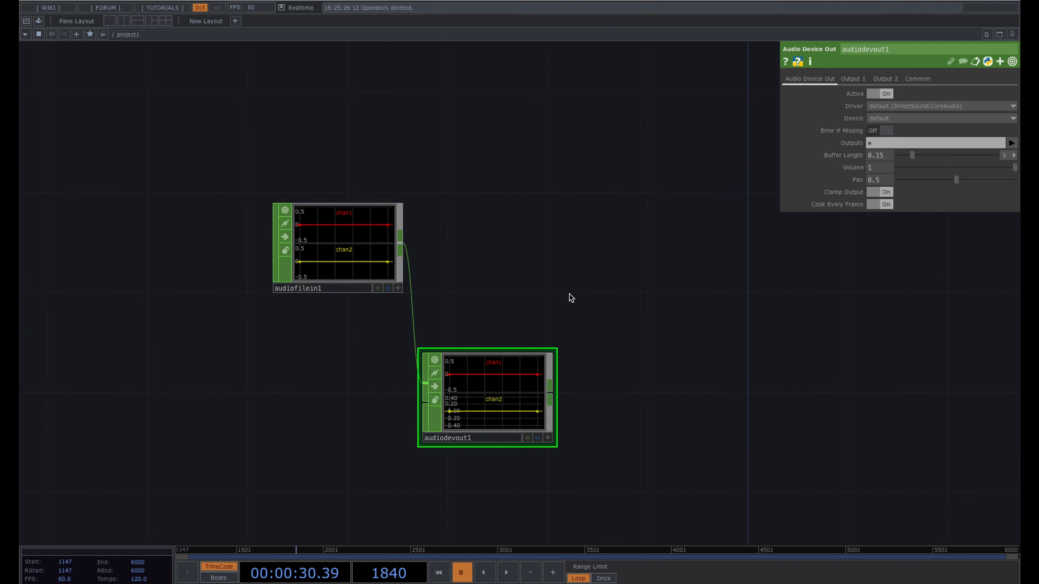
- Set audiofilein1's Play Mode to Locked to Timeline
key(space)
key(space)
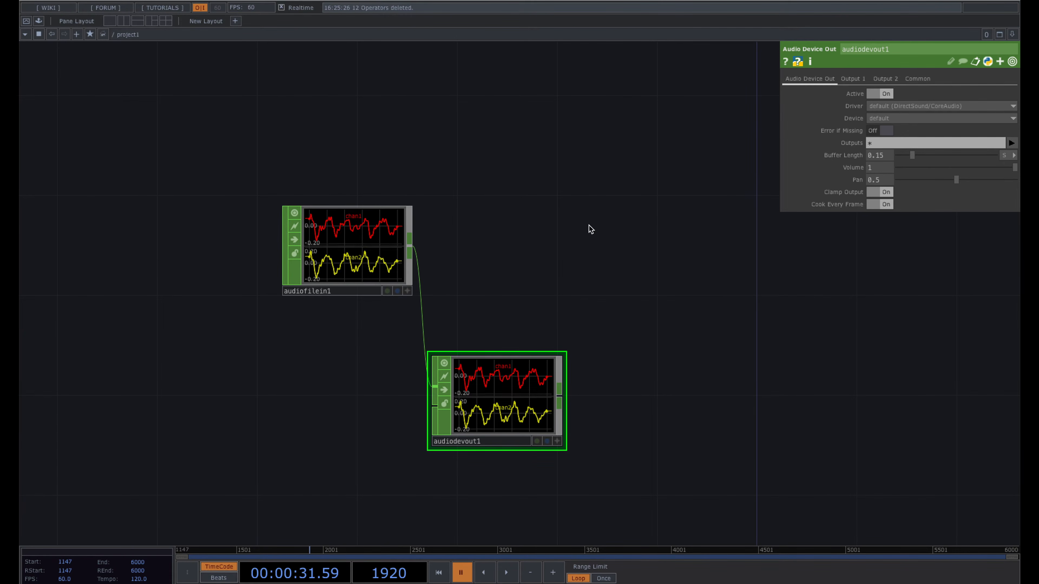
click(384, 247)
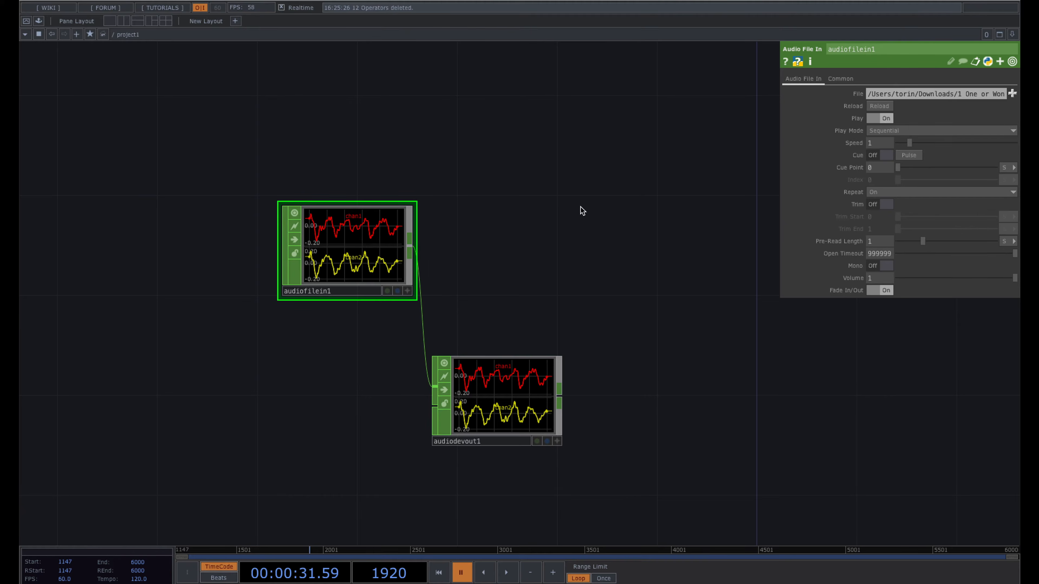
click(905, 134)
click(907, 143)
- Scrub the timeline playhead back to the start frame 1147
drag(218, 549, 294, 552)
click(187, 551)
drag(271, 443, 239, 442)
drag(185, 551, 92, 563)
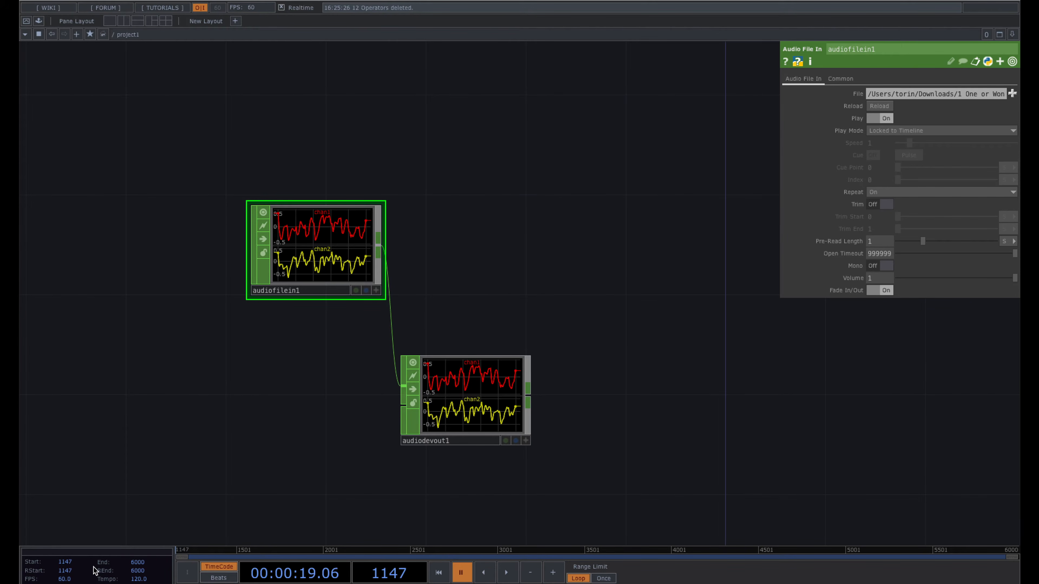
drag(274, 424, 266, 425)
drag(563, 261, 503, 262)
click(68, 562)
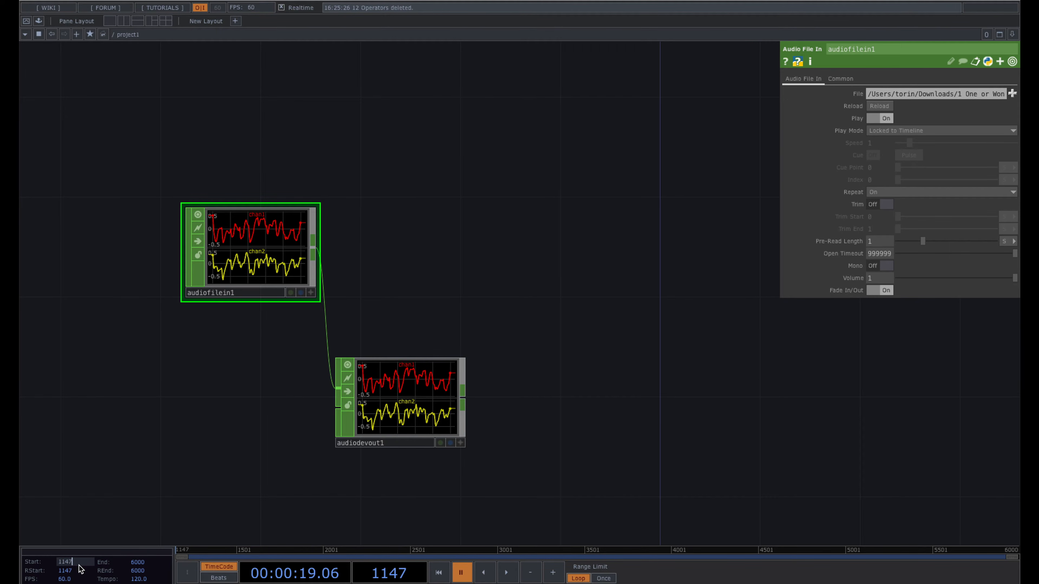
drag(426, 312, 376, 322)
scroll(377, 322, down, 1)
drag(426, 267, 398, 267)
scroll(398, 267, down, 1)
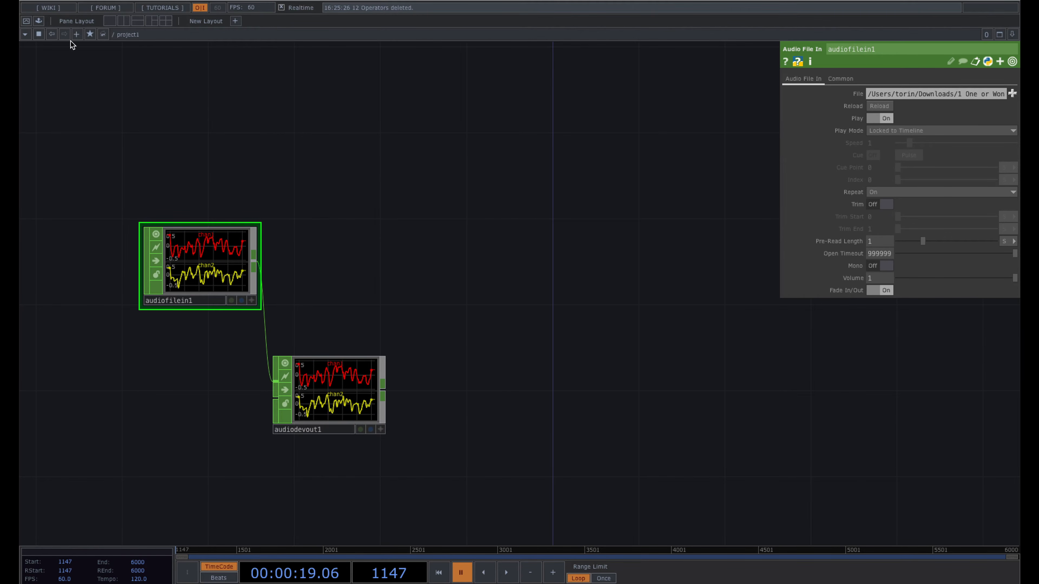
- Place the audioAnalysis component from the Palette's Tools set in the network
click(39, 21)
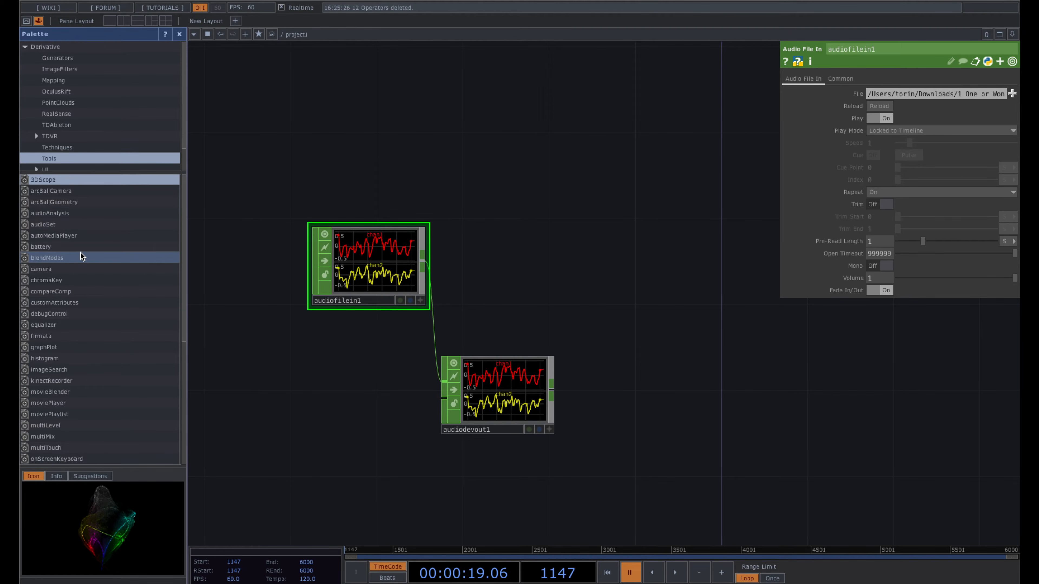
scroll(106, 135, down, 1)
scroll(81, 136, down, 2)
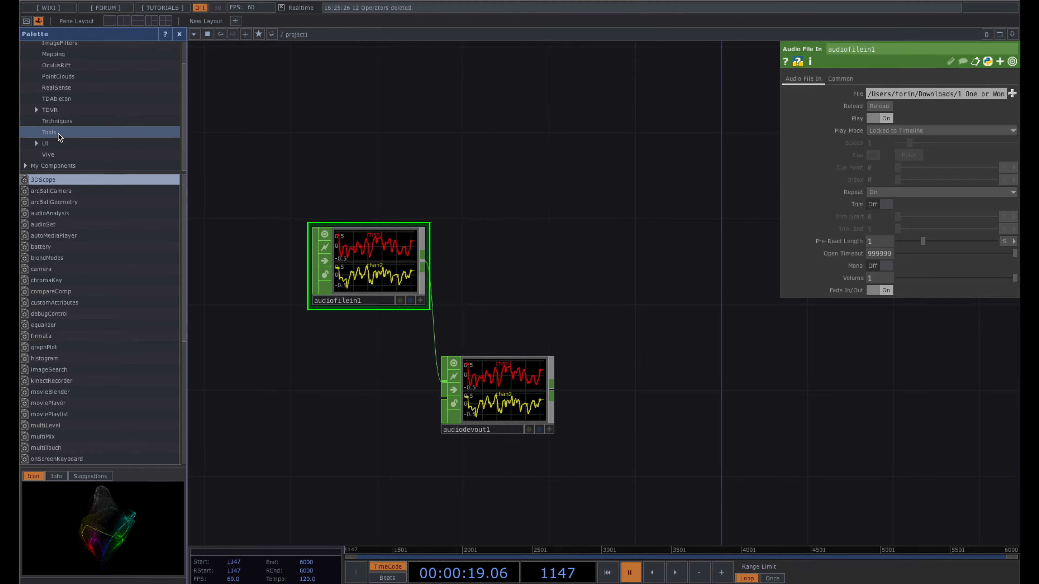
click(56, 215)
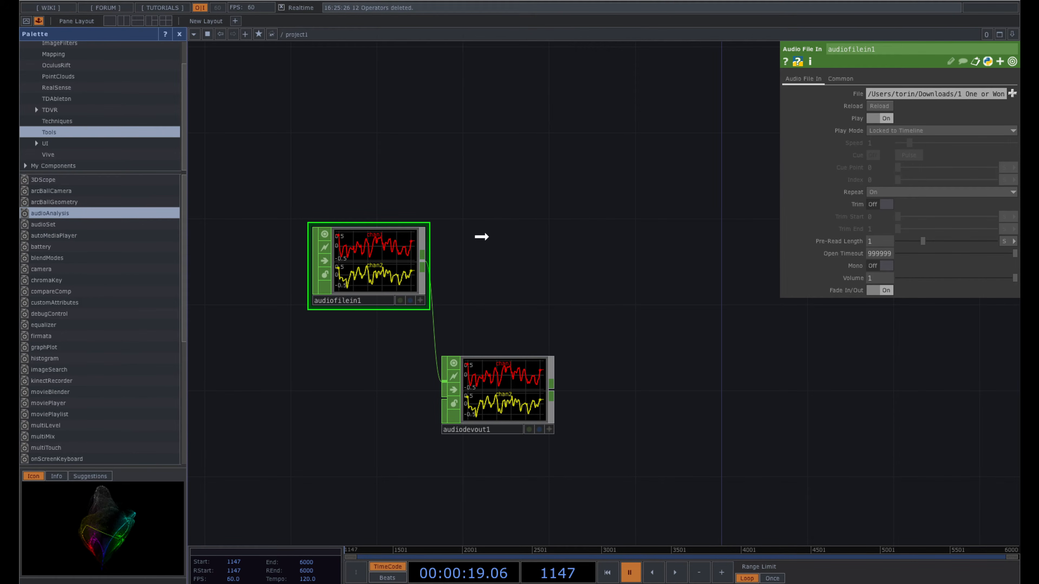
click(582, 259)
- Wire audiofilein1's output into audioAnalysis and position it
click(422, 265)
click(584, 225)
drag(661, 223, 629, 259)
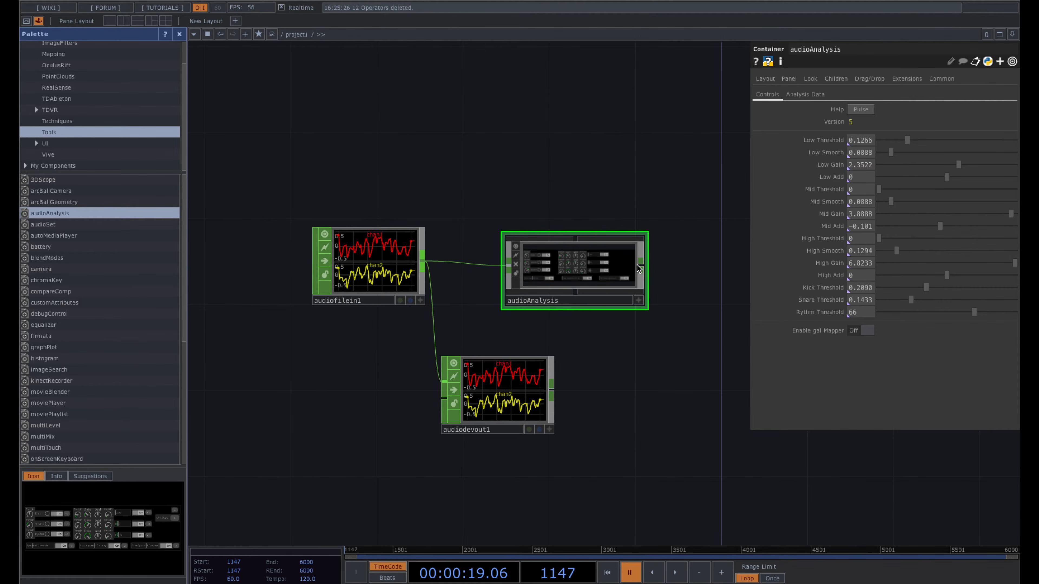
- Add a Null CHOP, null1, wired after audioAnalysis
right_click(641, 264)
text(null)
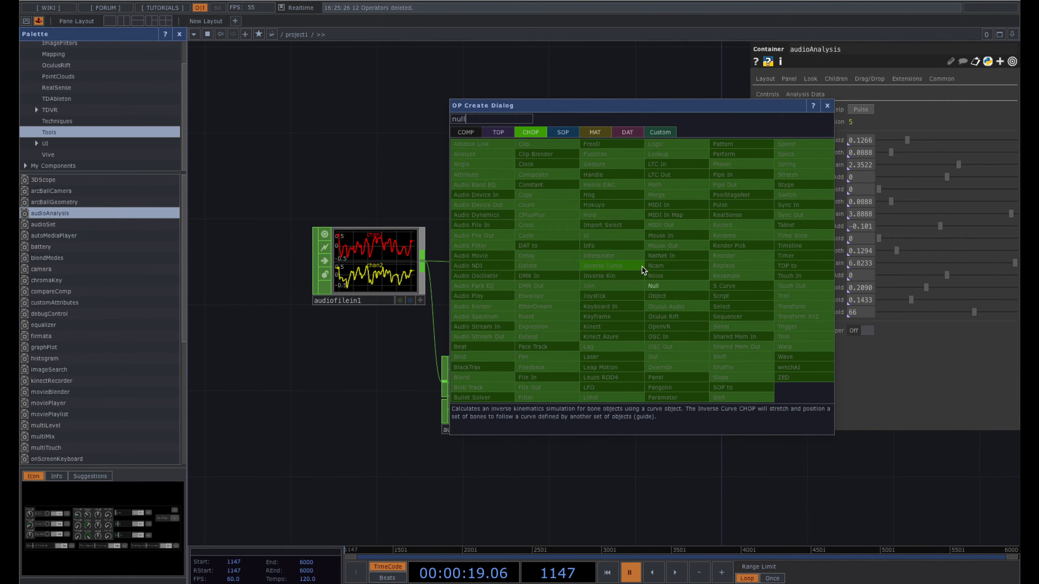
click(651, 286)
click(734, 268)
drag(654, 352, 491, 360)
scroll(601, 299, up, 5)
drag(816, 277, 846, 274)
scroll(846, 274, down, 2)
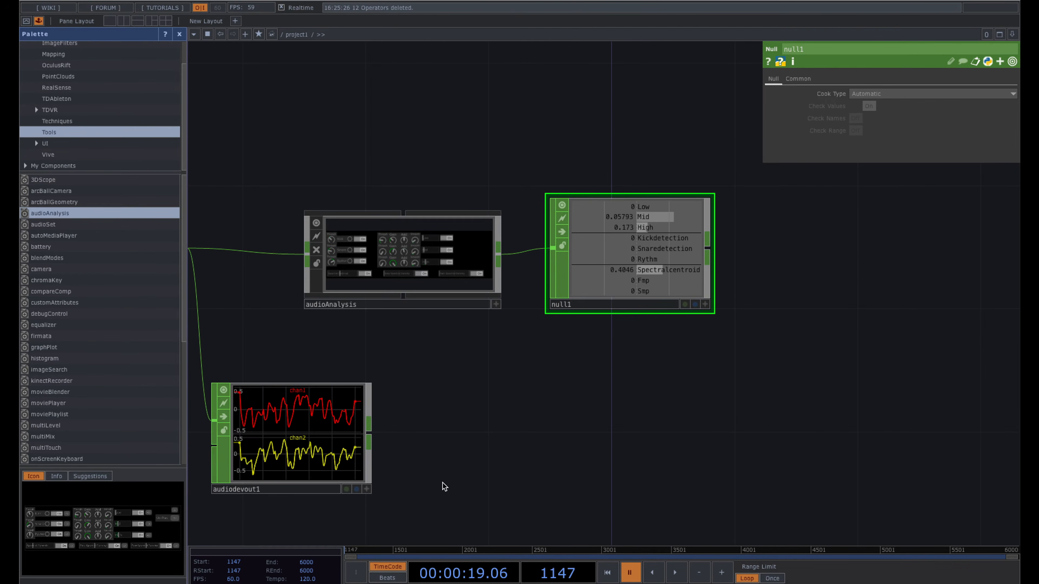
- Play the timeline to preview null1's analysis channels, pausing at frame 1470
key(space)
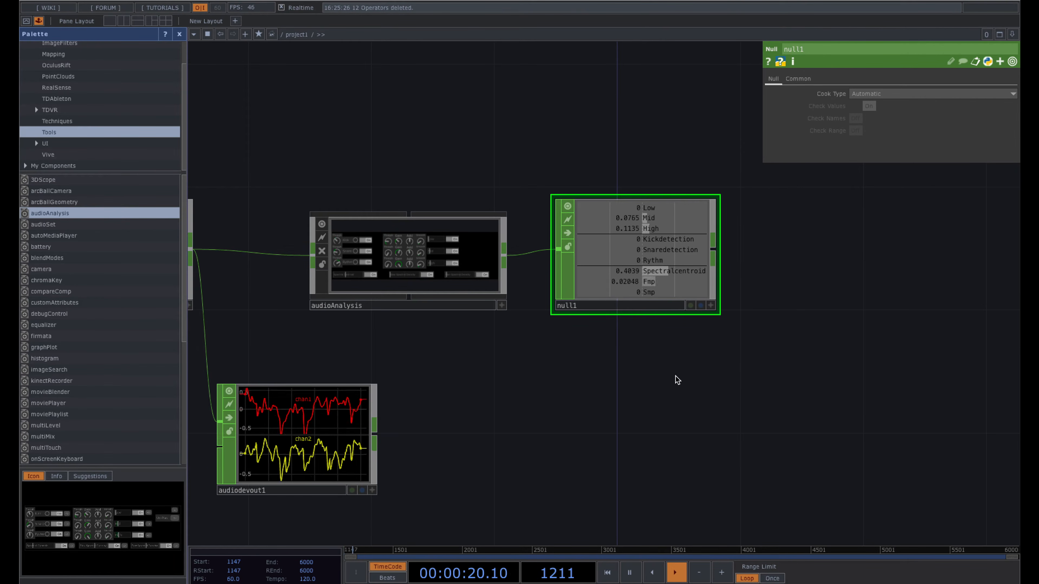
scroll(691, 250, up, 5)
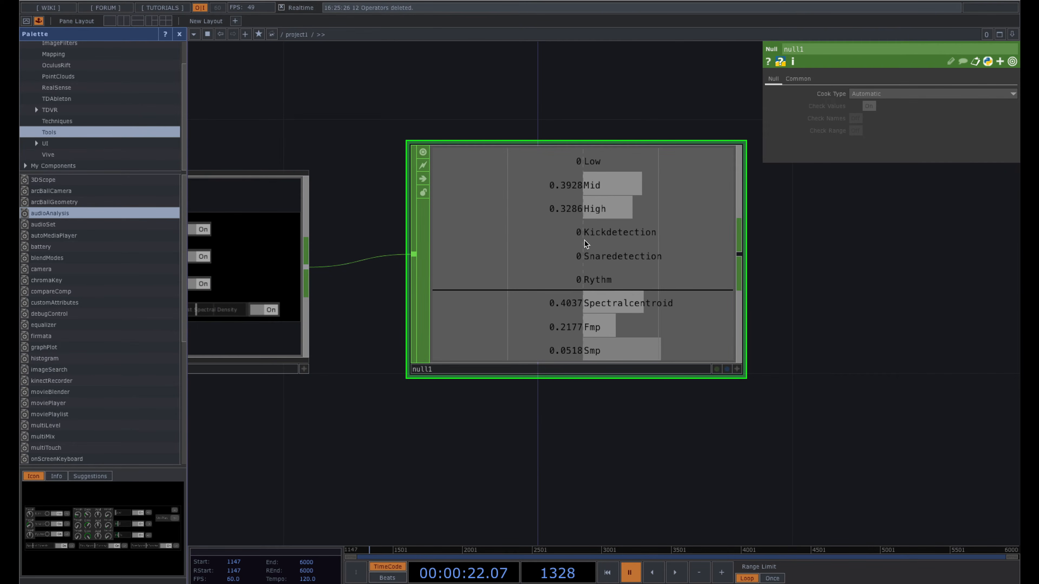
key(space)
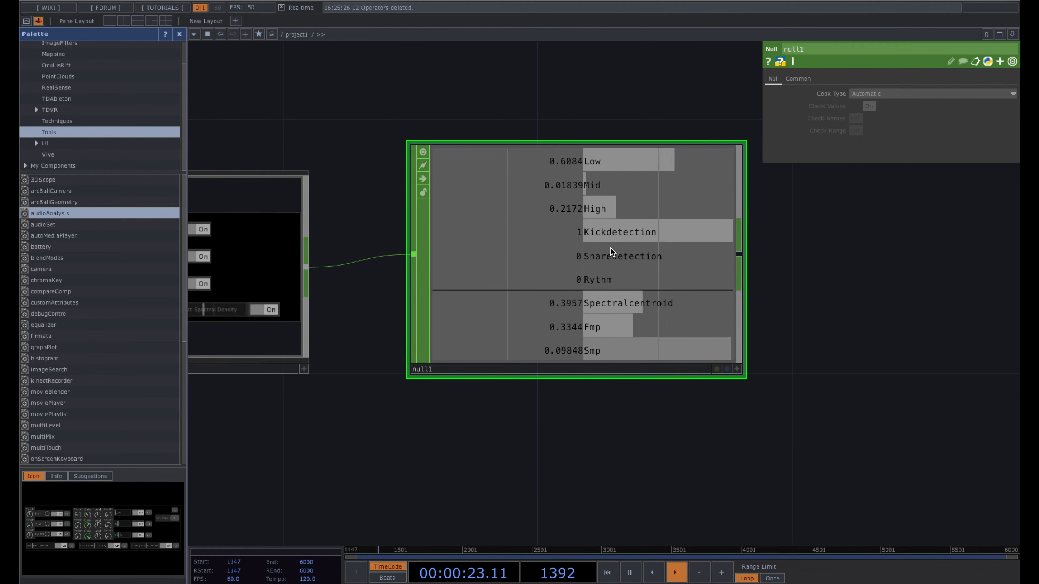
key(space)
scroll(682, 266, down, 1)
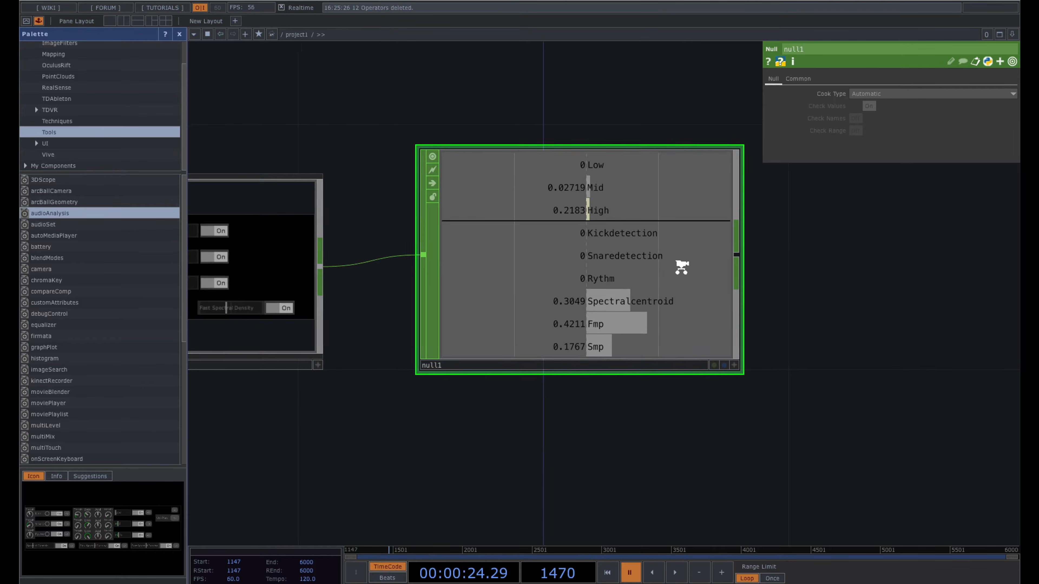
scroll(742, 287, down, 5)
drag(777, 277, 584, 283)
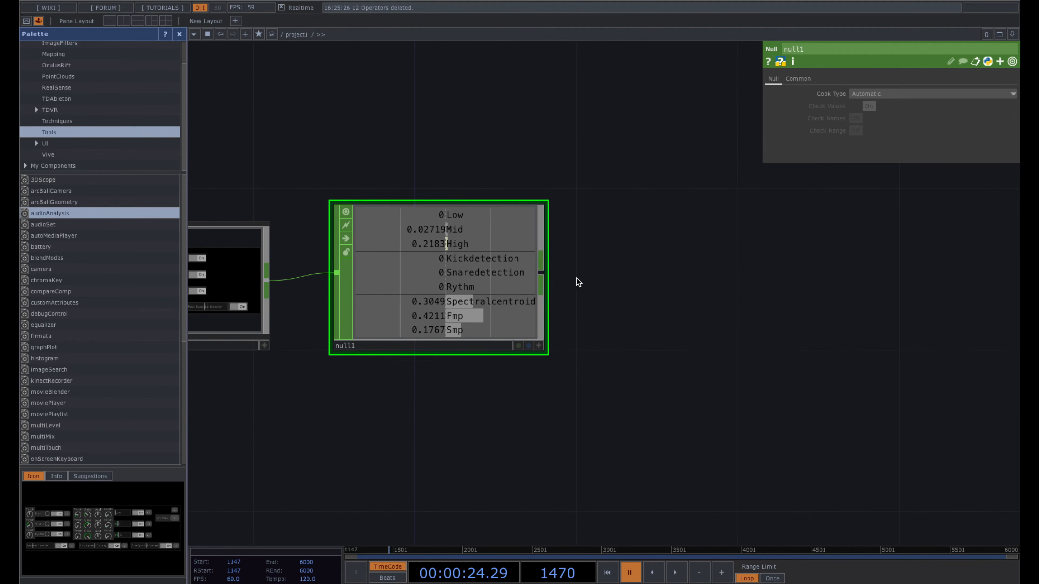
- Add a Select CHOP, select1, wired after null1
right_click(543, 271)
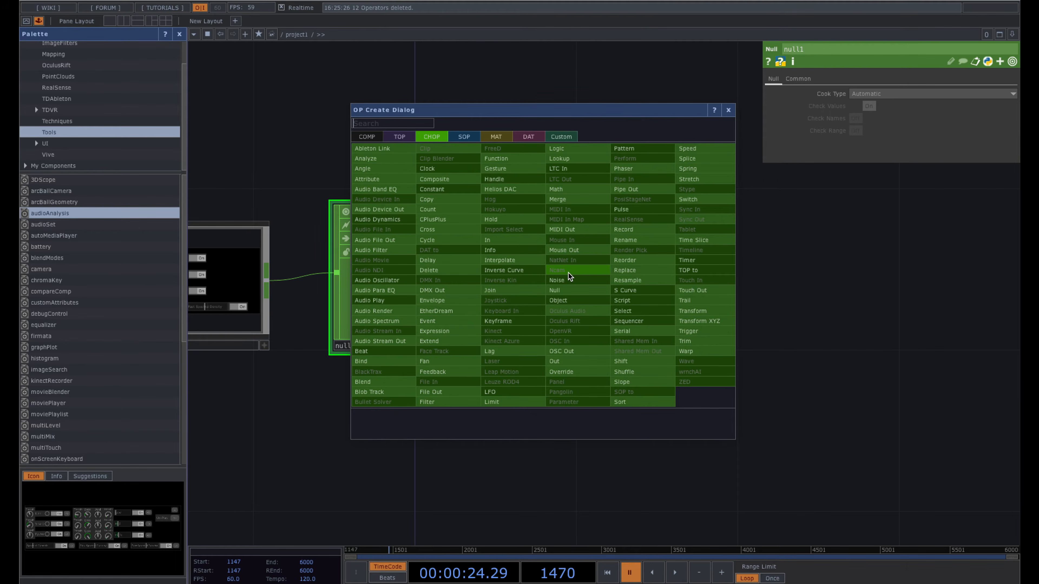
text(se)
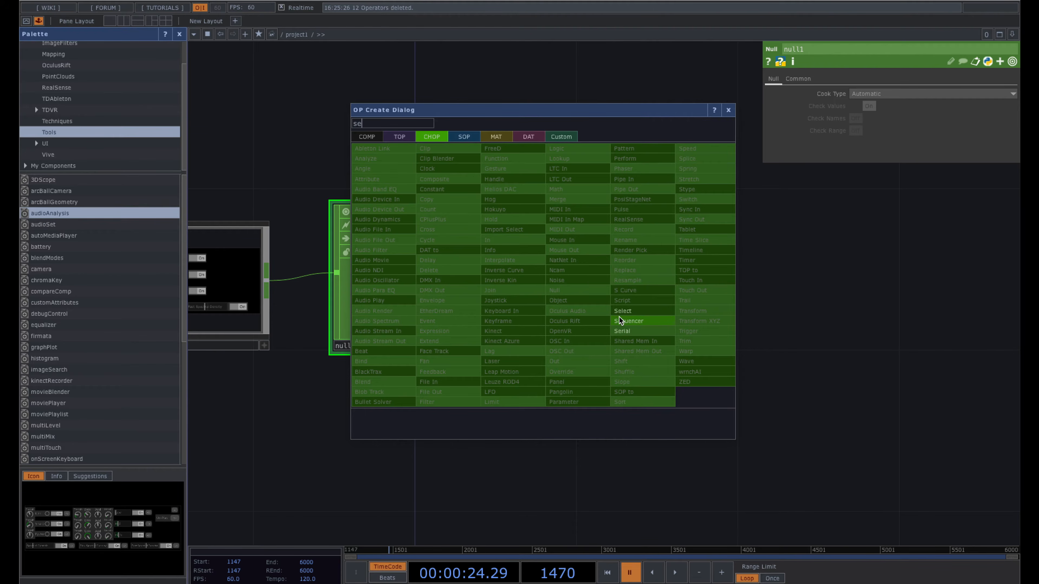
text(le)
click(629, 309)
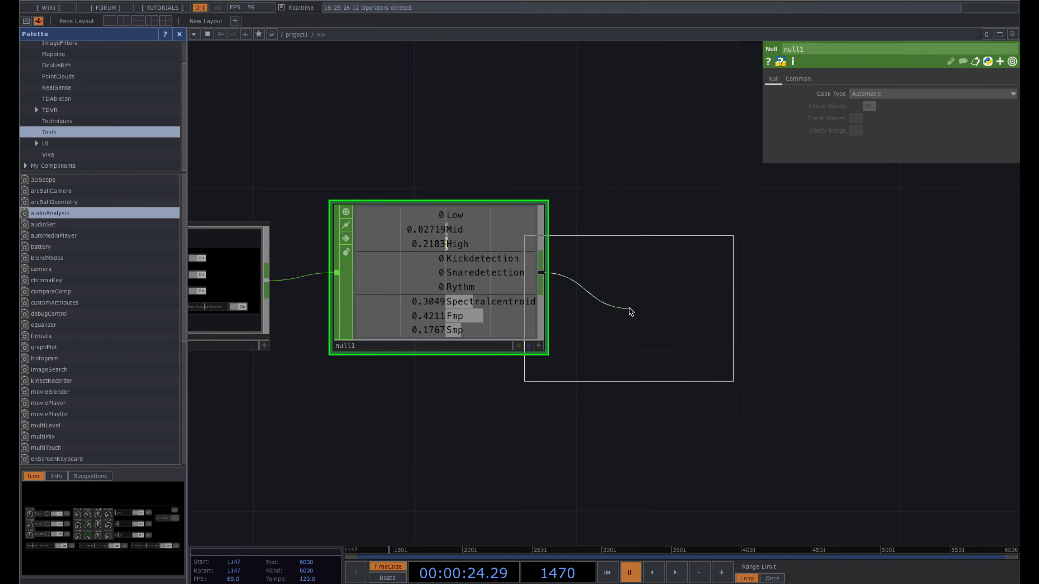
click(723, 275)
middle_drag(781, 407, 575, 291)
drag(575, 291, 586, 230)
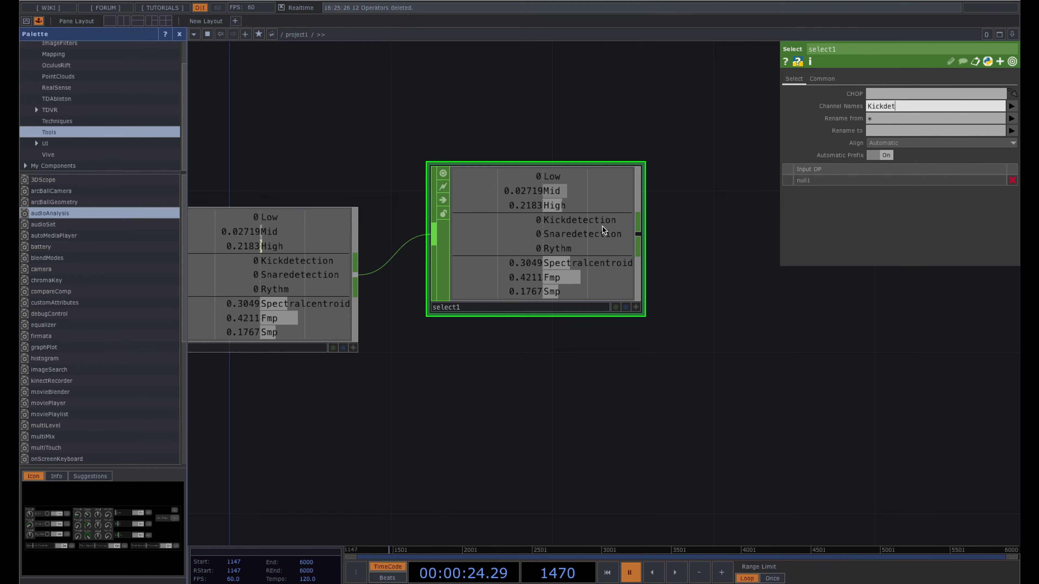
- Select Kickdetection and Snaredetection channels and rename them KickCount and SnareCount
key(Return)
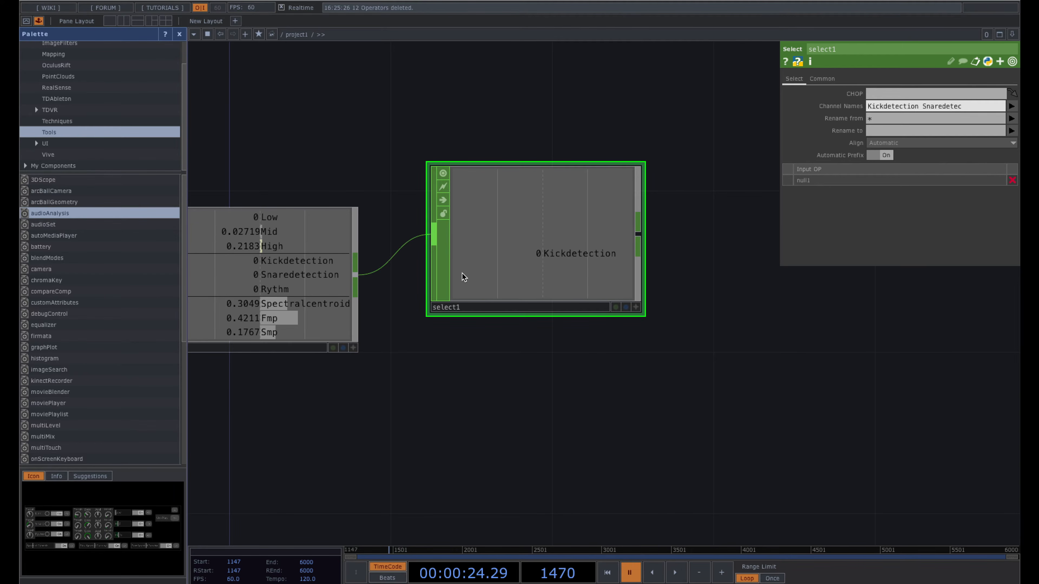
key(Return)
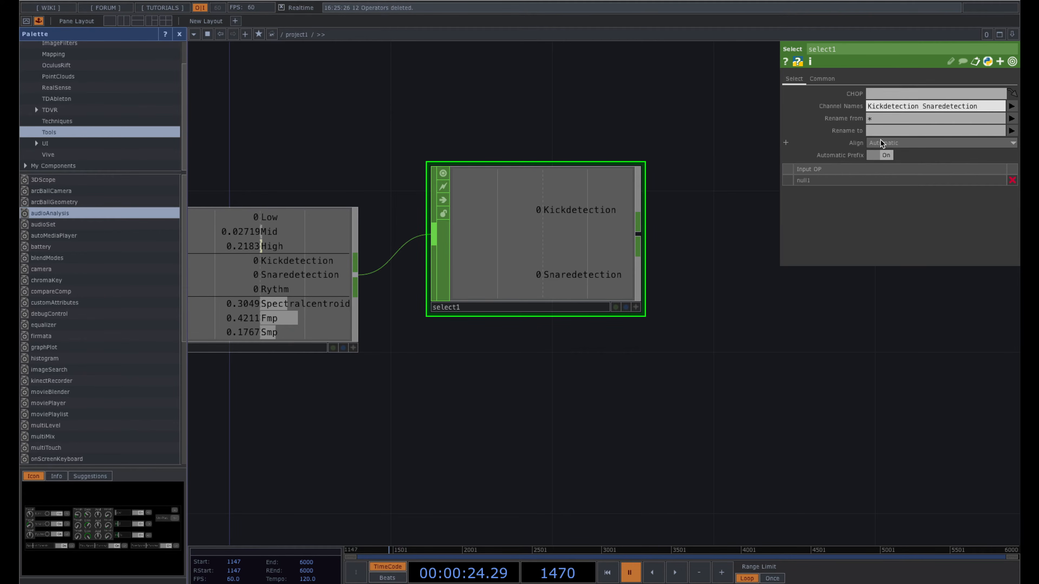
click(879, 131)
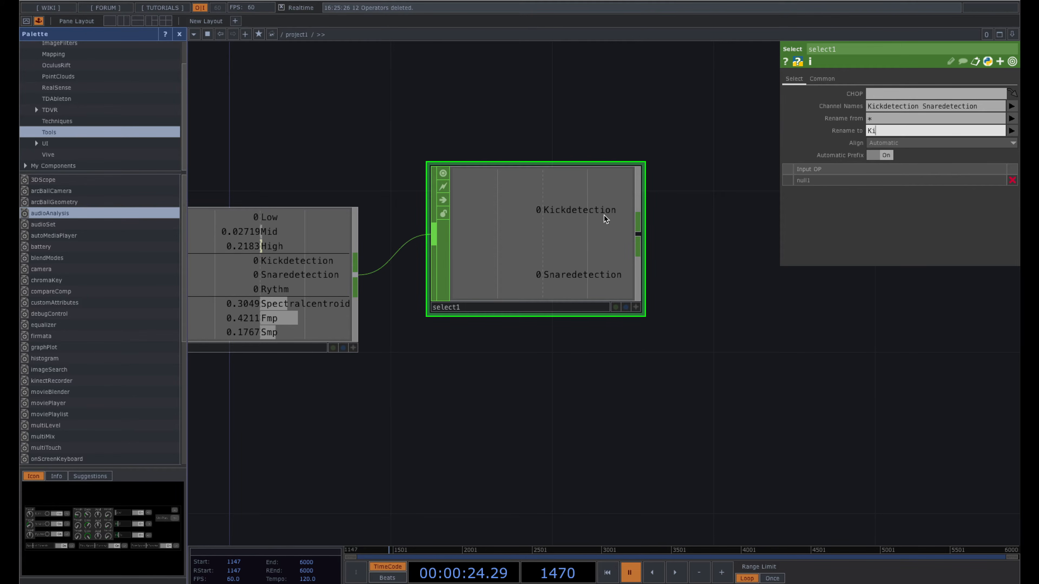
text(KickCount SnareCount)
key(Return)
drag(510, 262, 510, 303)
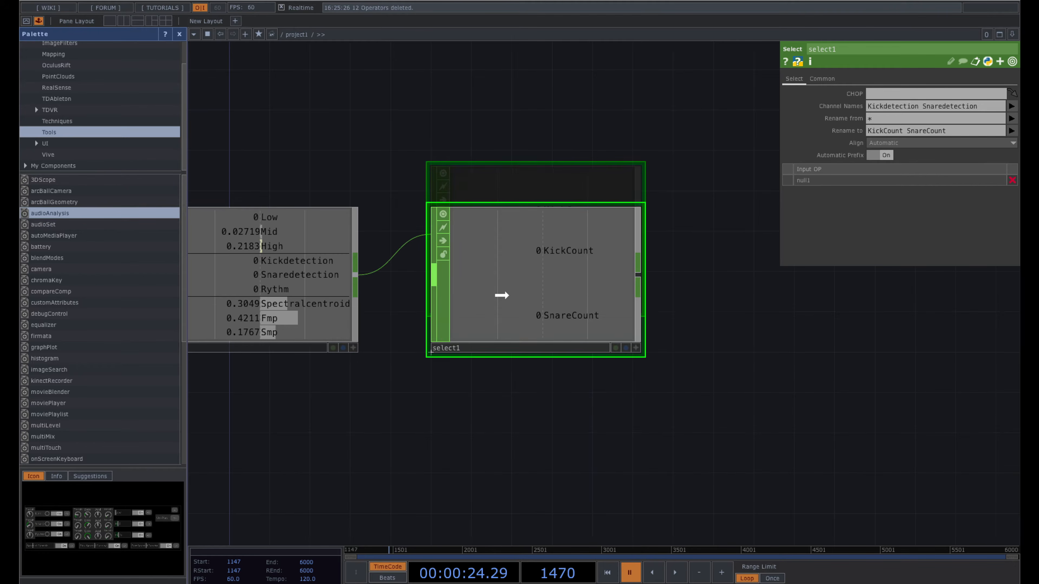
scroll(509, 300, down, 2)
drag(674, 305, 571, 306)
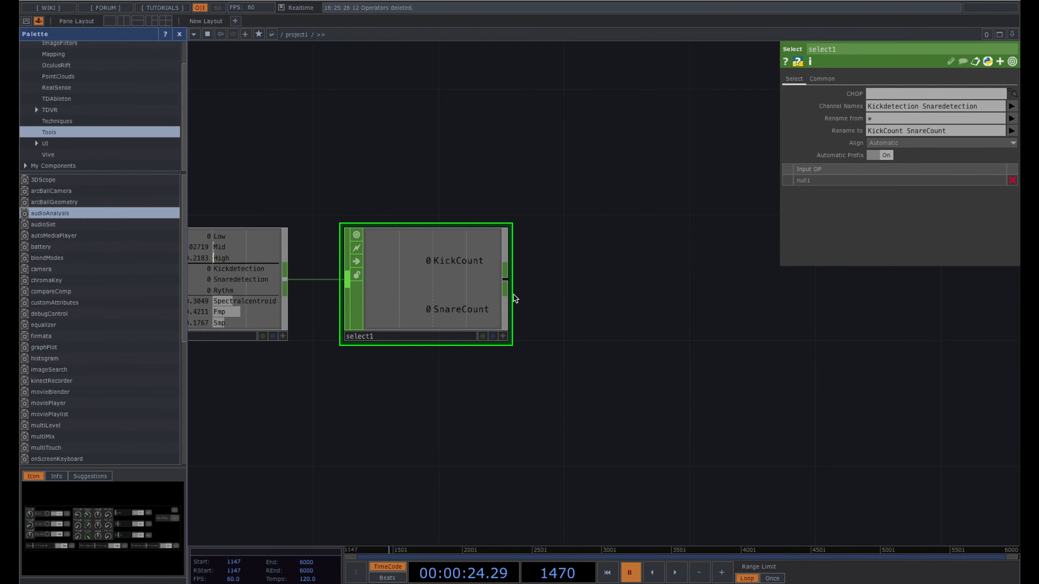
- Add math1 after select1 with Combine Channels set to Add
right_click(509, 289)
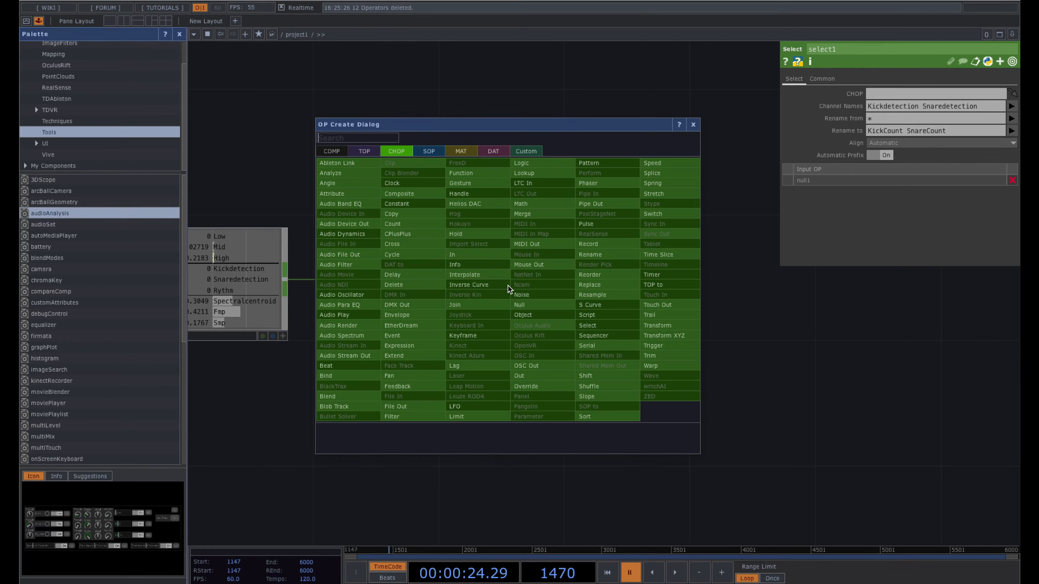
key(Escape)
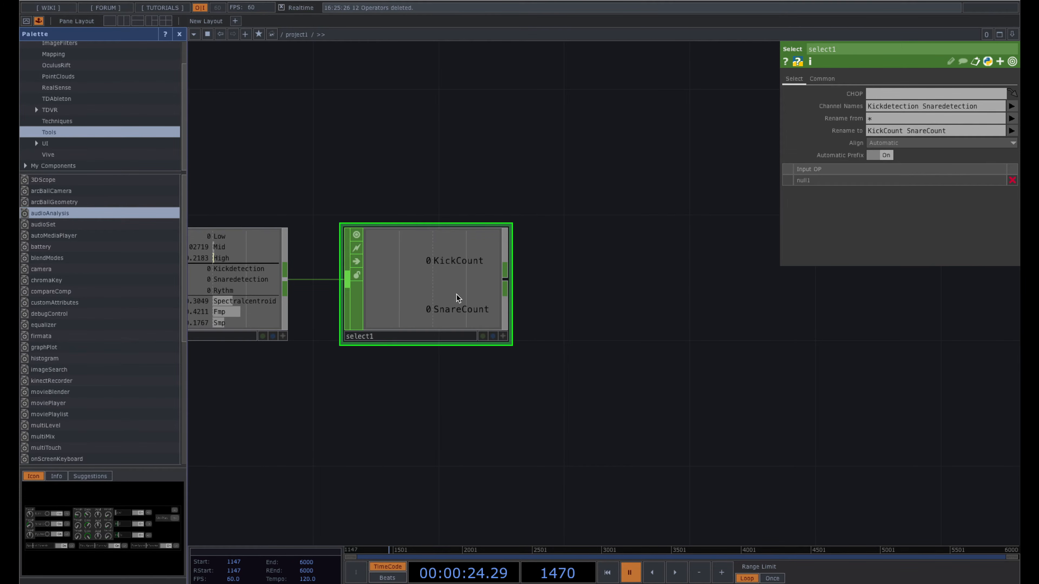
right_click(503, 288)
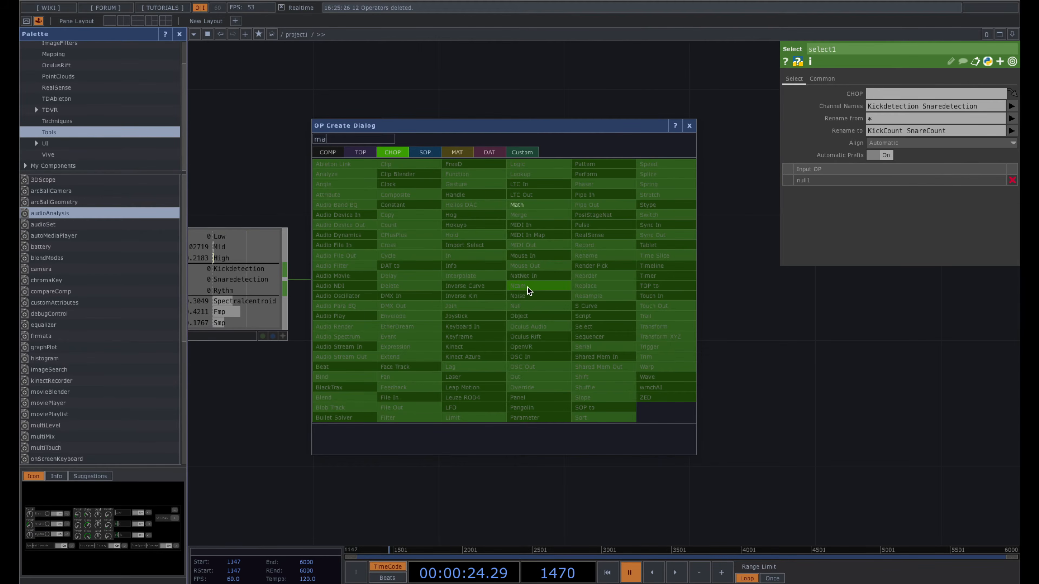
click(528, 291)
click(621, 291)
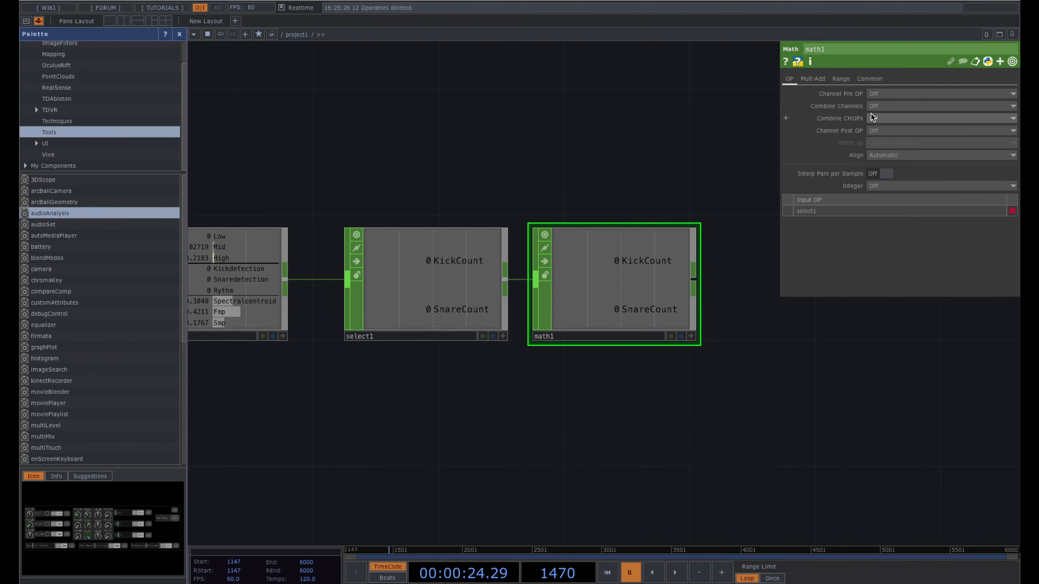
click(888, 107)
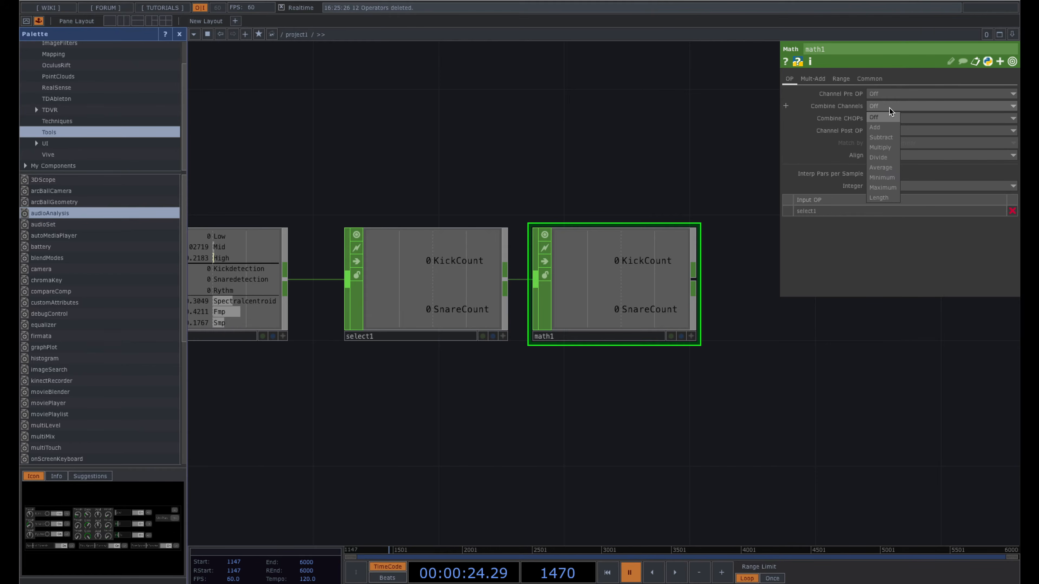
click(877, 128)
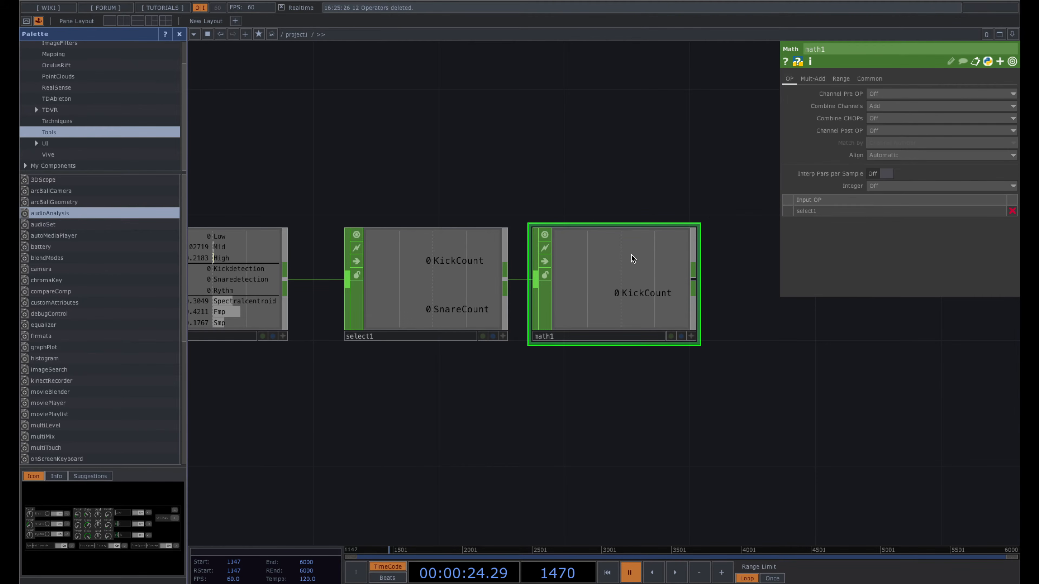
drag(631, 255, 635, 316)
drag(648, 236, 645, 203)
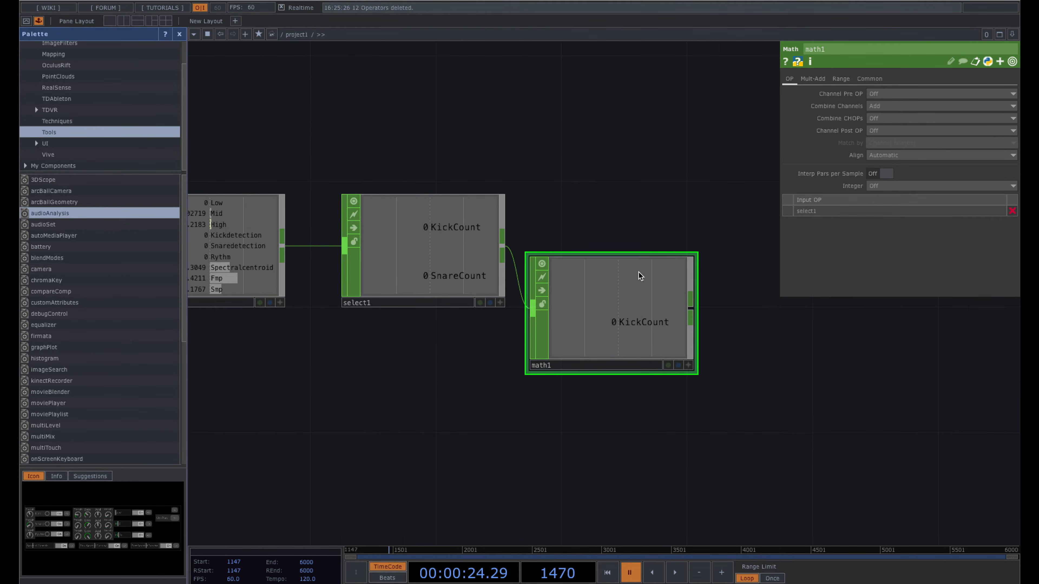
drag(639, 273, 639, 304)
- Append rename1 after math1, renaming its channel to KickSnareCount
right_click(689, 348)
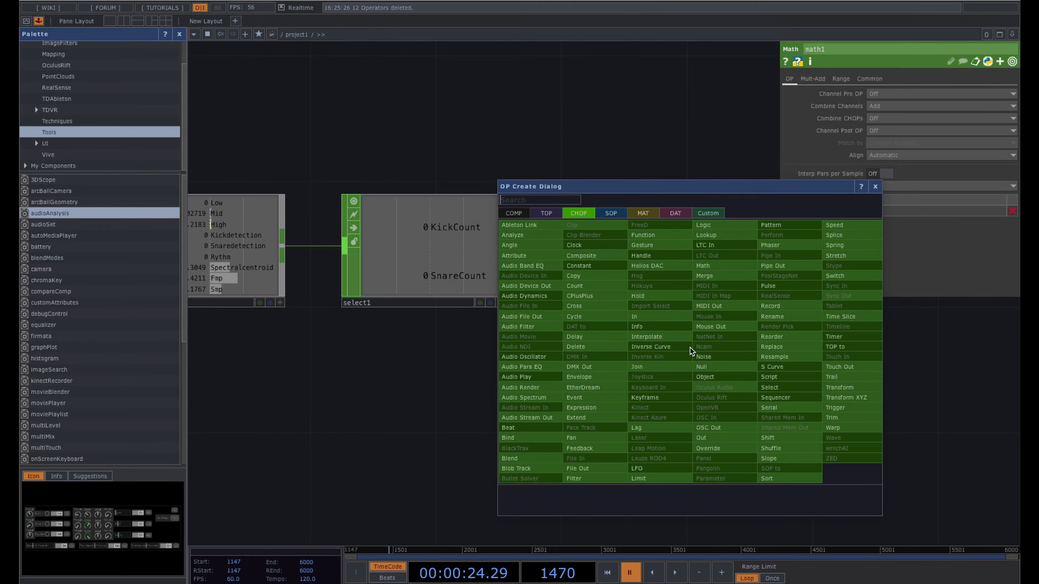
text(rename)
key(Return)
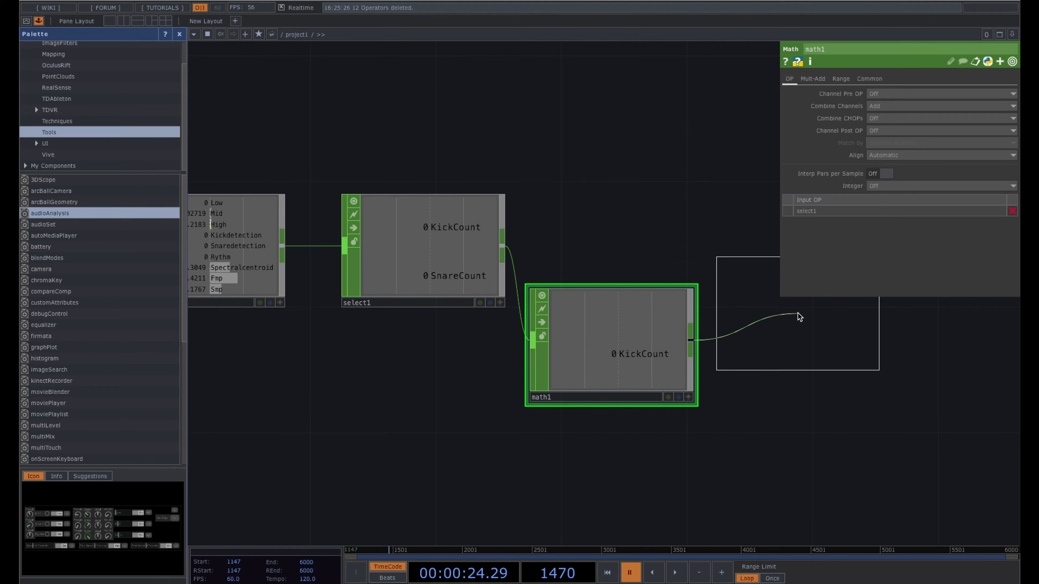
click(804, 344)
click(898, 109)
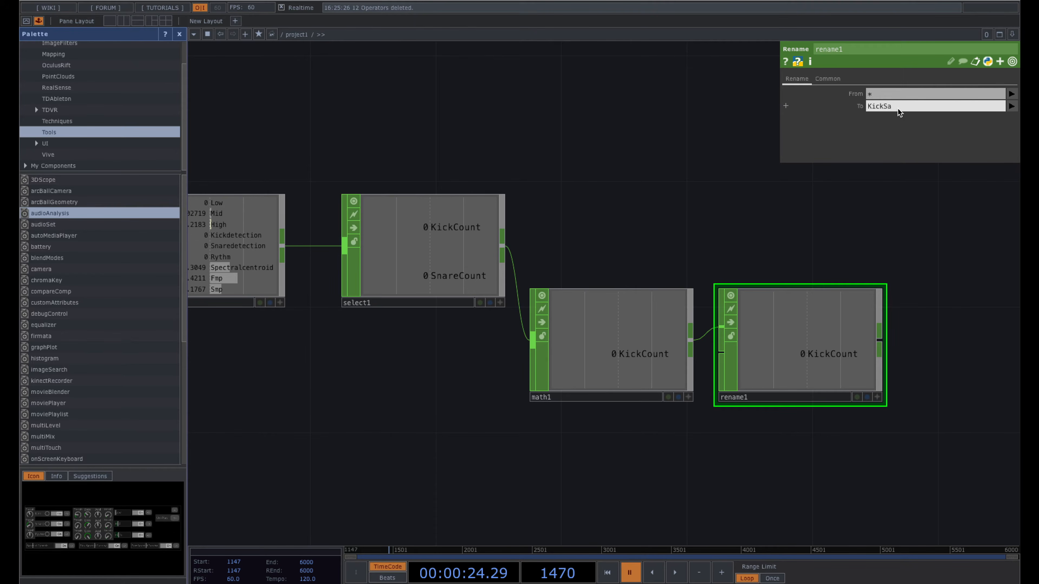
text(KickSnareCount)
key(Return)
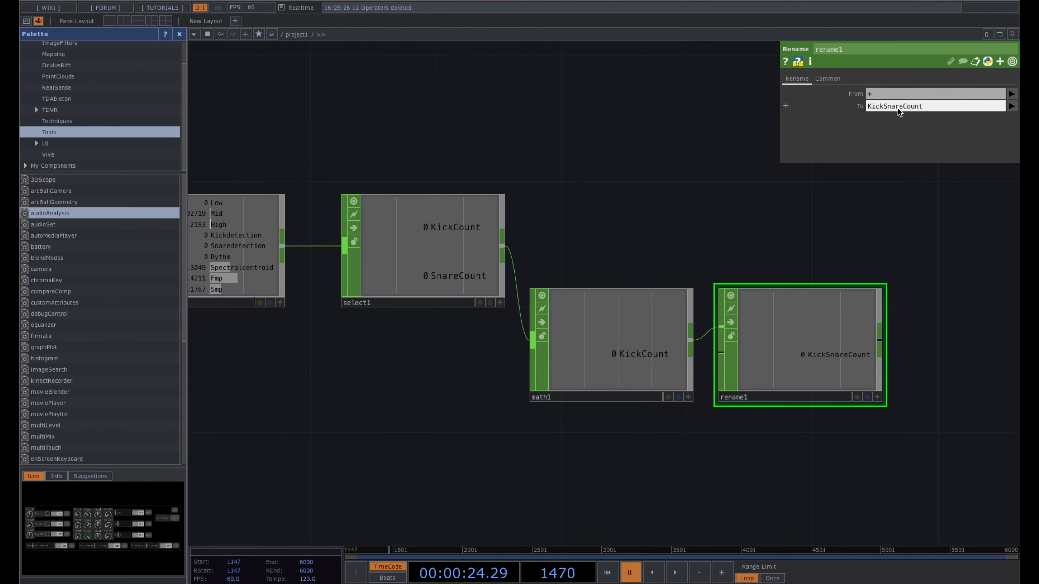
drag(872, 232, 479, 232)
drag(416, 224, 519, 223)
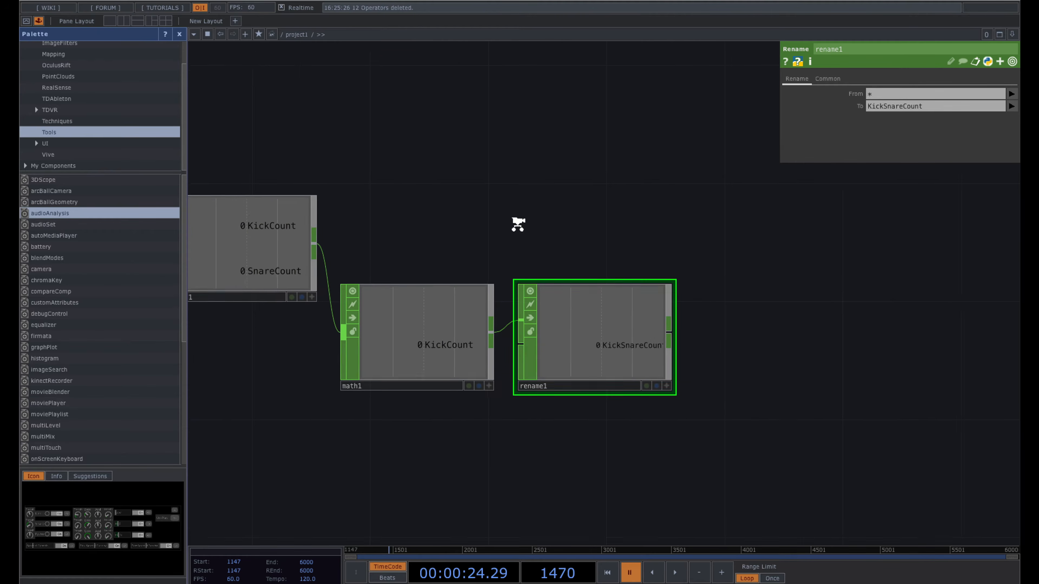
- Place a Merge CHOP, merge1, to the right of the chain
key(Tab)
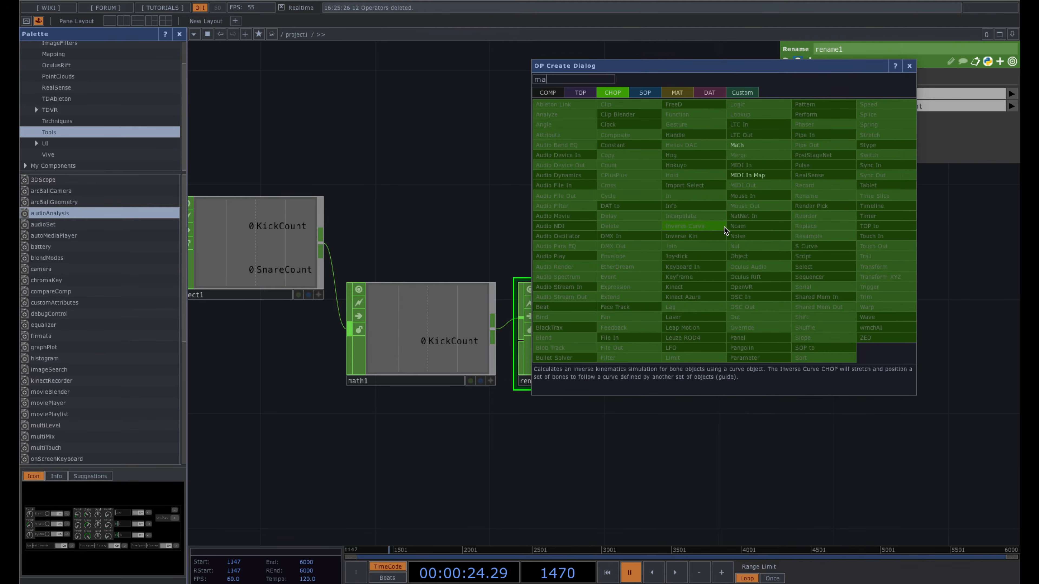
text(merge)
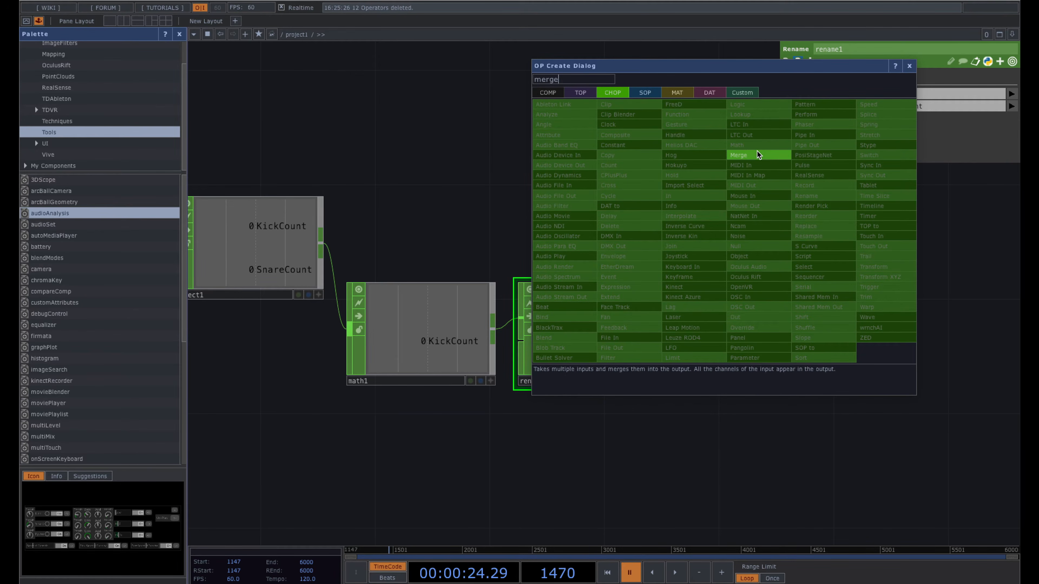
click(754, 155)
click(789, 228)
- Wire select1 and rename1 into merge1 and reposition it
drag(321, 244, 721, 215)
drag(664, 321, 721, 221)
drag(689, 321, 549, 325)
drag(633, 246, 624, 274)
drag(621, 357, 546, 358)
scroll(590, 360, down, 1)
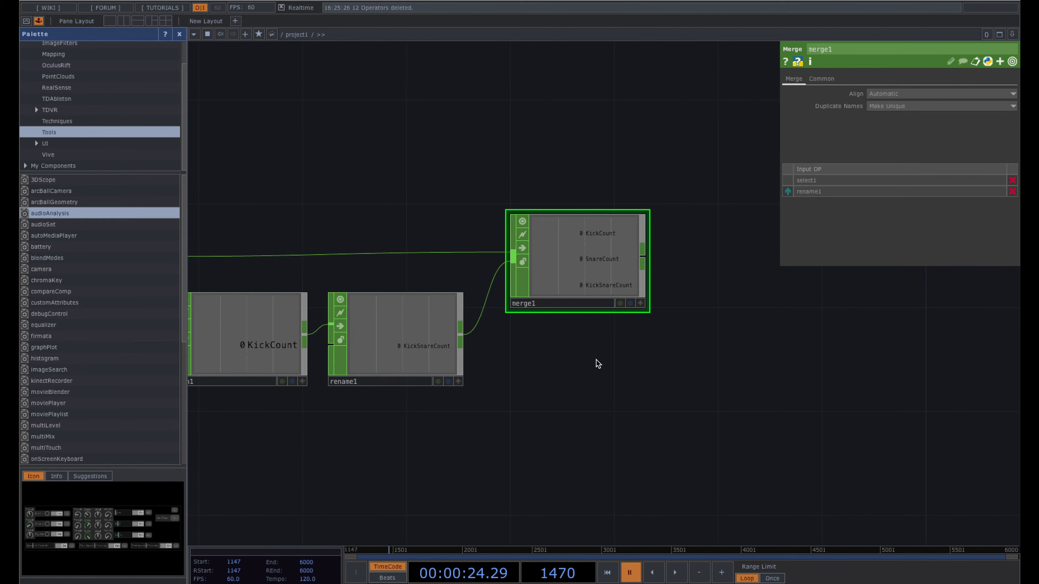
drag(386, 180, 437, 180)
drag(606, 159, 497, 161)
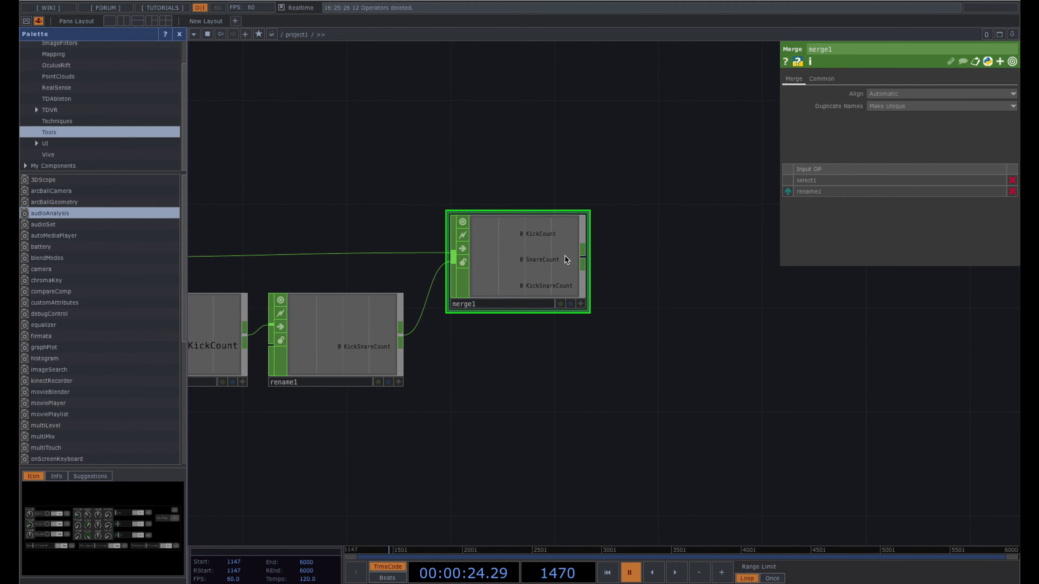
- Add a Count CHOP, count1, wired after merge1
right_click(583, 261)
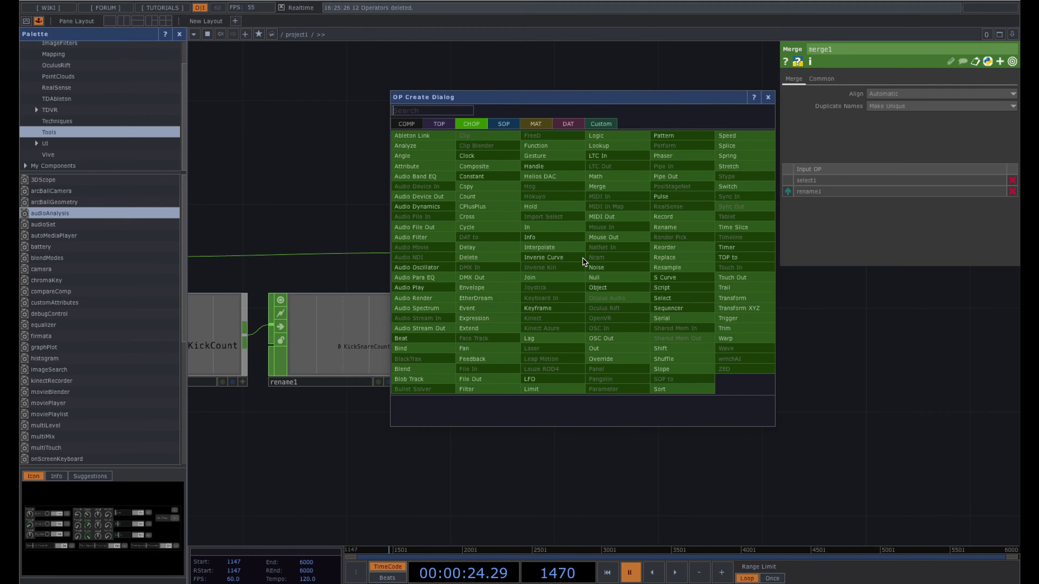
text(count)
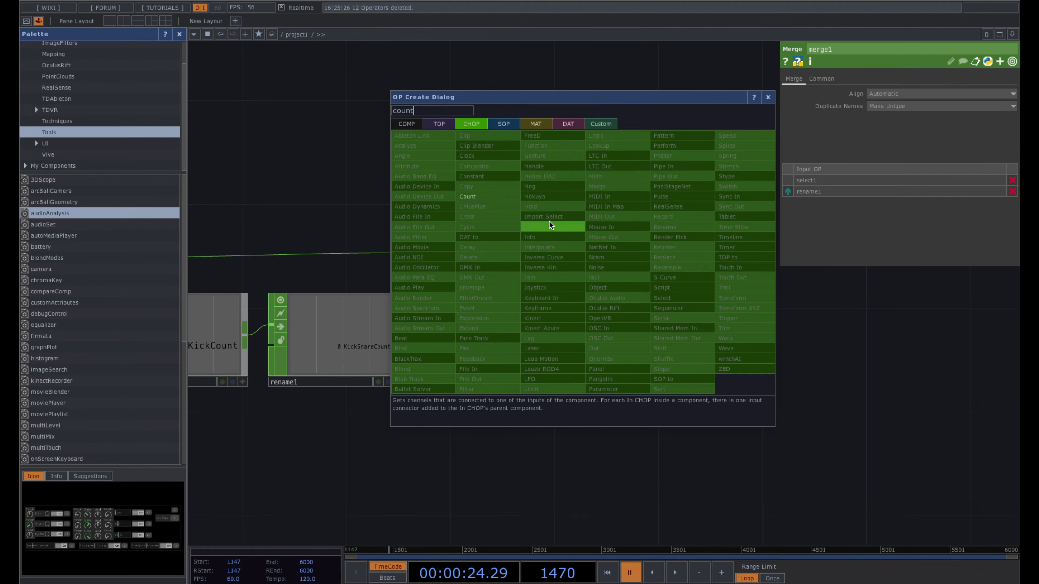
click(491, 195)
click(675, 261)
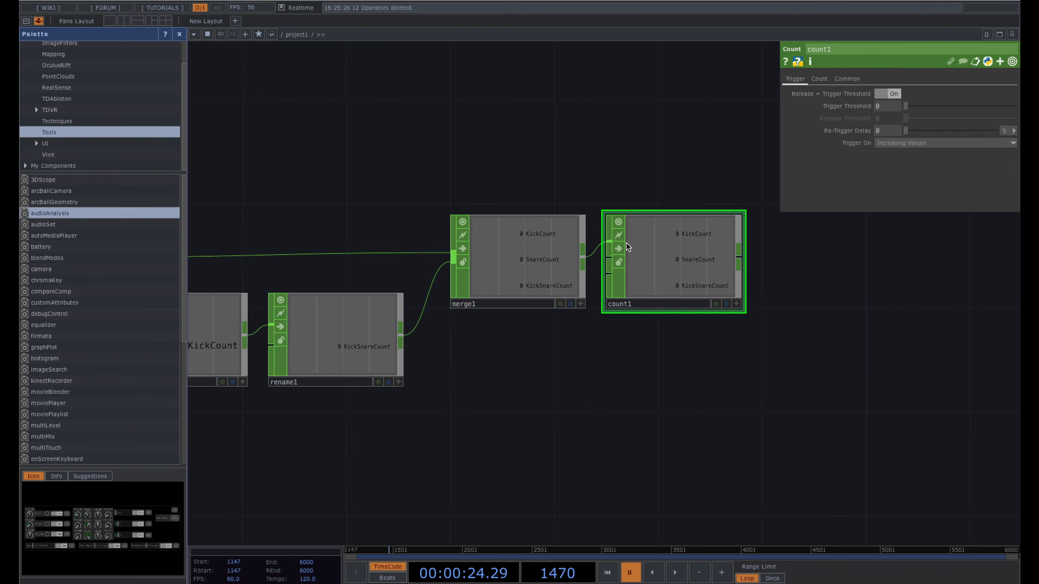
scroll(706, 286, down, 2)
drag(756, 378, 836, 388)
scroll(791, 381, down, 2)
drag(774, 321, 698, 319)
drag(484, 164, 543, 166)
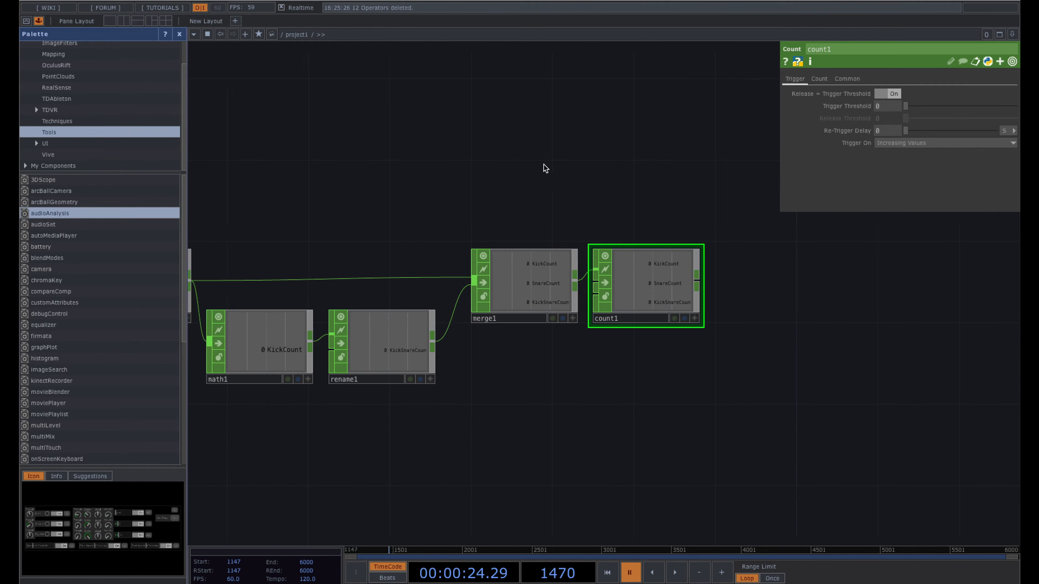
- Play from frame 1295 until count1 tallies KickCount 10, SnareCount 3, KickSnareCount 12, then pause
click(364, 552)
key(space)
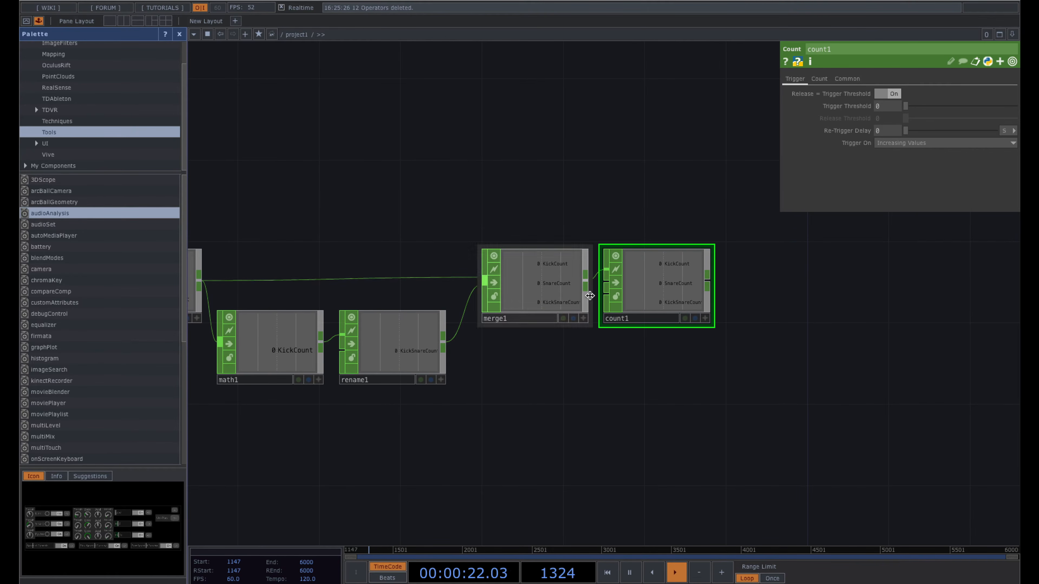
scroll(695, 298, up, 2)
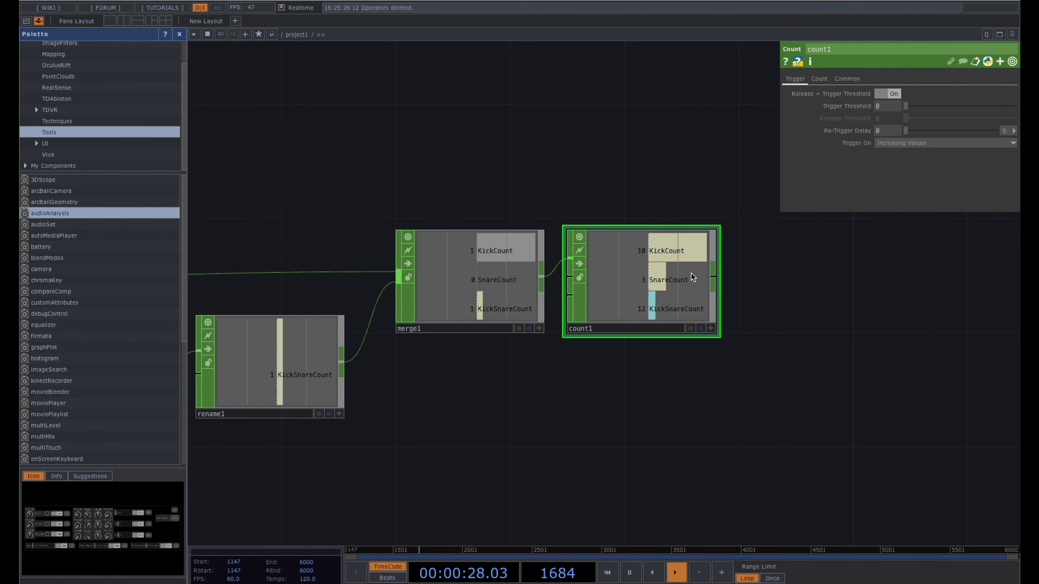
key(space)
scroll(582, 392, down, 1)
scroll(582, 391, down, 1)
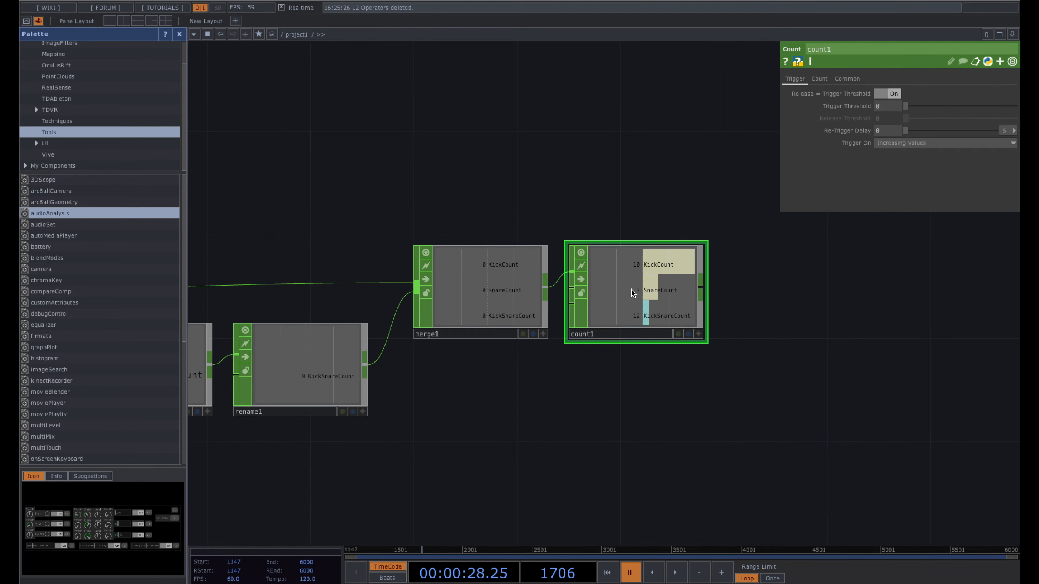
scroll(631, 290, down, 2)
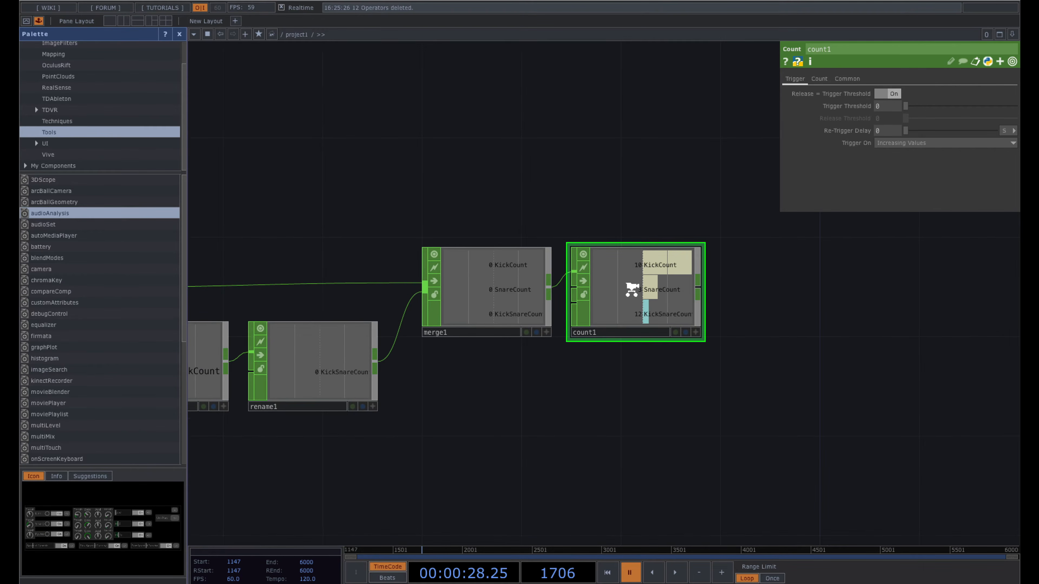
drag(428, 177, 538, 177)
scroll(539, 177, down, 1)
scroll(538, 177, down, 1)
drag(470, 169, 655, 179)
- Set audioAnalysis Kick Threshold to 0.452 and Snare Threshold to 0.254
click(346, 297)
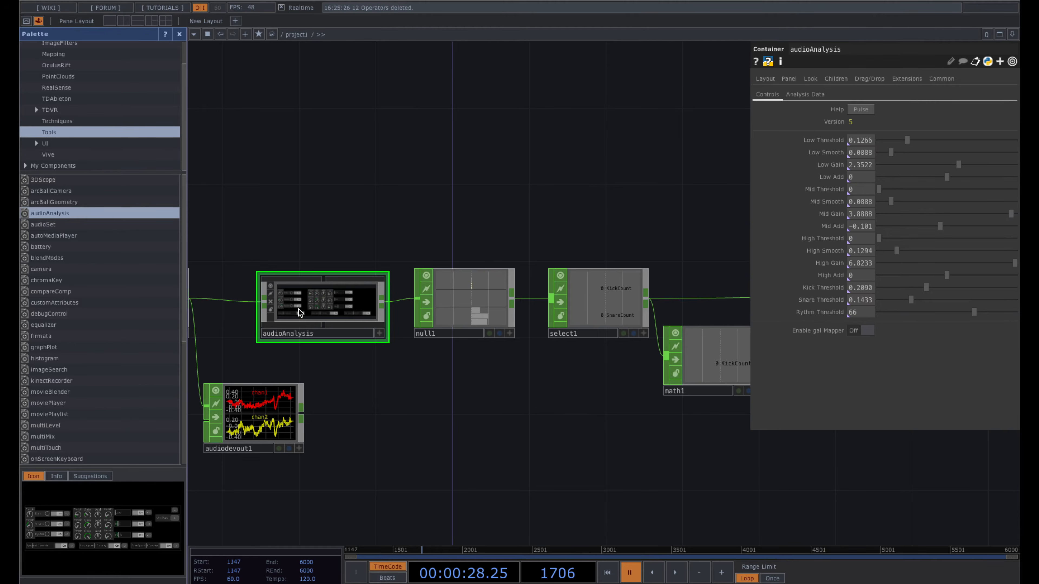
drag(622, 211, 390, 211)
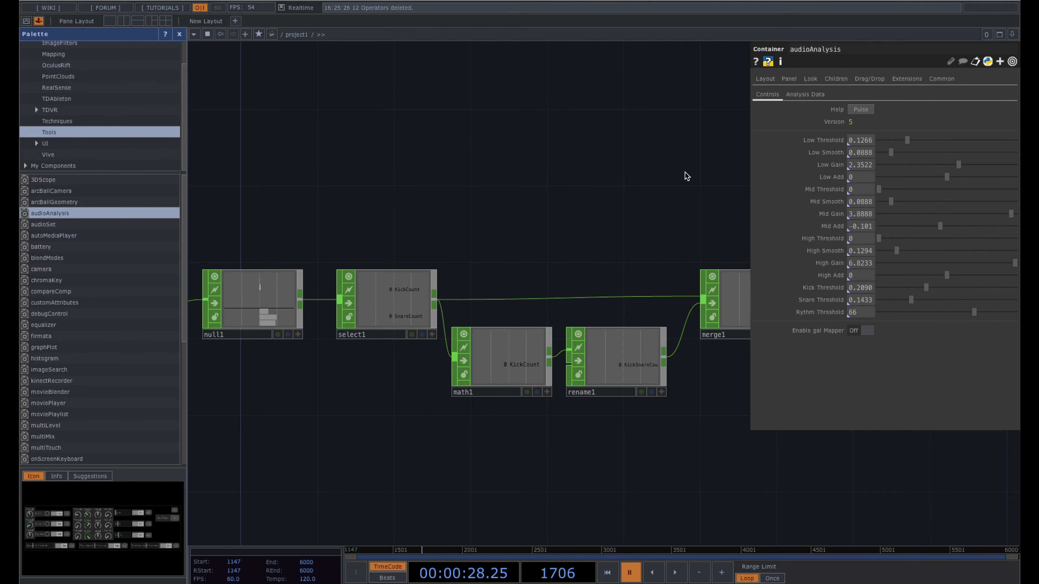
drag(551, 192, 288, 229)
drag(625, 376, 592, 324)
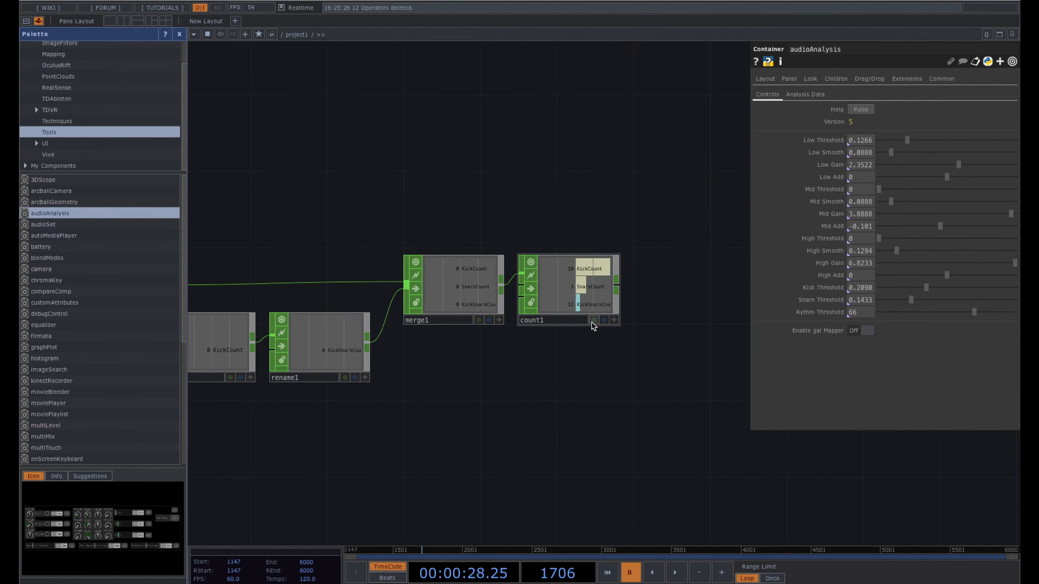
scroll(592, 323, up, 4)
scroll(592, 322, up, 2)
drag(541, 118, 540, 185)
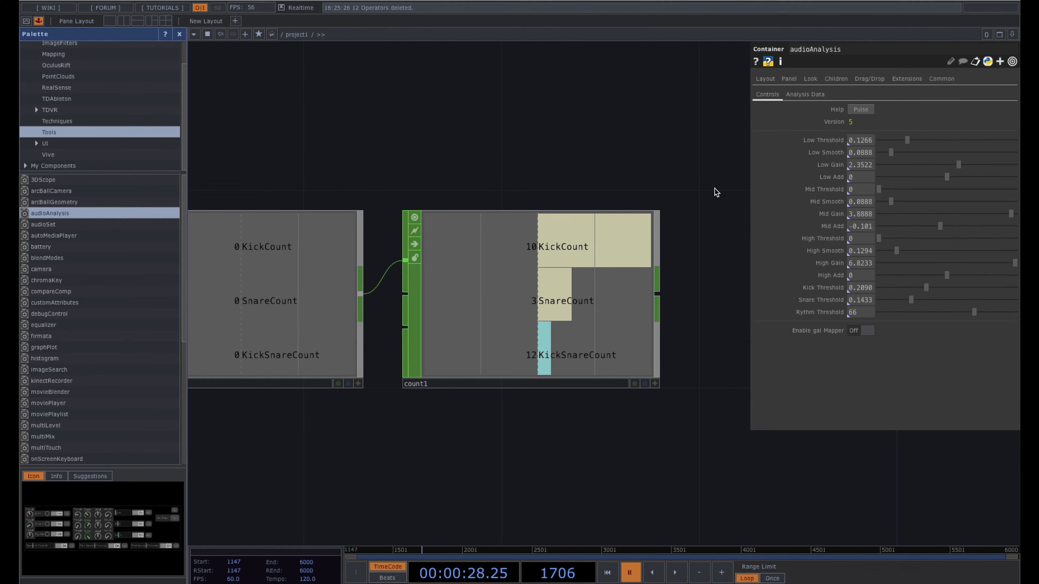
middle_drag(716, 192, 702, 190)
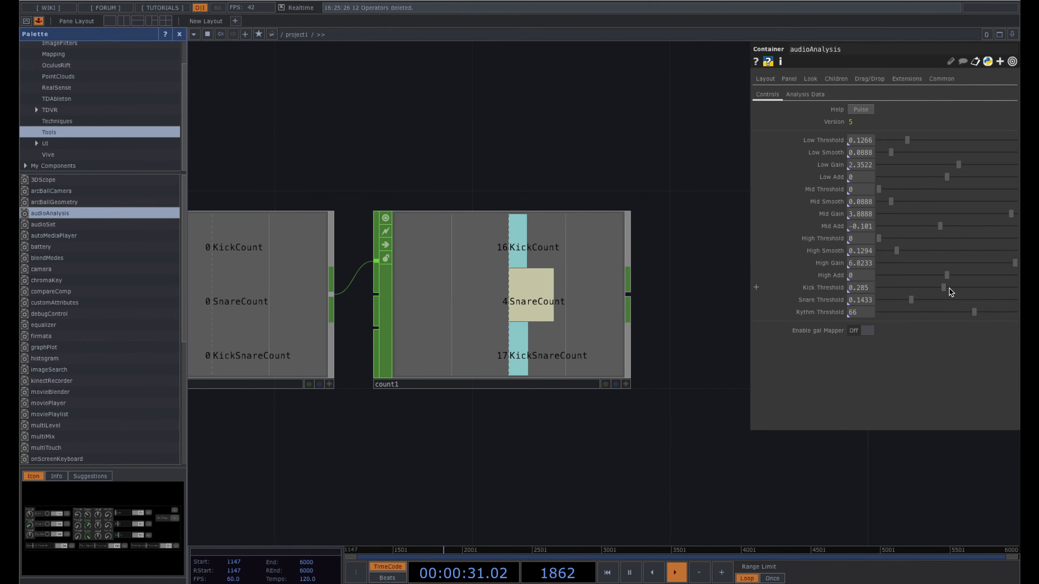
drag(950, 289, 985, 288)
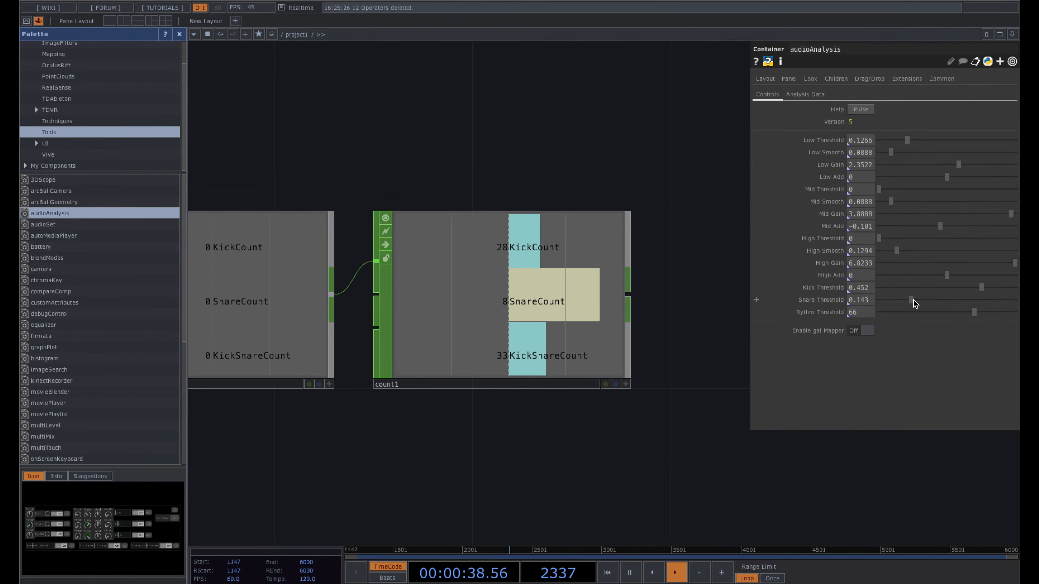
drag(911, 300, 936, 300)
drag(693, 321, 689, 320)
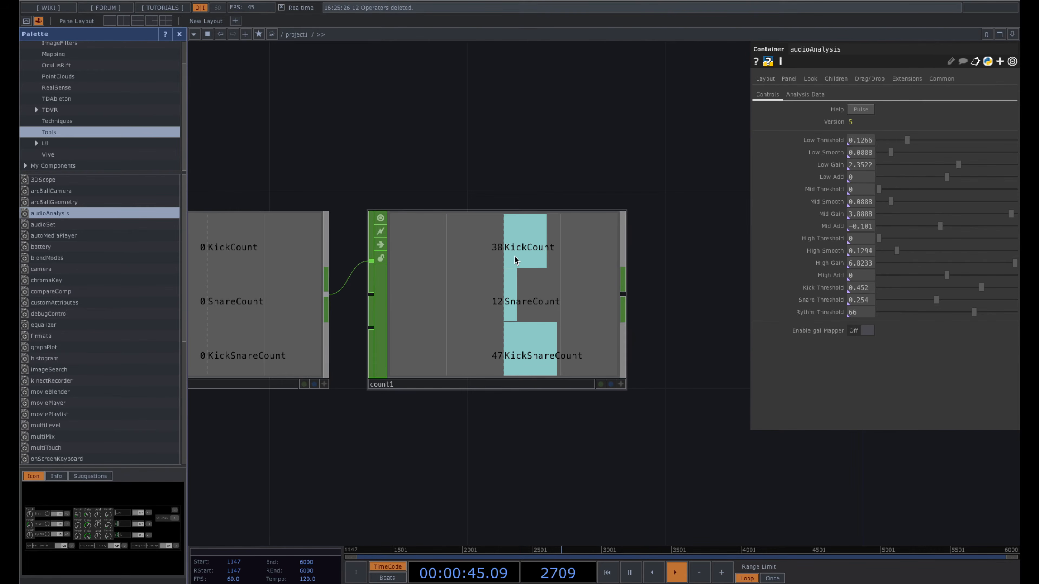
- Pause playback and hide the parameter pane to check count1's totals
key(space)
drag(653, 357, 620, 357)
scroll(620, 357, down, 1)
scroll(586, 355, down, 5)
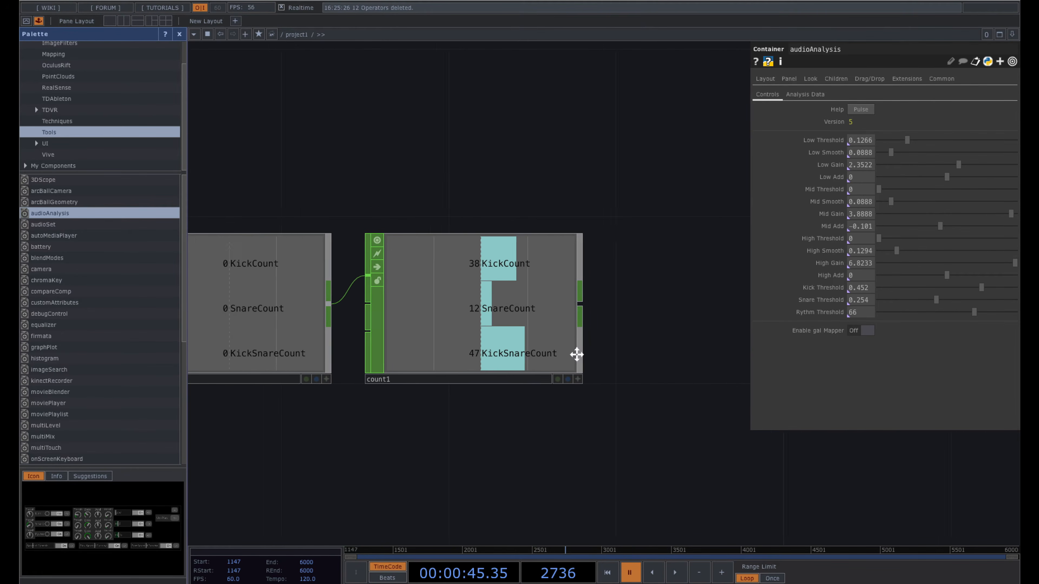
key(p)
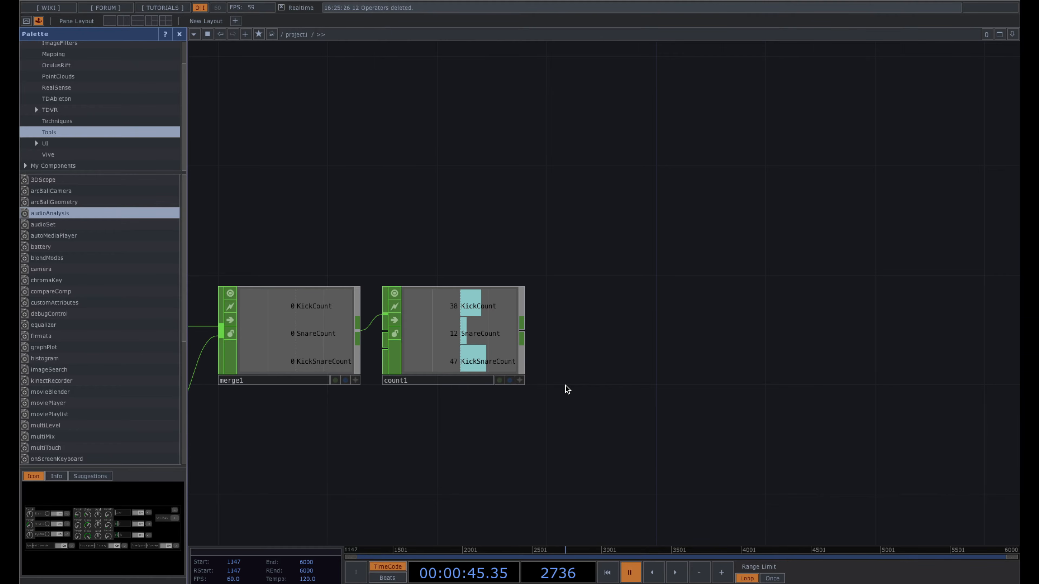
scroll(565, 386, down, 2)
drag(577, 385, 641, 392)
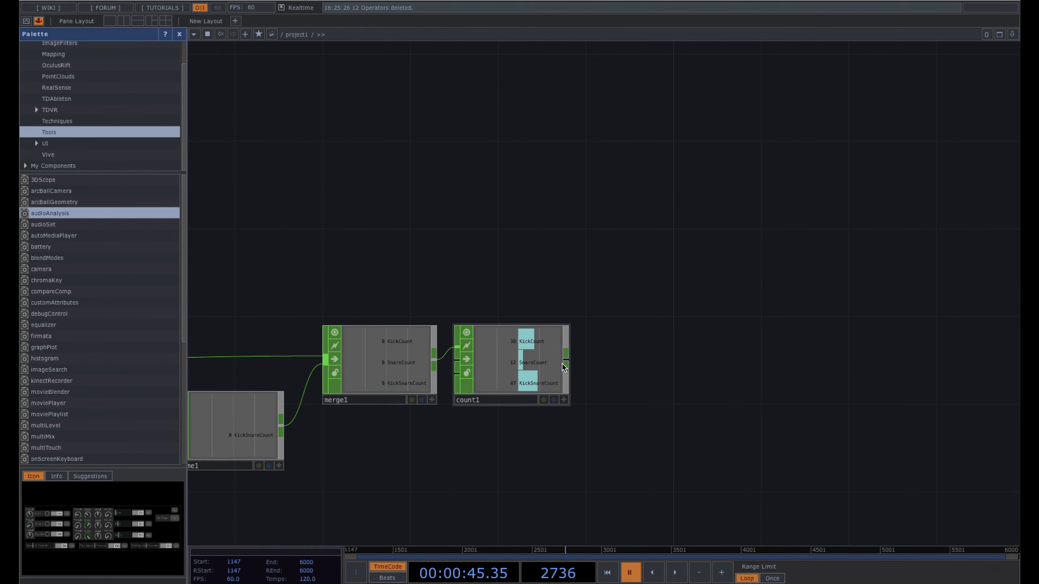
scroll(575, 365, up, 3)
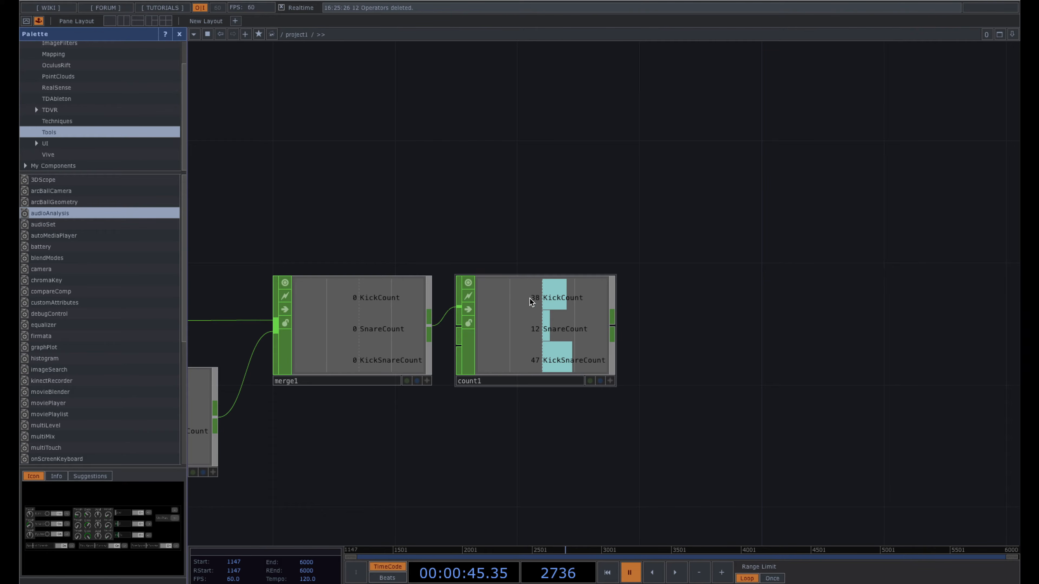
drag(613, 313, 534, 326)
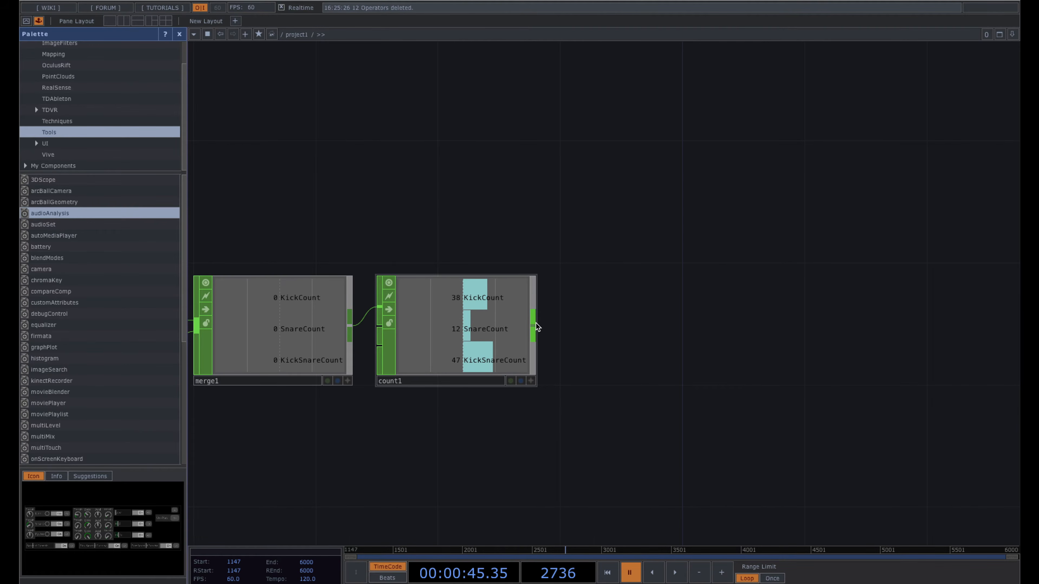
- Append a Lag CHOP, lag1, after count1
right_click(535, 326)
text(lad)
key(BackSpace)
text(g)
click(488, 405)
click(663, 335)
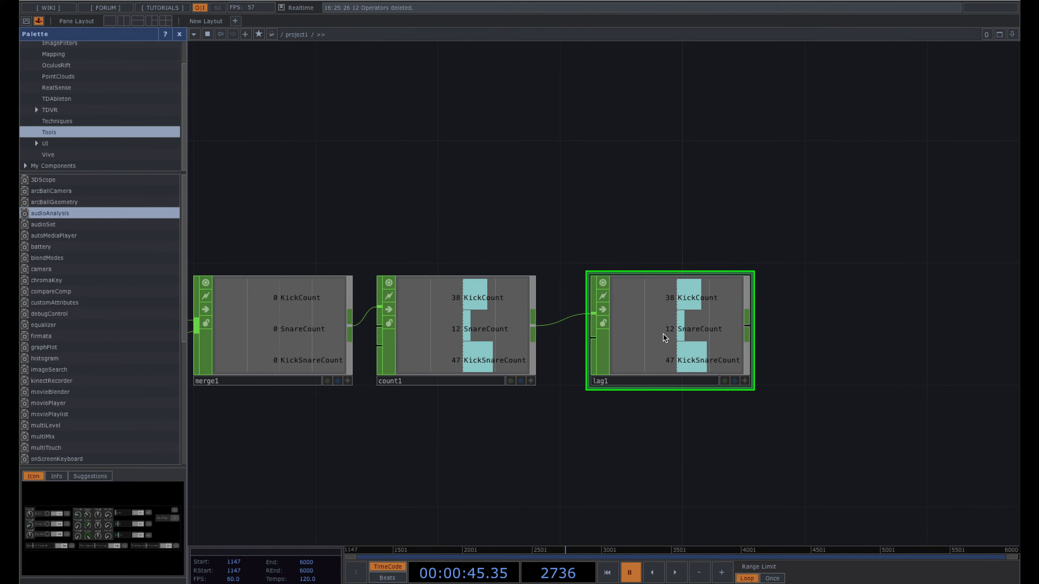
drag(851, 333, 787, 334)
- Set both of lag1's Lag values to .9
key(p)
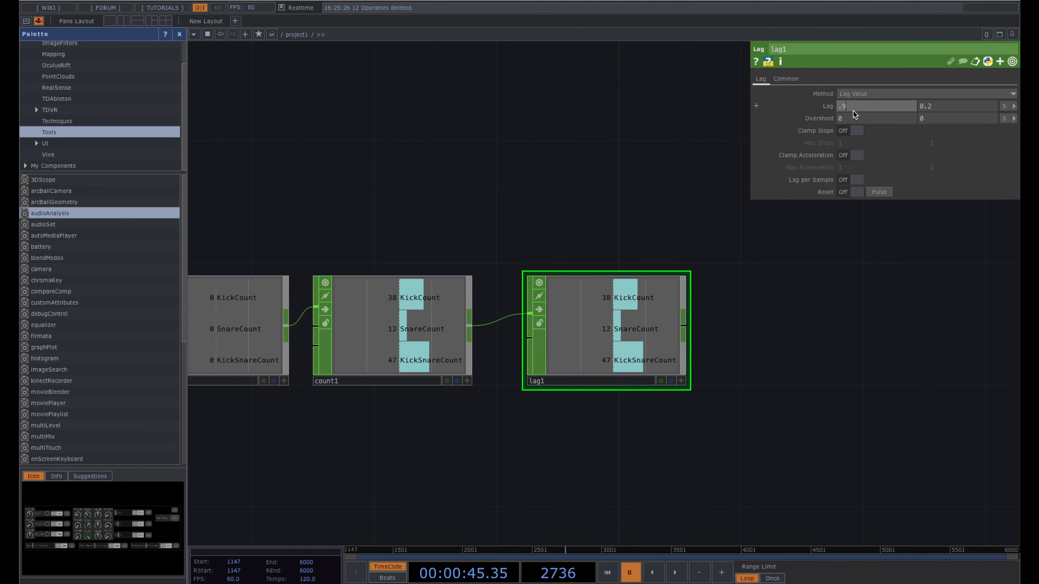
key(Tab)
drag(850, 304, 833, 304)
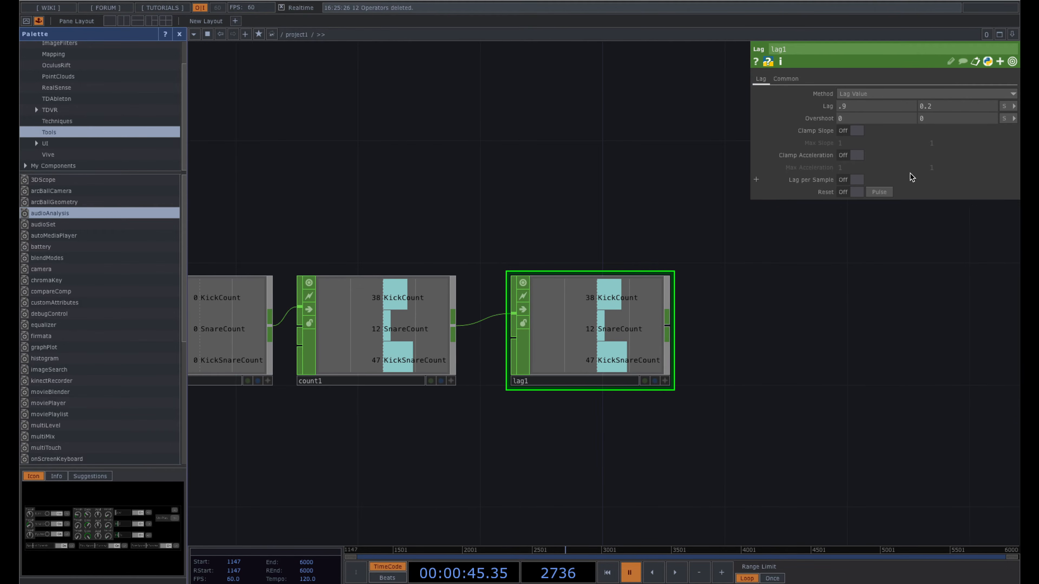
click(936, 107)
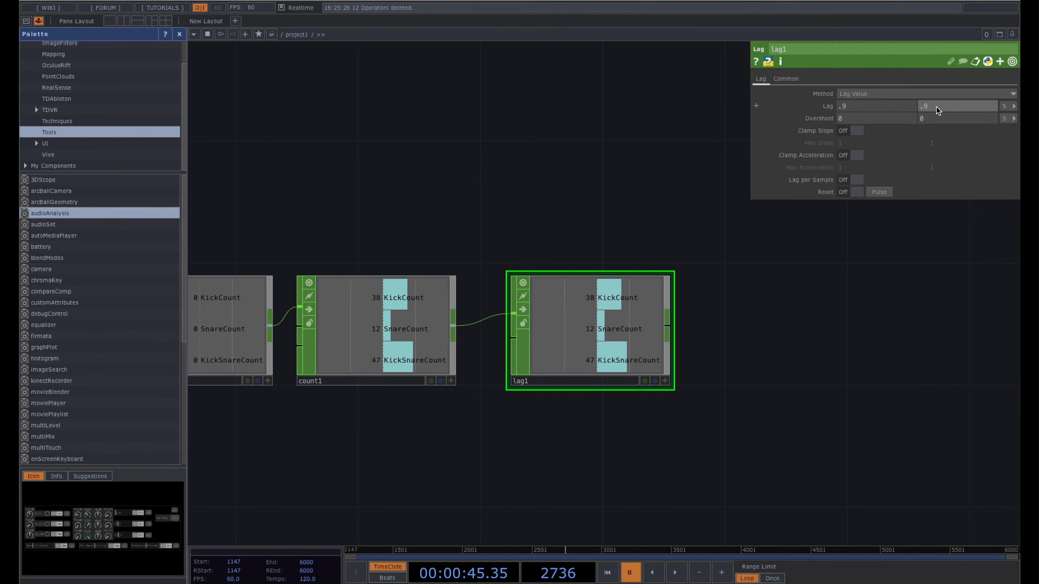
click(814, 312)
scroll(754, 311, down, 1)
drag(755, 283, 626, 270)
scroll(720, 295, down, 1)
scroll(687, 305, down, 1)
scroll(617, 311, down, 1)
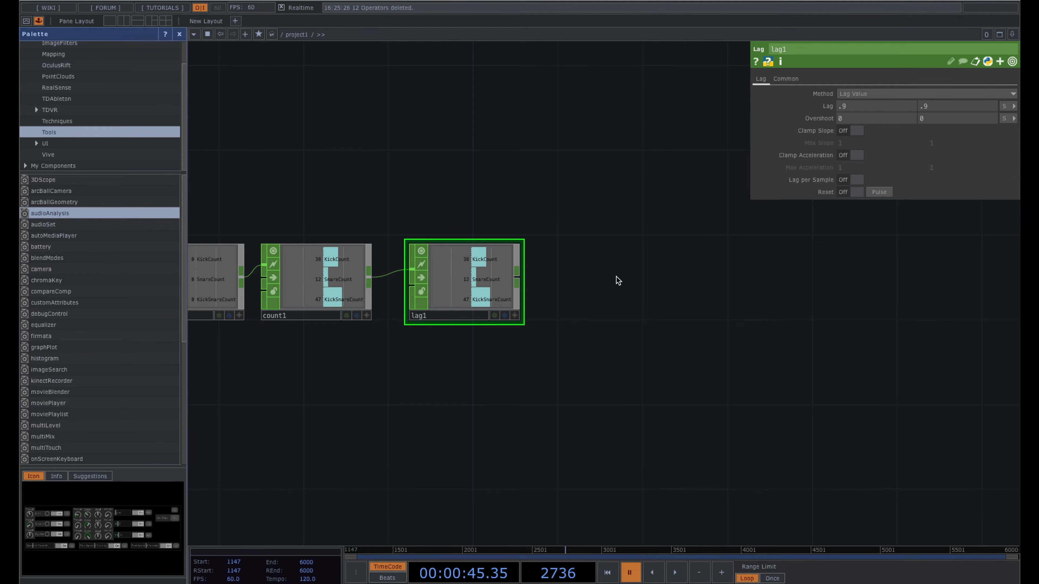
scroll(617, 278, down, 1)
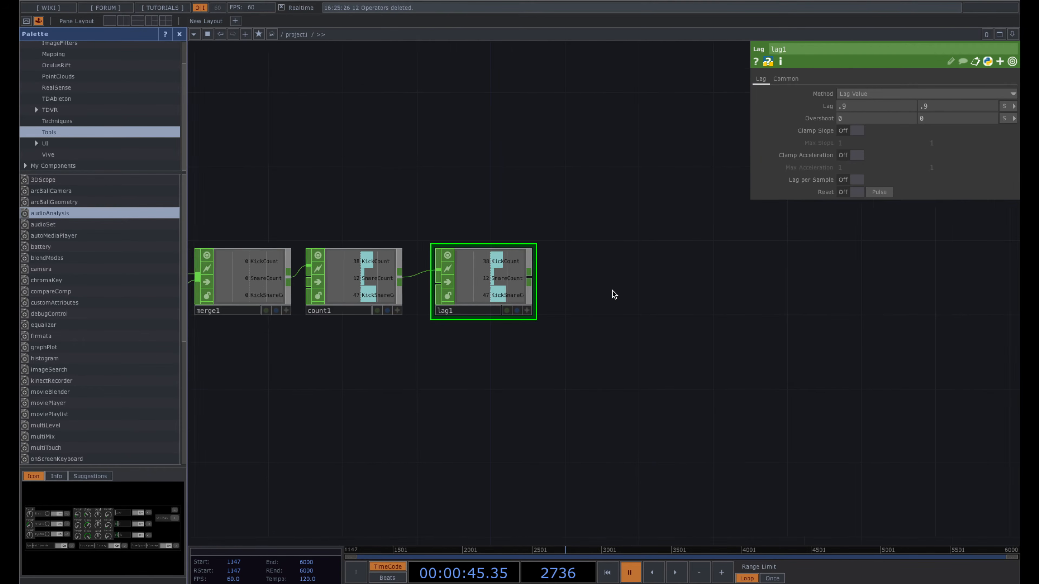
drag(603, 290, 723, 291)
scroll(723, 291, down, 2)
drag(490, 341, 690, 340)
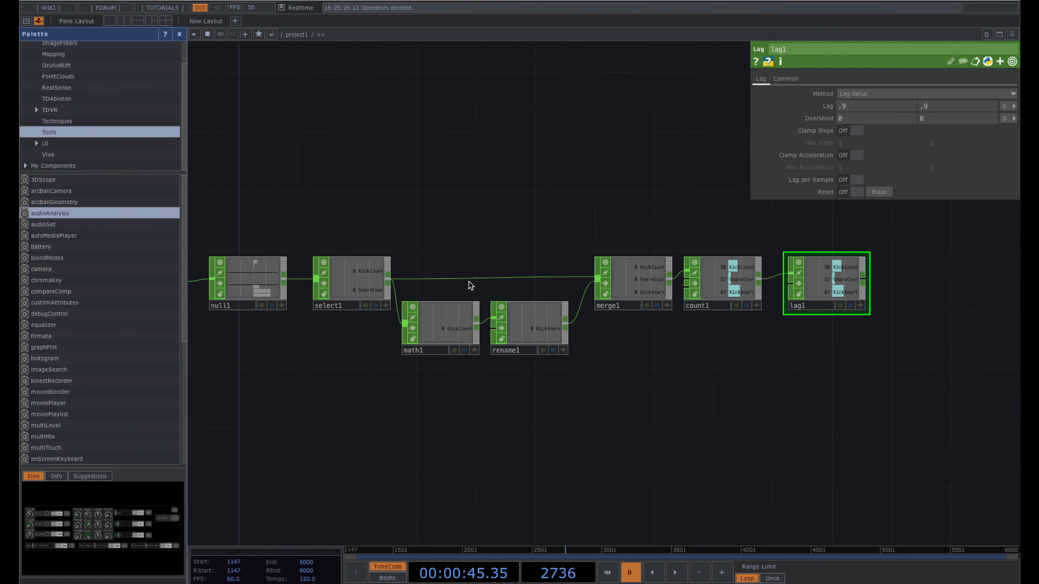
- Add a Merge CHOP, merge2, fed by lag1
click(285, 271)
scroll(499, 223, down, 1)
drag(399, 207, 509, 204)
drag(655, 180, 561, 187)
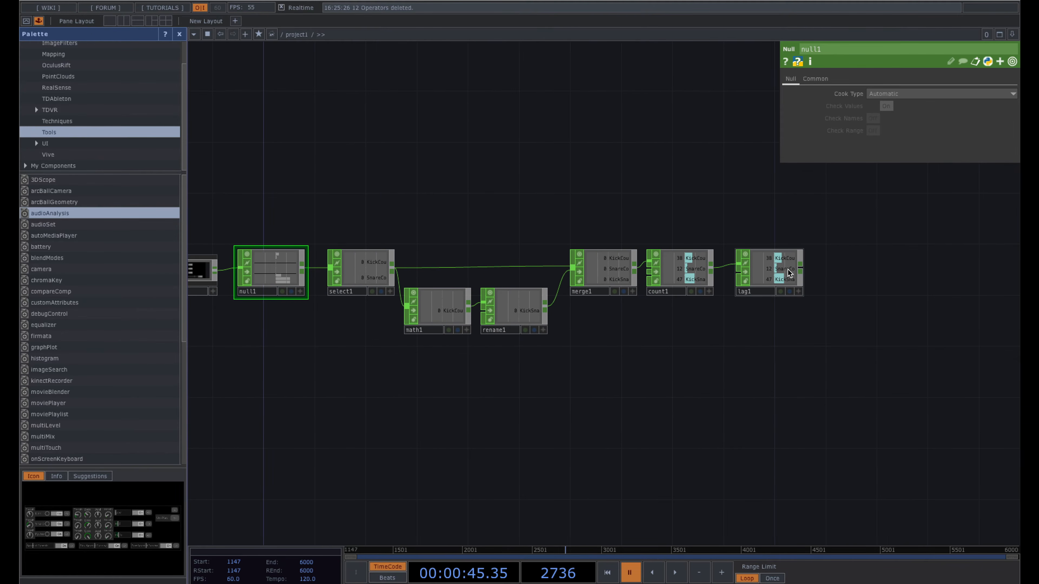
click(799, 269)
text(mer)
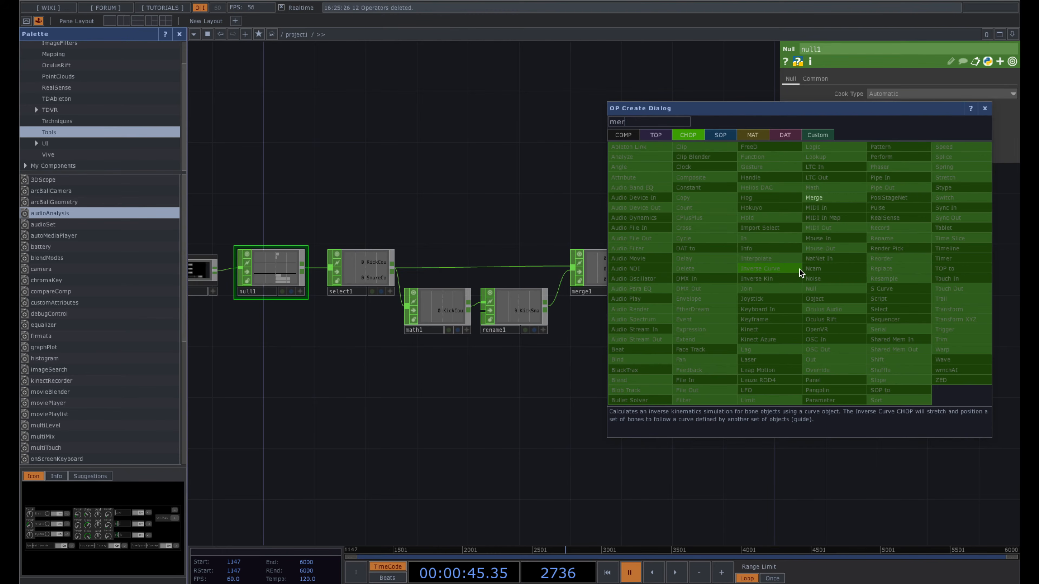
click(823, 198)
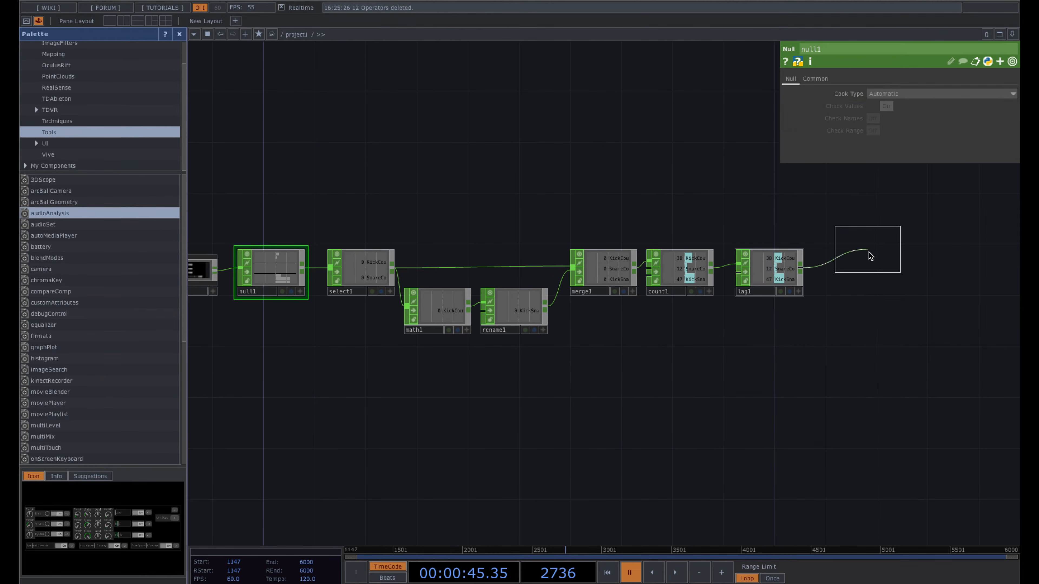
click(867, 273)
drag(505, 236, 454, 236)
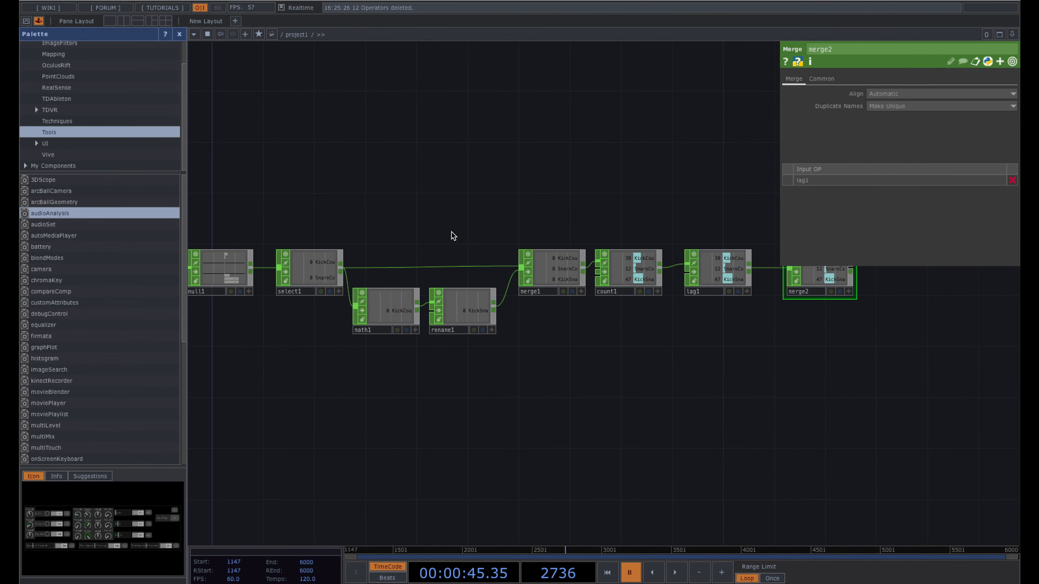
drag(232, 226, 437, 201)
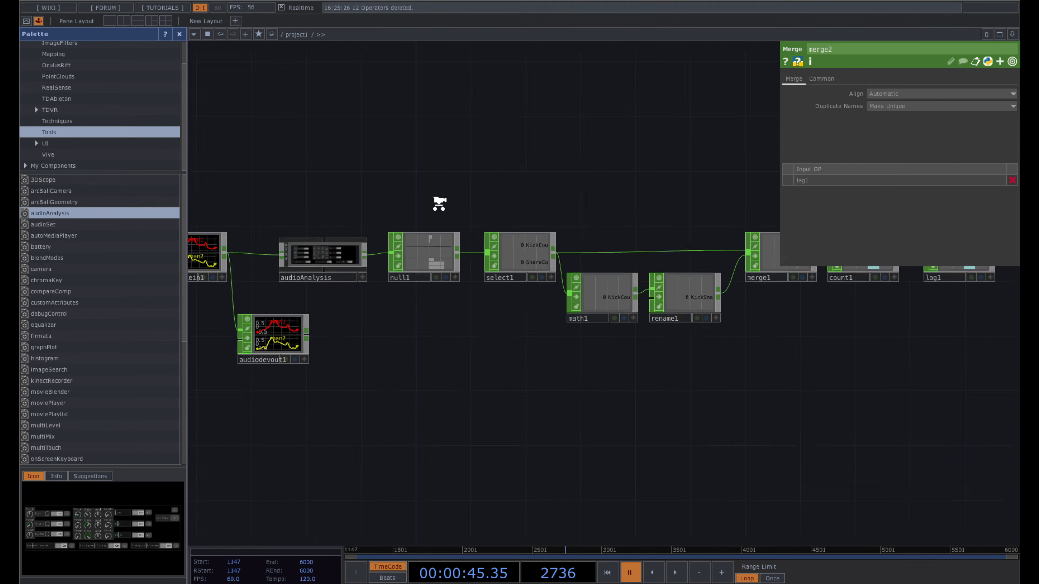
scroll(437, 317, up, 5)
scroll(422, 319, down, 4)
drag(532, 251, 403, 240)
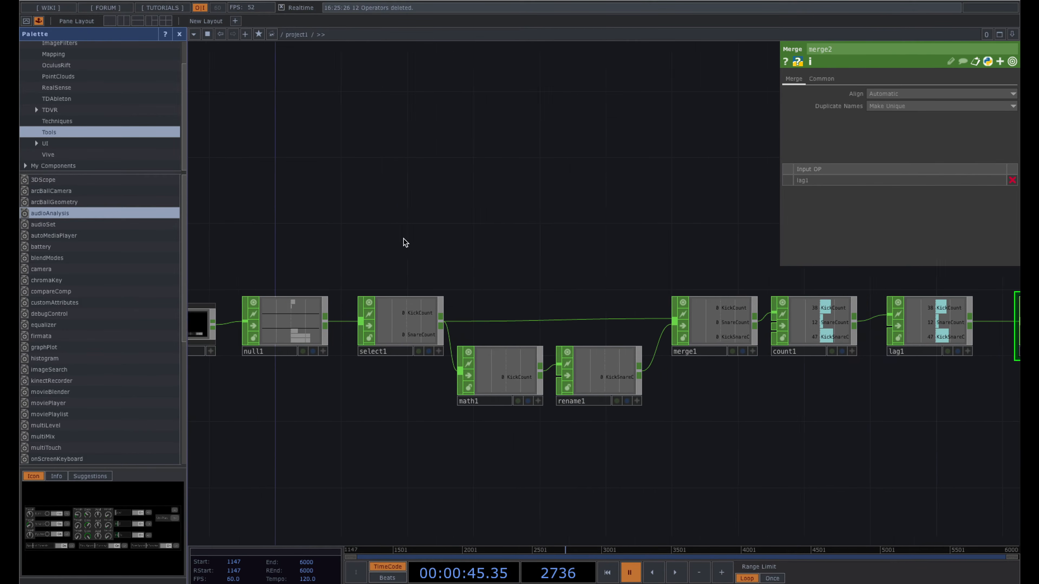
scroll(404, 241, down, 2)
- Wire null1 into merge2 as its second input and line the two nodes up
drag(291, 302, 291, 262)
mouse_move(224, 276)
mouse_down()
mouse_move(263, 272)
mouse_move(232, 263)
mouse_up()
click(355, 258)
click(915, 301)
drag(906, 377, 764, 380)
drag(823, 327, 823, 278)
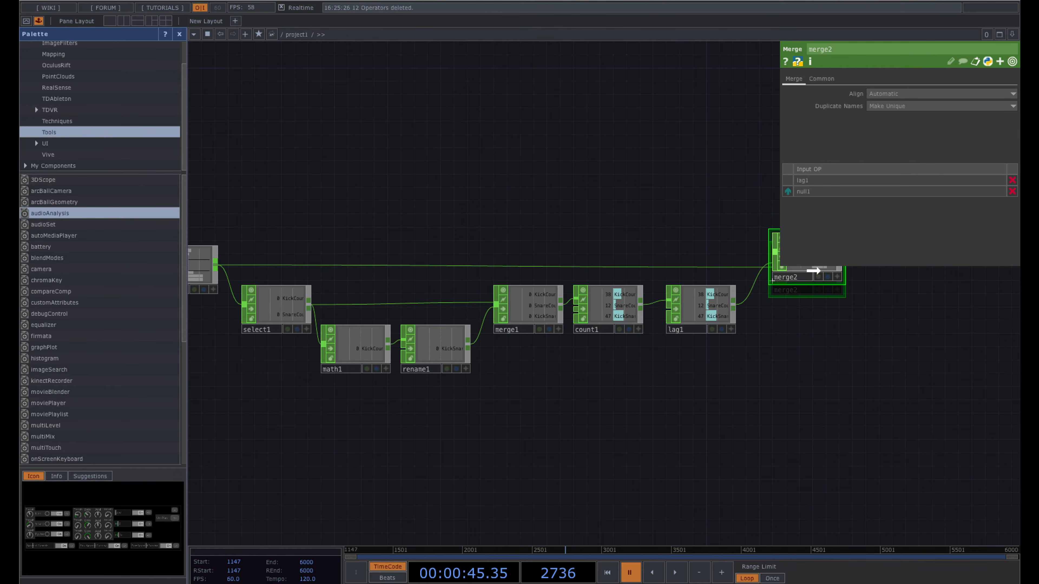
drag(823, 318, 661, 361)
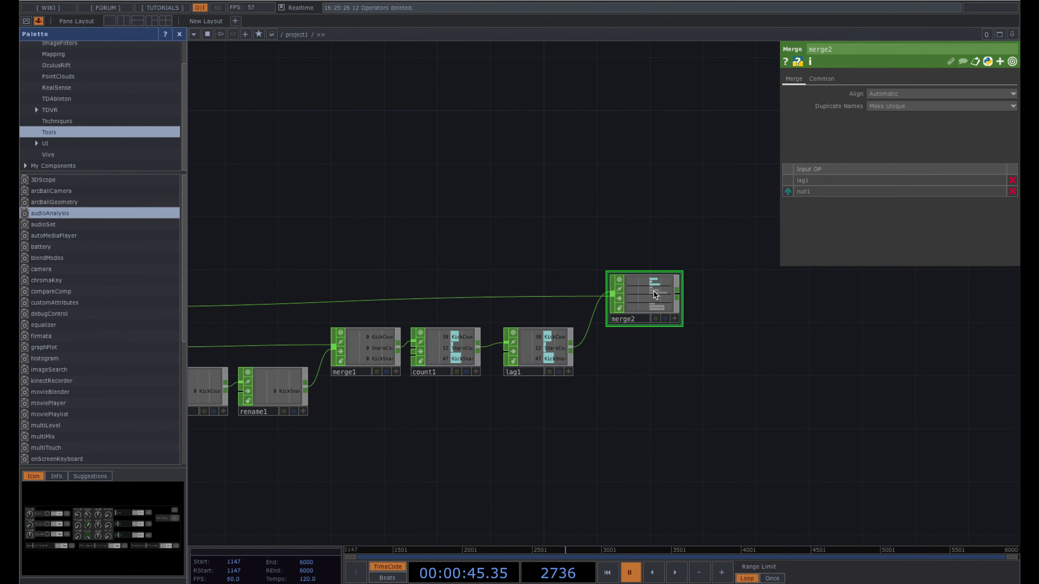
drag(635, 302, 635, 316)
- Box-select the chain of nodes from null1 through merge2
drag(517, 240, 561, 232)
scroll(610, 240, down, 2)
scroll(579, 236, down, 2)
click(255, 276)
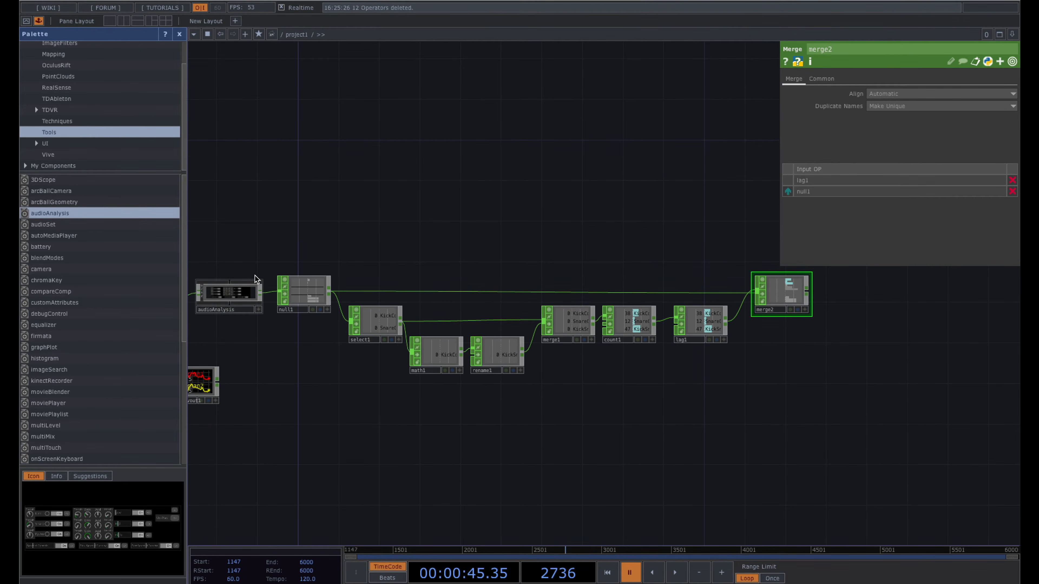
click(231, 293)
right_drag(335, 273, 839, 382)
drag(526, 160, 392, 160)
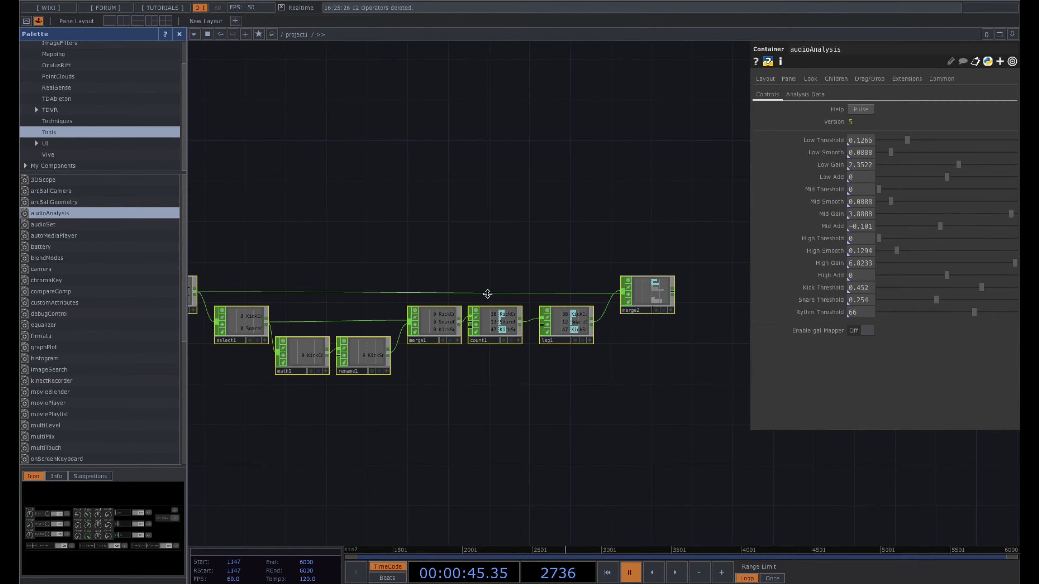
- Collapse the selected nodes into a Base component named Audio_Analysis_Time
right_click(480, 275)
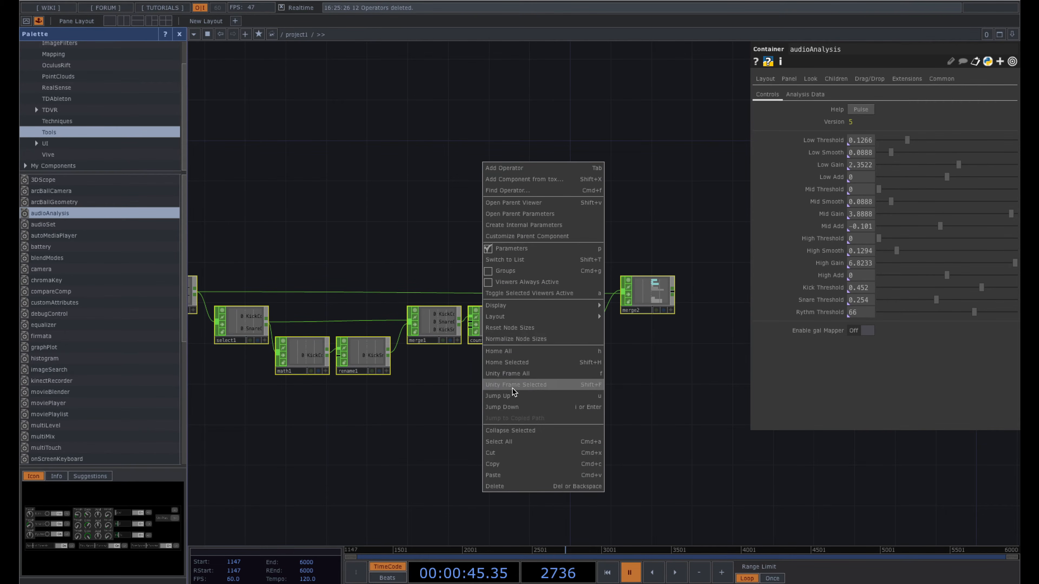
click(523, 432)
drag(331, 351, 474, 348)
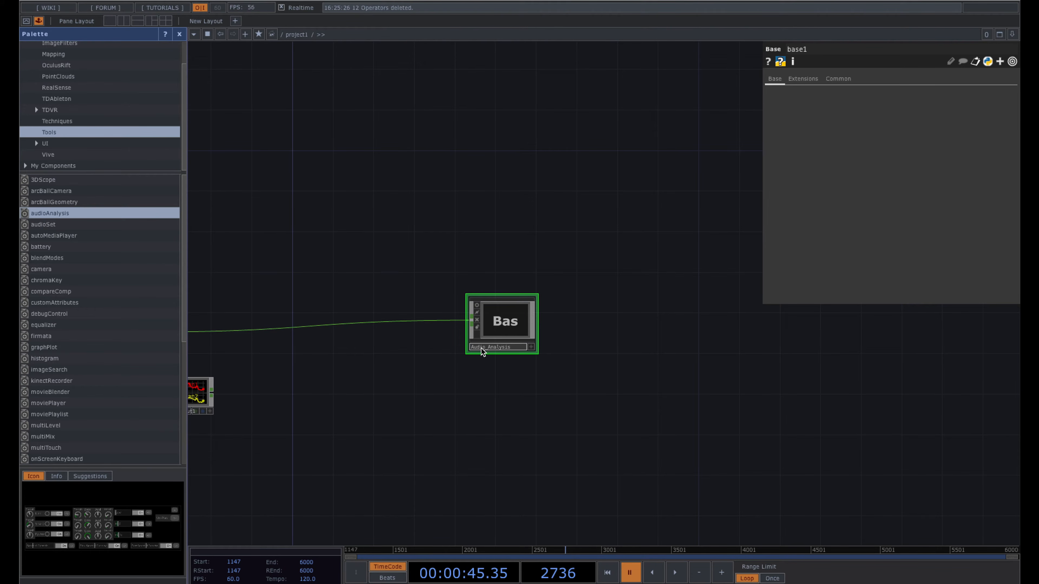
key(Return)
drag(511, 332, 324, 333)
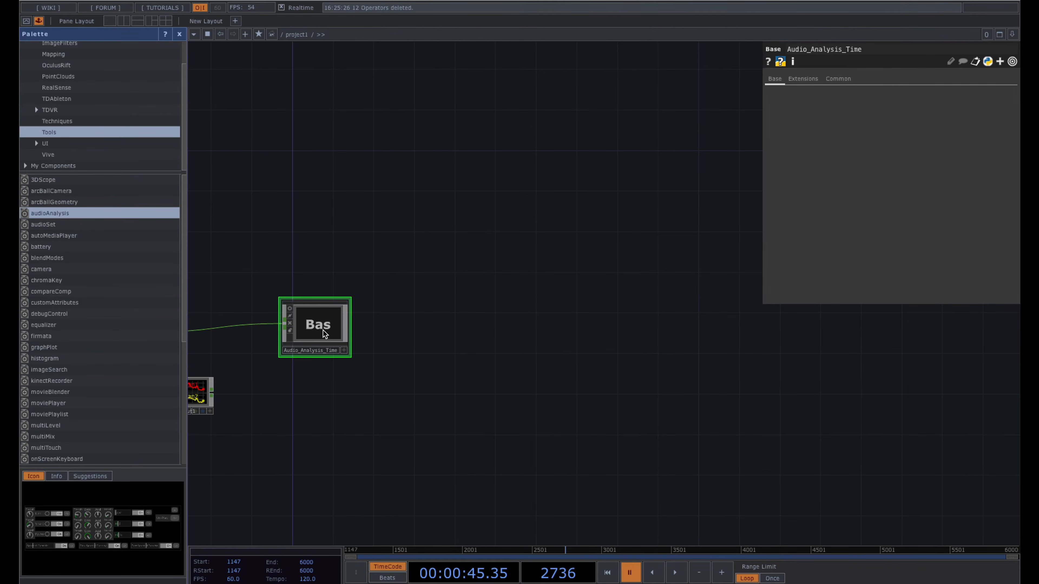
- Inside Audio_Analysis_Time, add an Out CHOP, out1, after merge2
double_click(323, 331)
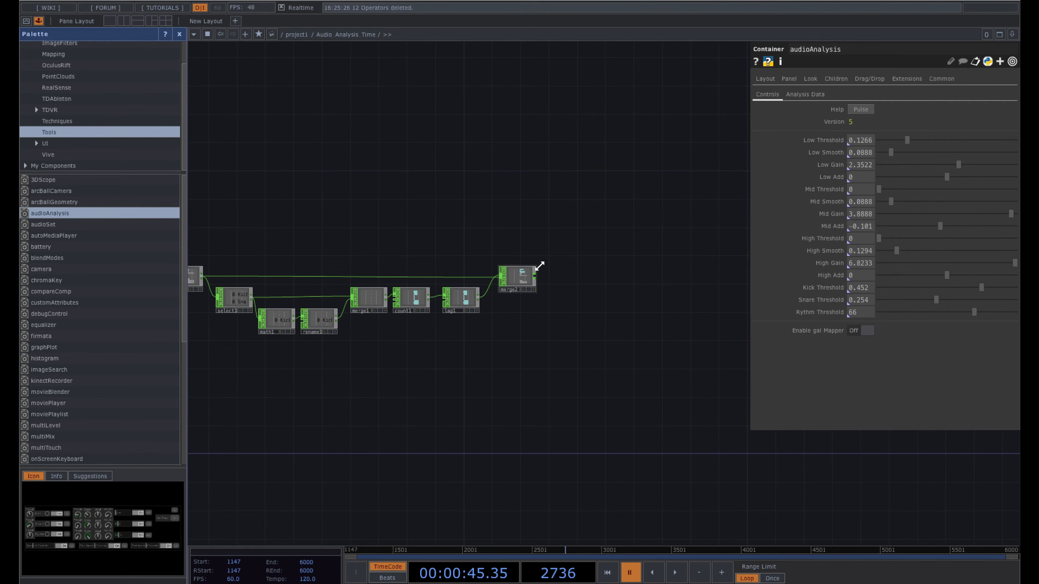
click(535, 275)
text(out)
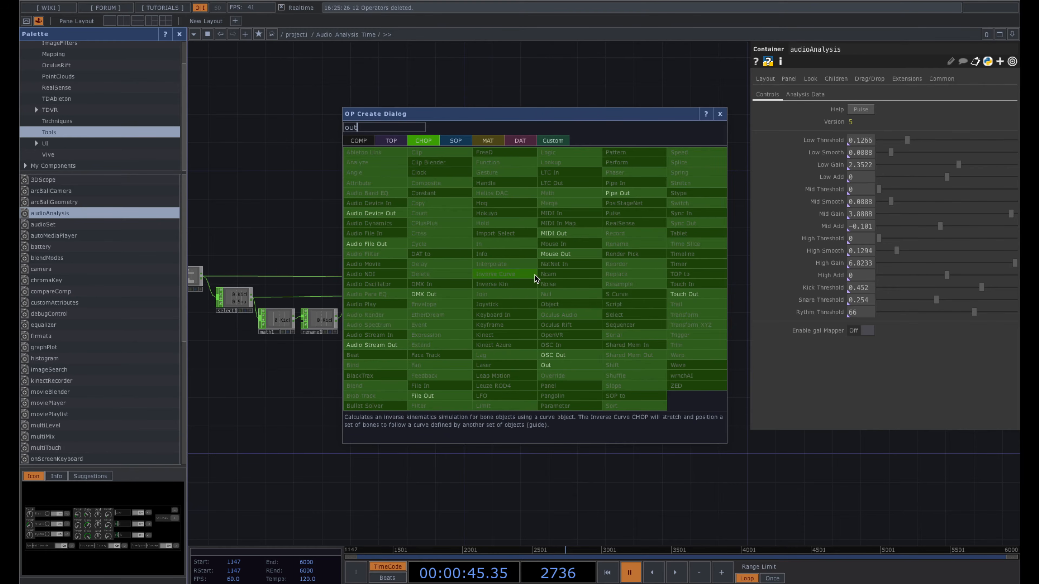
click(560, 363)
click(566, 279)
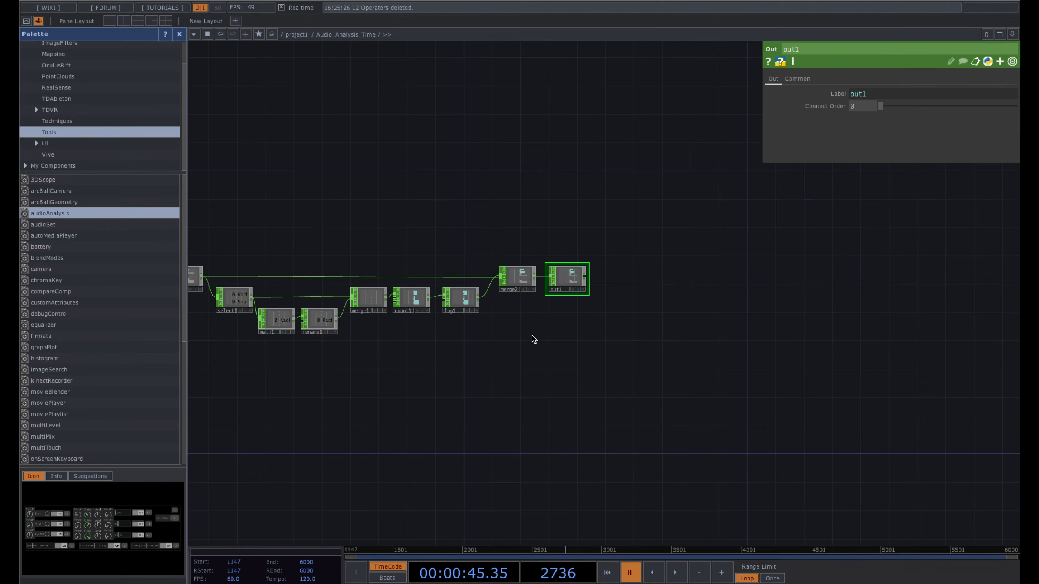
scroll(601, 335, down, 5)
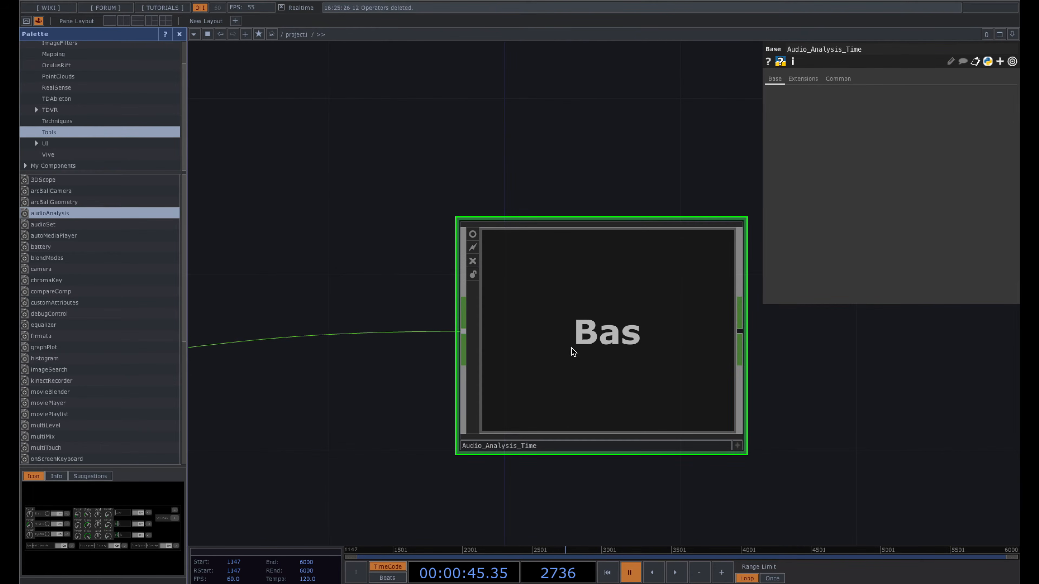
- Remove the unwanted out1 that was placed beside Audio_Analysis_Time
scroll(765, 343, down, 4)
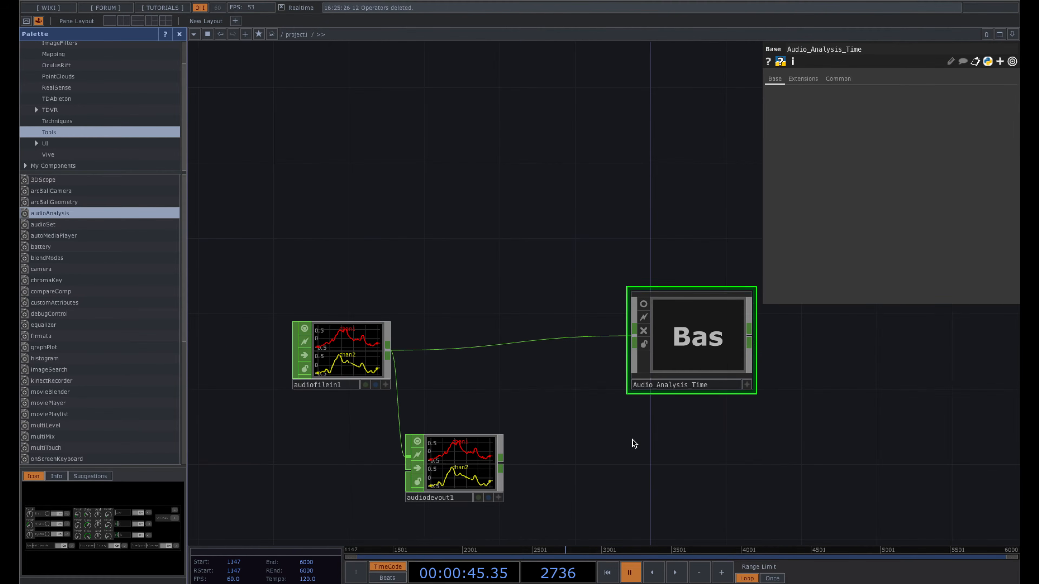
drag(725, 351, 632, 370)
drag(757, 381, 659, 381)
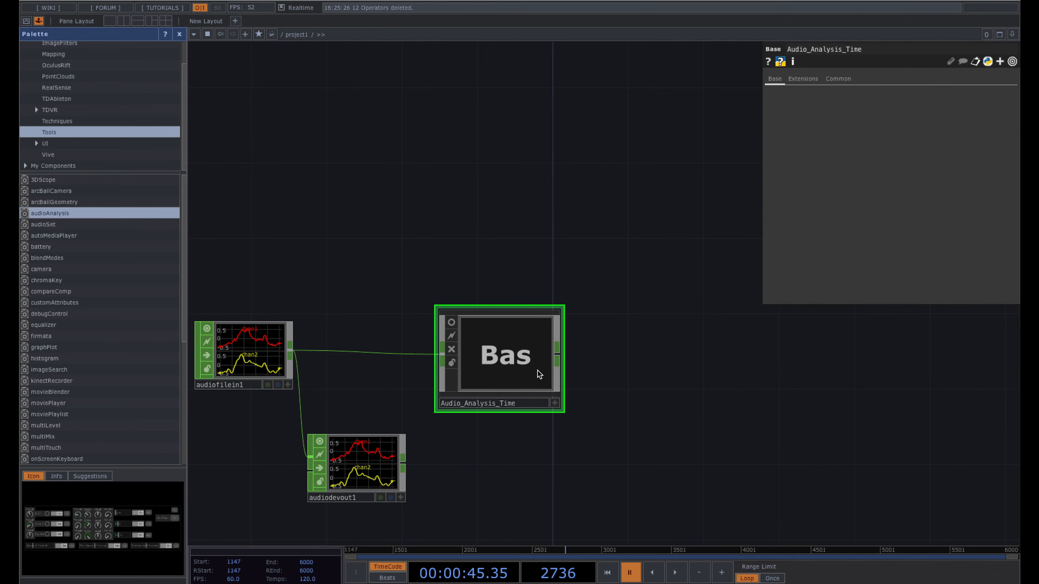
right_click(558, 354)
click(558, 354)
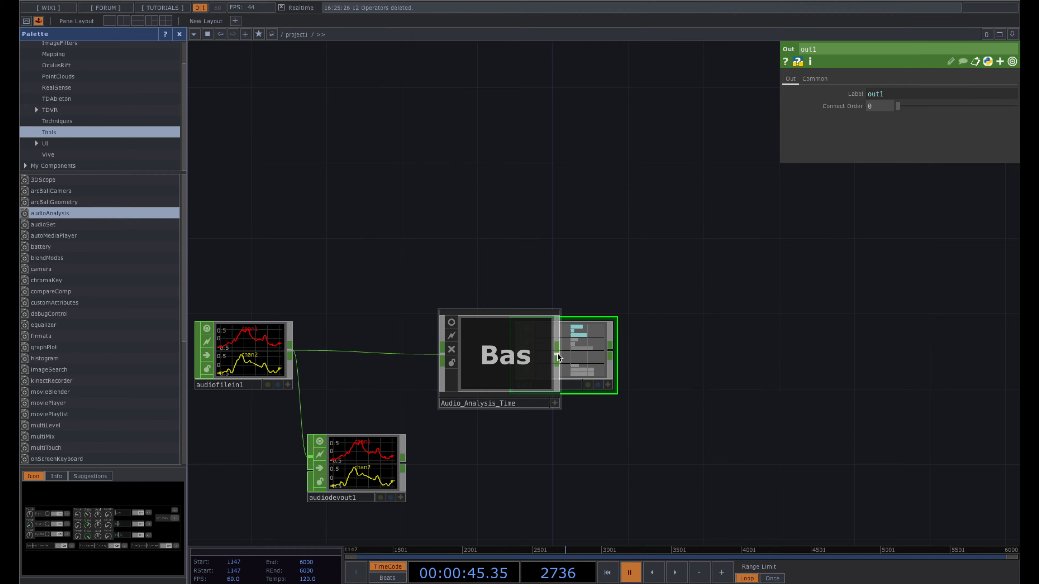
drag(575, 357, 670, 358)
key(Delete)
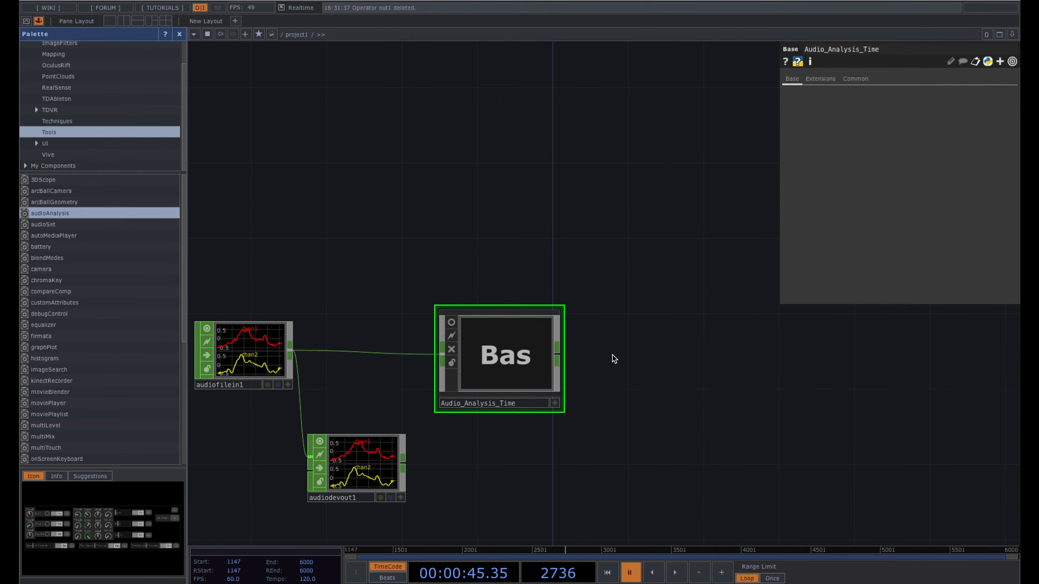
- Attach a Null CHOP, null1, after Audio_Analysis_Time showing KickCount, SnareCount and Low/Mid/High
right_click(556, 358)
click(557, 359)
click(583, 359)
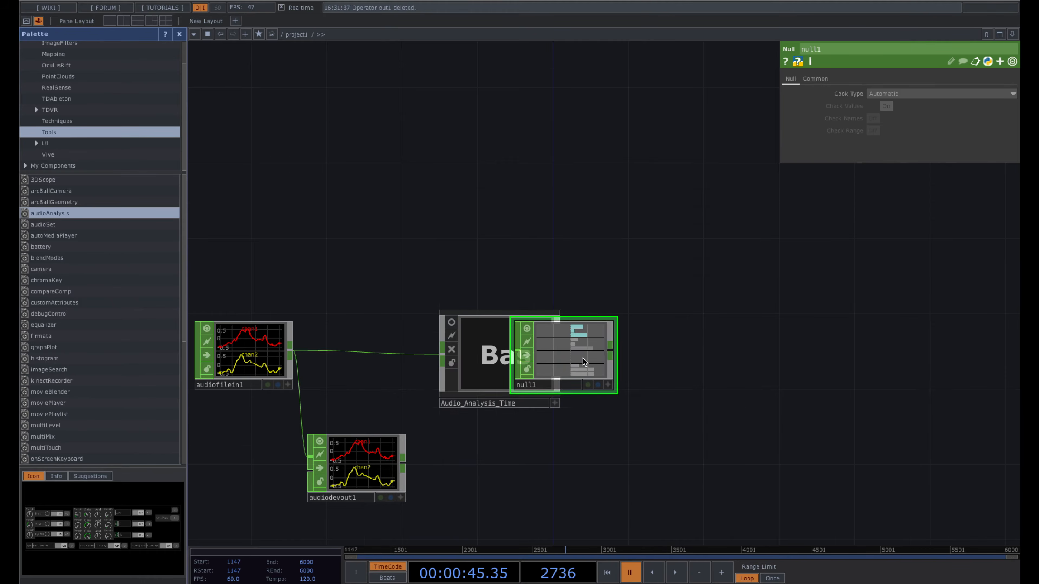
drag(582, 359, 697, 358)
scroll(702, 354, up, 10)
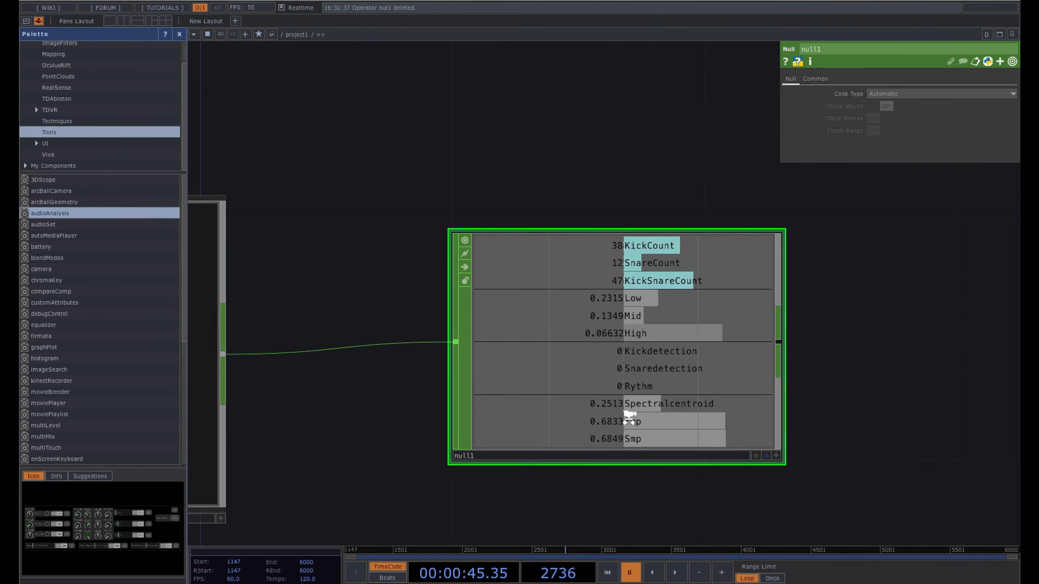
scroll(629, 417, down, 5)
drag(406, 267, 502, 247)
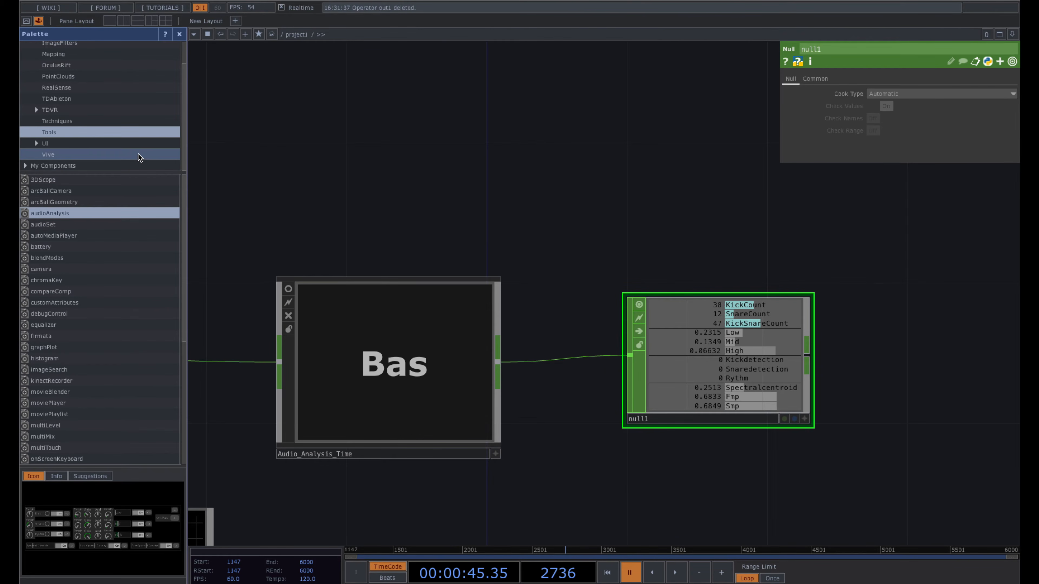
- Select Audio_Analysis_Time and open the palette's My Components > Audio folder
click(390, 376)
drag(347, 142, 403, 141)
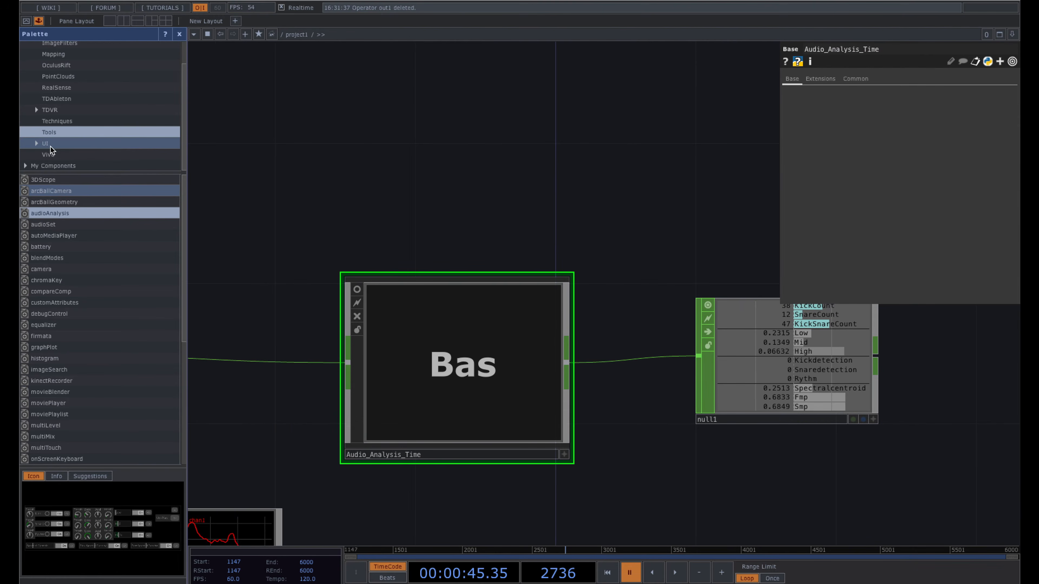
click(25, 166)
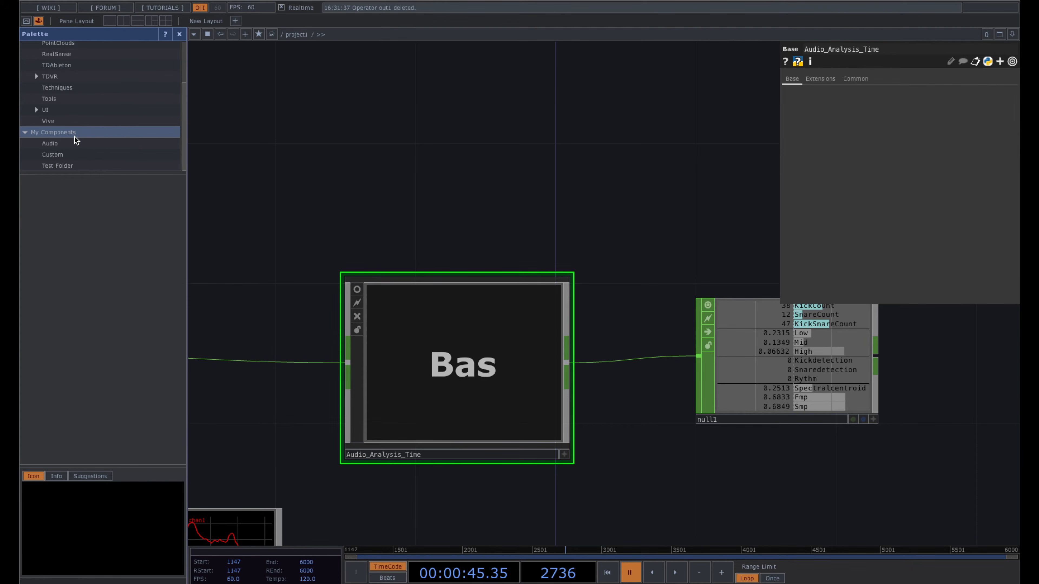
right_click(93, 137)
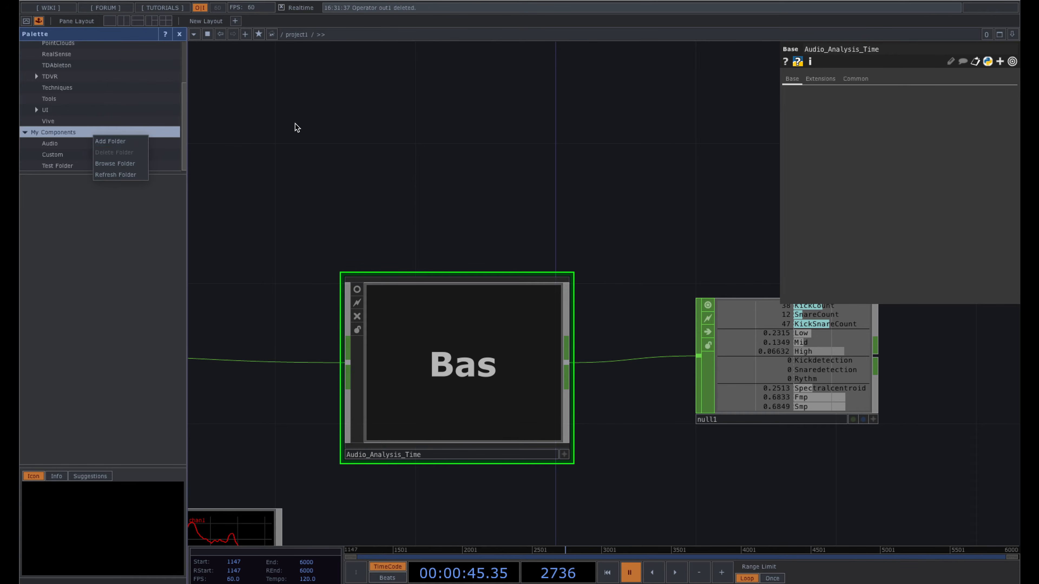
click(65, 141)
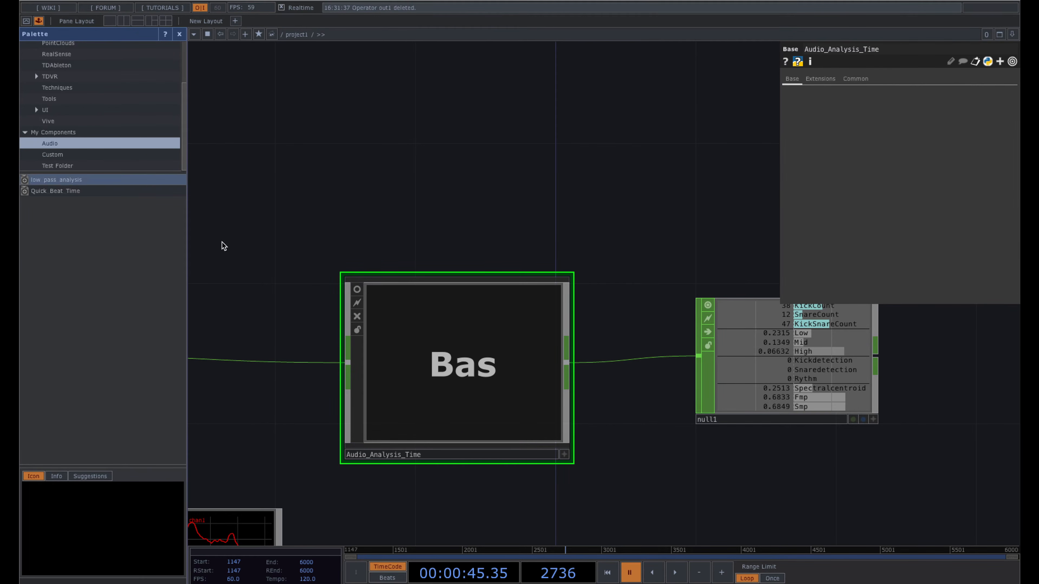
- Drop Audio_Analysis_Time into the Audio folder beside low pass analysis and Quick Beat Time
drag(450, 356, 77, 250)
scroll(450, 204, down, 2)
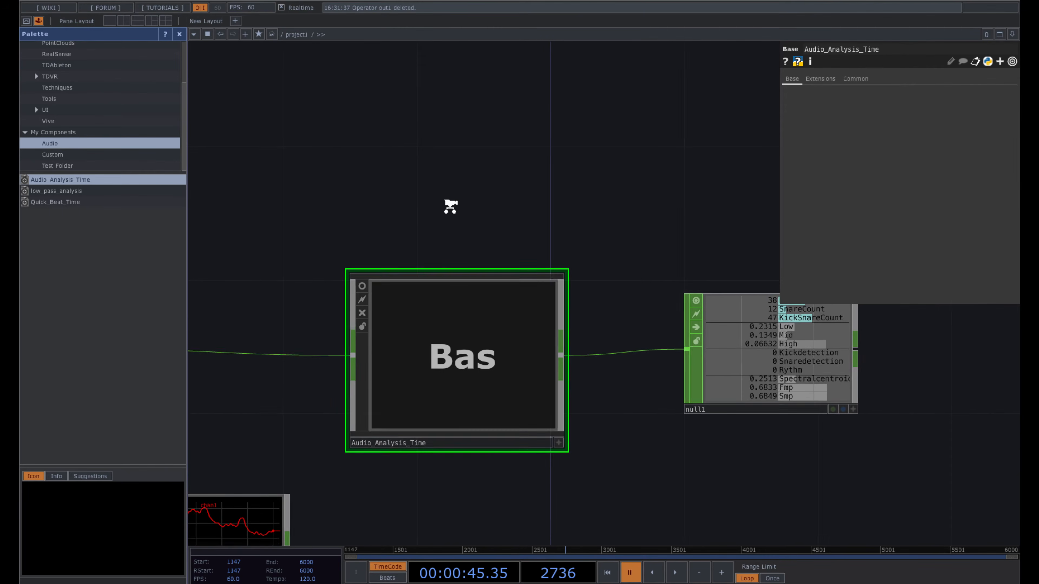
drag(450, 193, 346, 191)
drag(490, 207, 302, 206)
scroll(303, 206, down, 3)
drag(473, 182, 385, 202)
scroll(581, 151, down, 1)
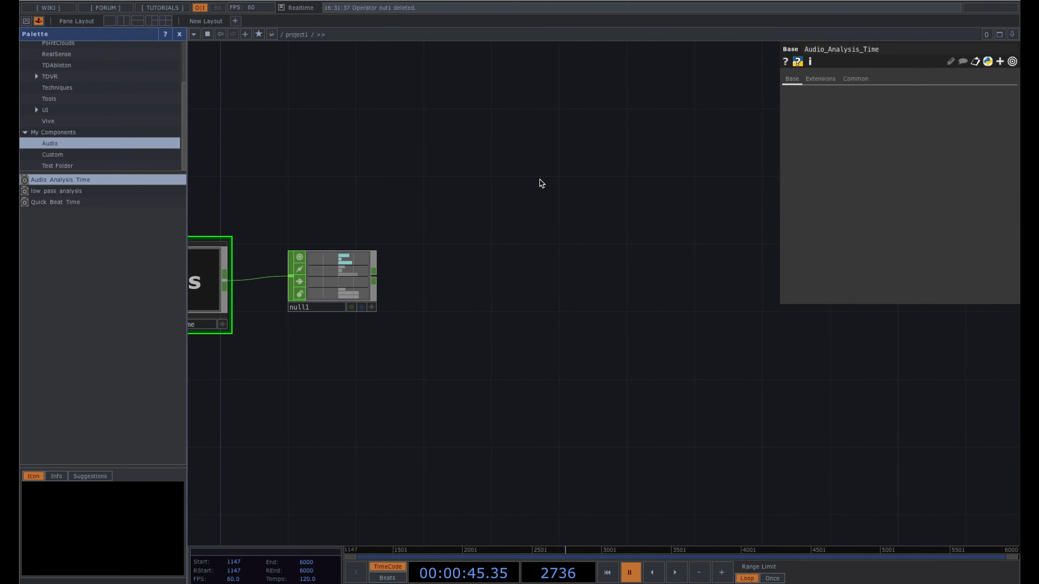
drag(540, 181, 510, 183)
scroll(343, 268, up, 2)
scroll(344, 268, up, 3)
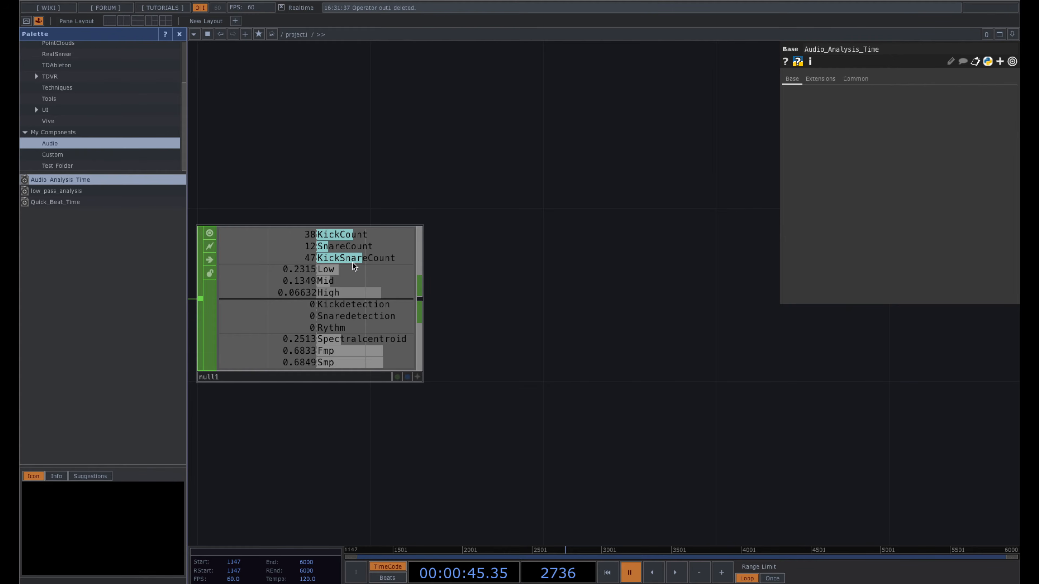
scroll(489, 232, down, 5)
drag(639, 211, 551, 236)
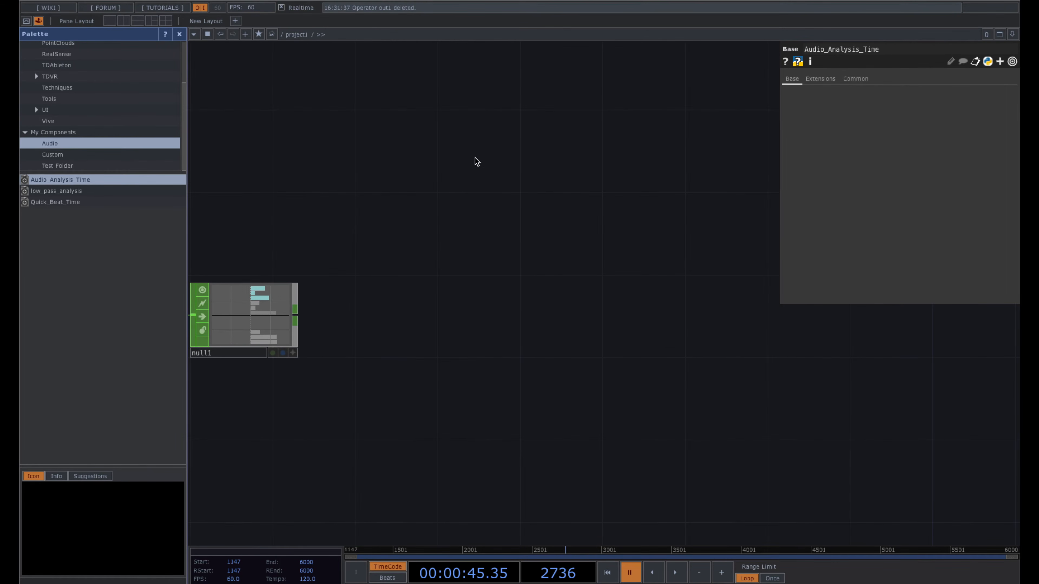
- Place a Noise TOP, noise1, beside null1 using a 'noi' search
key(Tab)
text(noi)
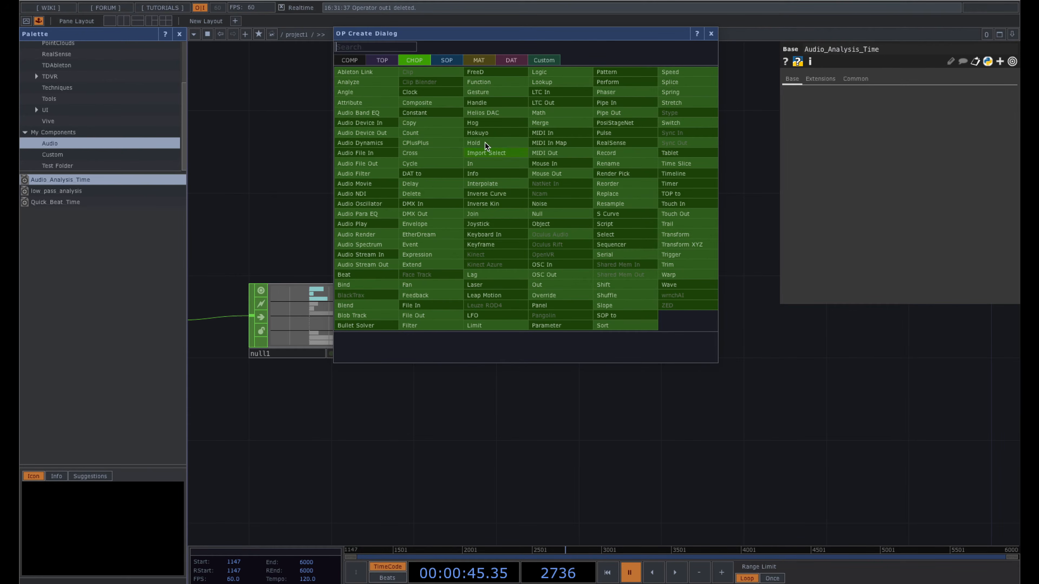
click(382, 60)
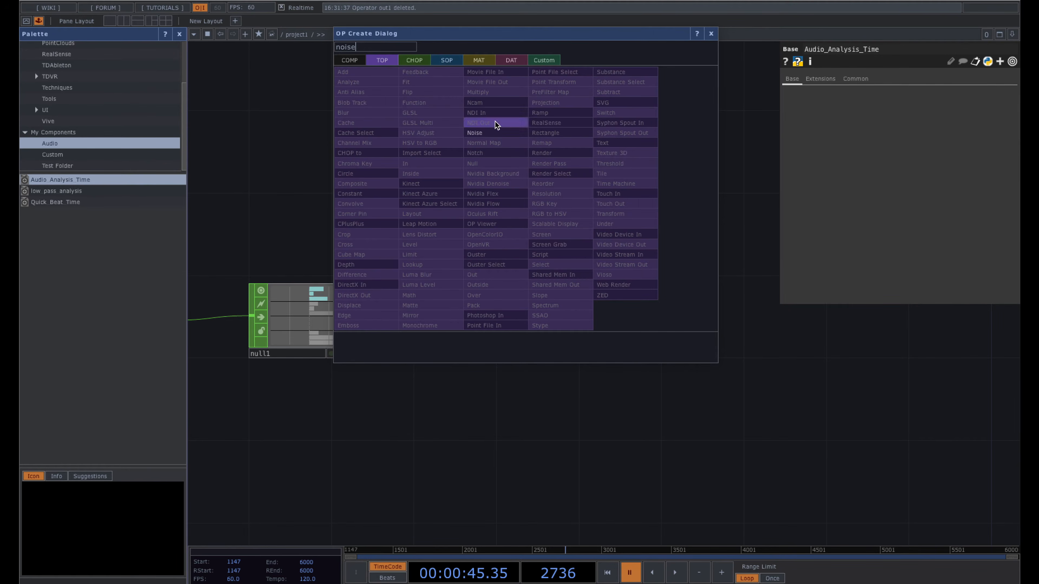
click(493, 134)
key(Tab)
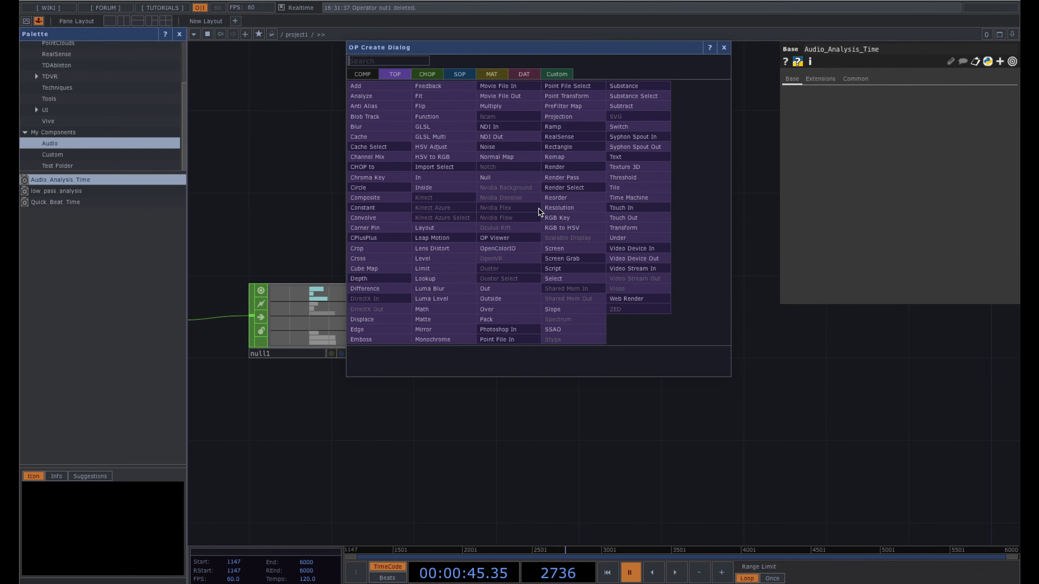
text(noise)
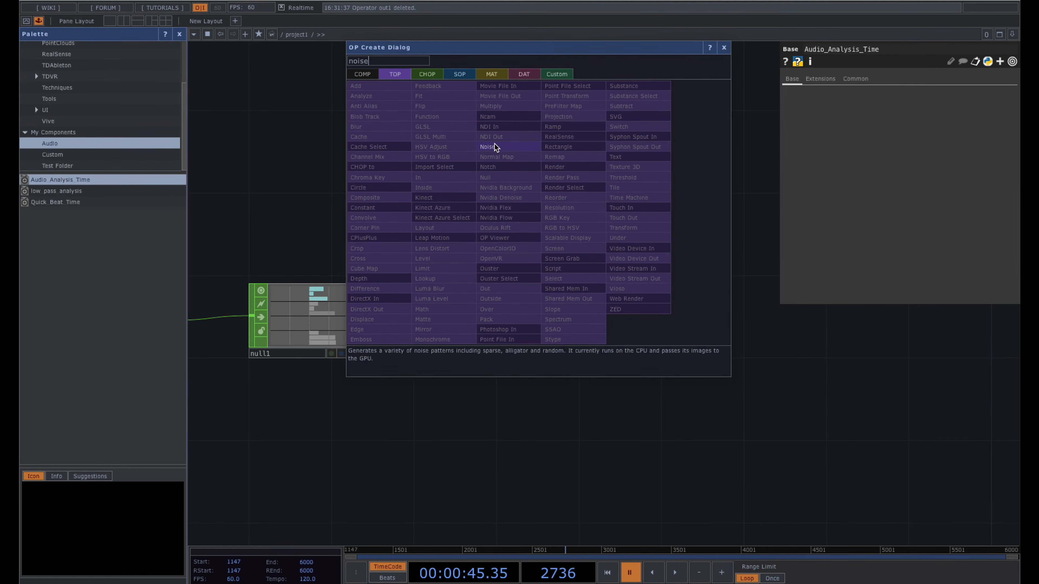
click(487, 147)
click(530, 209)
drag(529, 238, 550, 238)
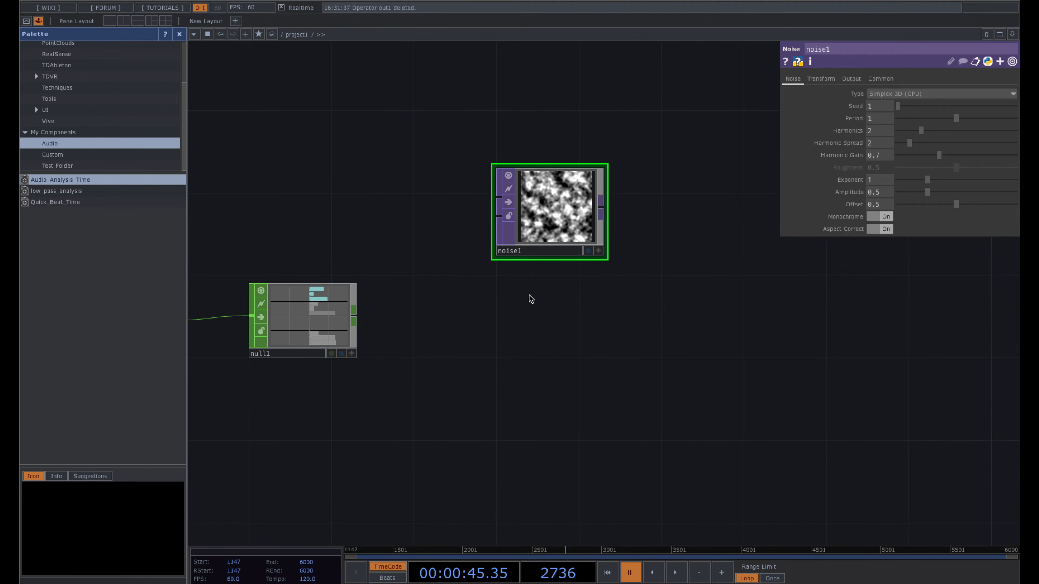
- Set noise1's Output Resolution to Parent Panel Size on its Common page
drag(532, 288, 525, 294)
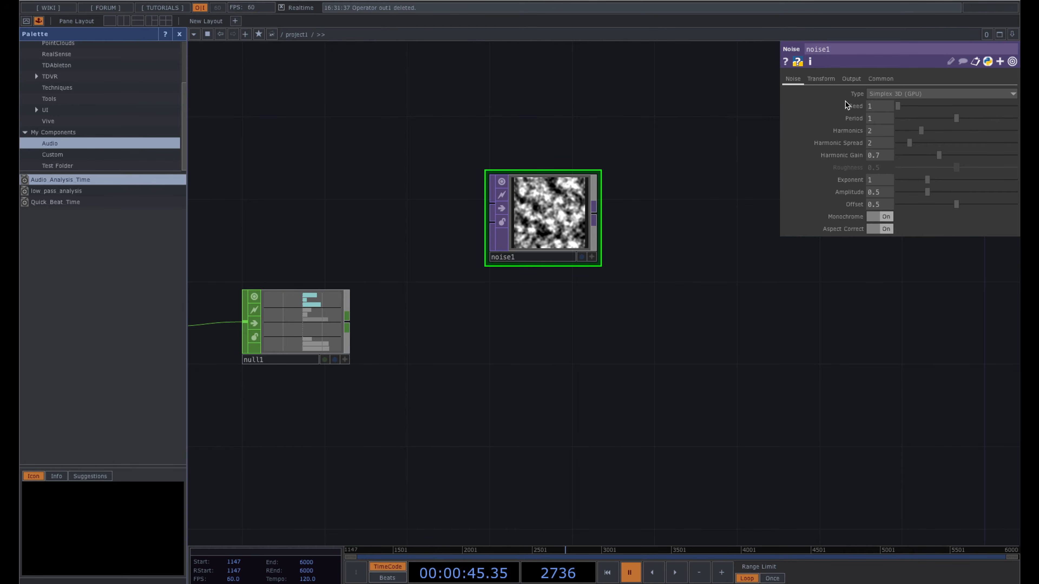
click(883, 79)
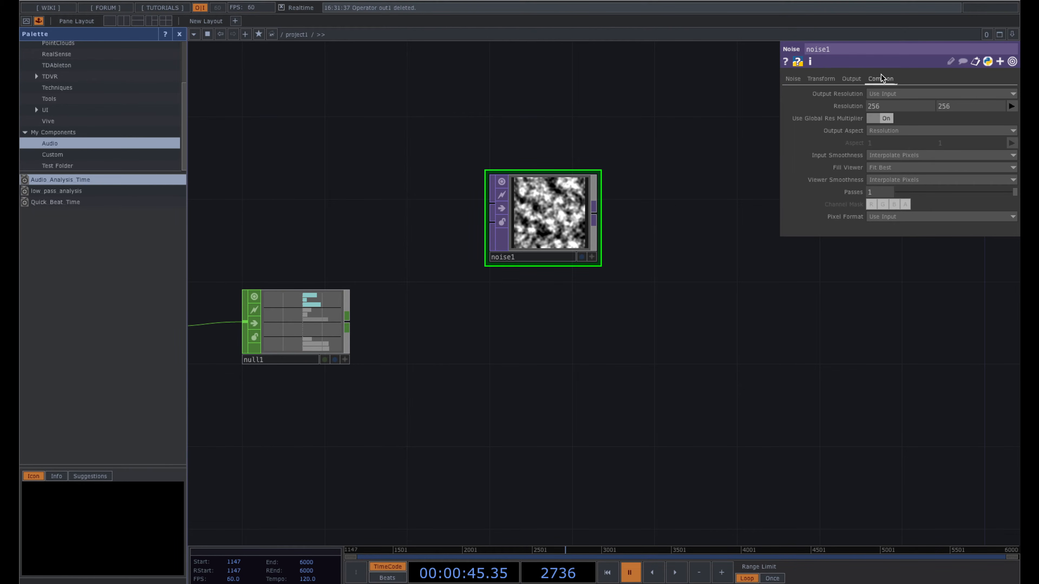
click(888, 94)
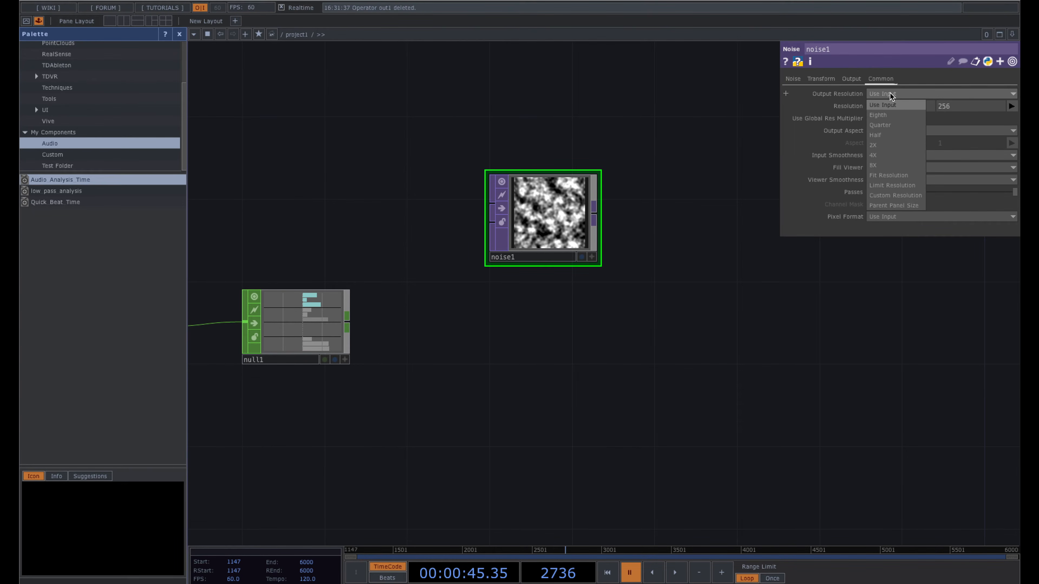
click(893, 206)
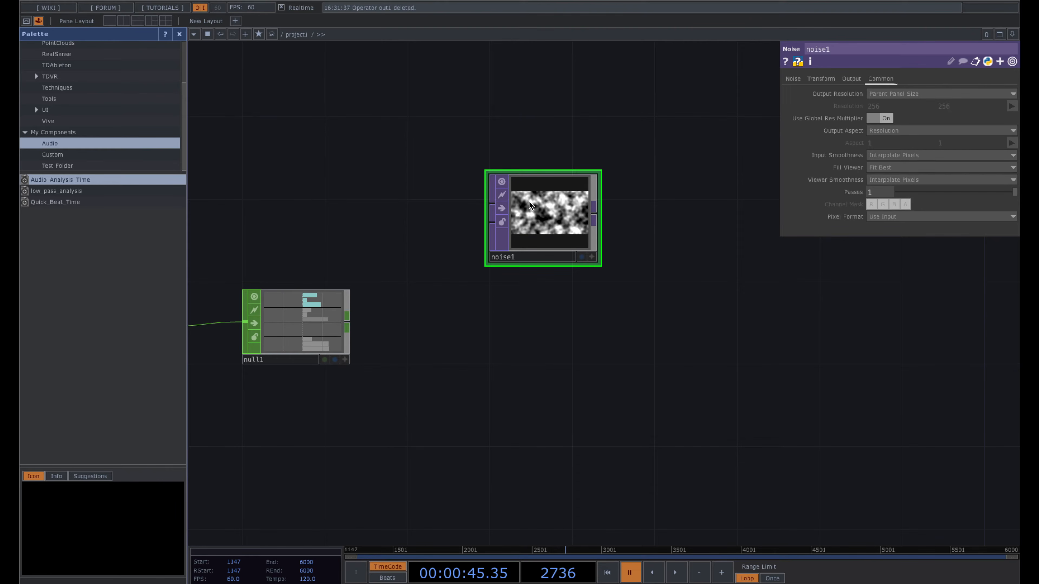
drag(654, 228, 641, 229)
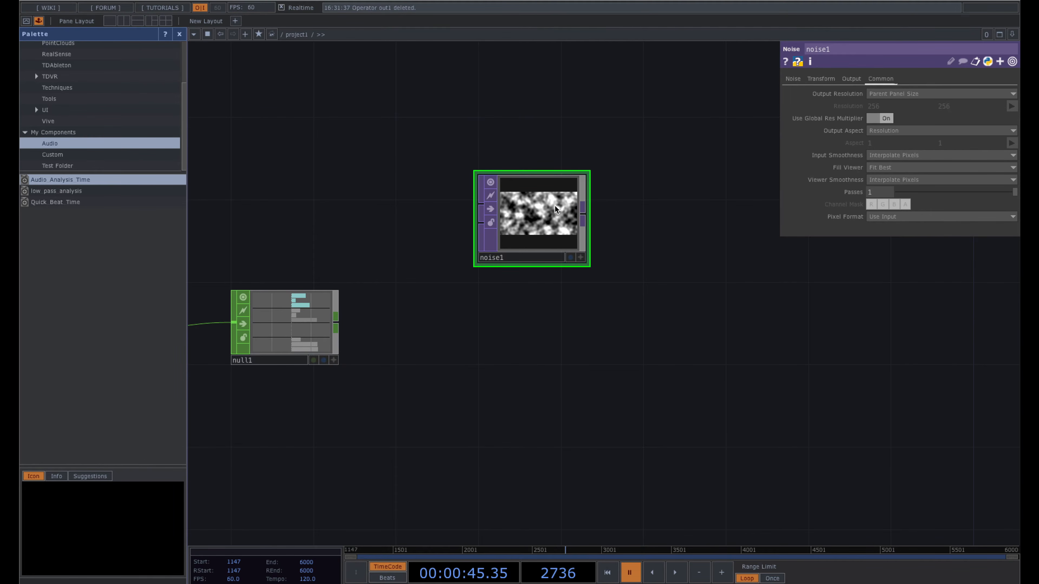
scroll(554, 208, down, 2)
scroll(555, 209, down, 2)
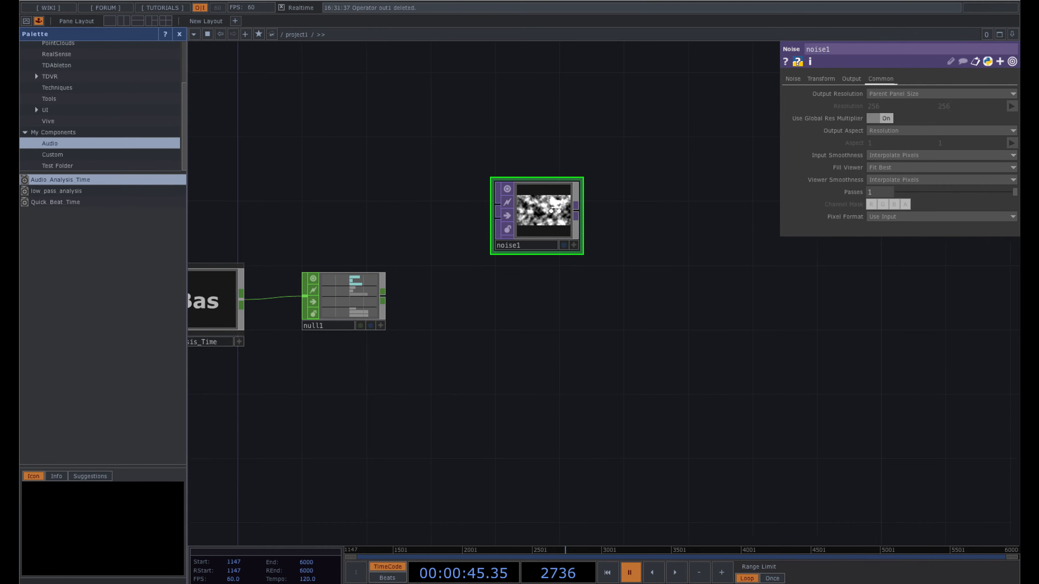
scroll(555, 209, down, 2)
scroll(555, 207, up, 4)
scroll(555, 209, down, 8)
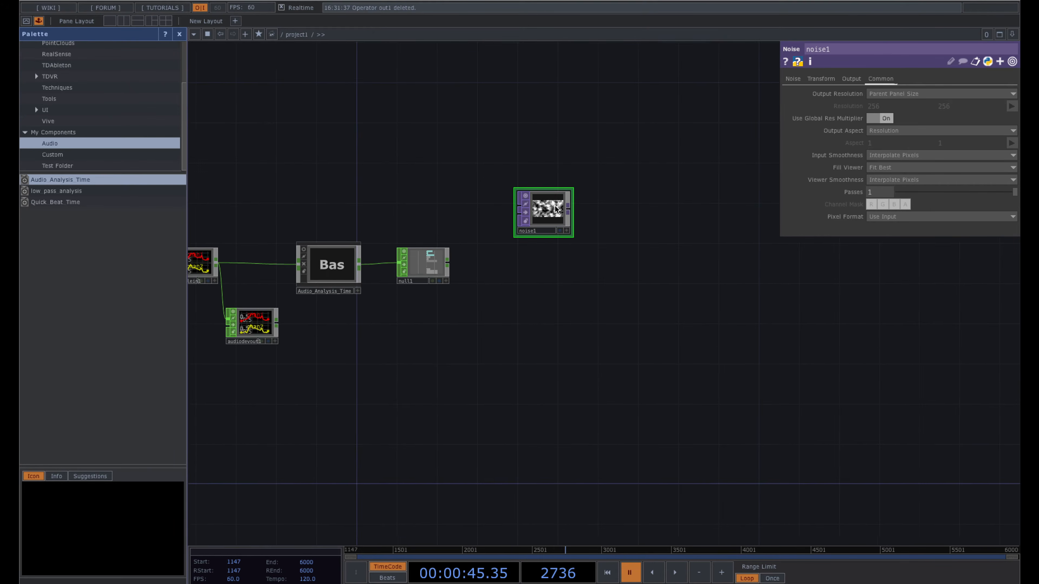
scroll(556, 208, down, 5)
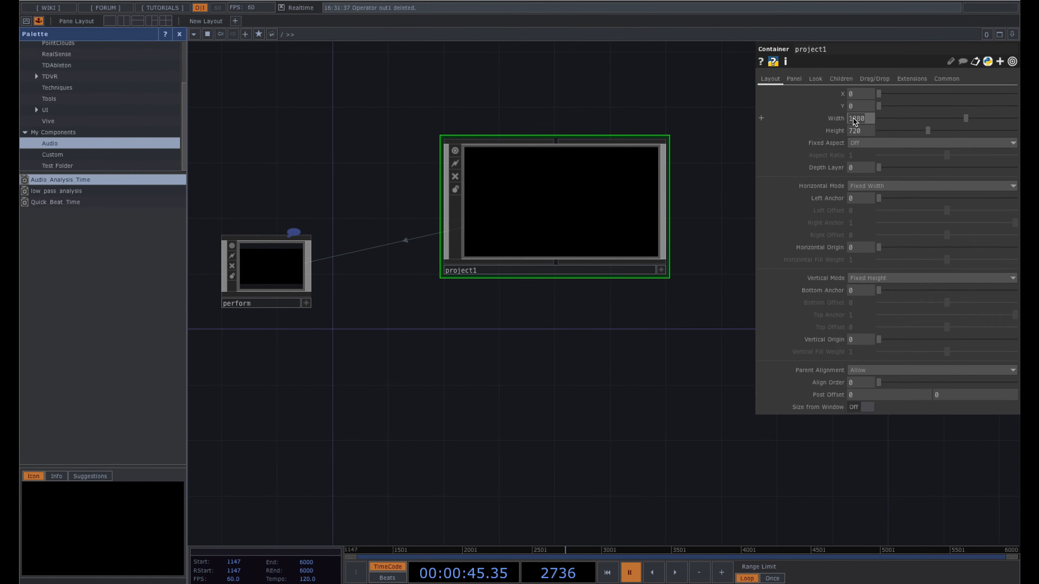
scroll(556, 213, up, 5)
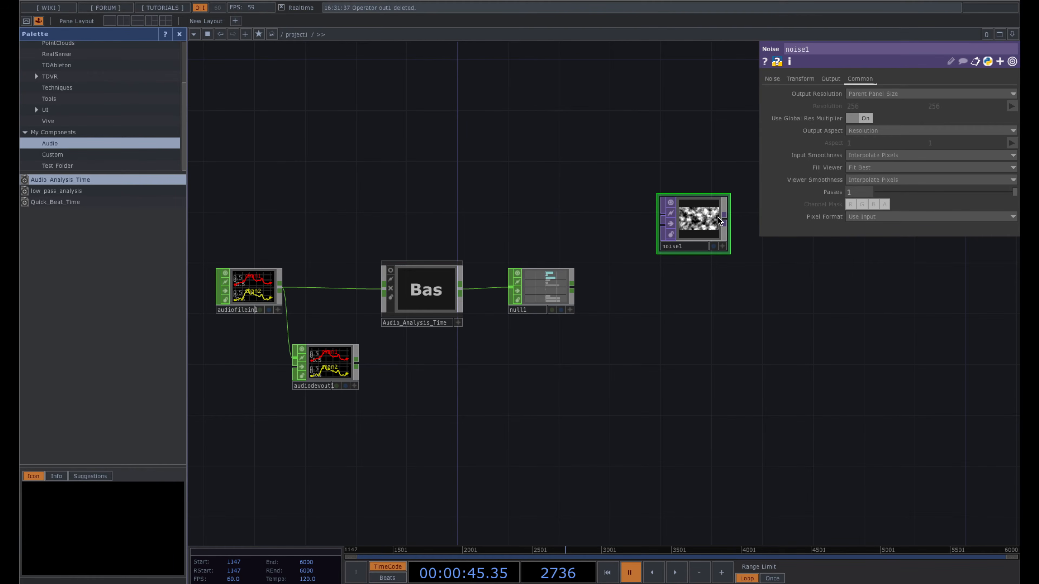
drag(684, 156, 587, 156)
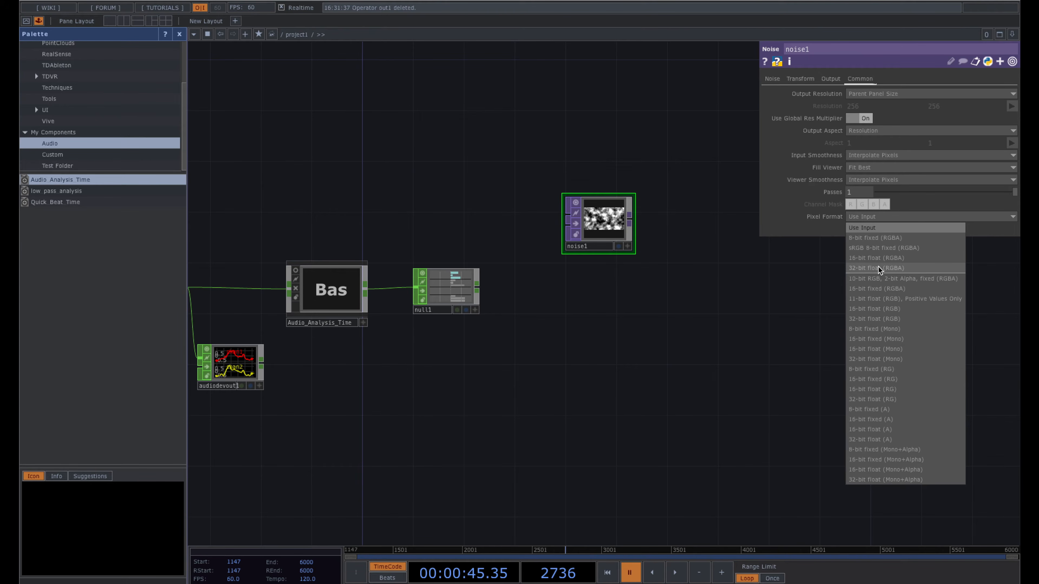
- Change noise1's Pixel Format to 32-bit float (RGBA)
click(910, 270)
drag(703, 293, 655, 310)
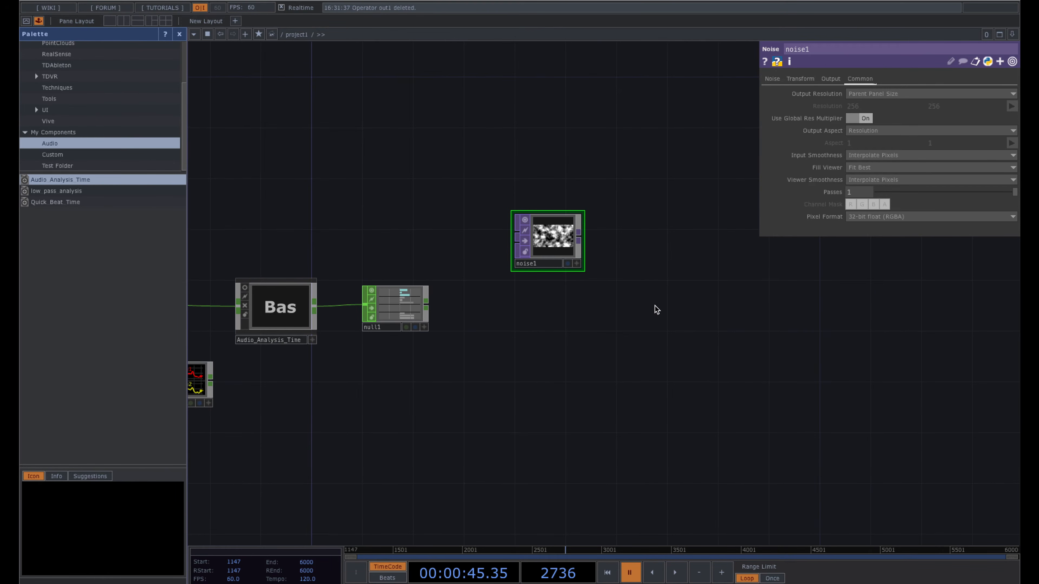
drag(624, 193, 635, 252)
scroll(635, 252, up, 6)
drag(586, 341, 580, 224)
scroll(614, 284, down, 2)
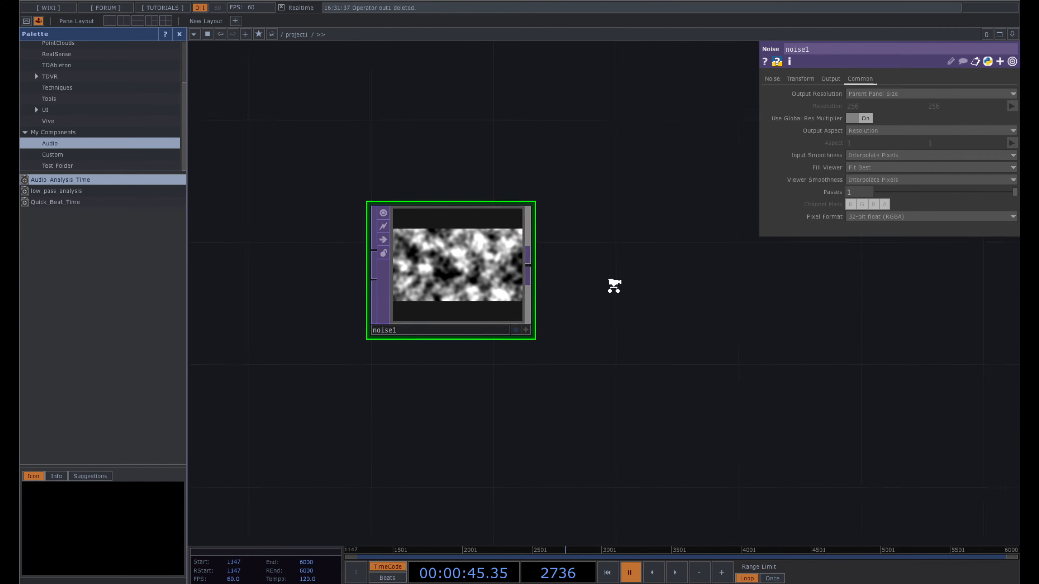
- Set noise1's Harmonics to 1 and Harmonic Spread to 1.33
click(772, 79)
drag(640, 313, 659, 315)
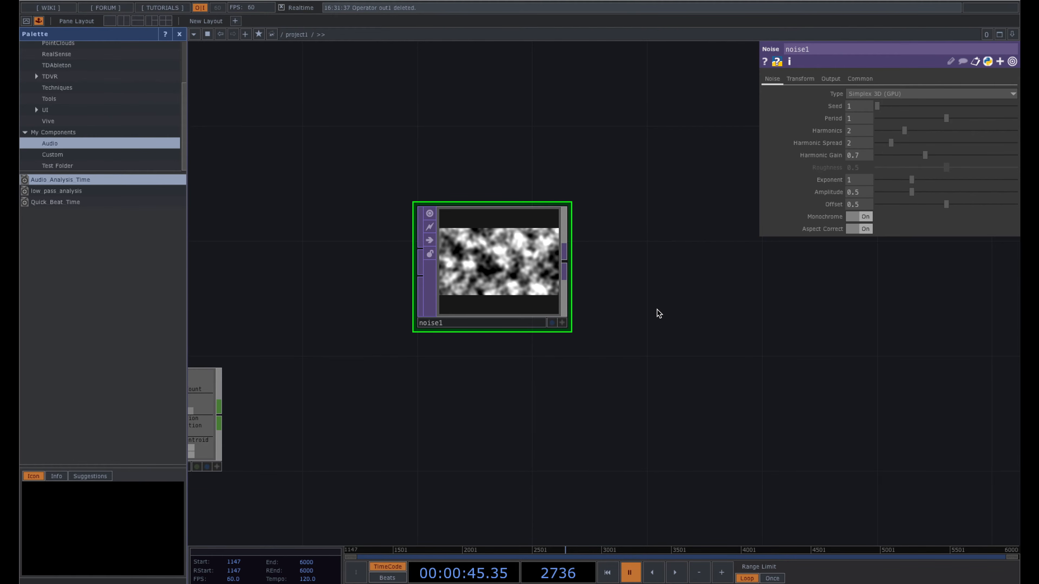
drag(659, 315, 658, 309)
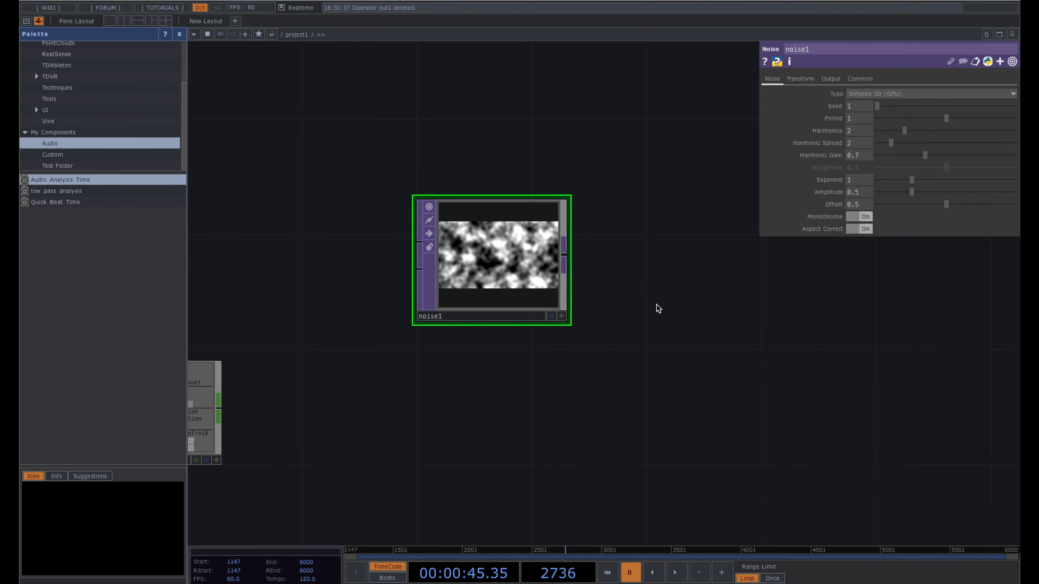
drag(657, 309, 657, 290)
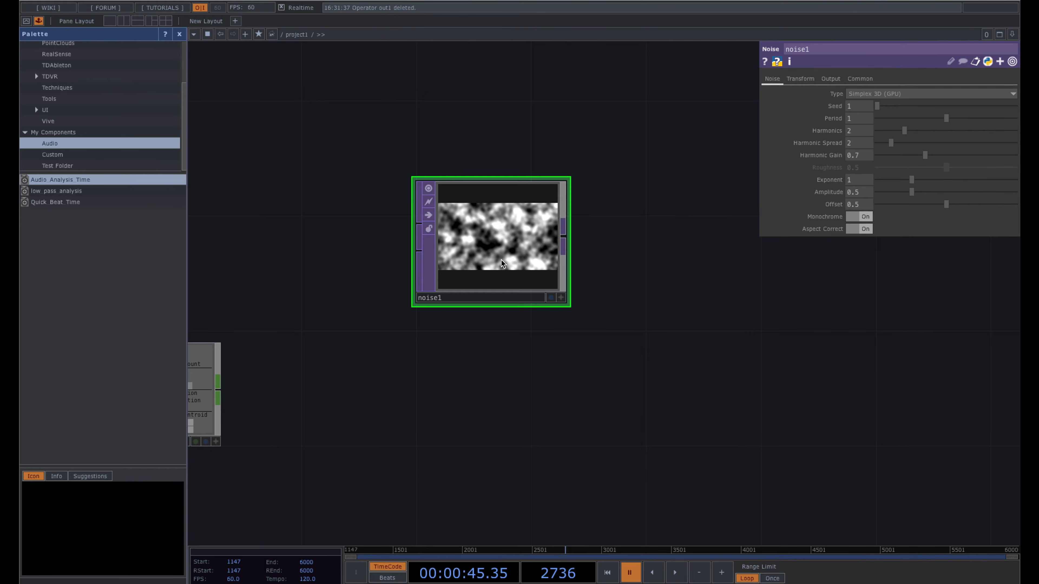
scroll(511, 241, up, 3)
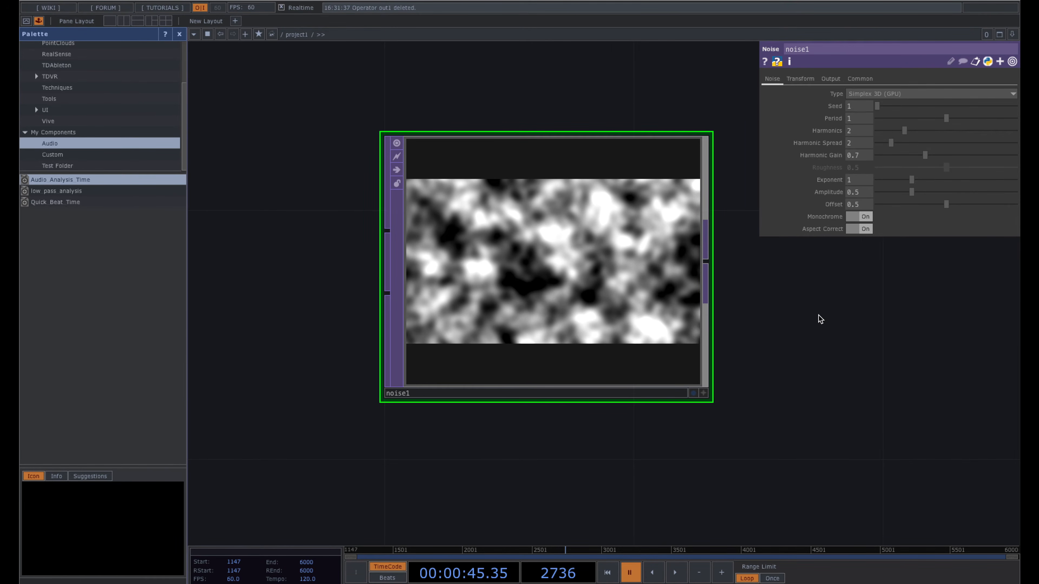
drag(818, 314, 792, 314)
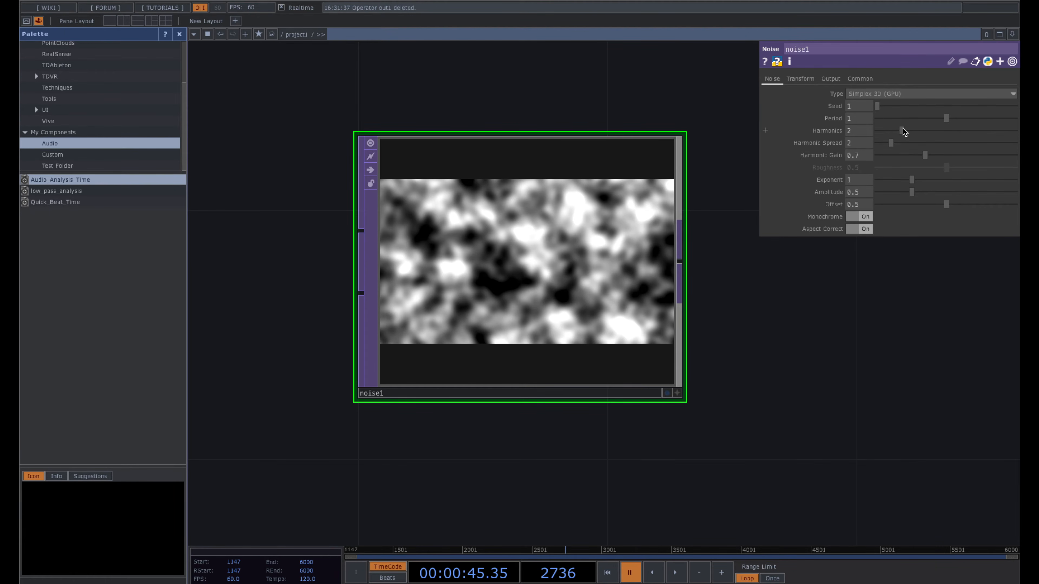
mouse_move(899, 129)
mouse_down()
mouse_move(890, 131)
mouse_move(978, 133)
mouse_move(875, 137)
mouse_move(884, 138)
mouse_up()
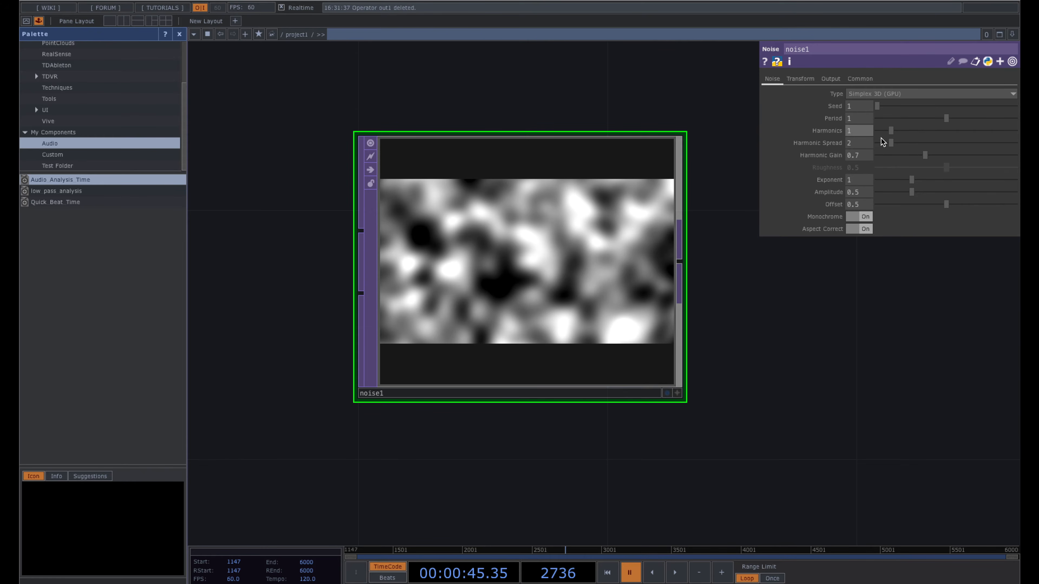
drag(895, 147, 889, 146)
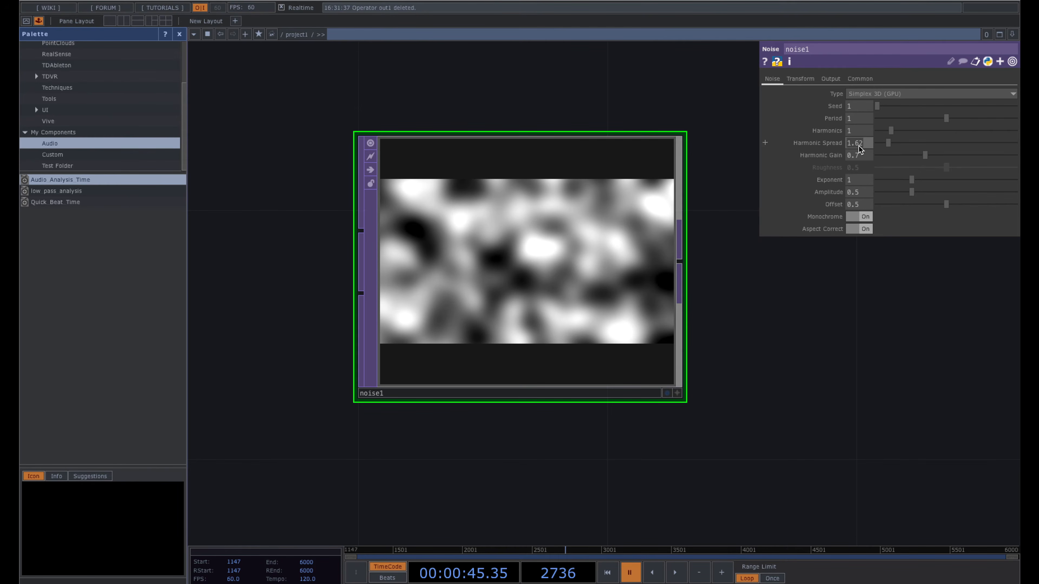
text(33)
key(Return)
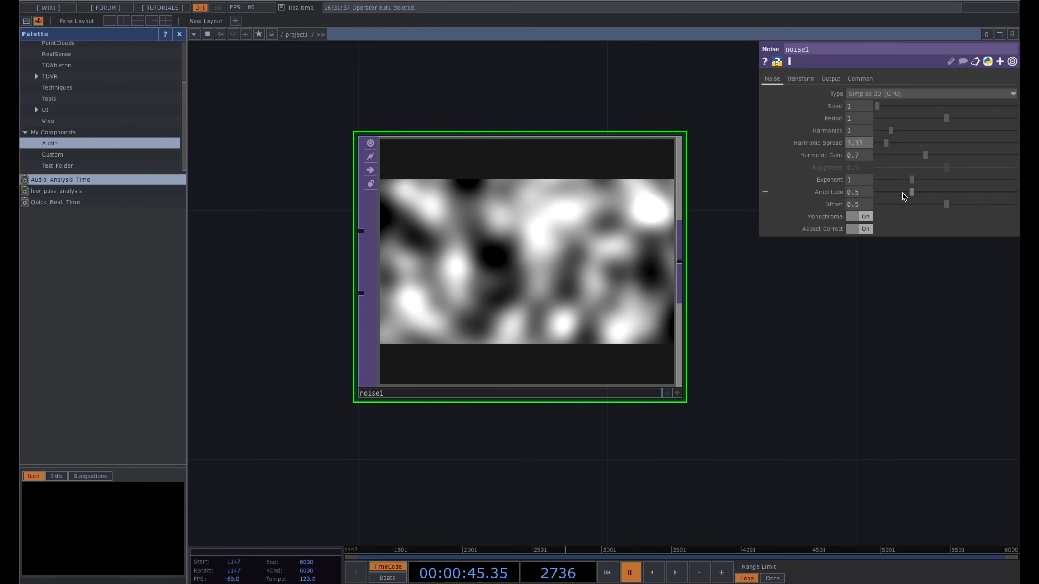
- Raise noise1's Amplitude to 2 and drop Offset to 0 for stark blobs
drag(911, 192, 1016, 192)
drag(947, 204, 872, 204)
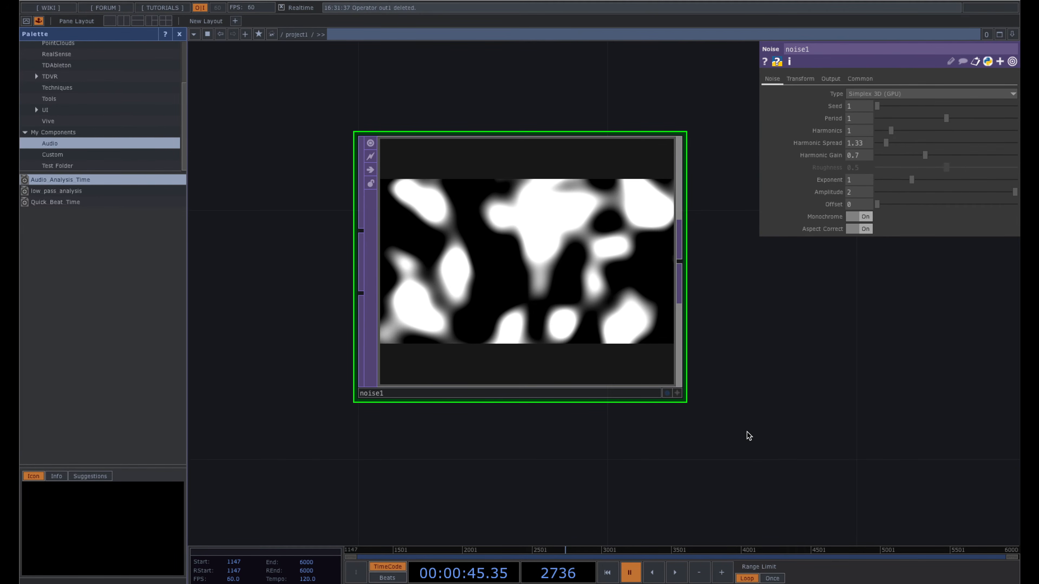
drag(748, 431, 746, 372)
scroll(747, 372, down, 3)
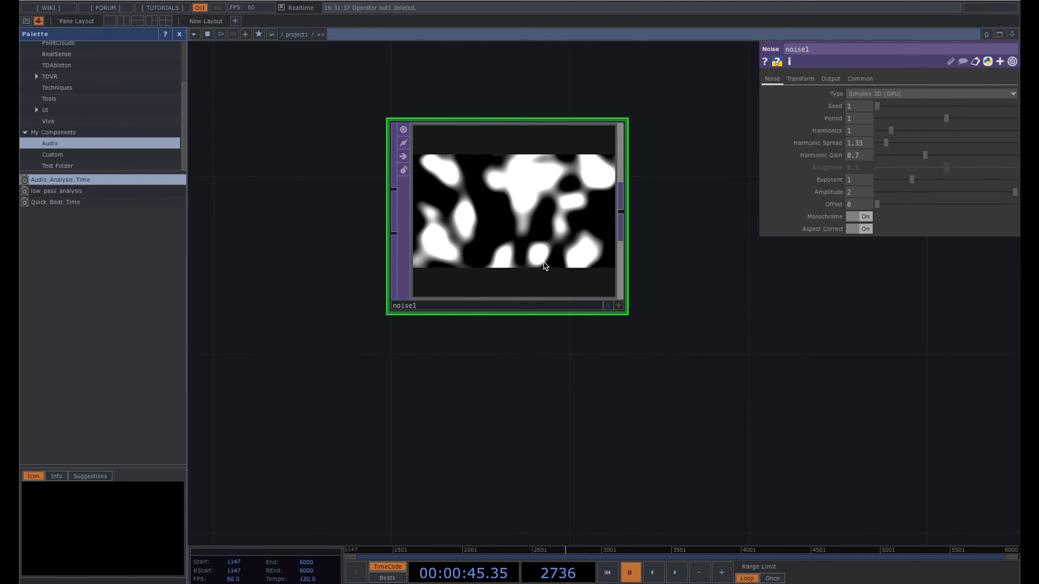
drag(662, 306, 608, 306)
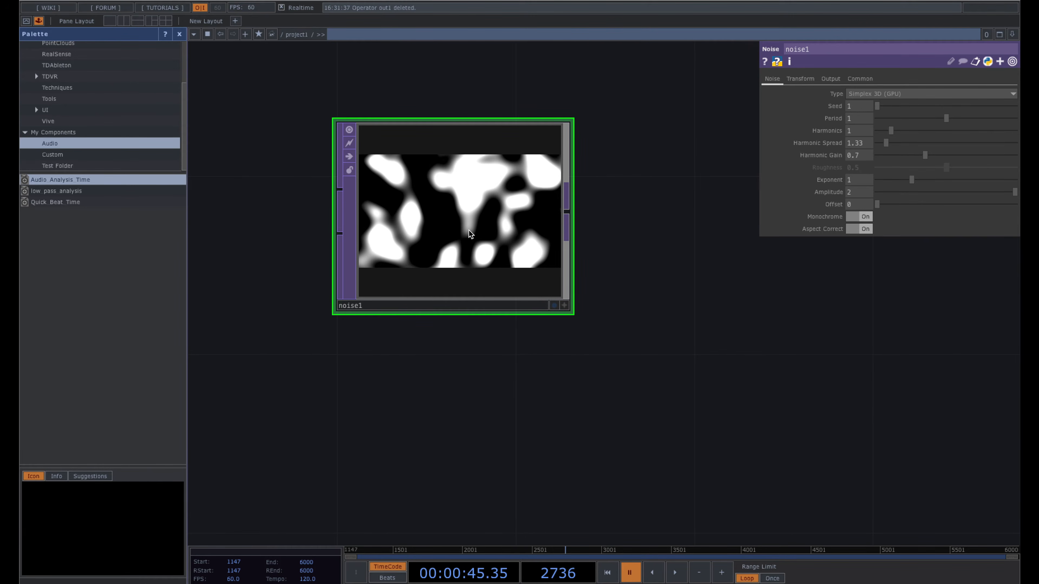
- Duplicate noise1 as noise2 and place it just below noise1
key(ctrl+c)
key(ctrl+v)
drag(463, 435, 463, 392)
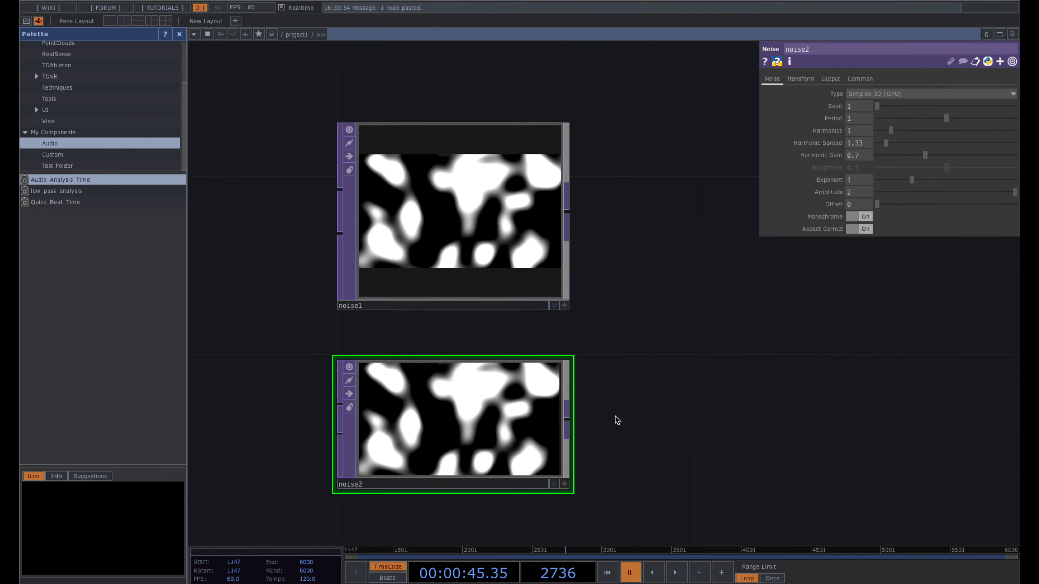
scroll(635, 403, down, 1)
click(486, 267)
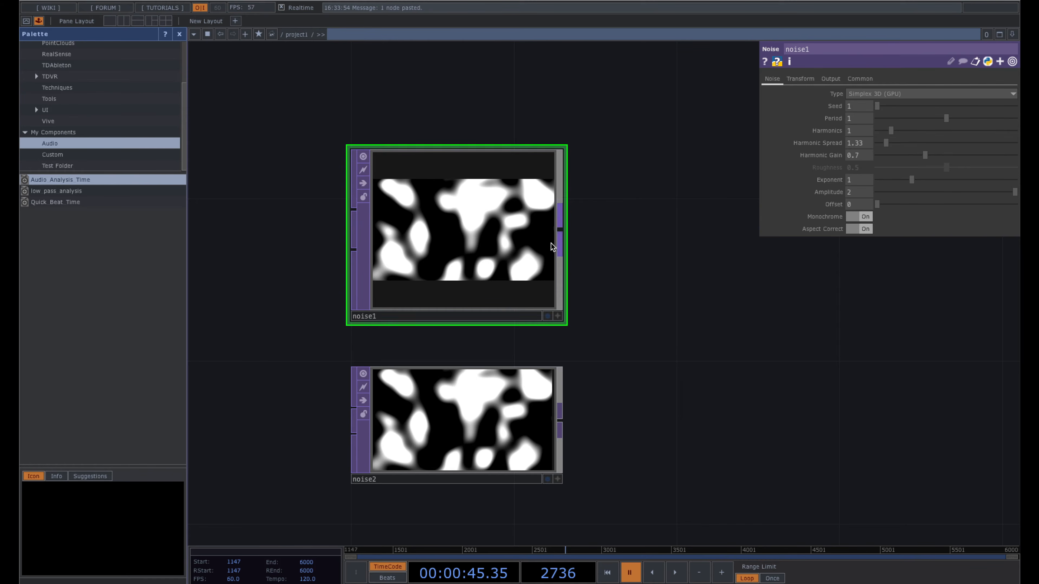
click(483, 423)
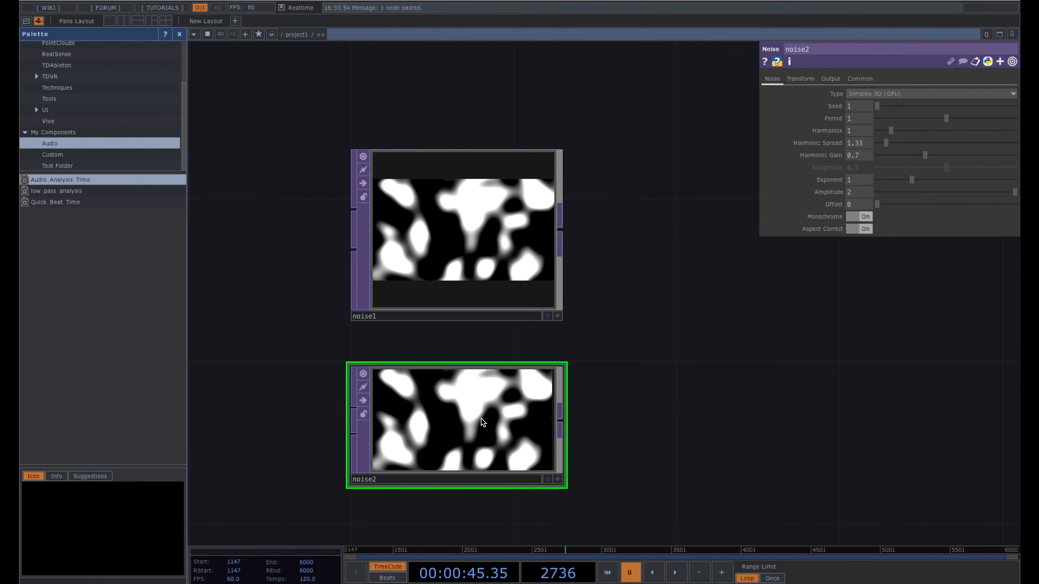
drag(736, 316, 727, 327)
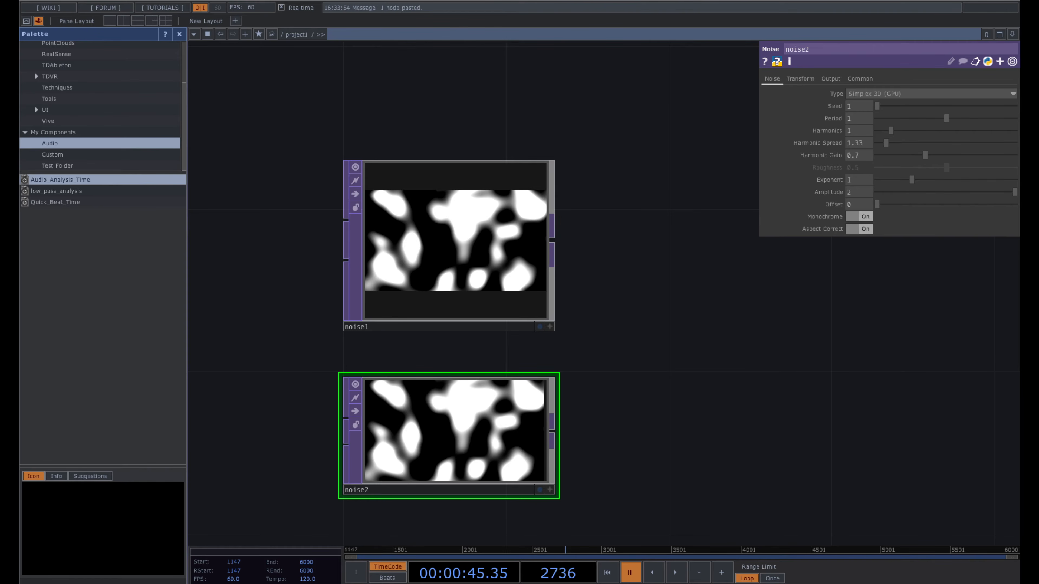
drag(660, 363, 659, 339)
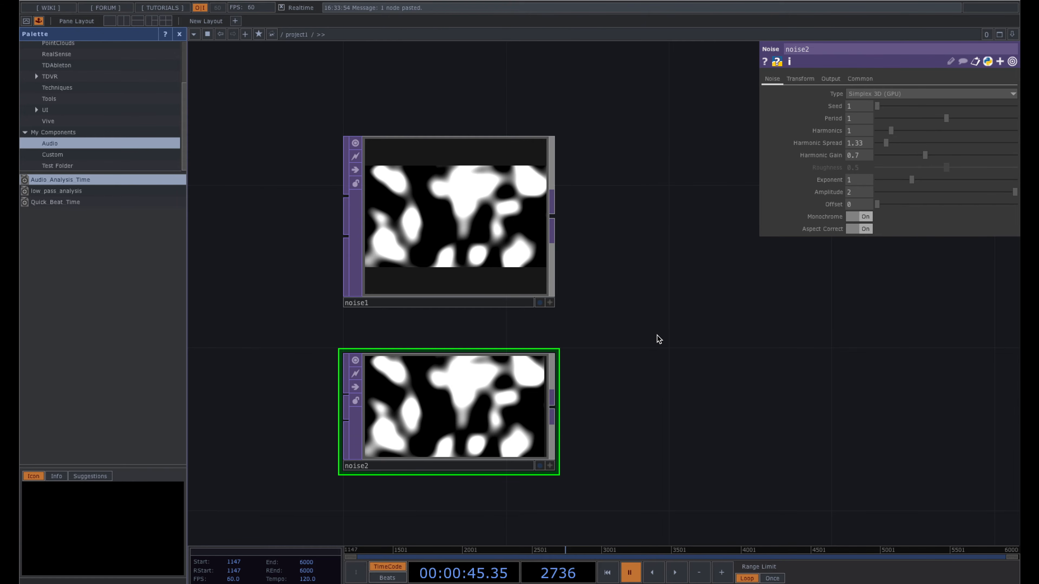
mouse_move(658, 339)
mouse_down()
mouse_move(679, 322)
mouse_move(672, 336)
mouse_up()
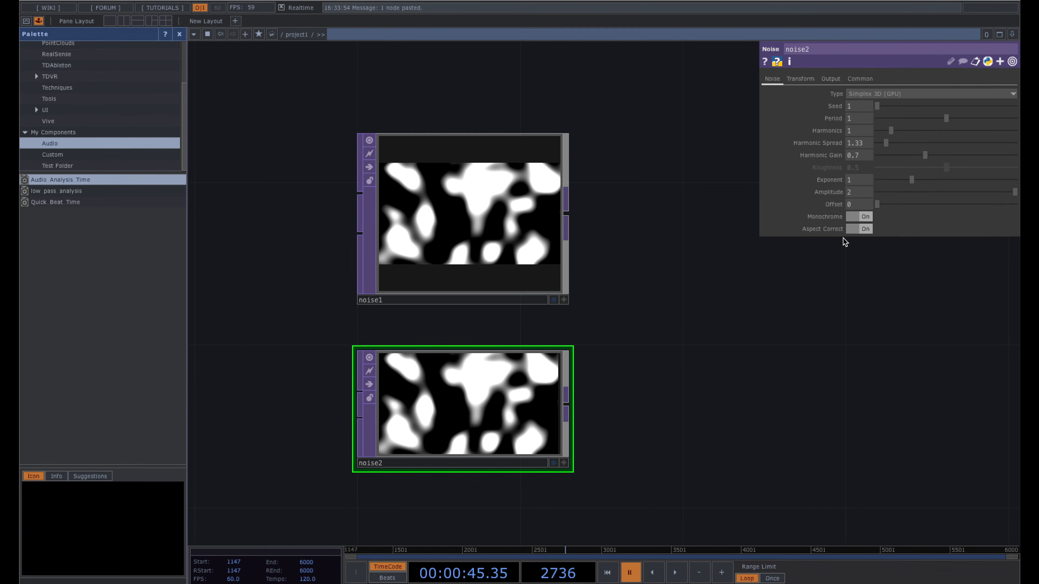
- Give noise2 Harmonics 3, Harmonic Spread 4 and Harmonic Gain 0.3
drag(891, 130, 920, 138)
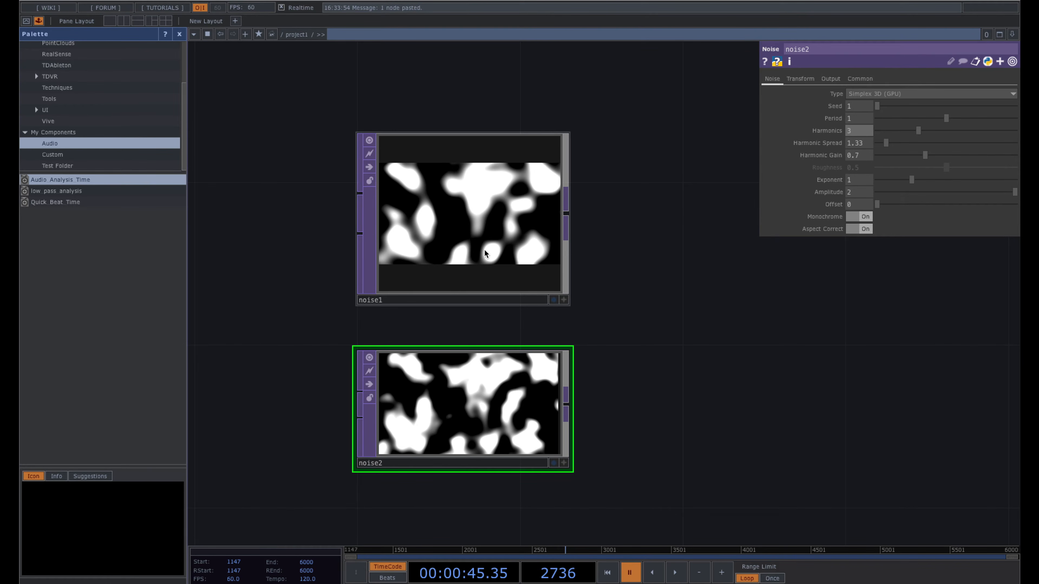
click(472, 170)
click(484, 386)
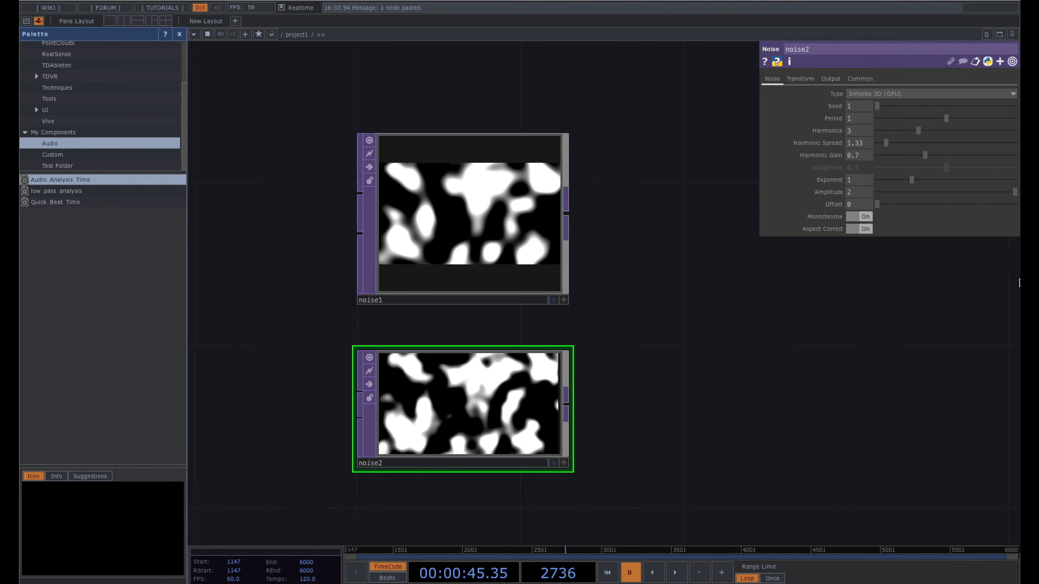
drag(890, 145, 901, 146)
click(859, 143)
text(4)
key(Return)
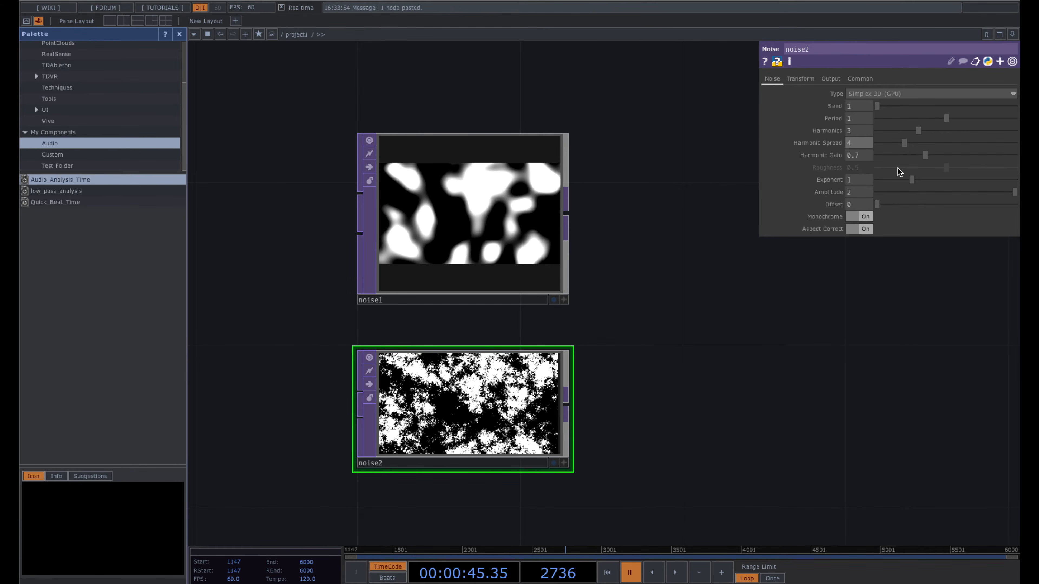
drag(923, 156, 902, 158)
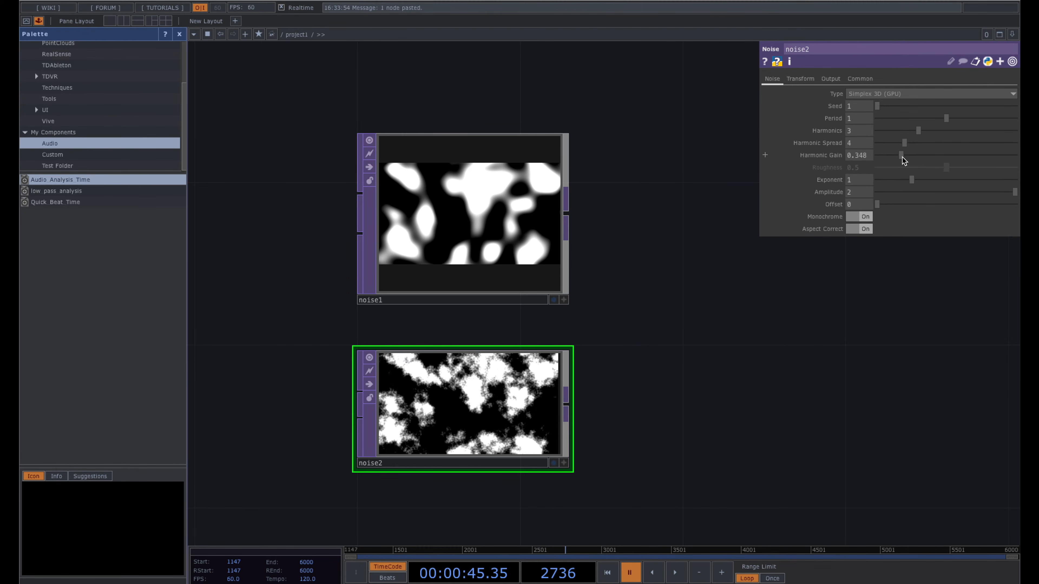
click(859, 155)
text(.3)
key(Return)
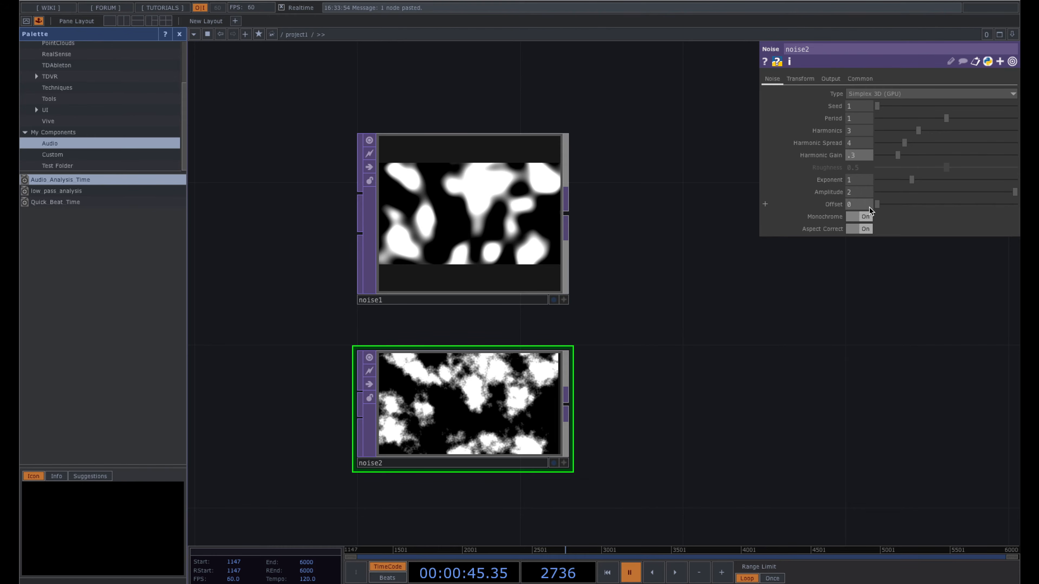
- Pan the network to bring null1 into view beside the noise nodes
drag(696, 343, 661, 348)
scroll(659, 349, down, 1)
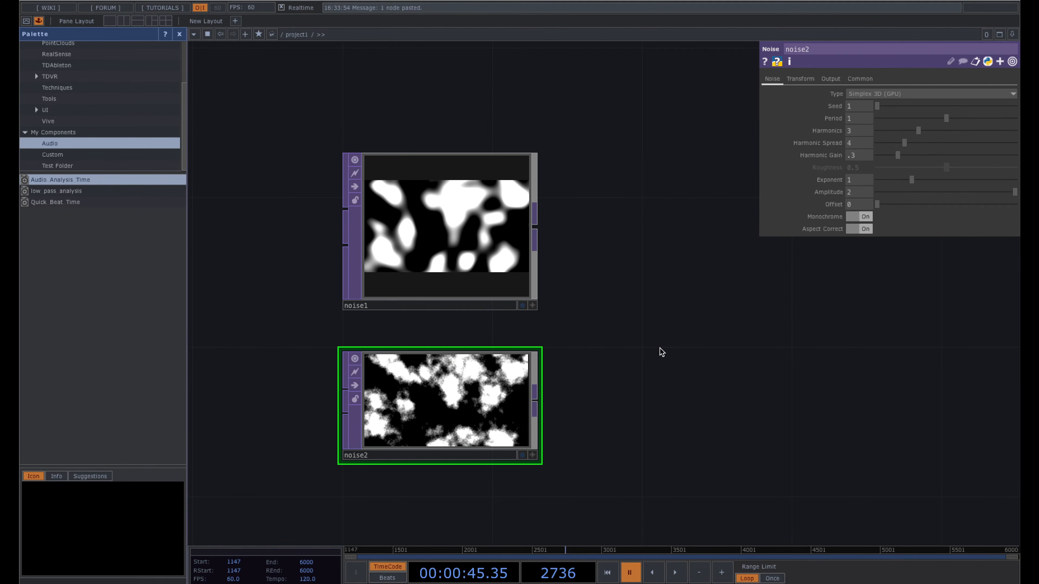
scroll(660, 348, down, 3)
drag(670, 307, 684, 285)
scroll(684, 286, up, 2)
- Show noise1's Transform parameters with null1 and its channels visible in the network
click(518, 258)
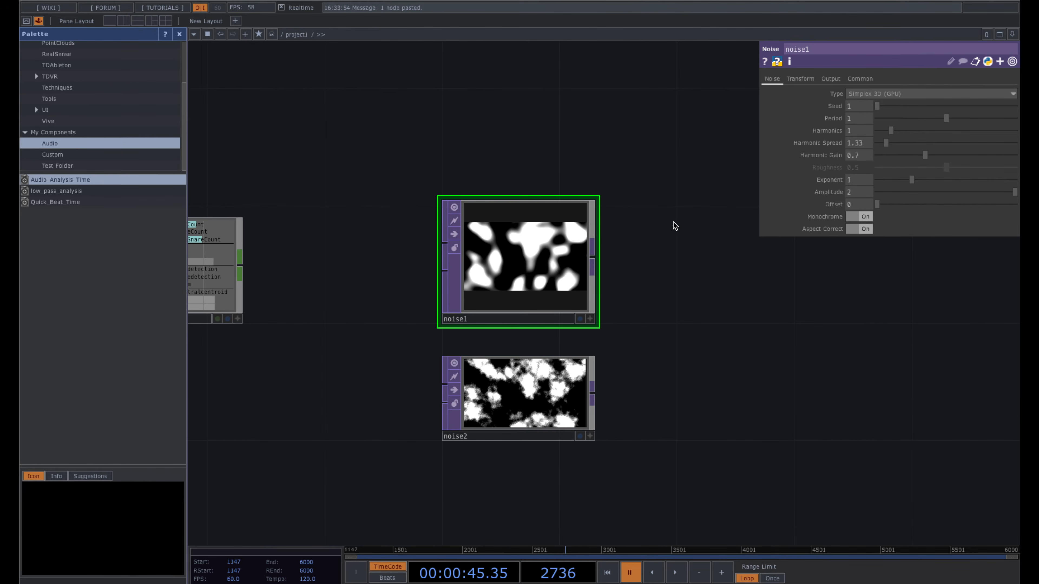
drag(478, 144, 497, 144)
click(561, 376)
click(570, 266)
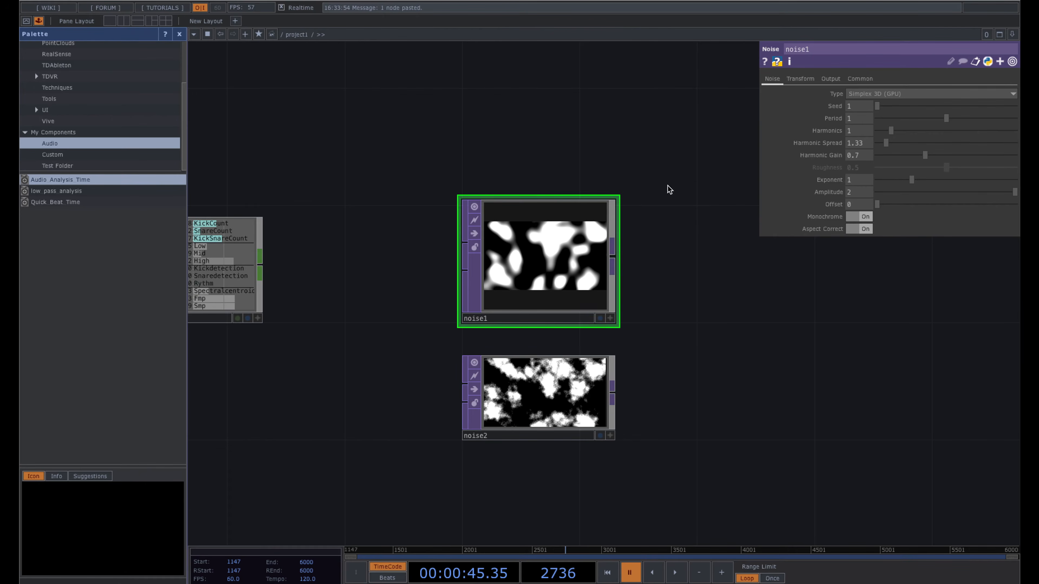
click(800, 78)
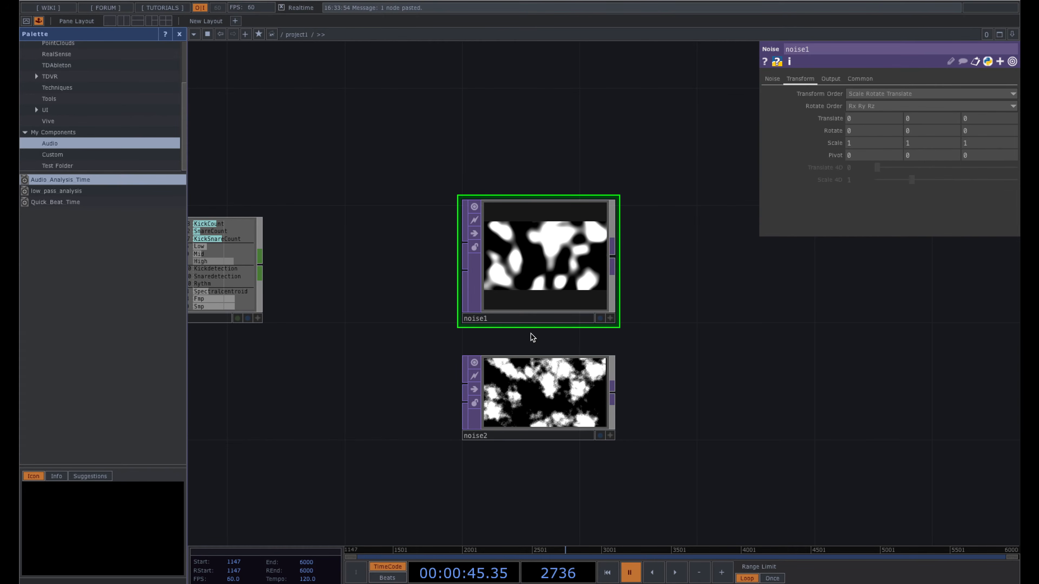
ctrl+click(525, 393)
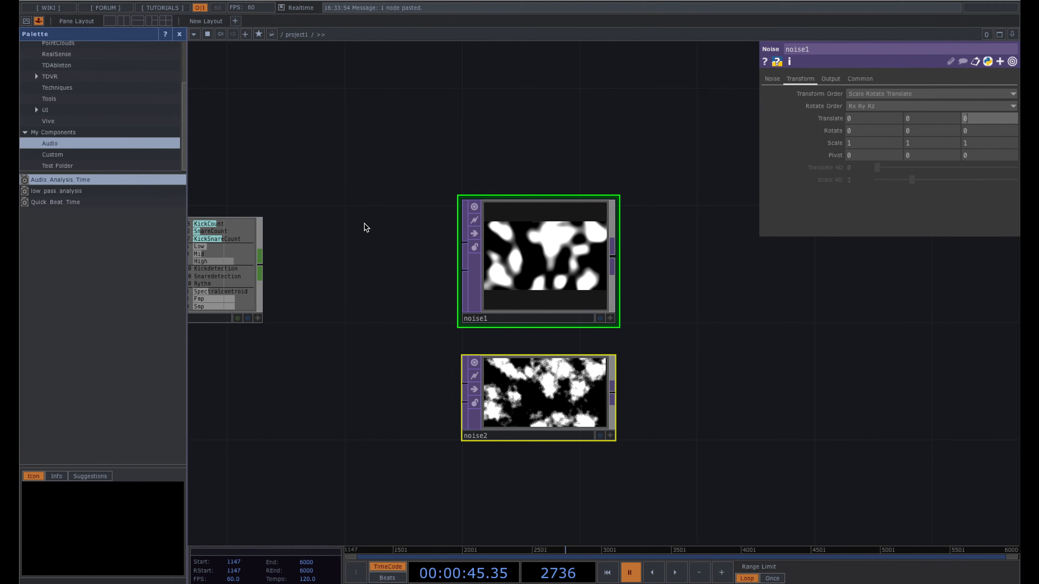
drag(345, 290, 417, 250)
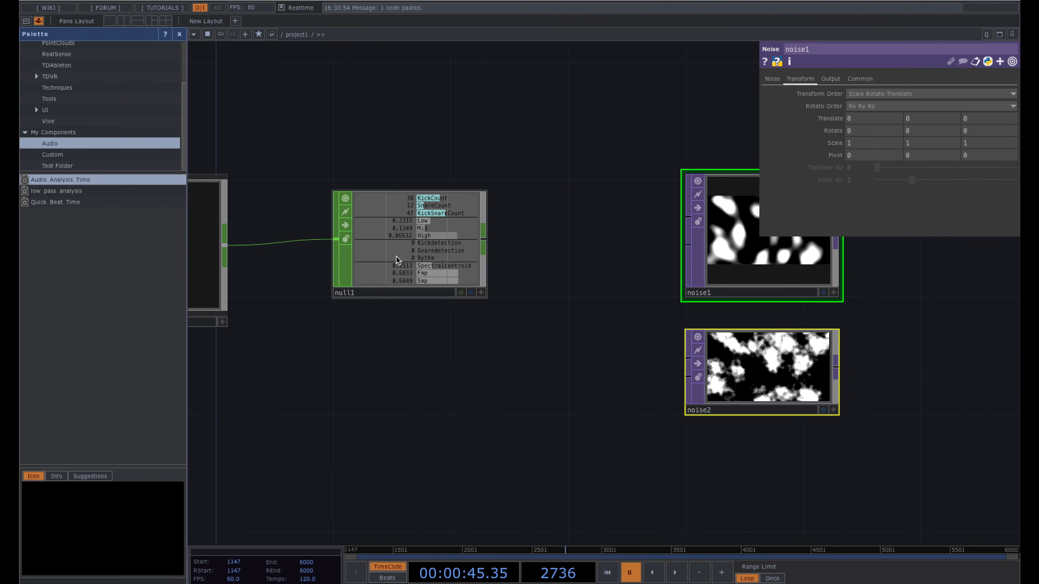
scroll(457, 223, up, 2)
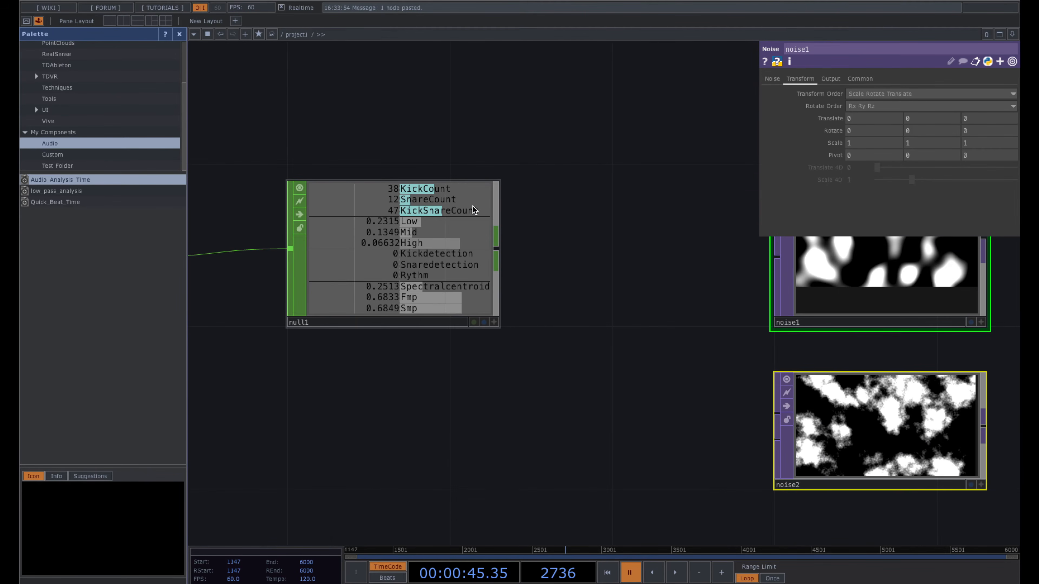
drag(702, 232, 572, 260)
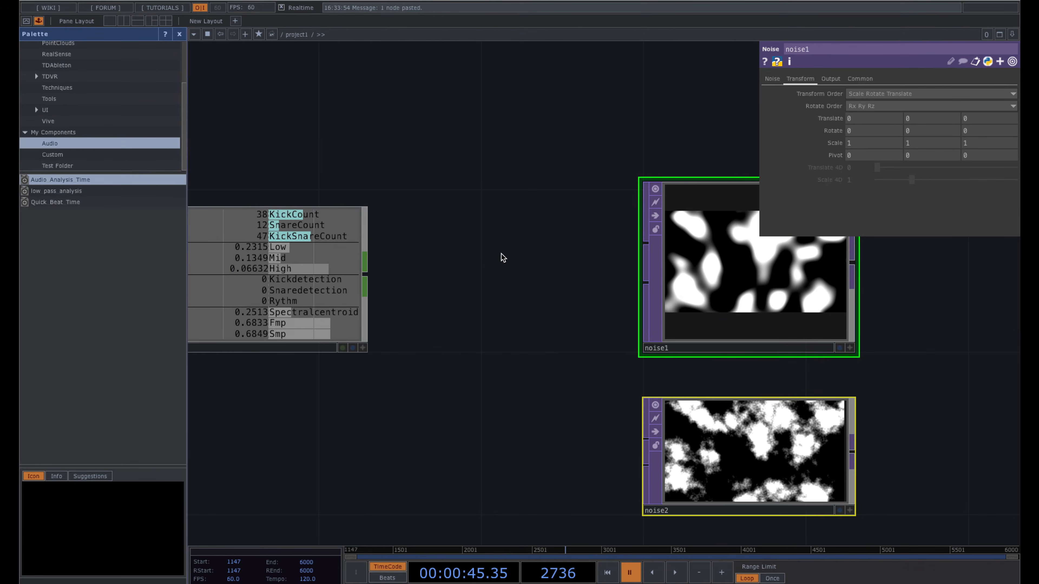
drag(430, 334, 521, 333)
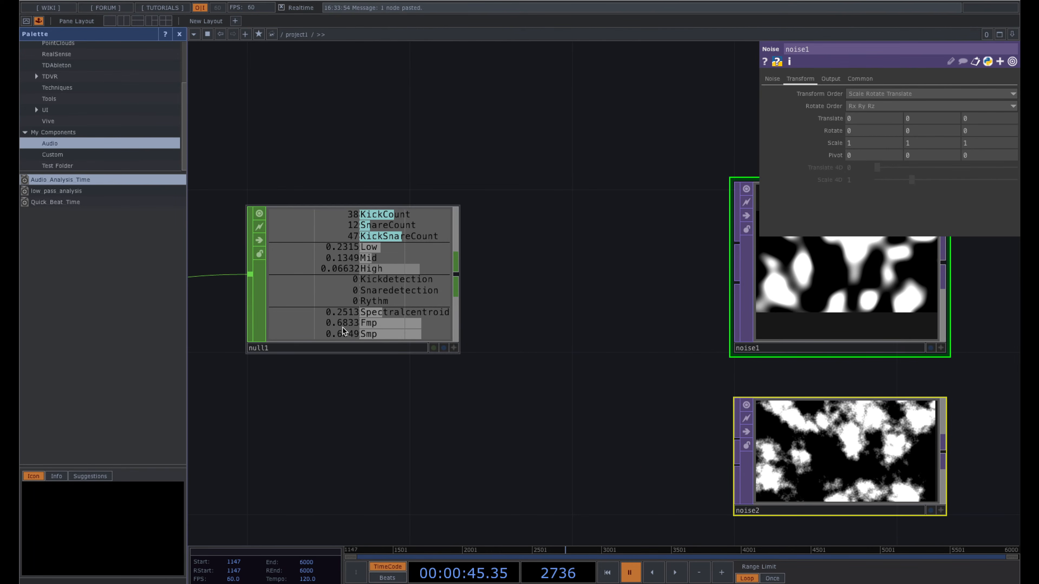
- Reference null1's KickSnareCount channel in noise1's Translate Z, then play from earlier
click(454, 348)
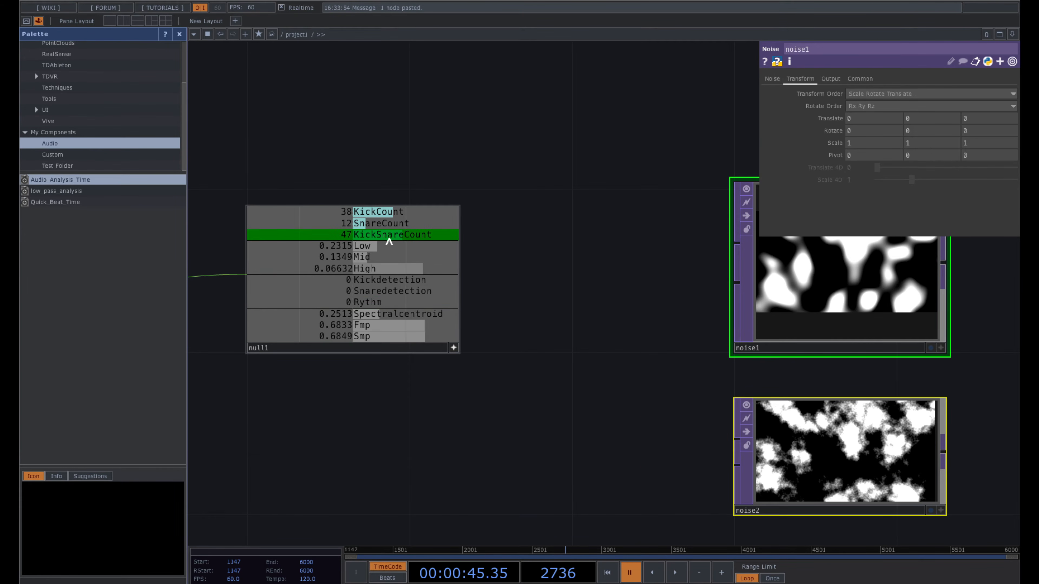
drag(384, 240, 980, 118)
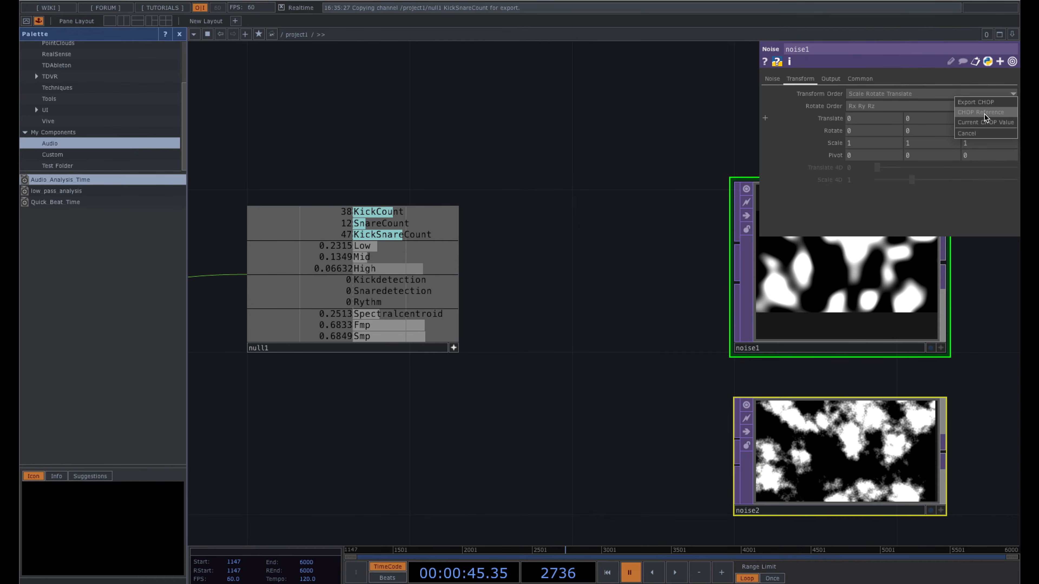
click(983, 113)
drag(570, 229, 434, 229)
click(385, 551)
key(space)
drag(450, 438, 437, 441)
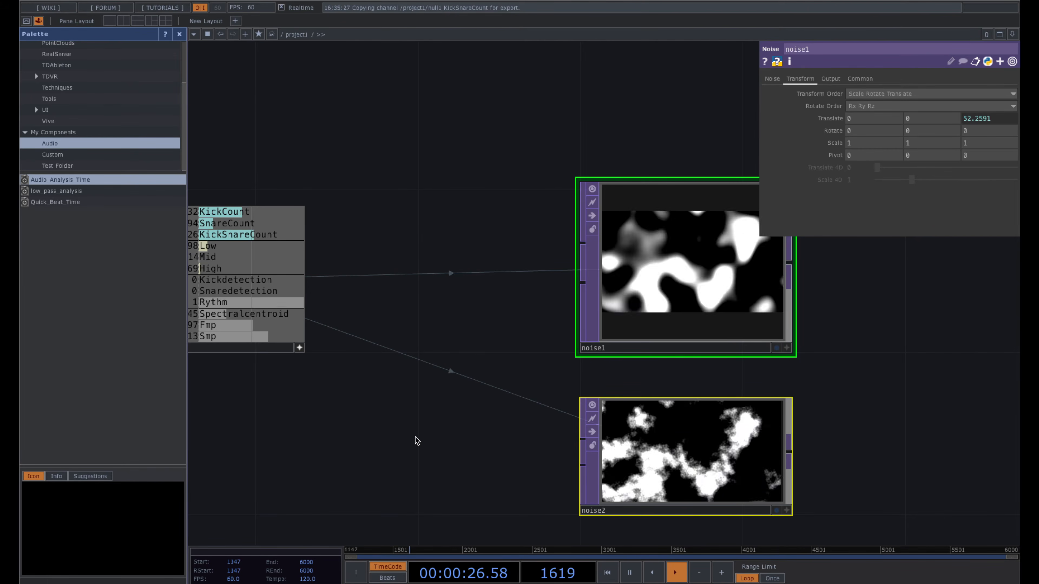
- Pause playback and reposition null1 along its input wire
key(space)
drag(387, 441, 566, 439)
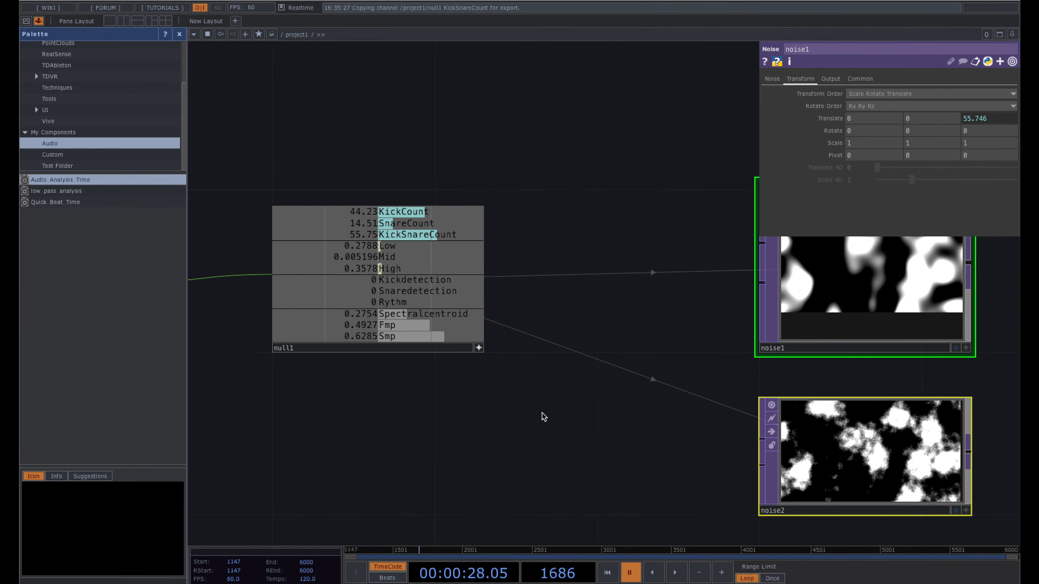
drag(478, 352, 560, 392)
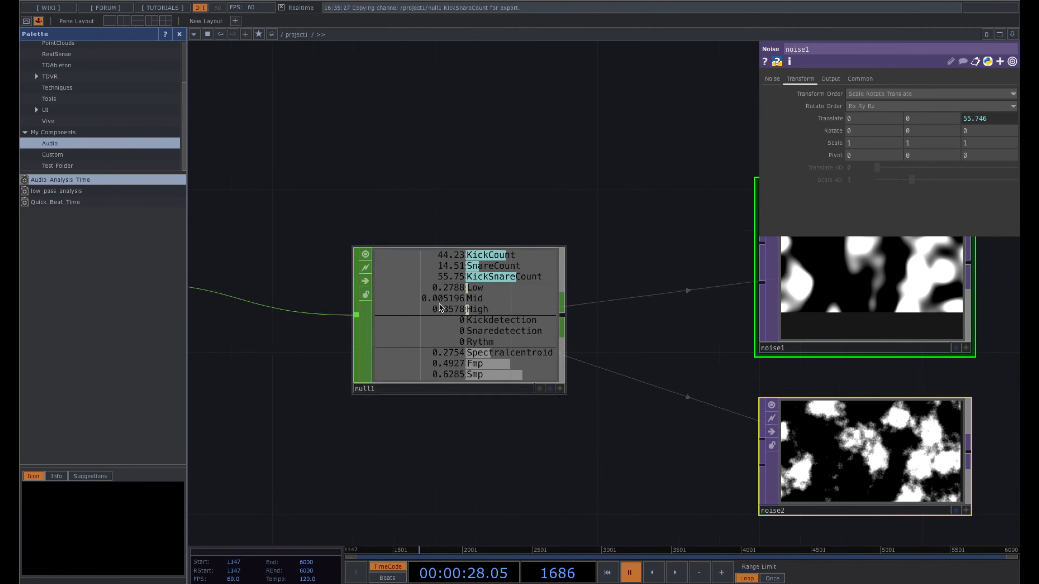
drag(357, 430, 547, 429)
drag(562, 339, 618, 285)
scroll(548, 288, down, 3)
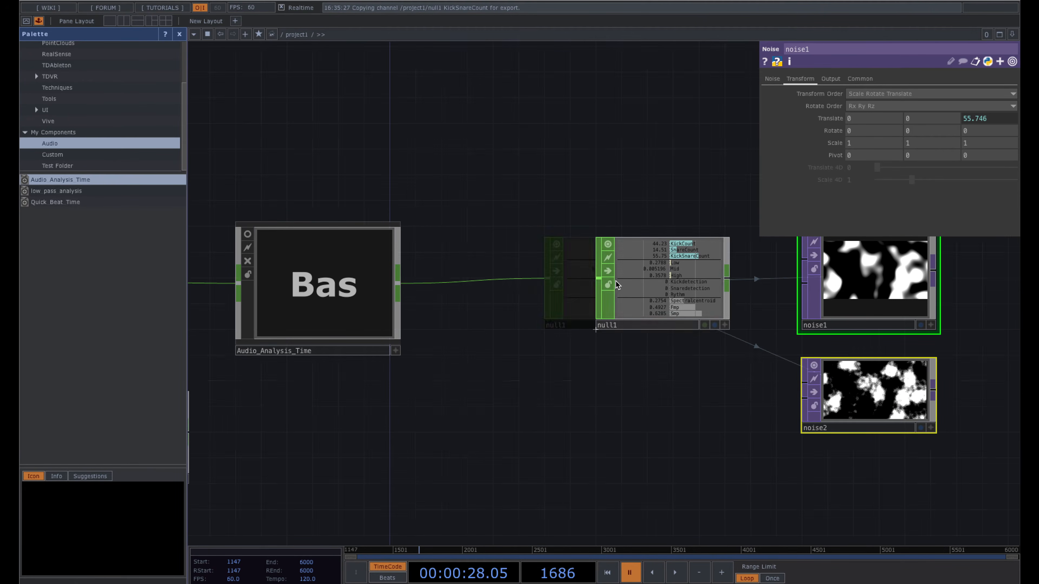
- Insert a Math operator on null1's input wire, check its Mult-Add settings, then delete it
right_click(489, 285)
click(504, 270)
text(mat)
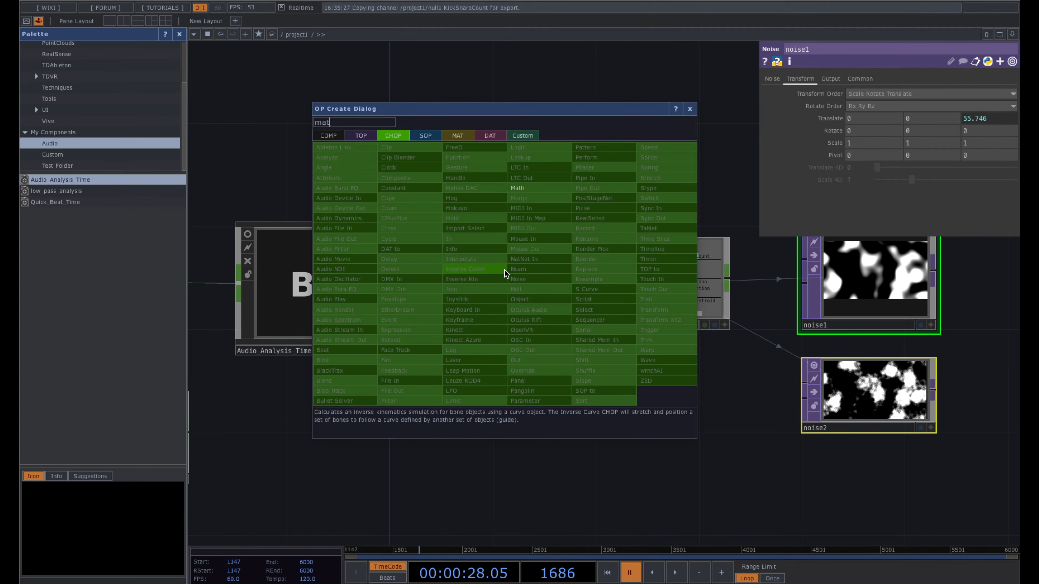
key(Return)
click(478, 270)
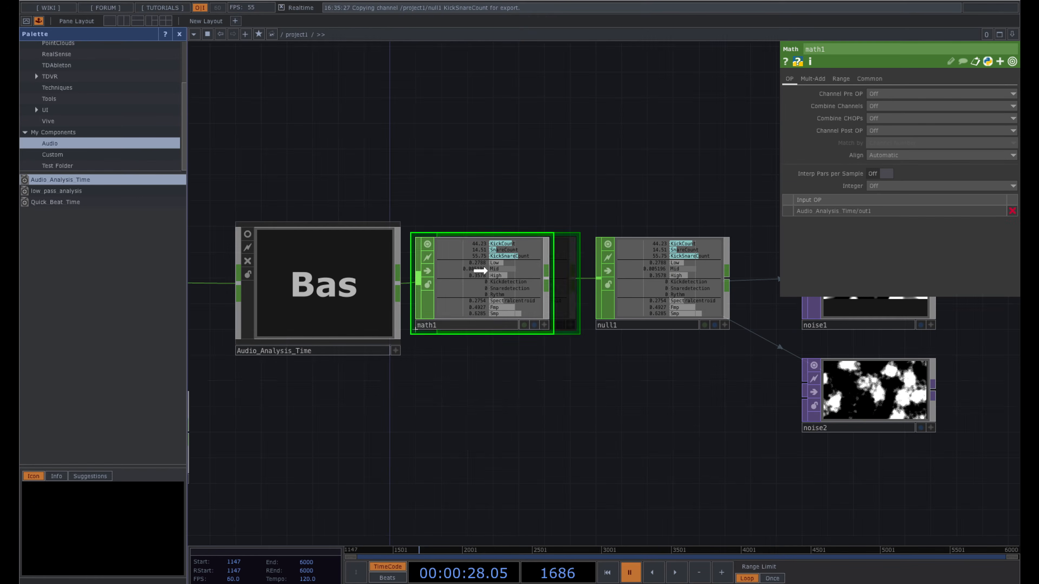
click(812, 81)
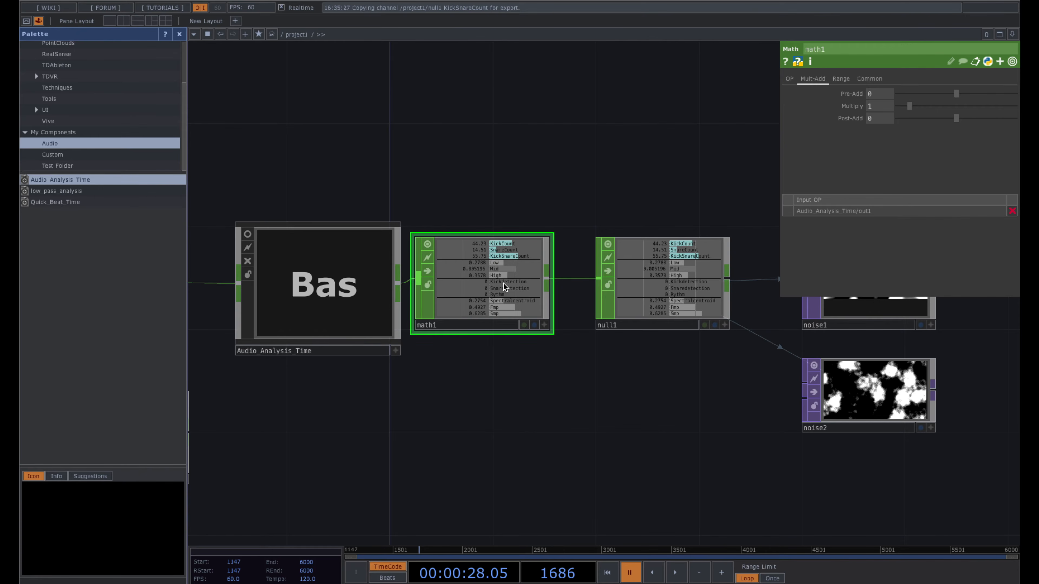
key(Delete)
- Recentre the view on the noise operators and select noise1
drag(512, 318, 388, 318)
drag(404, 362, 387, 363)
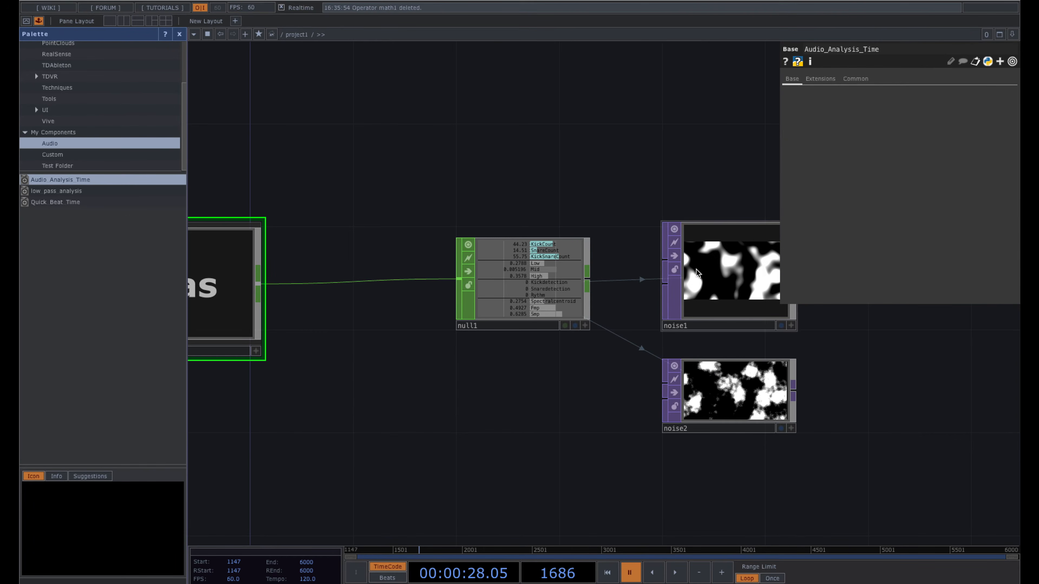
click(675, 275)
drag(666, 179, 529, 178)
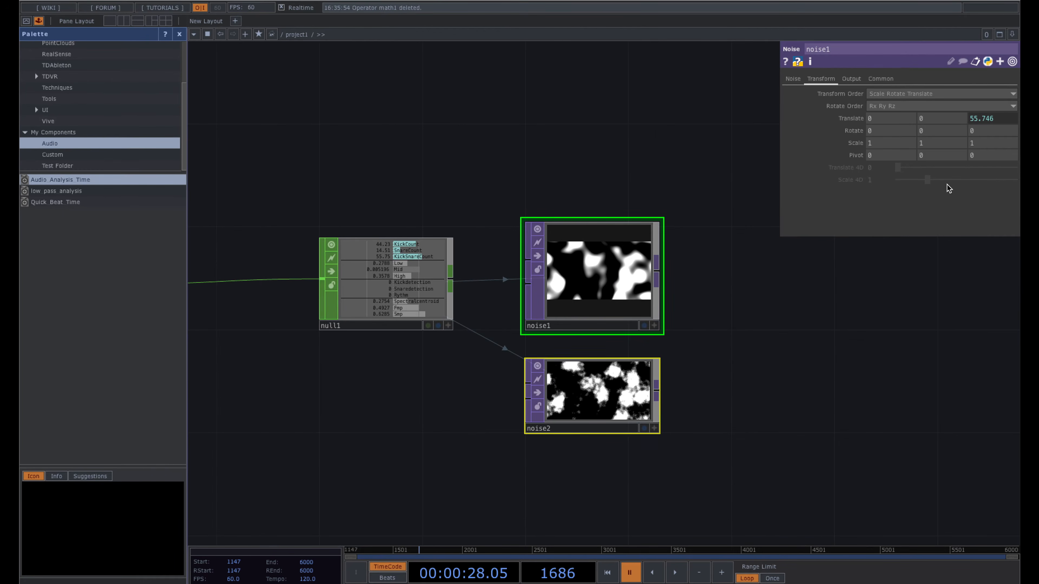
- Scale noise1's tz expression by .3 and preview it during playback
click(1006, 120)
click(987, 155)
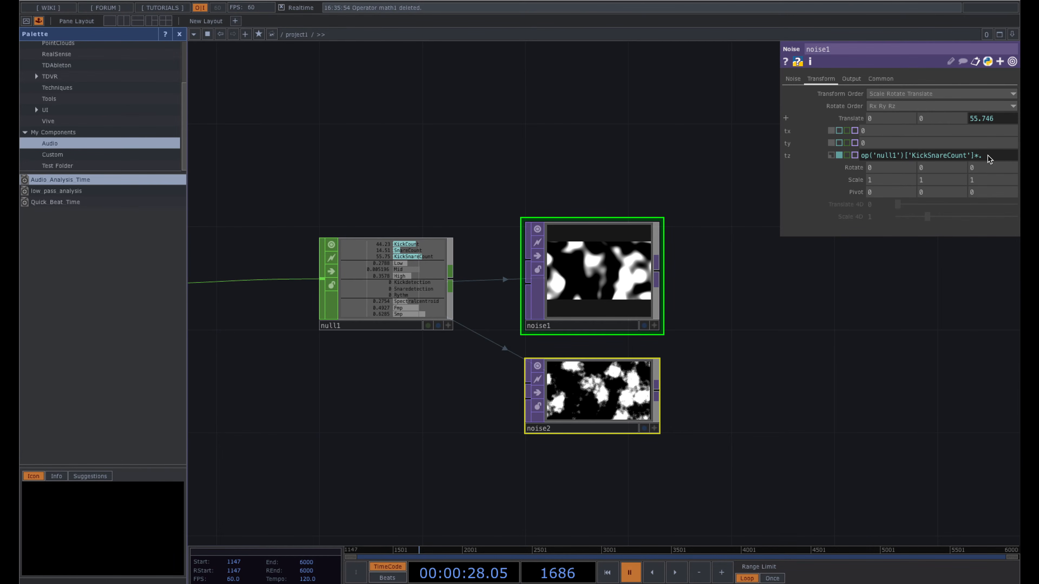
text(*.3)
key(Return)
drag(781, 321, 730, 320)
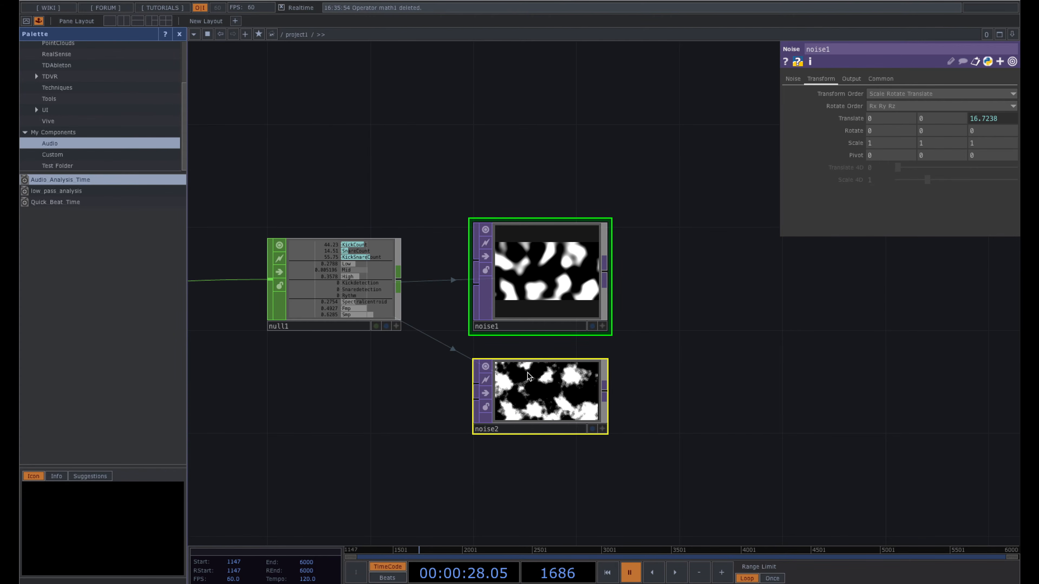
key(space)
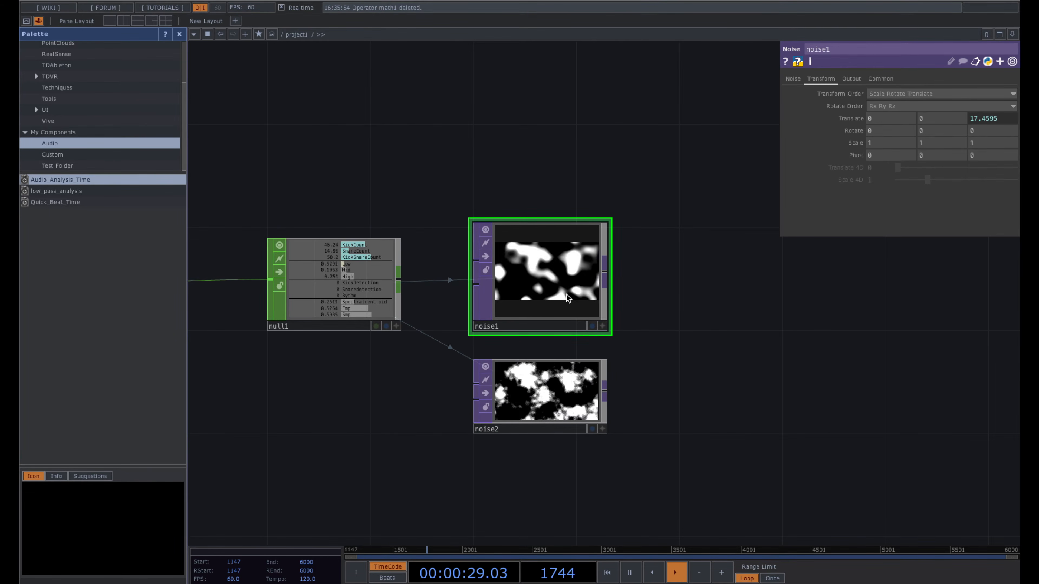
scroll(557, 292, up, 2)
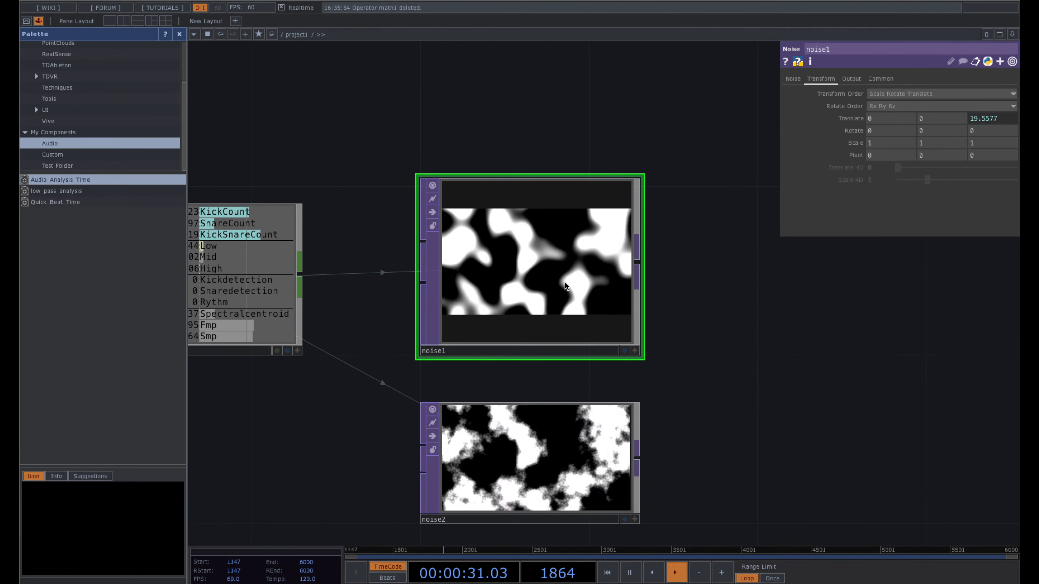
key(space)
drag(698, 282, 657, 282)
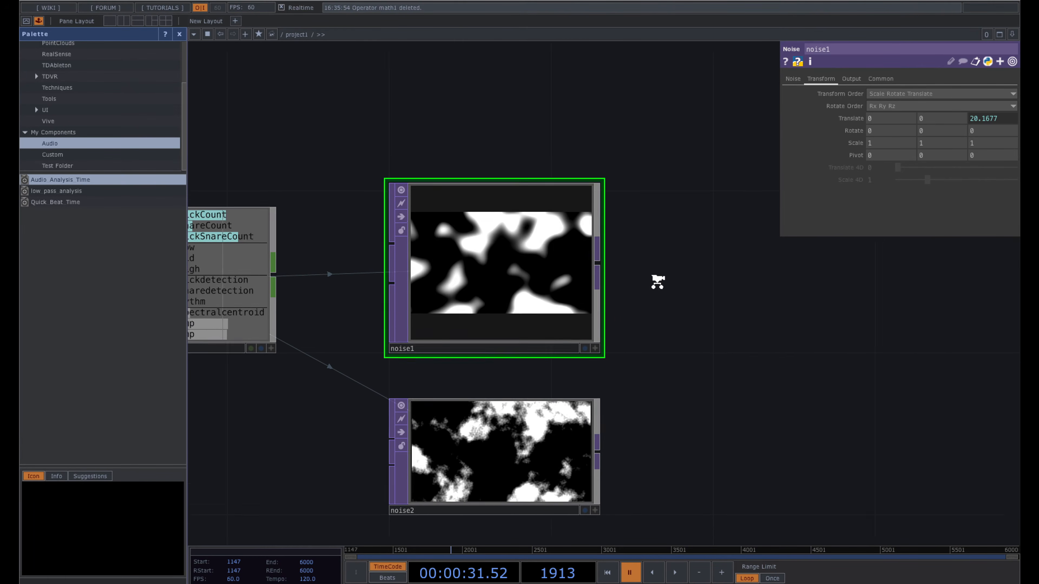
scroll(658, 282, down, 1)
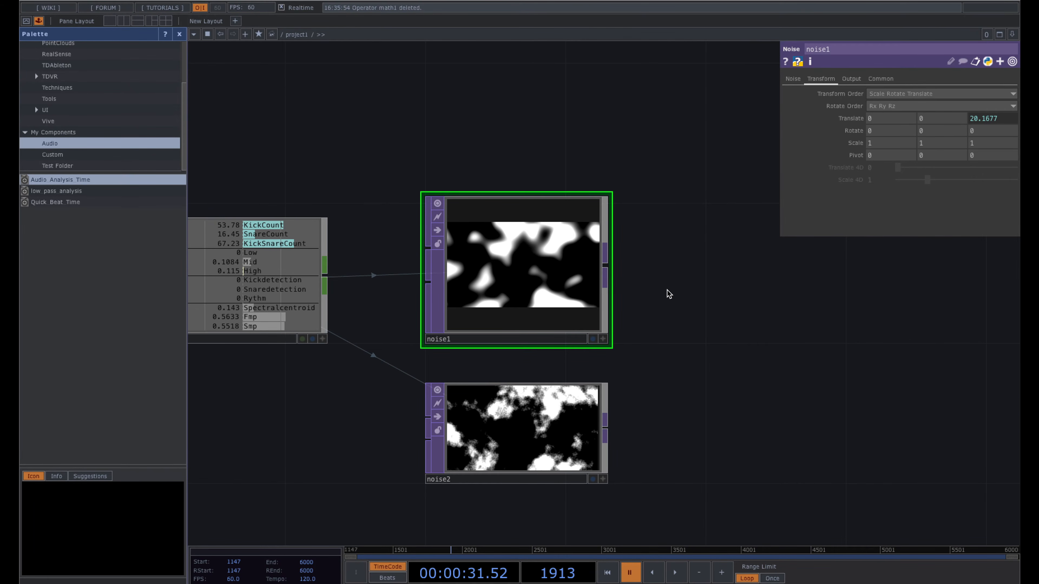
- Append '+ absTime.seconds*.05' to noise1's tz expression
click(561, 411)
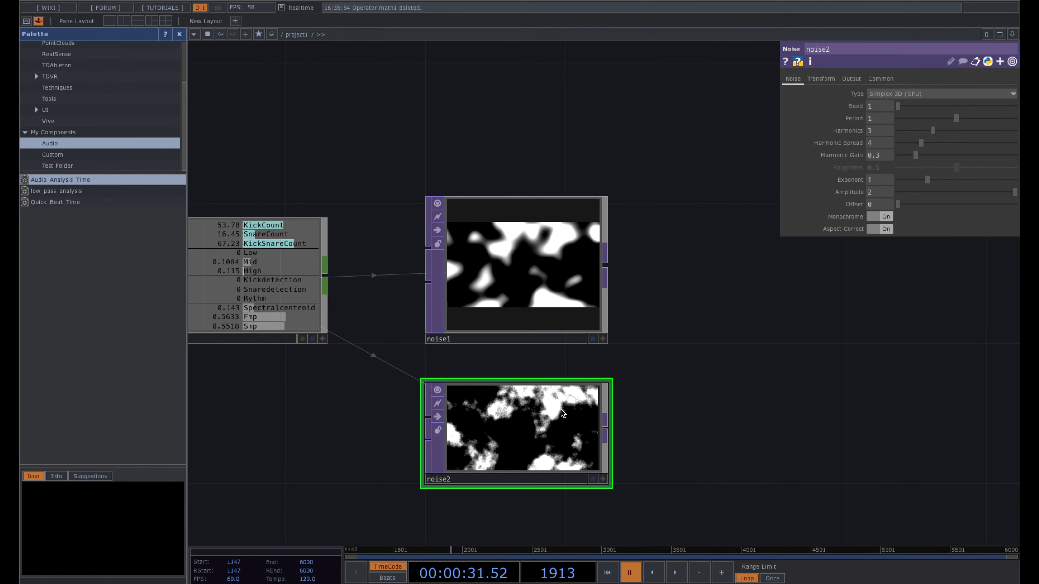
click(521, 304)
ctrl+click(518, 435)
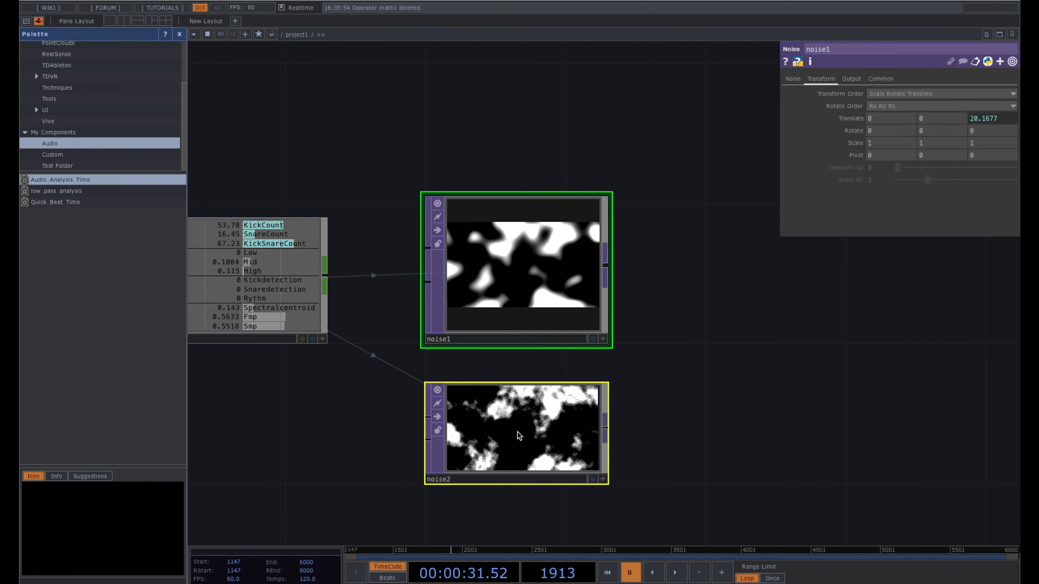
click(997, 117)
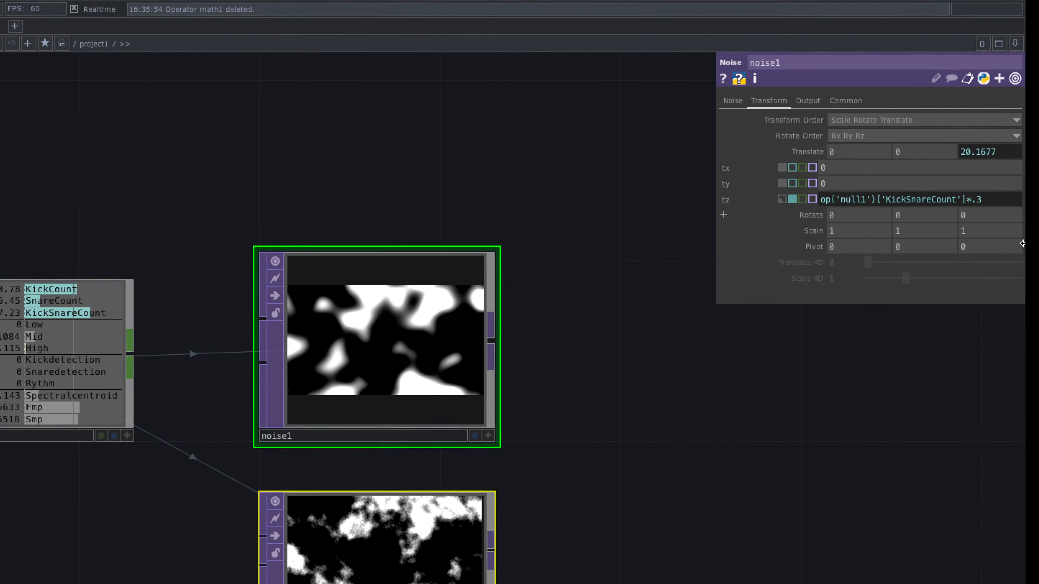
text(+ )
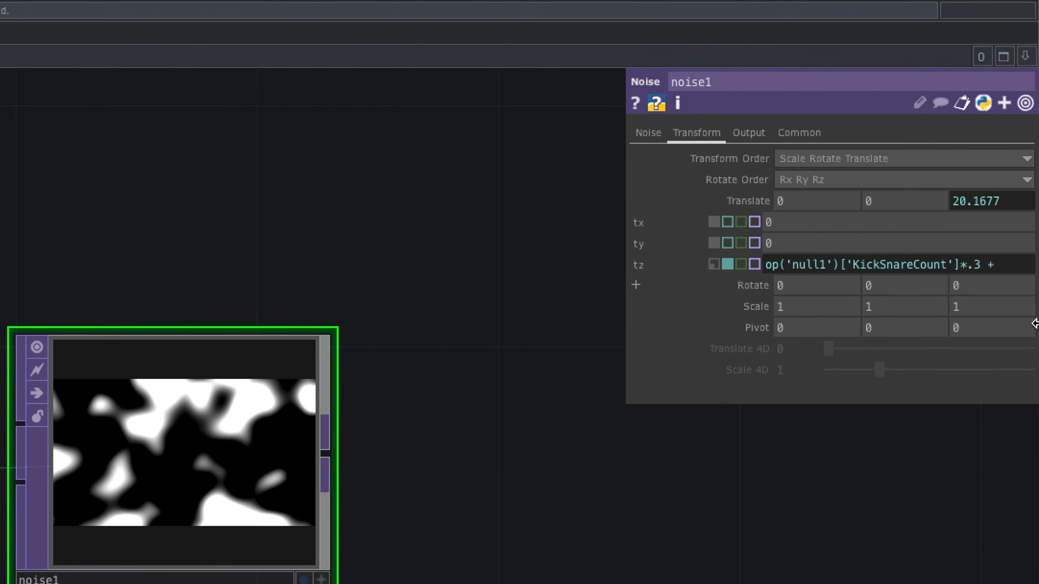
text(absTime.seconds)
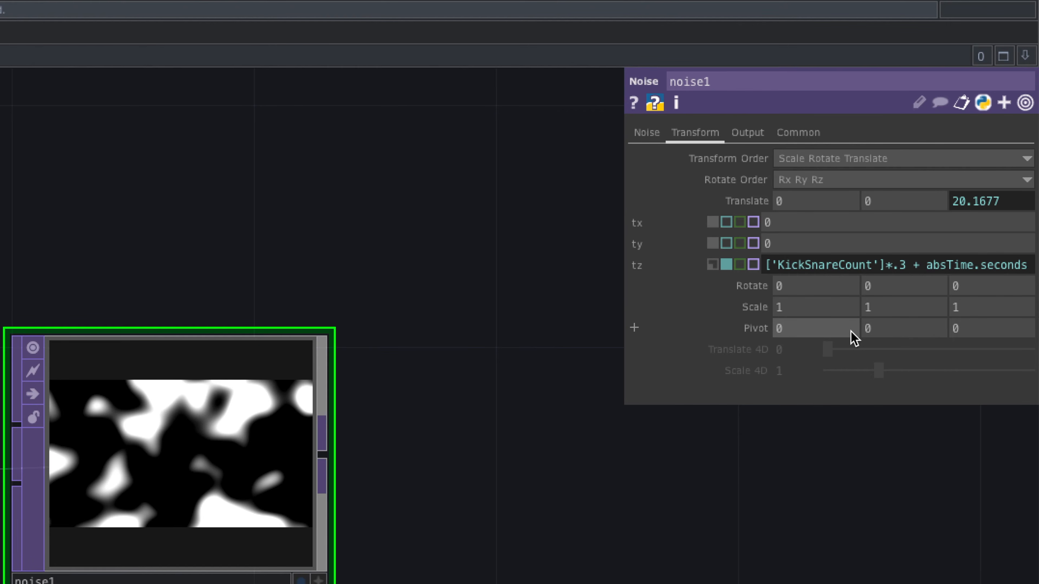
text(*)
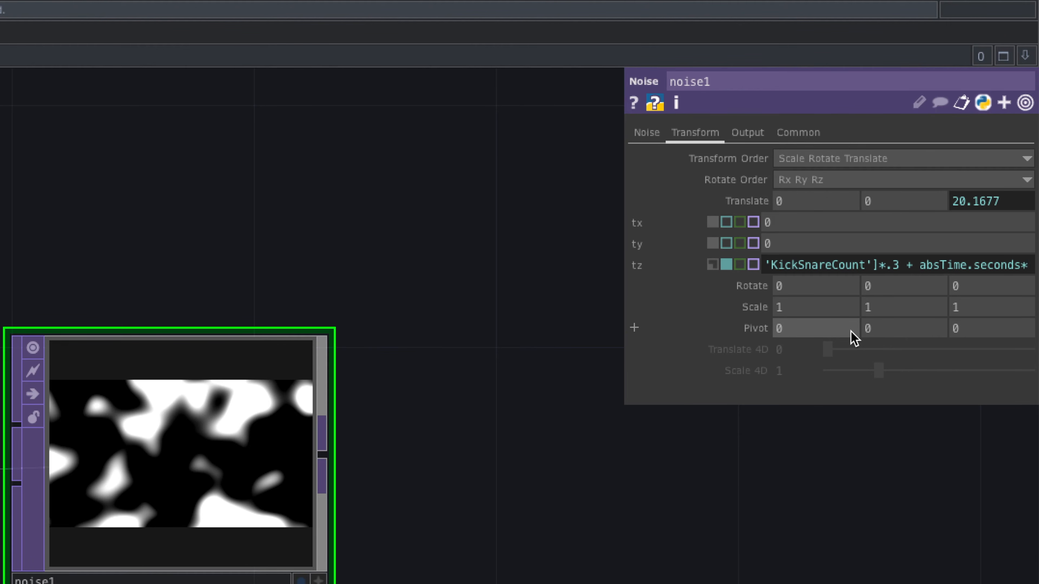
text(.05)
- Commit the time-drift tz expression, rewind to frame 1147 and preview playback
key(Return)
click(716, 361)
drag(717, 361, 680, 360)
scroll(679, 360, down, 1)
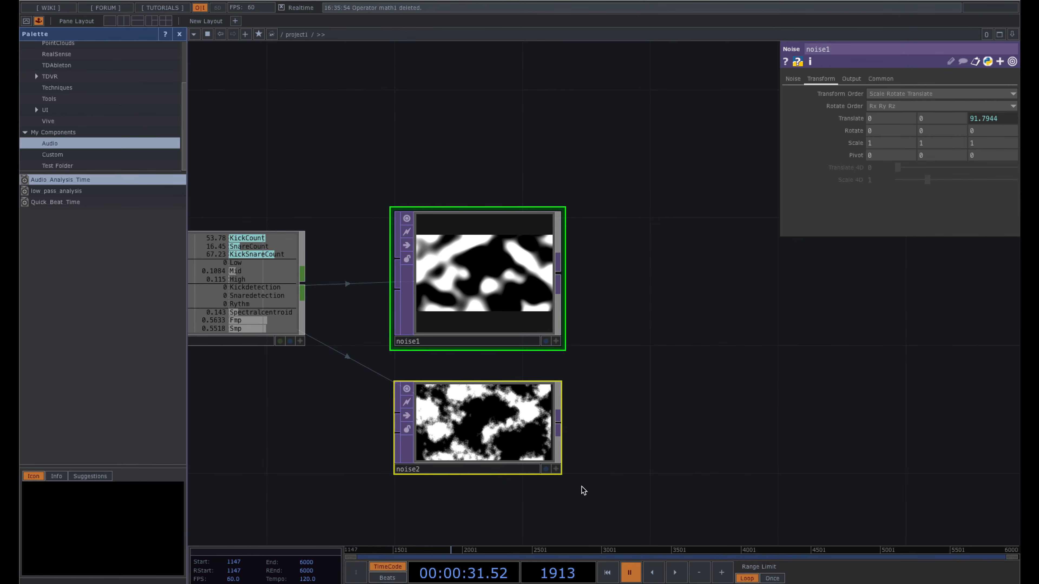
drag(354, 551, 339, 551)
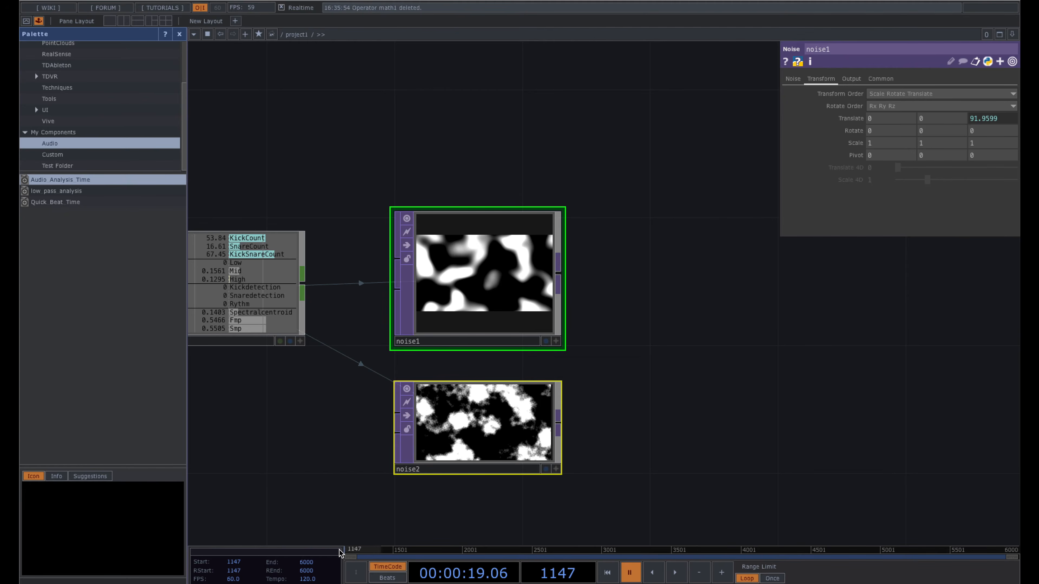
drag(337, 478, 359, 477)
key(space)
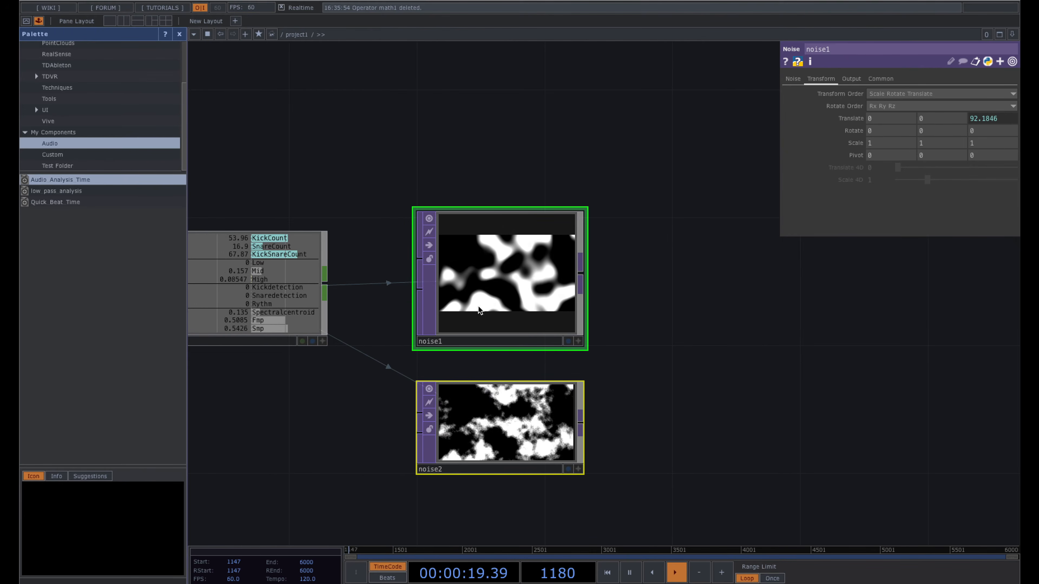
scroll(546, 287, up, 3)
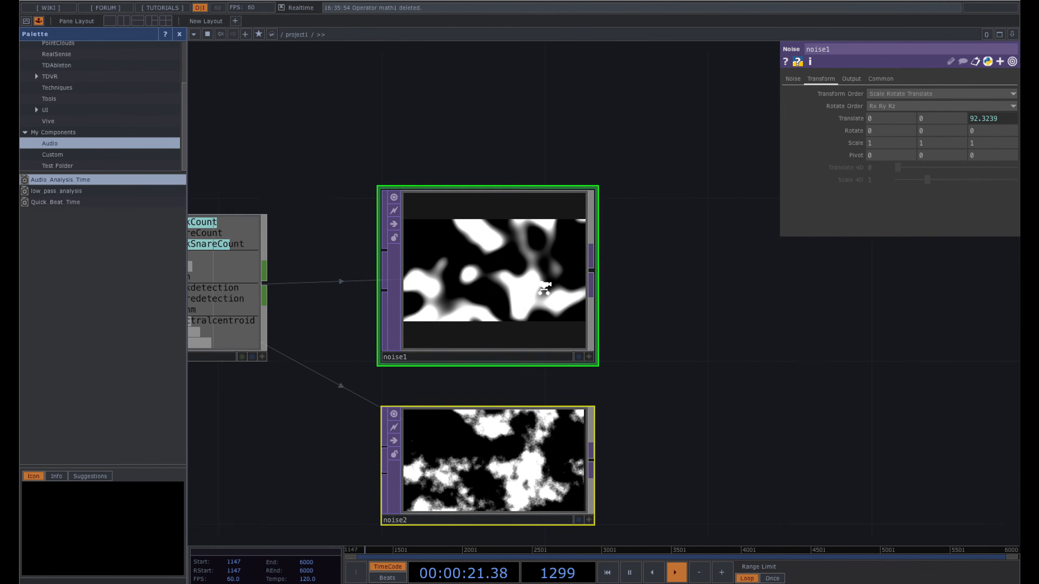
scroll(544, 288, down, 1)
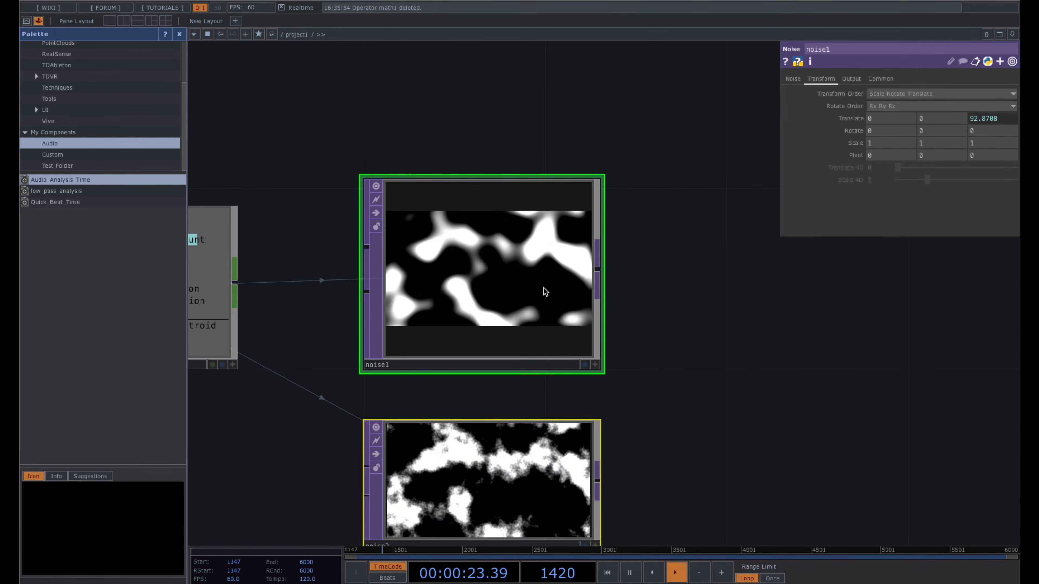
scroll(544, 288, down, 2)
key(space)
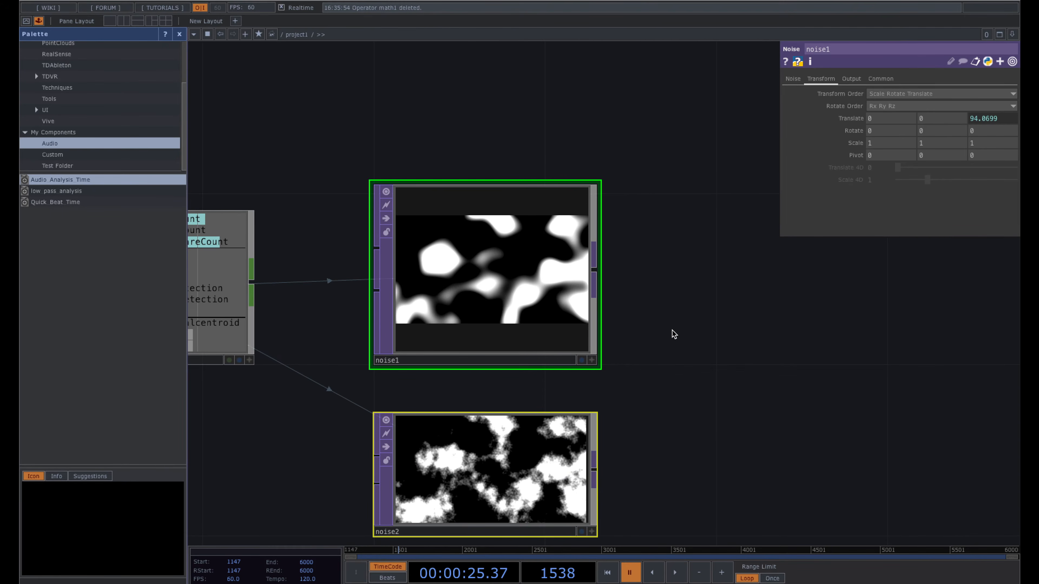
scroll(672, 332, down, 3)
drag(692, 356, 687, 292)
- Create a Switch TOP, switch1, right of the noises and wire noise1 and noise2 into it
click(593, 301)
key(Tab)
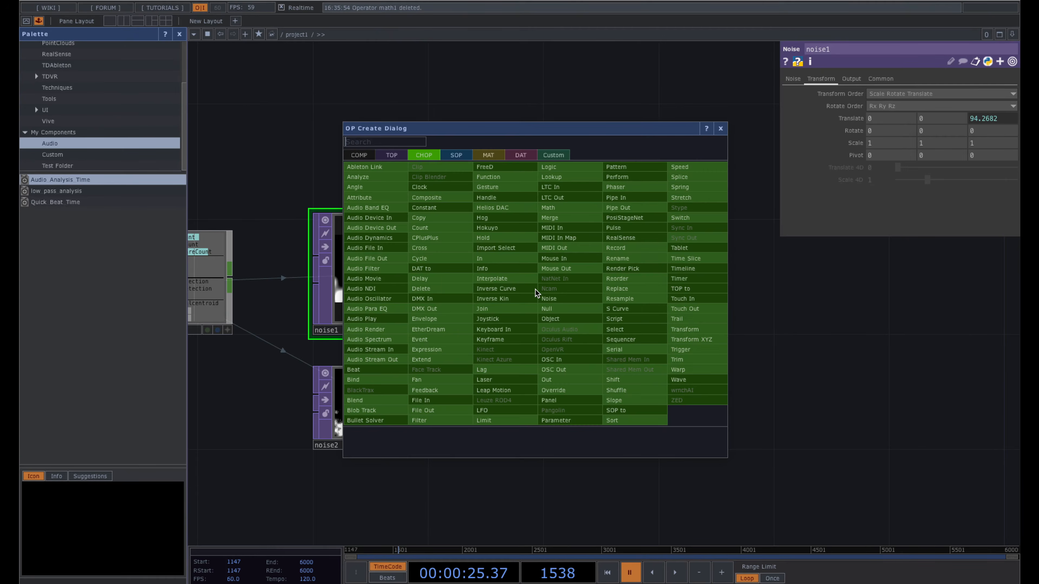
text(su)
click(388, 155)
key(BackSpace)
text(wc)
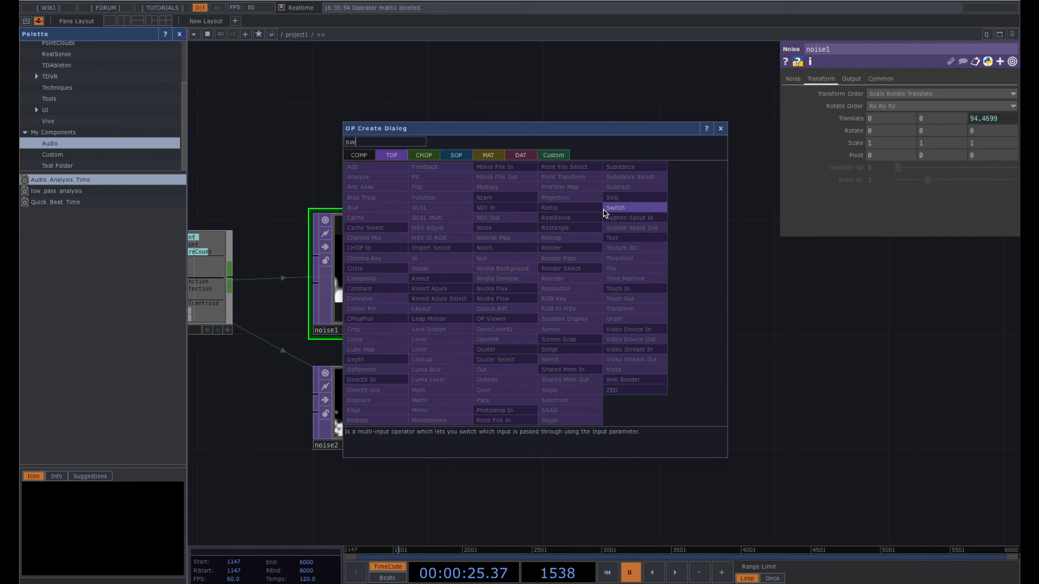
click(609, 209)
click(619, 360)
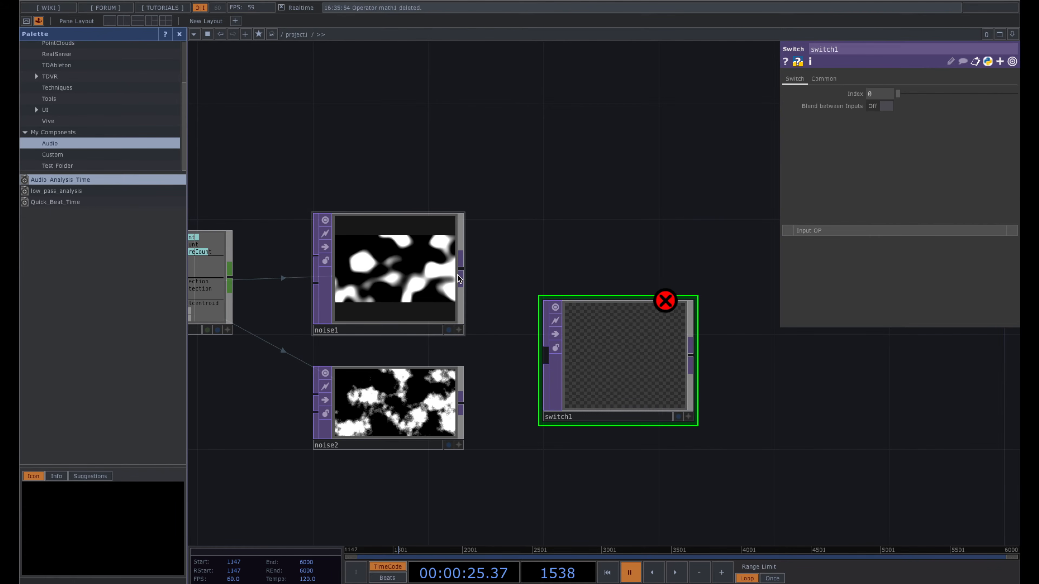
drag(466, 275, 548, 355)
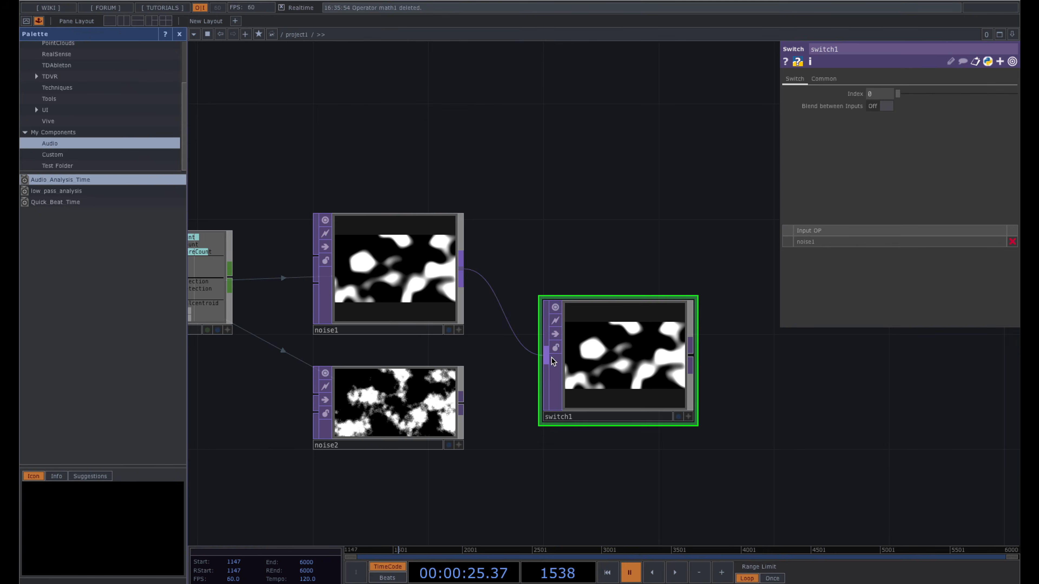
drag(460, 403, 559, 355)
- Test switch1's Index across inputs, including a temporary noise3 copy that is then deleted
mouse_move(900, 95)
mouse_down()
mouse_move(912, 94)
mouse_move(892, 95)
mouse_move(901, 95)
mouse_up()
drag(605, 130, 602, 74)
click(416, 342)
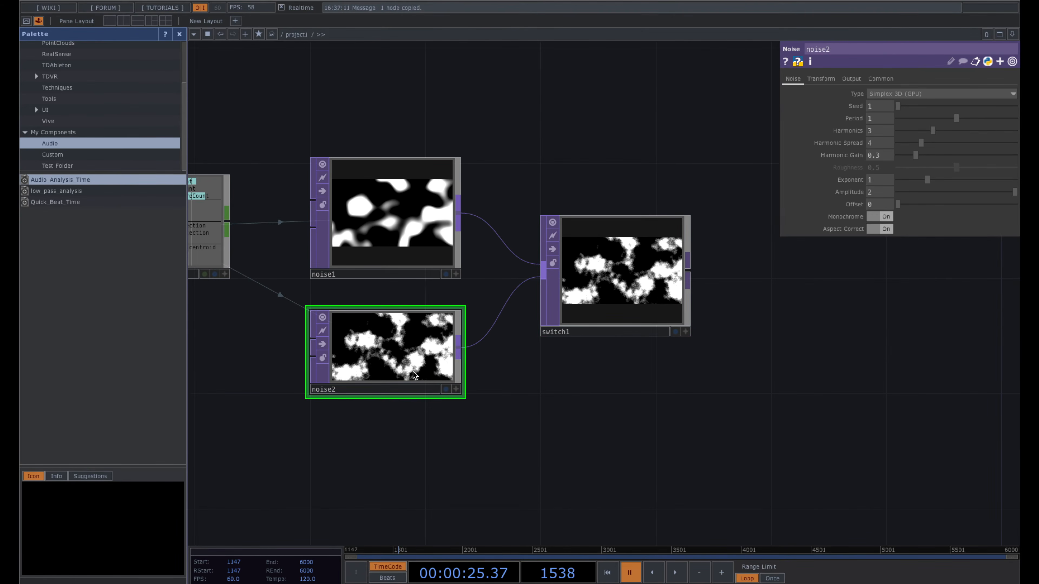
key(ctrl+c)
key(ctrl+v)
drag(461, 448, 535, 315)
click(593, 287)
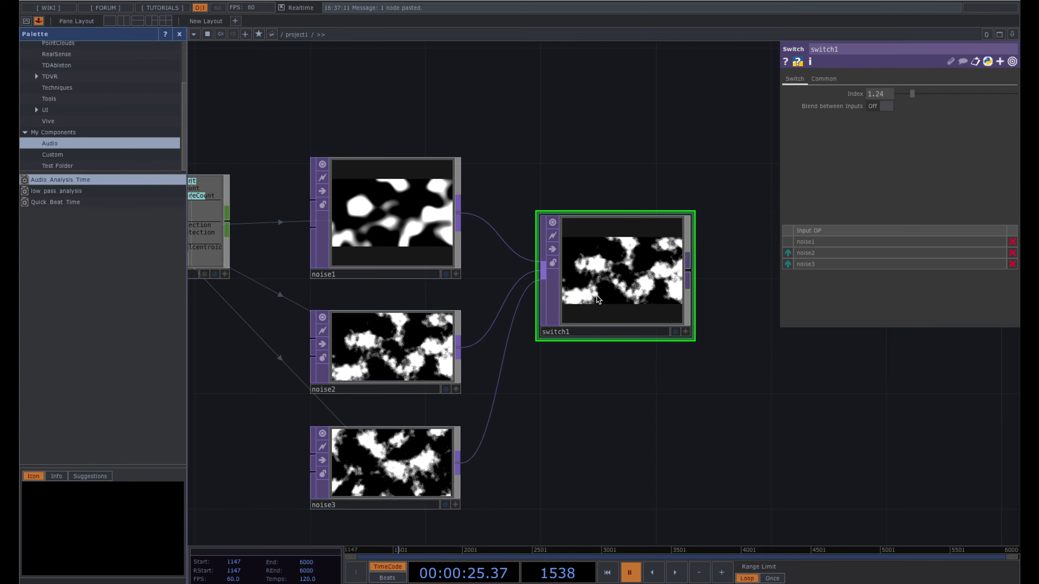
mouse_move(910, 97)
mouse_down()
mouse_move(924, 98)
mouse_move(892, 102)
mouse_up()
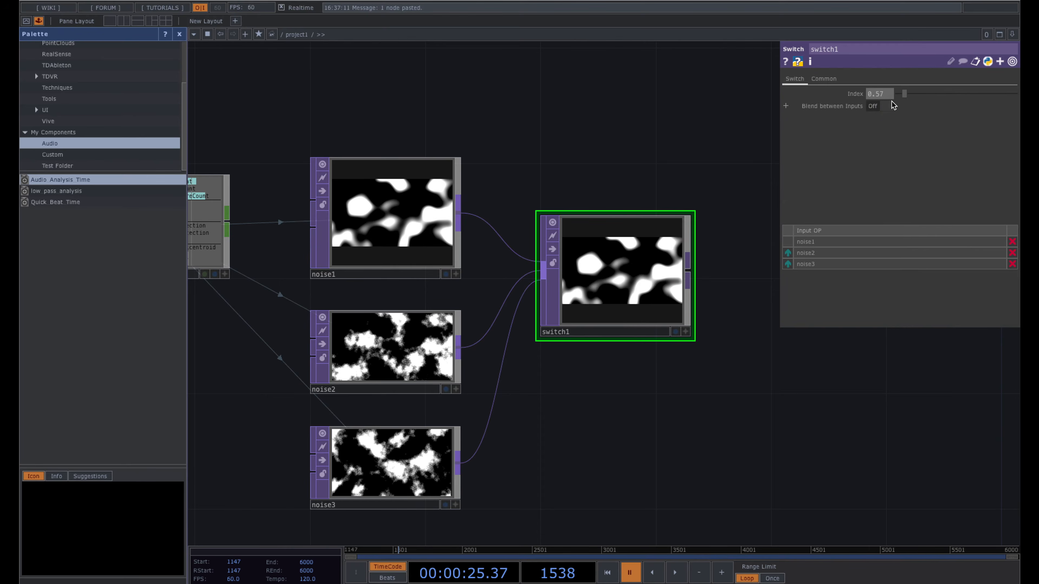
click(386, 456)
key(Delete)
click(606, 282)
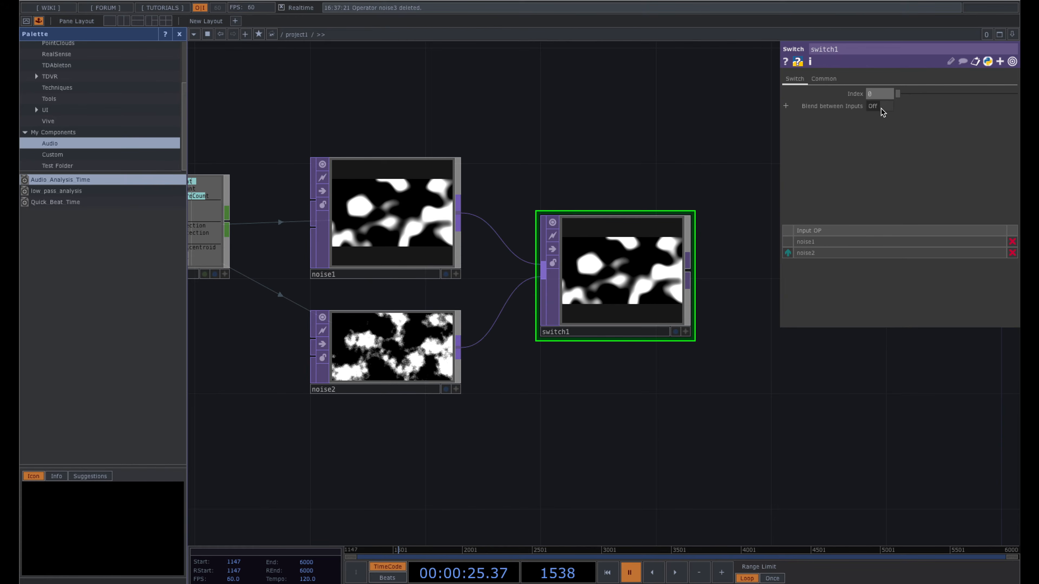
- Drive switch1's Index with null1's Snaredetection channel as a CHOP reference
mouse_move(899, 93)
mouse_down()
mouse_move(917, 96)
mouse_move(895, 96)
mouse_up()
key(h)
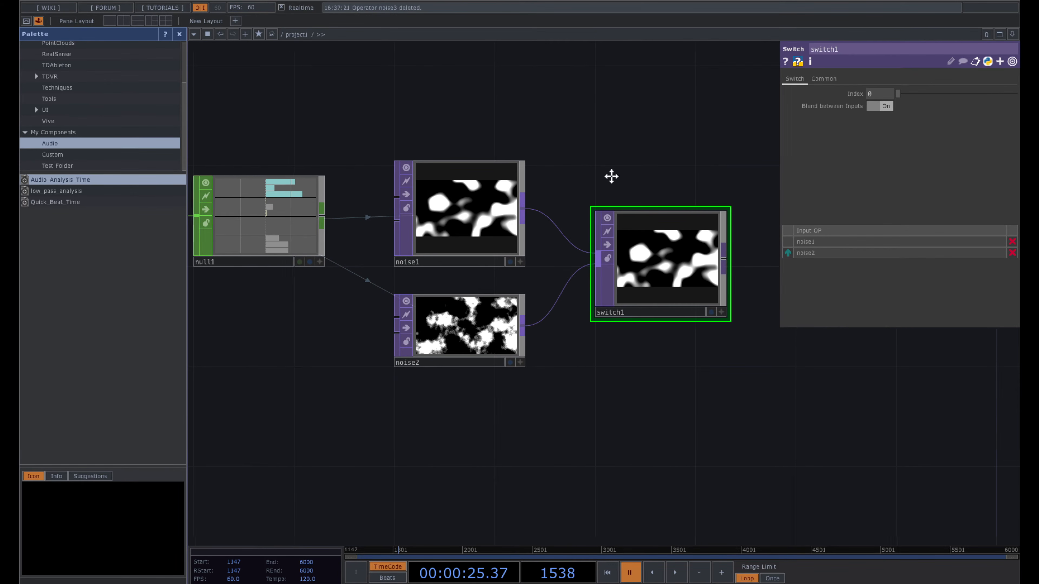
scroll(349, 135, up, 3)
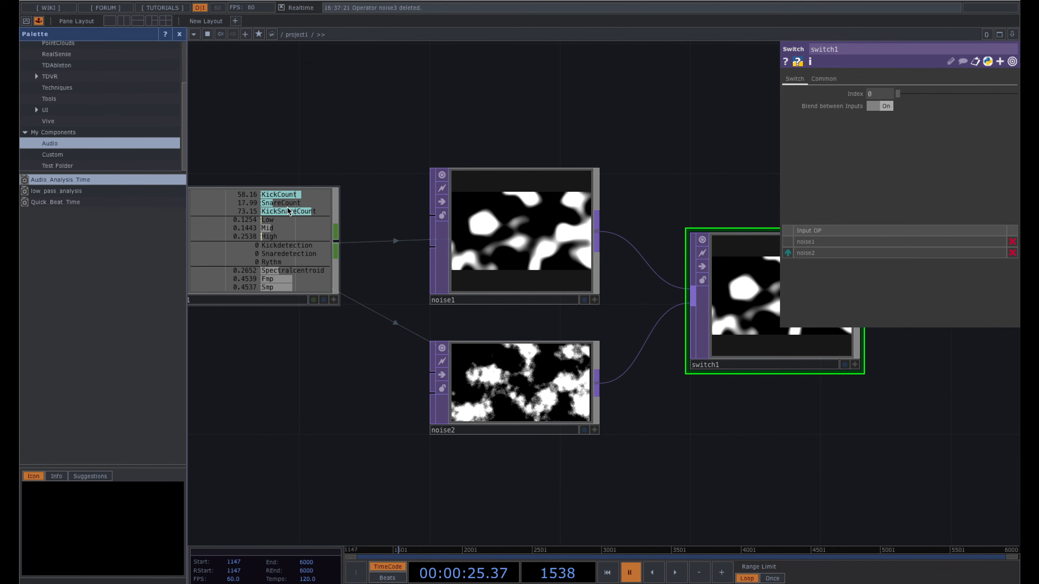
click(288, 234)
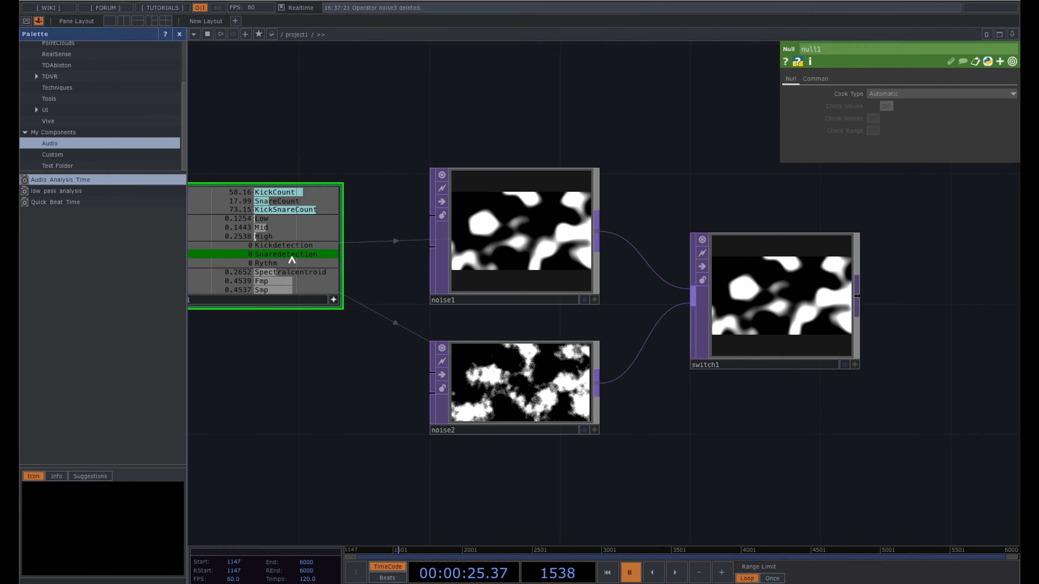
drag(274, 258, 877, 94)
click(878, 89)
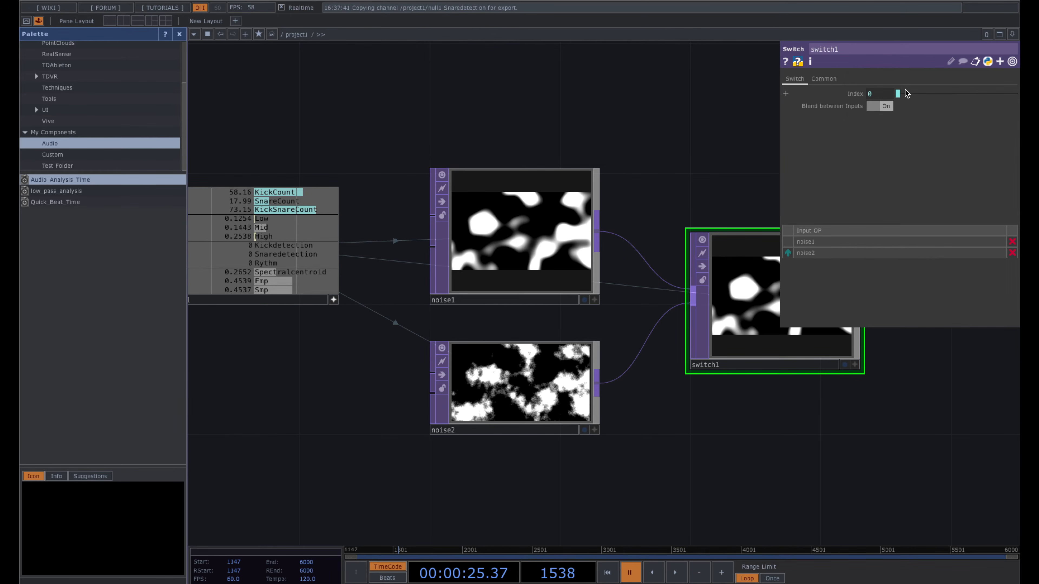
drag(665, 176, 486, 173)
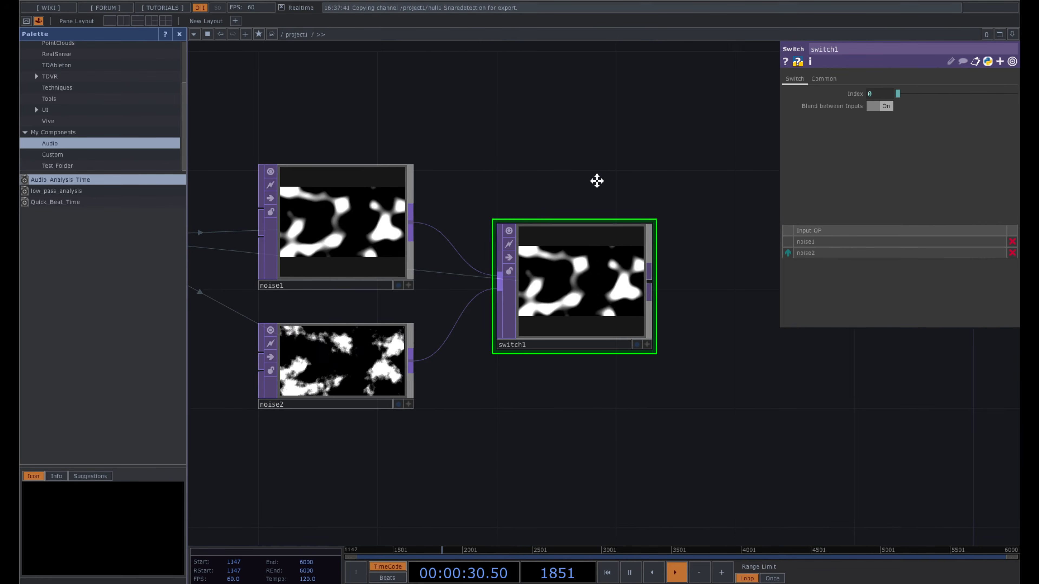
scroll(595, 181, up, 1)
key(space)
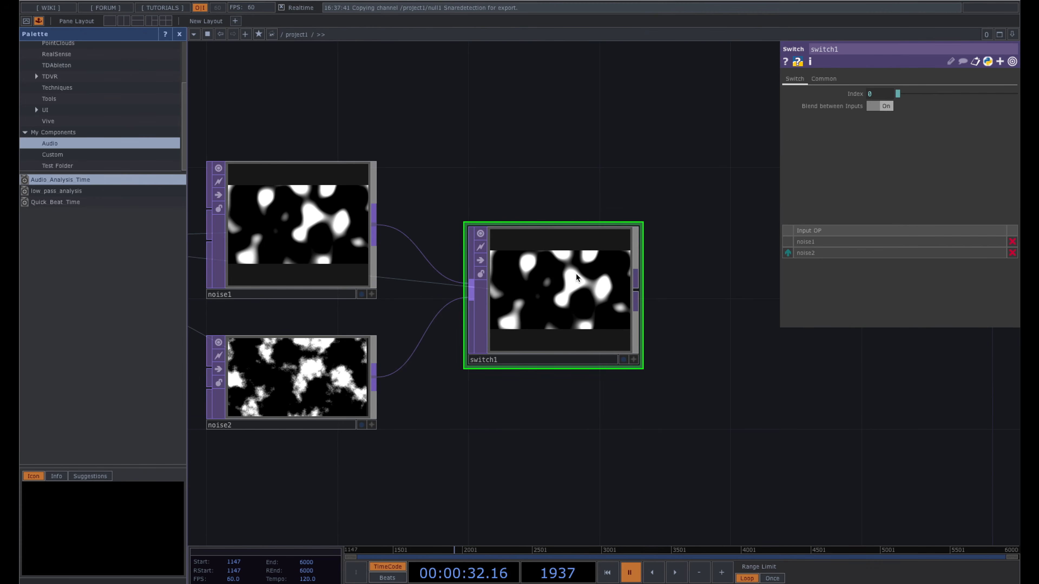
- Enter the Audio_Analysis_Time component and bring the merge1-to-out1 chain, including lag1, into view
drag(522, 198, 693, 153)
middle_drag(693, 153, 644, 132)
drag(621, 116, 810, 102)
drag(483, 119, 614, 123)
double_click(358, 185)
scroll(545, 285, up, 5)
drag(607, 348, 503, 191)
scroll(520, 209, up, 4)
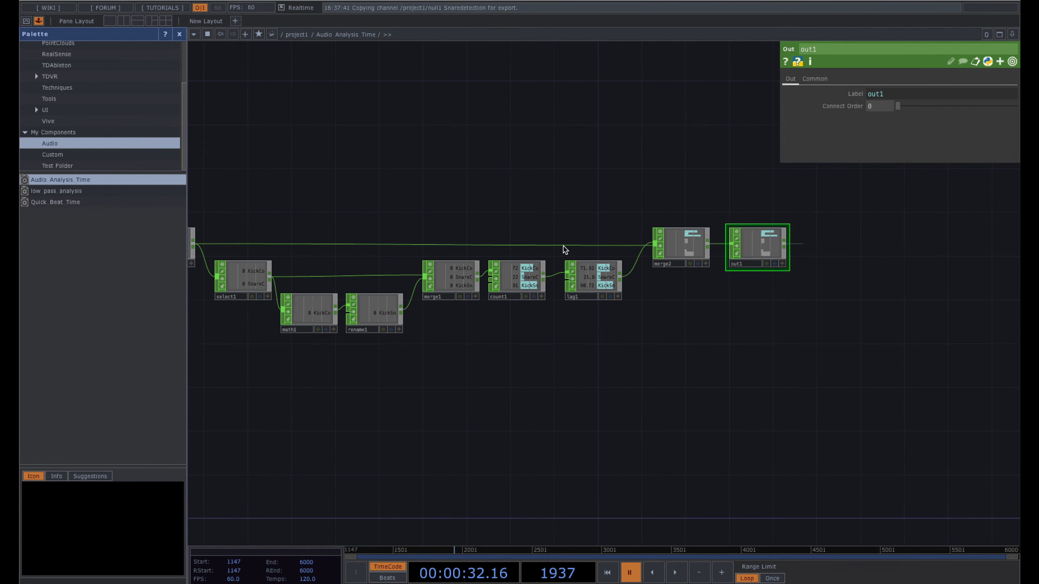
drag(590, 278, 612, 289)
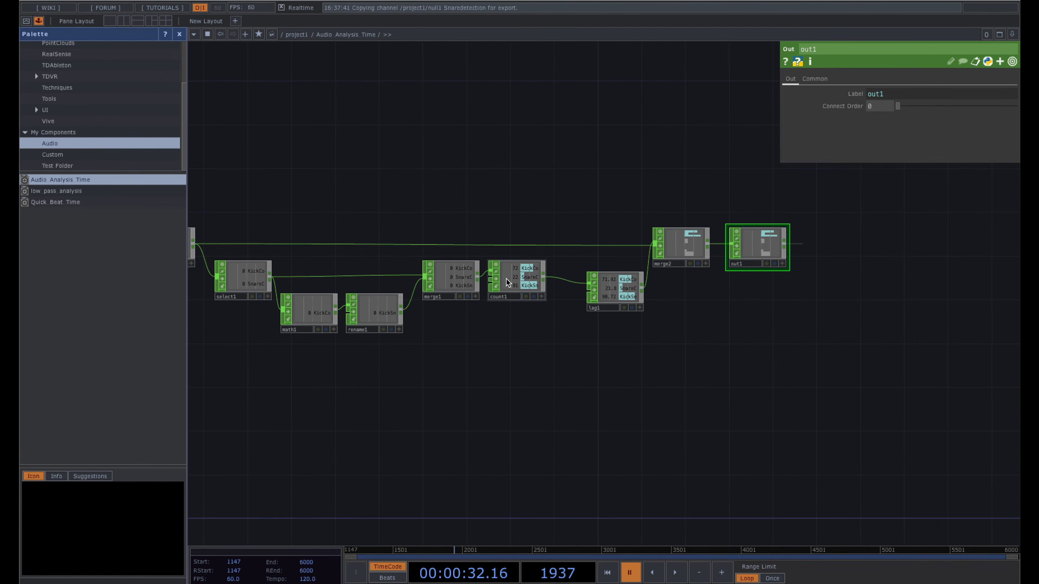
scroll(527, 276, up, 5)
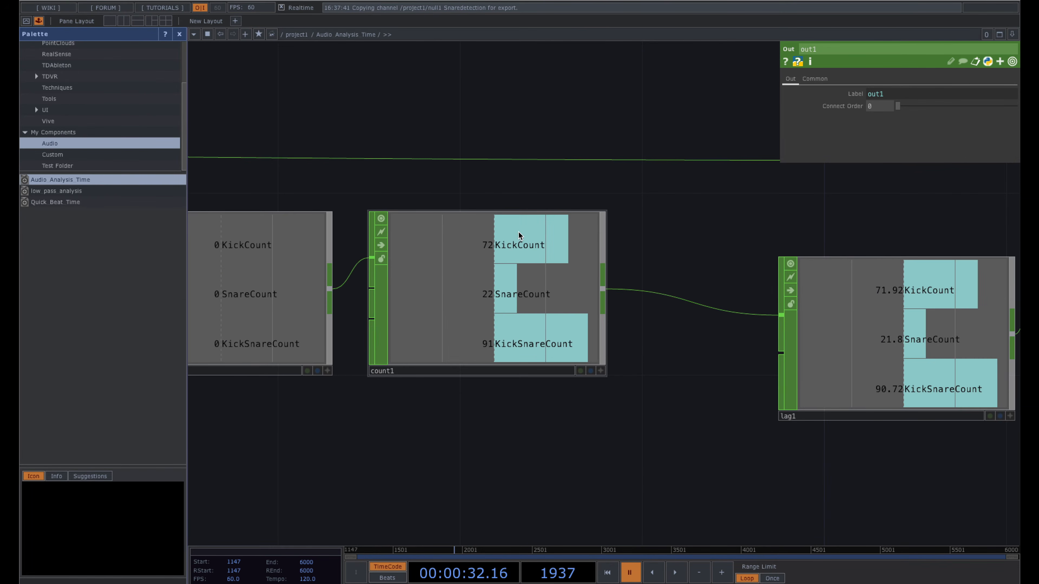
scroll(540, 322, down, 4)
scroll(609, 282, down, 1)
drag(605, 273, 477, 283)
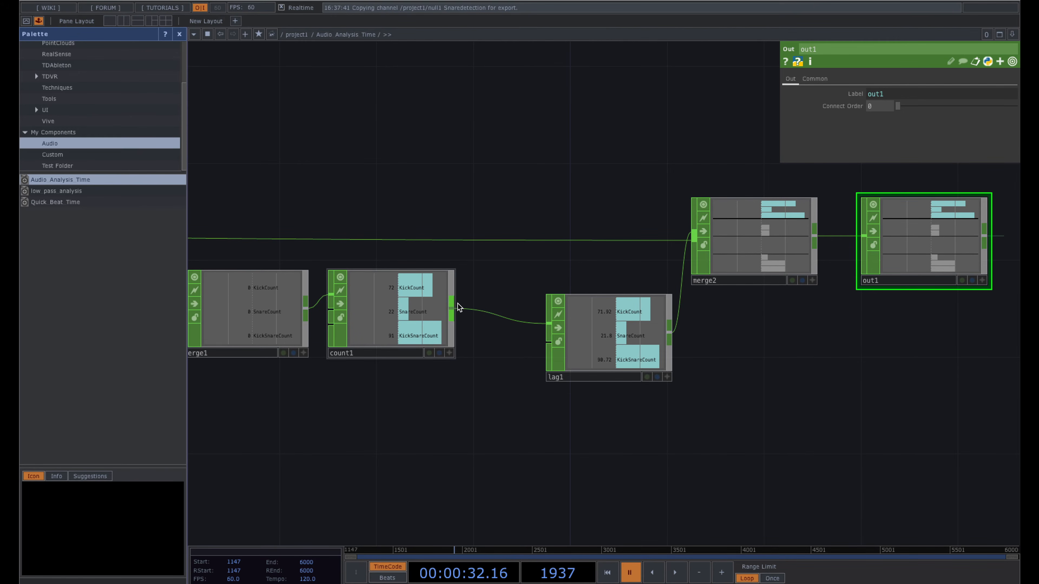
- Pull lag1 out of the chain by deleting its count1 and merge2 wires, and move merge2 beside count1
right_click(518, 322)
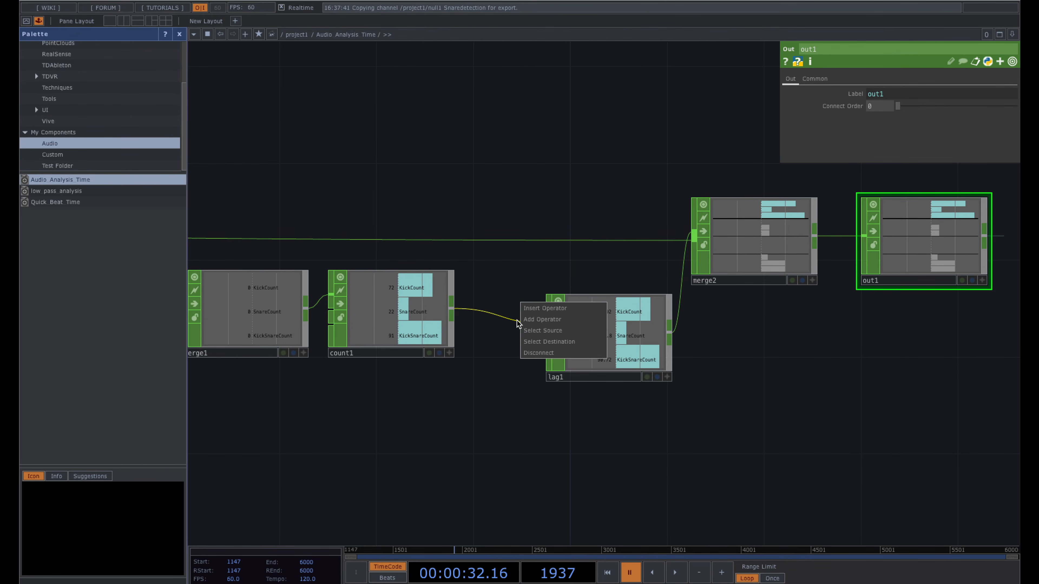
click(552, 355)
drag(588, 349, 612, 423)
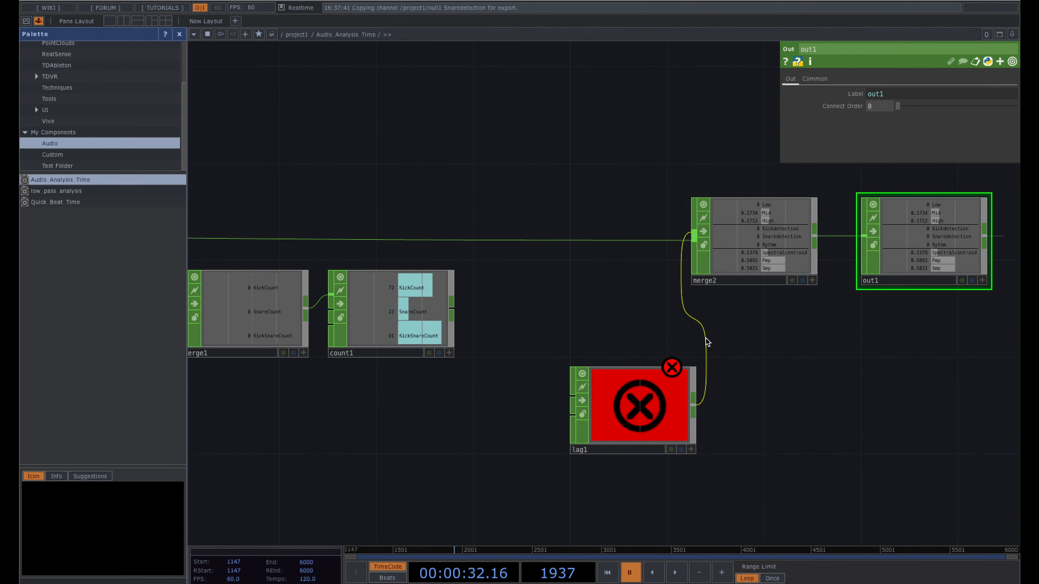
right_click(704, 338)
click(722, 370)
drag(732, 280, 581, 270)
- Wire count1 into merge2, merge2 into lag1, and lag1 into out1
click(452, 312)
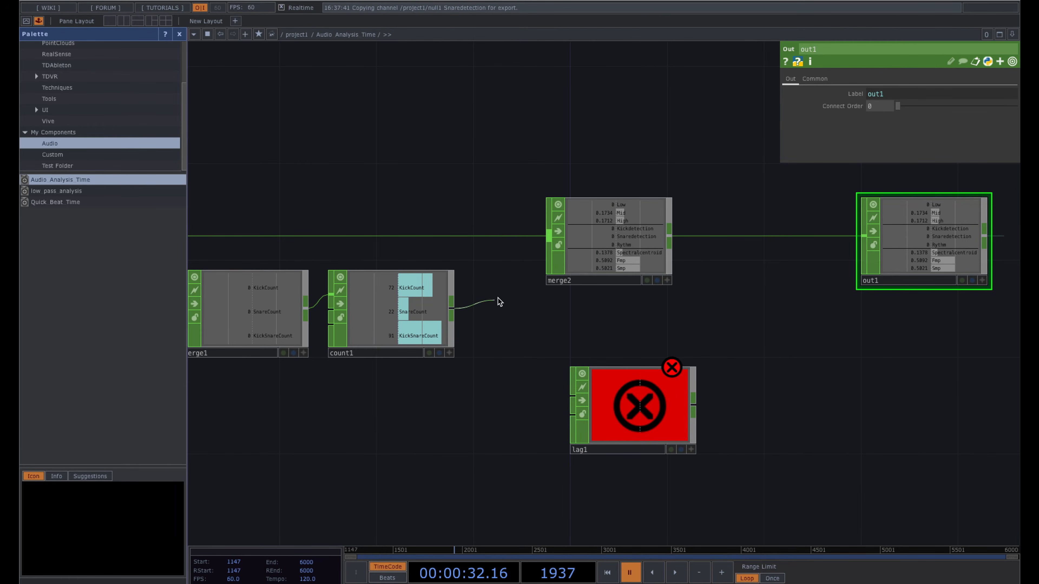
click(549, 242)
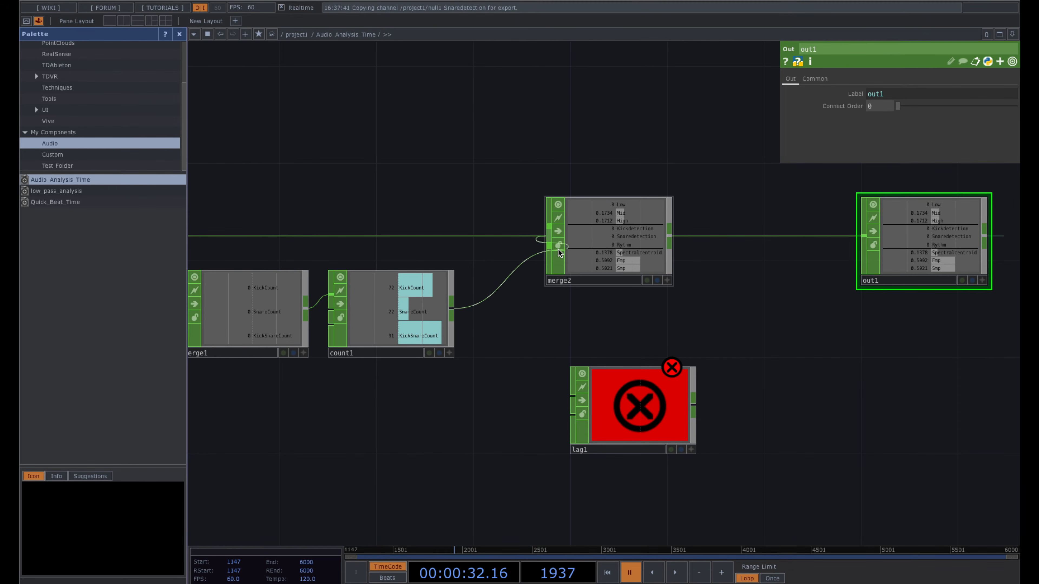
drag(624, 396, 748, 301)
click(669, 241)
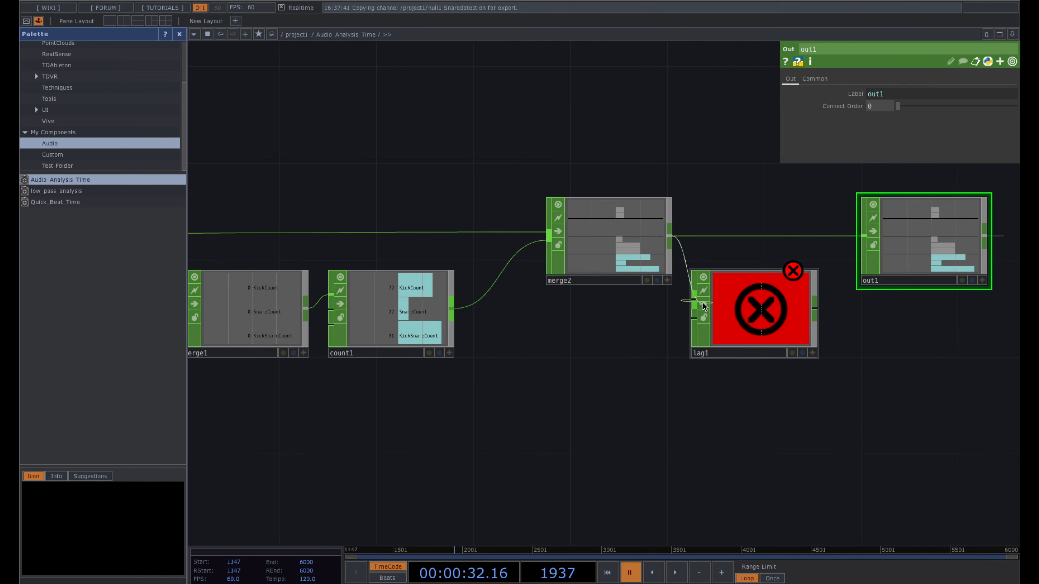
click(713, 305)
click(862, 236)
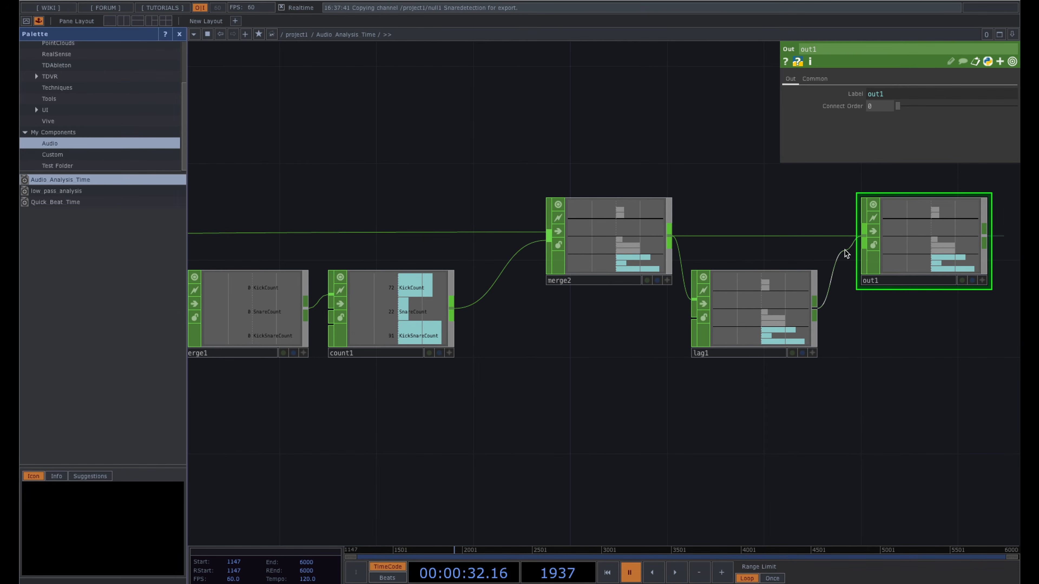
drag(752, 316, 751, 244)
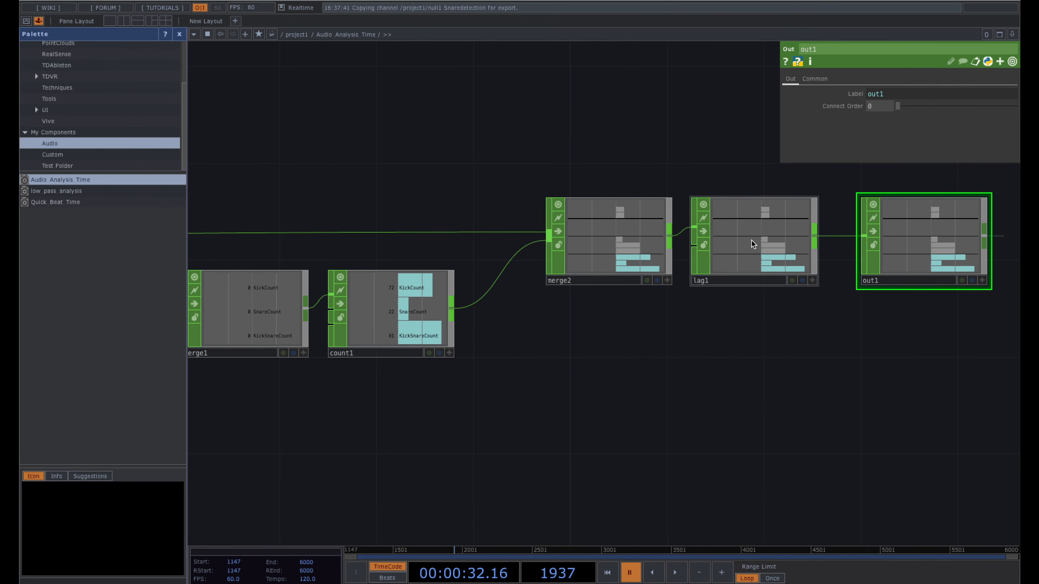
- Check merge2's and lag1's settings, then return up to /project1 and view the noise network
click(603, 238)
click(772, 238)
click(614, 250)
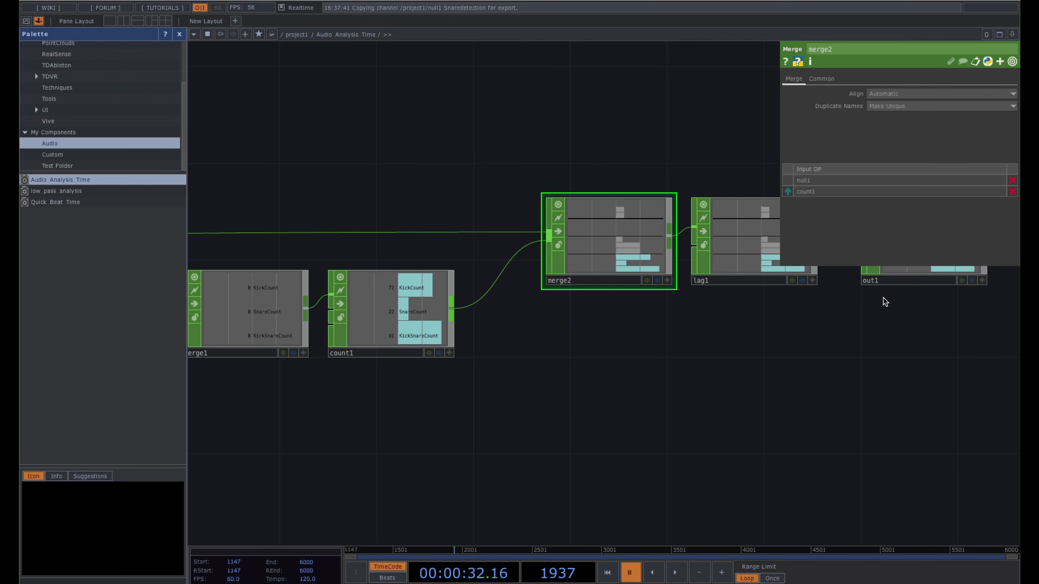
drag(843, 365, 727, 371)
key(u)
drag(670, 344, 447, 365)
scroll(447, 366, down, 3)
drag(675, 416, 534, 414)
- Select switch1 to show its Index parameter, with playback paused
key(space)
scroll(626, 306, up, 3)
scroll(626, 306, up, 2)
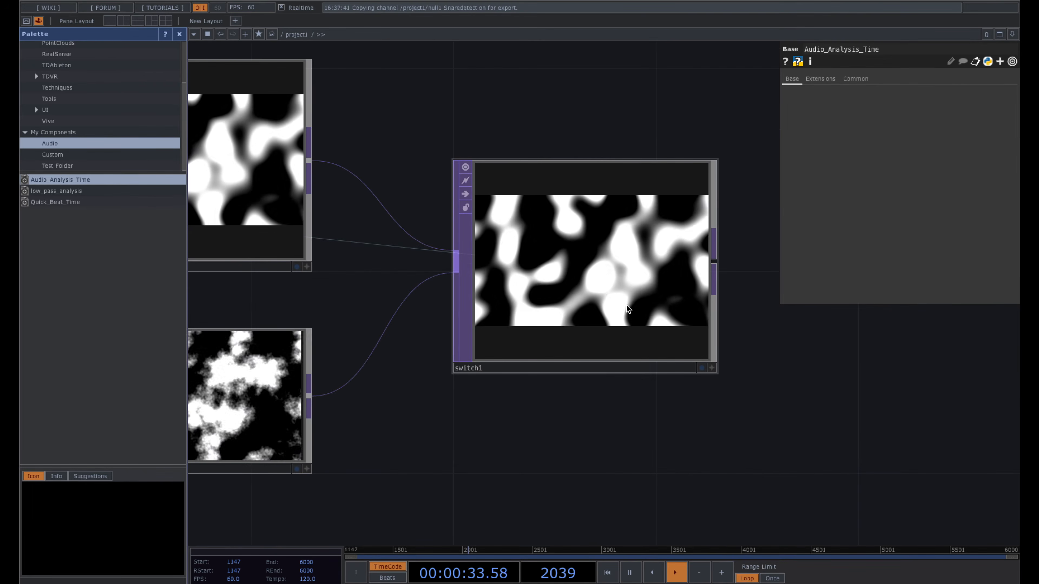
click(624, 278)
key(space)
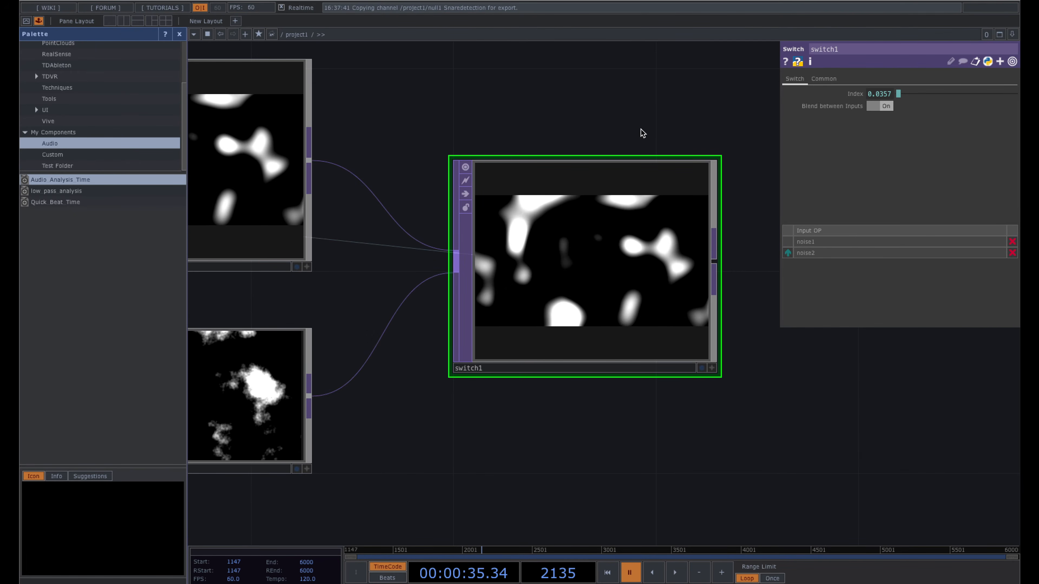
drag(640, 129, 621, 129)
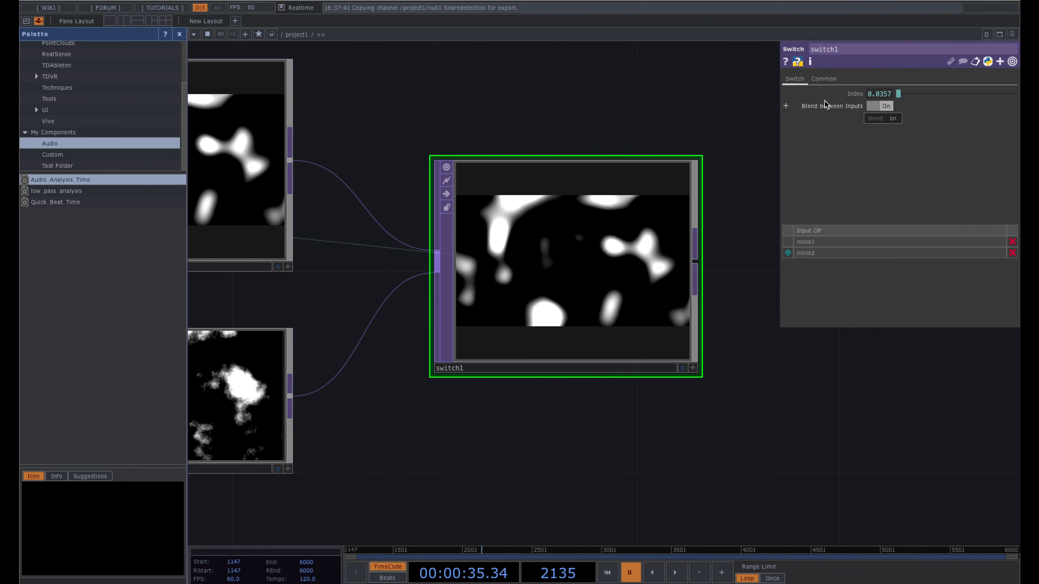
drag(647, 114, 620, 128)
scroll(619, 127, down, 1)
scroll(620, 128, down, 1)
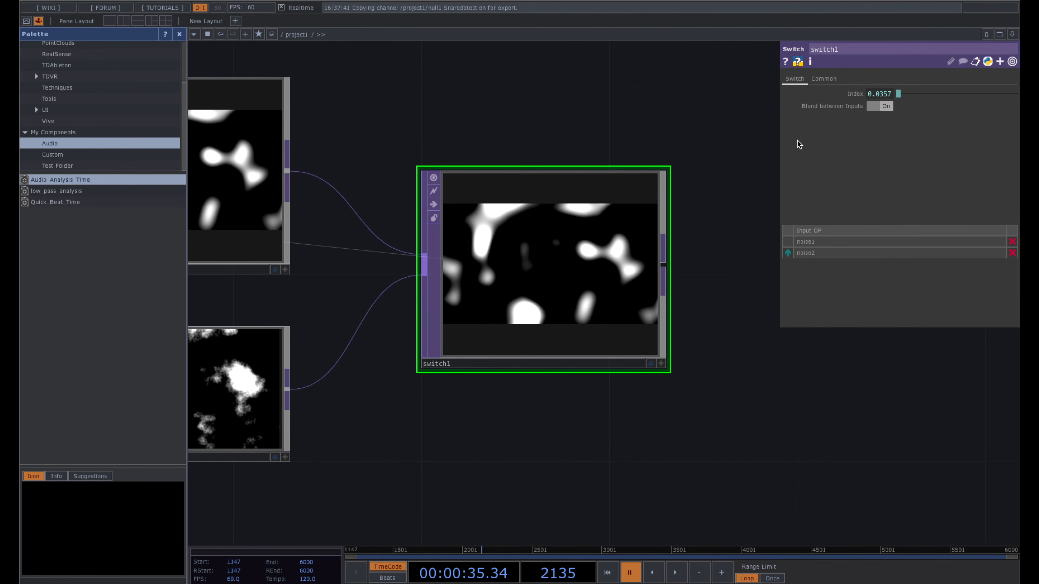
- Append *30 to switch1's Snaredetection Index expression and play back to watch noise1/noise2 switching
click(879, 96)
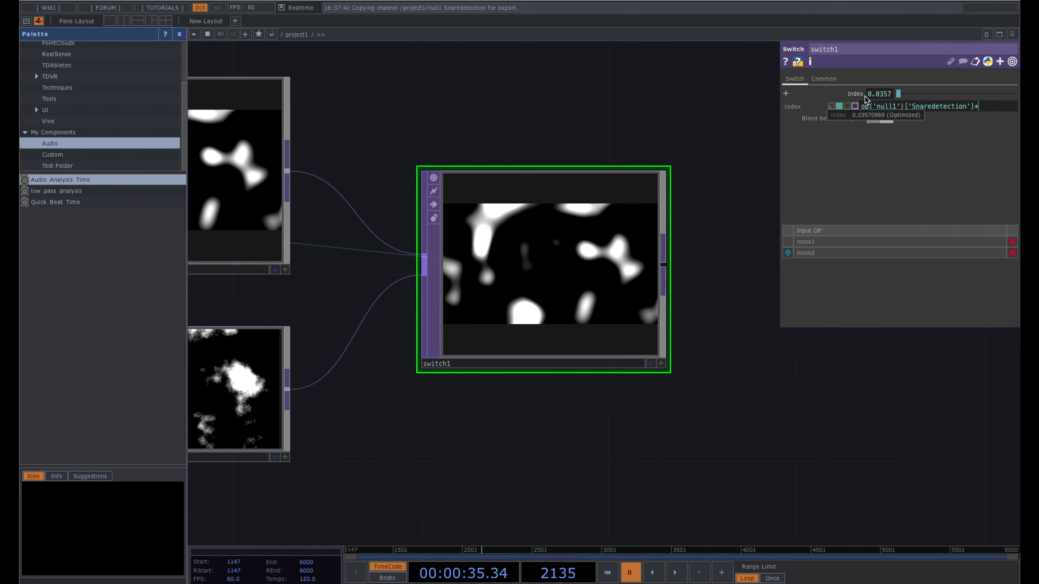
text(30)
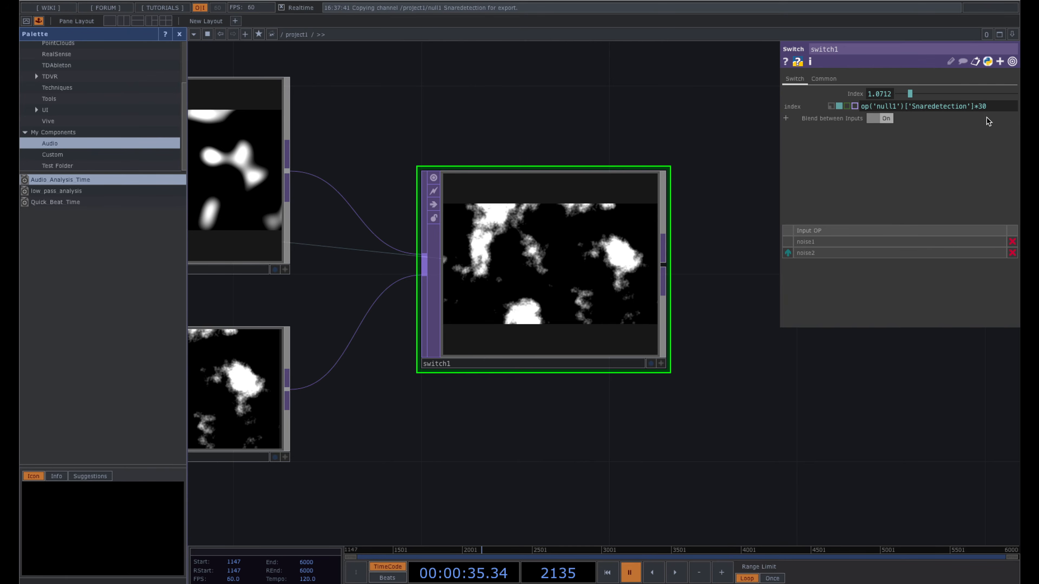
drag(665, 101, 651, 103)
key(space)
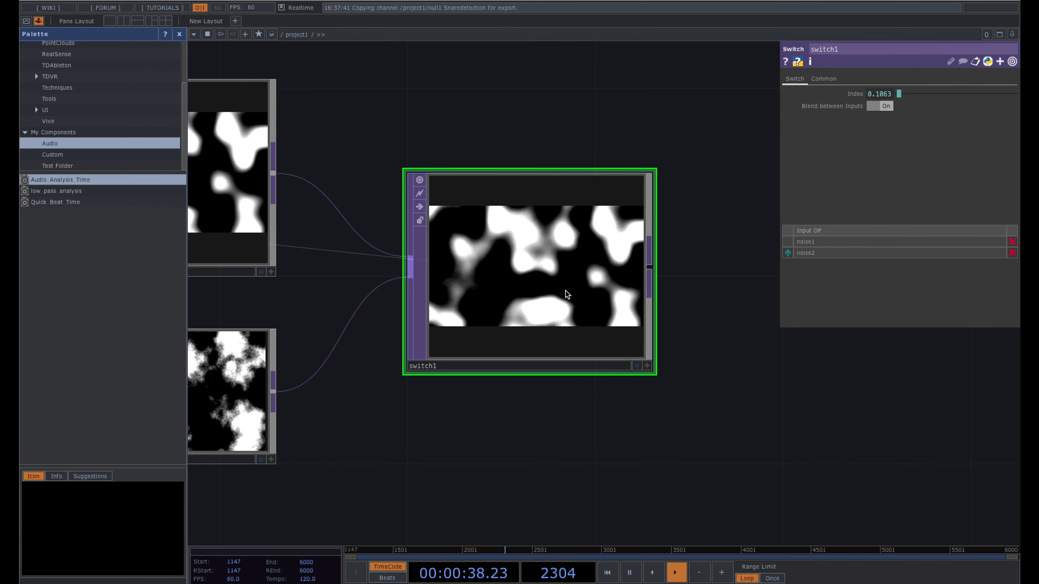
scroll(566, 293, up, 3)
key(space)
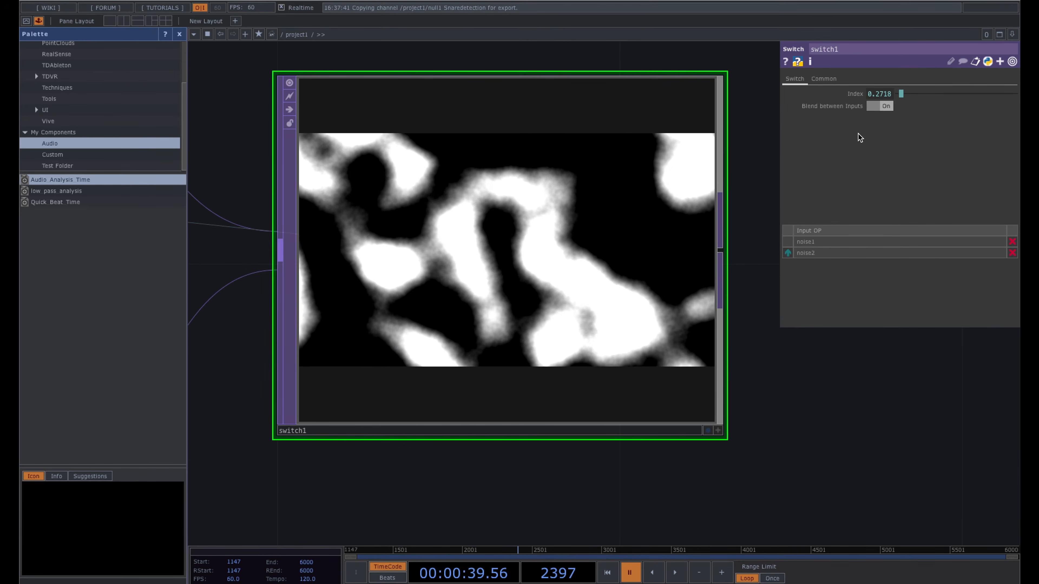
scroll(586, 367, down, 5)
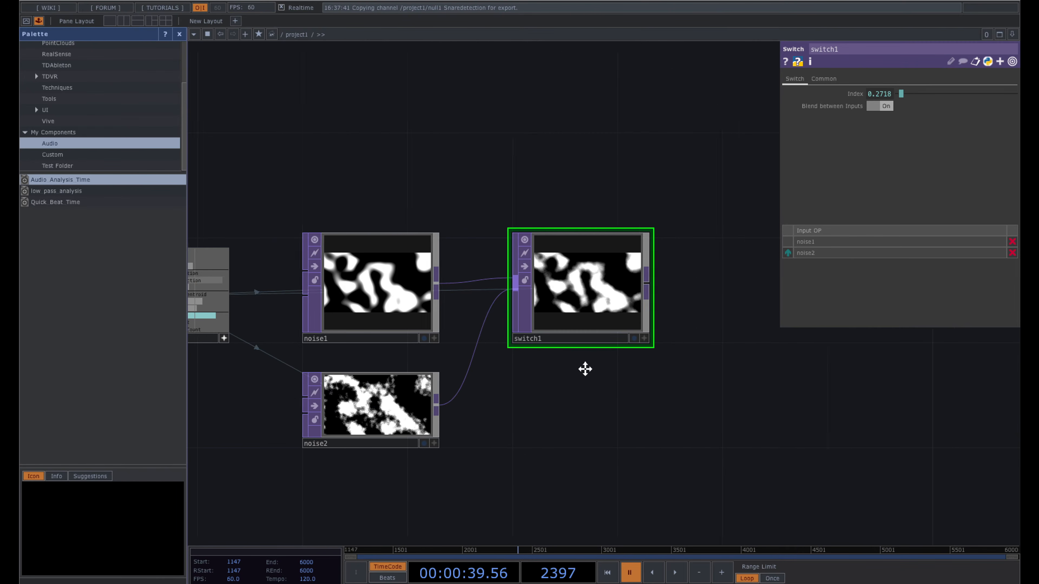
scroll(577, 317, up, 4)
scroll(578, 318, down, 1)
drag(701, 309, 610, 308)
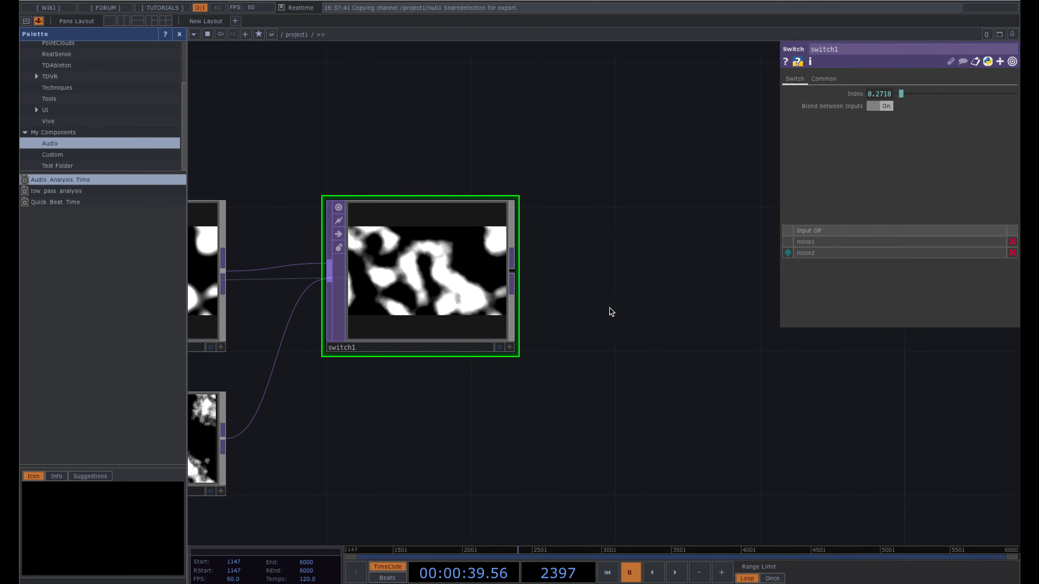
drag(626, 263, 603, 272)
scroll(592, 272, down, 2)
- Add a Noise TOP, noise3, right of switch1 and feed switch1 into it
key(Tab)
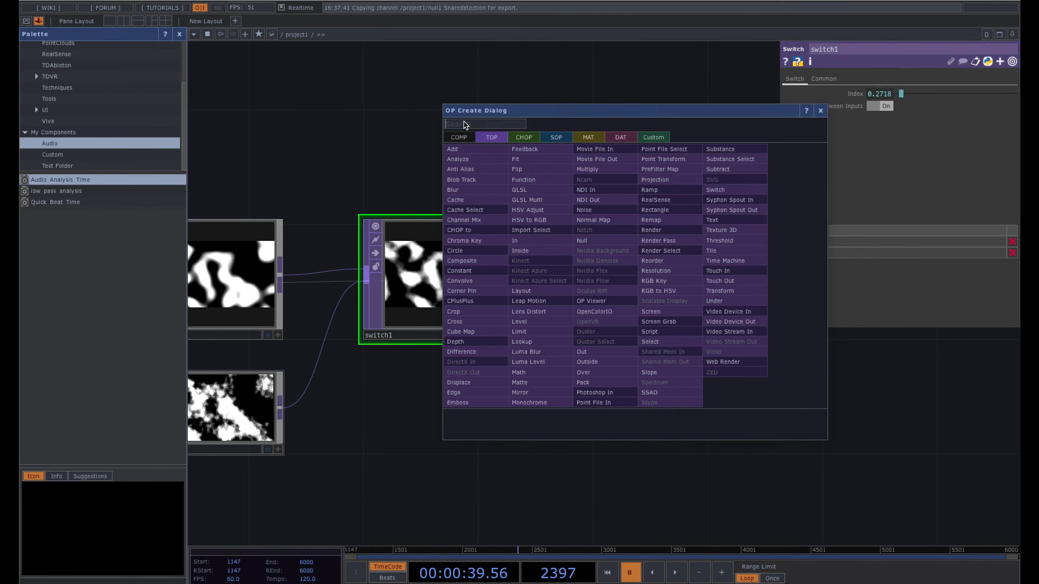
click(489, 144)
key(Escape)
key(Tab)
text(noise)
key(Return)
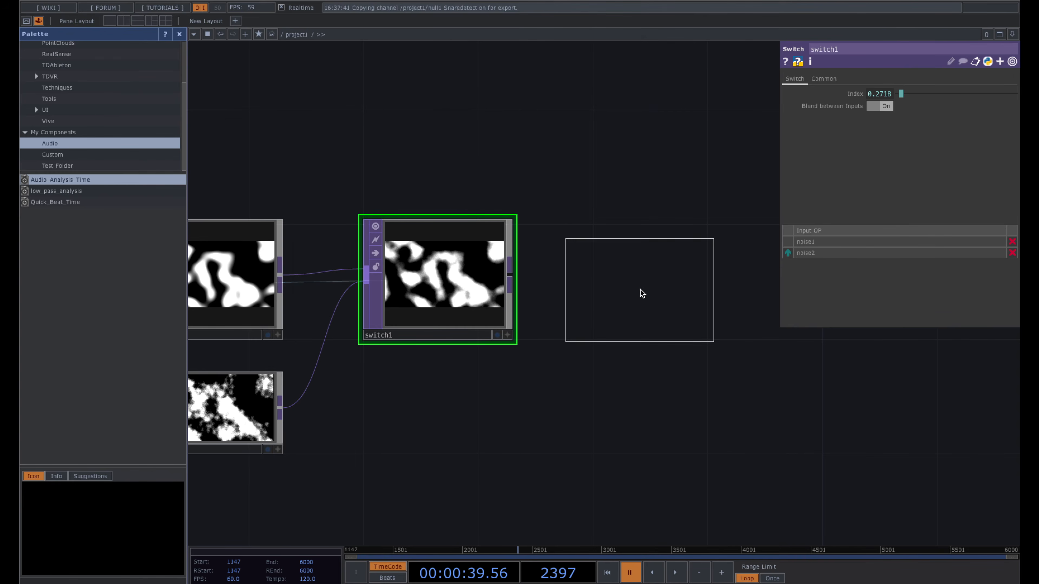
click(650, 284)
scroll(681, 288, up, 2)
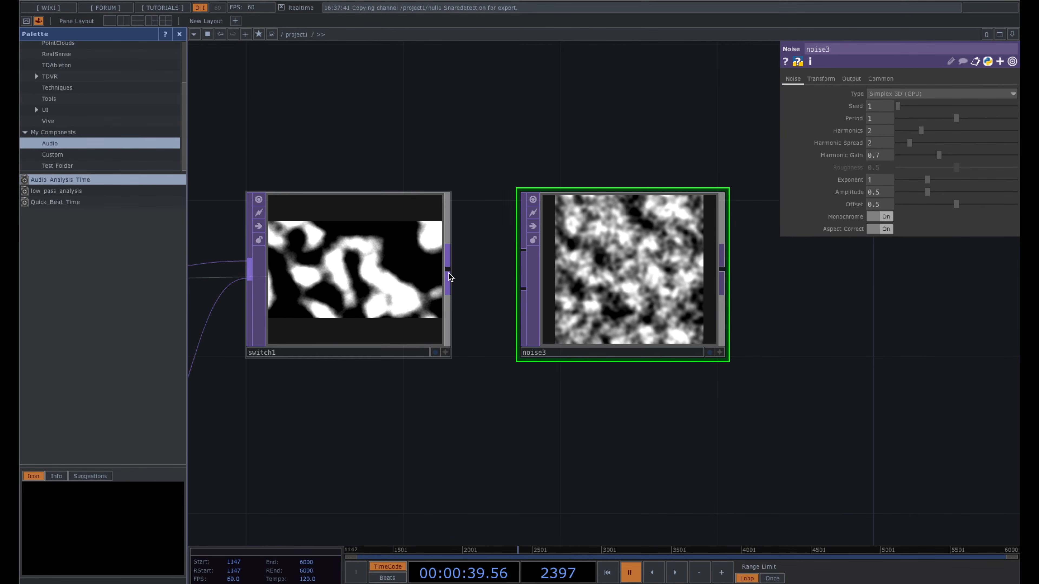
click(448, 273)
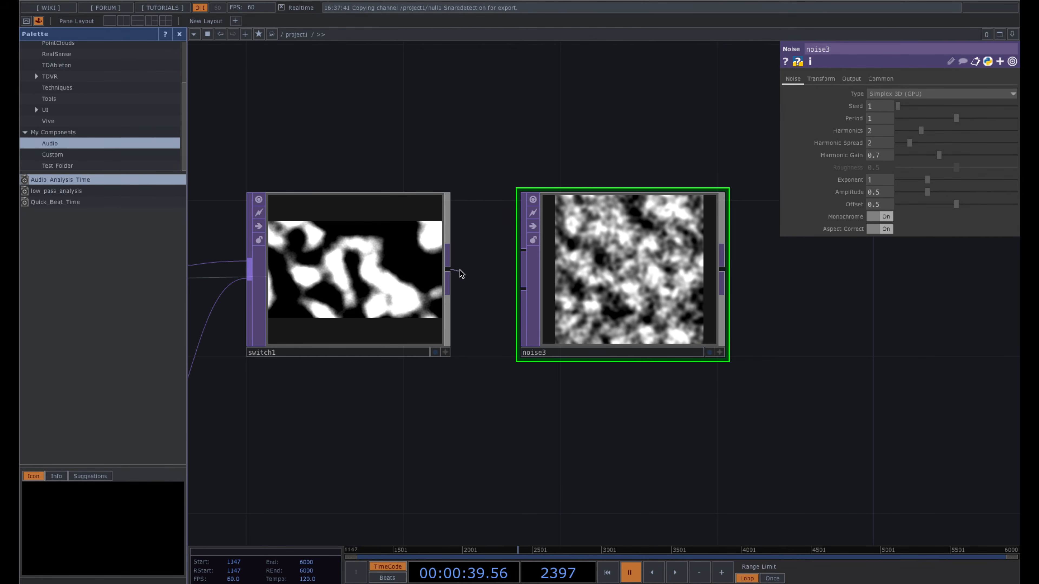
click(520, 250)
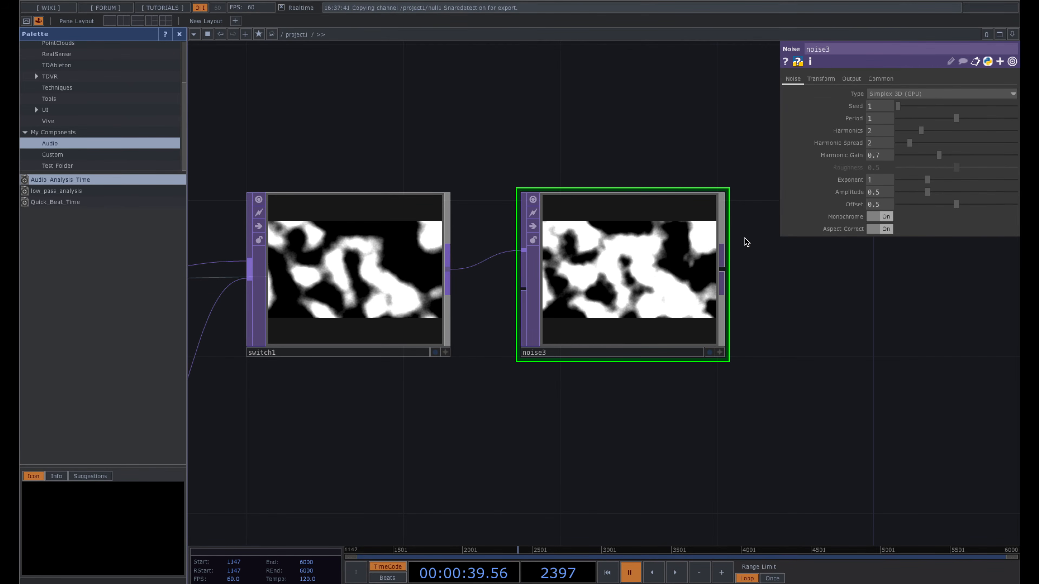
- Set noise3's Output Resolution to Parent Panel Size and Pixel Format to 32-bit float (RGBA)
click(882, 79)
click(888, 94)
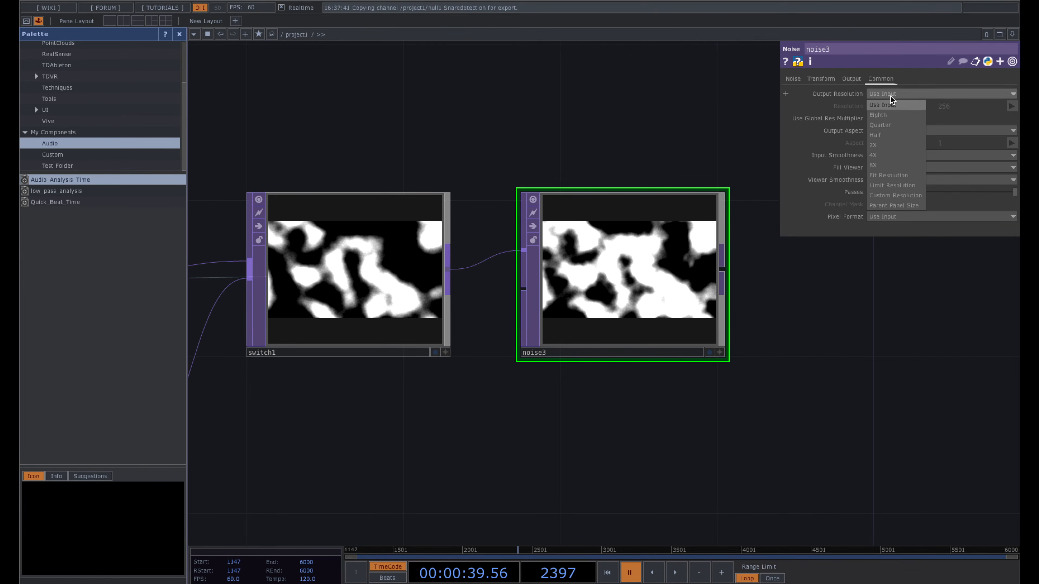
click(898, 205)
click(900, 215)
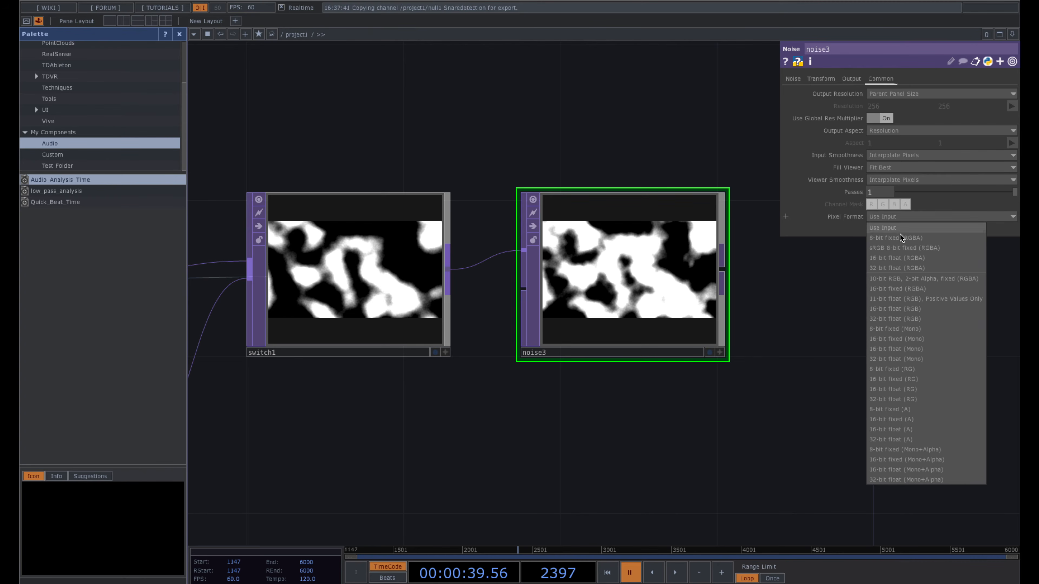
click(902, 268)
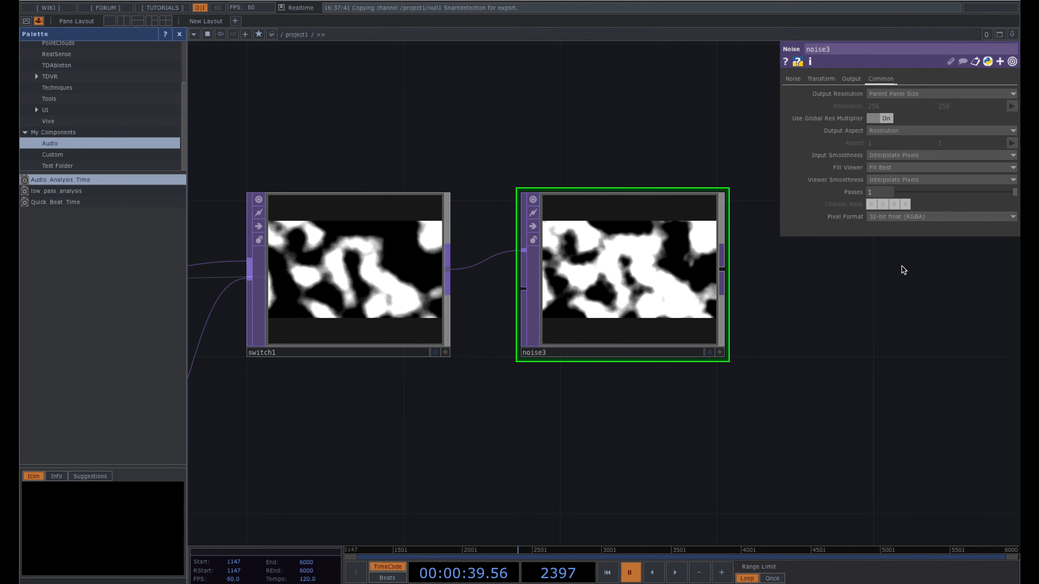
click(797, 80)
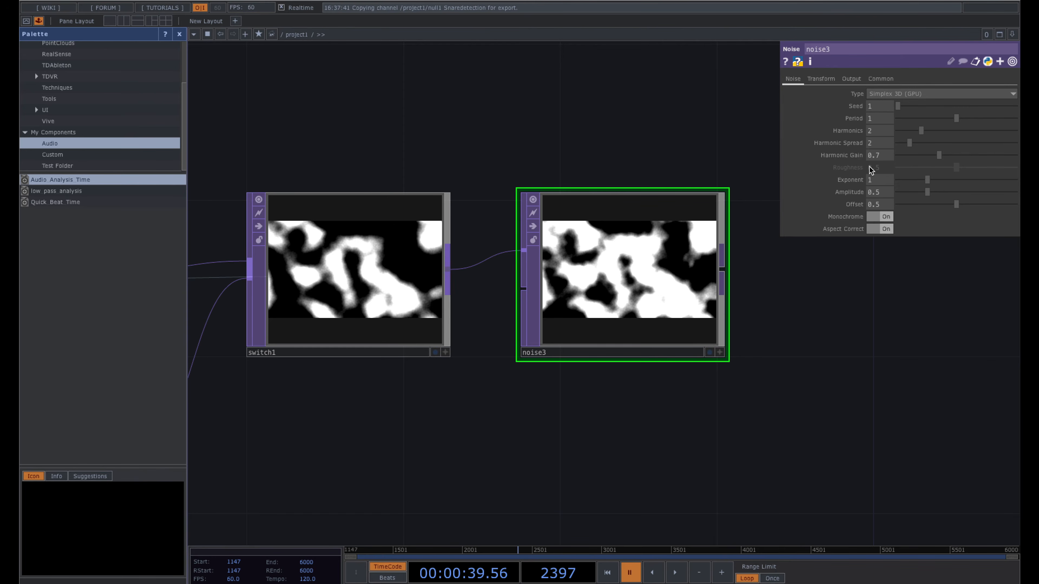
- Turn off noise3's Monochrome; set Period 30, lower Harmonic Spread, Offset 0, Amplitude 1.133
click(879, 217)
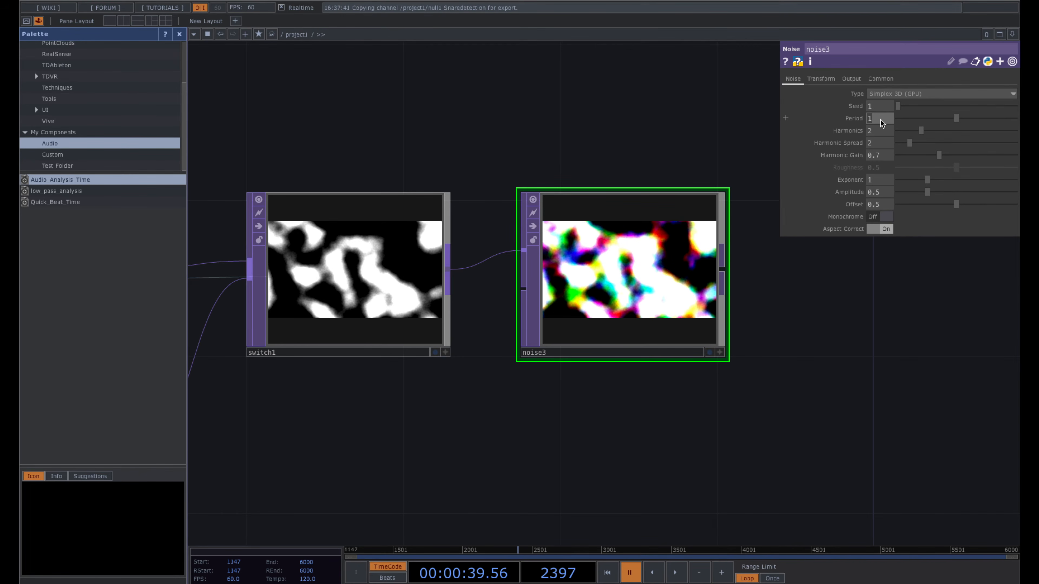
drag(957, 120, 1016, 121)
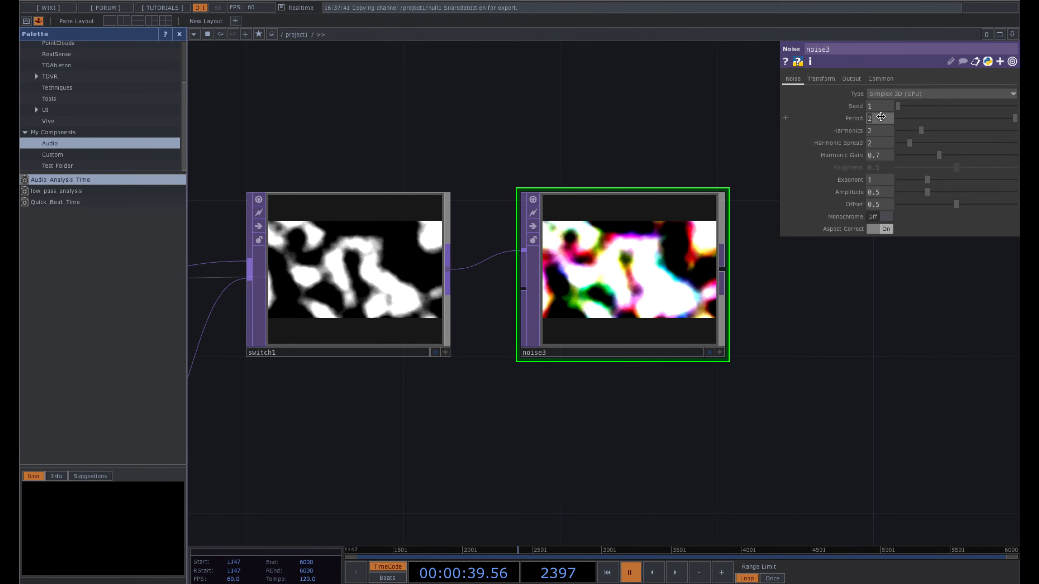
key(Return)
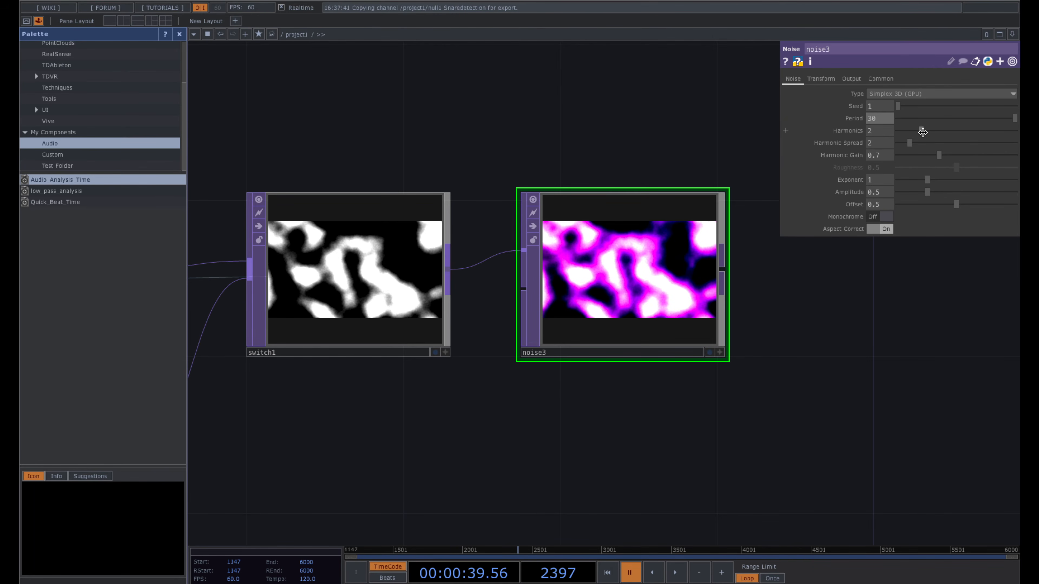
drag(911, 144, 886, 144)
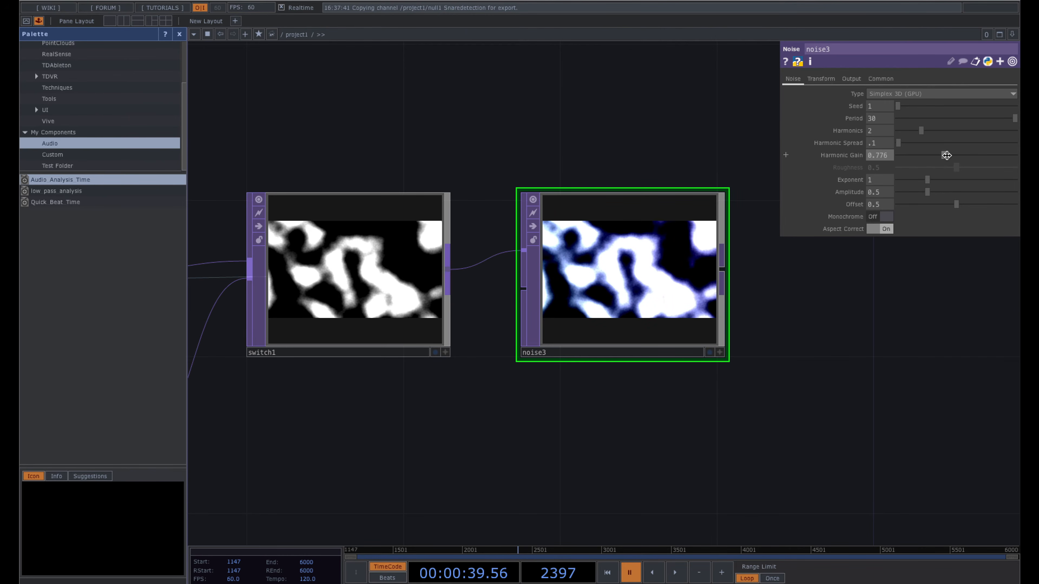
drag(953, 207, 875, 207)
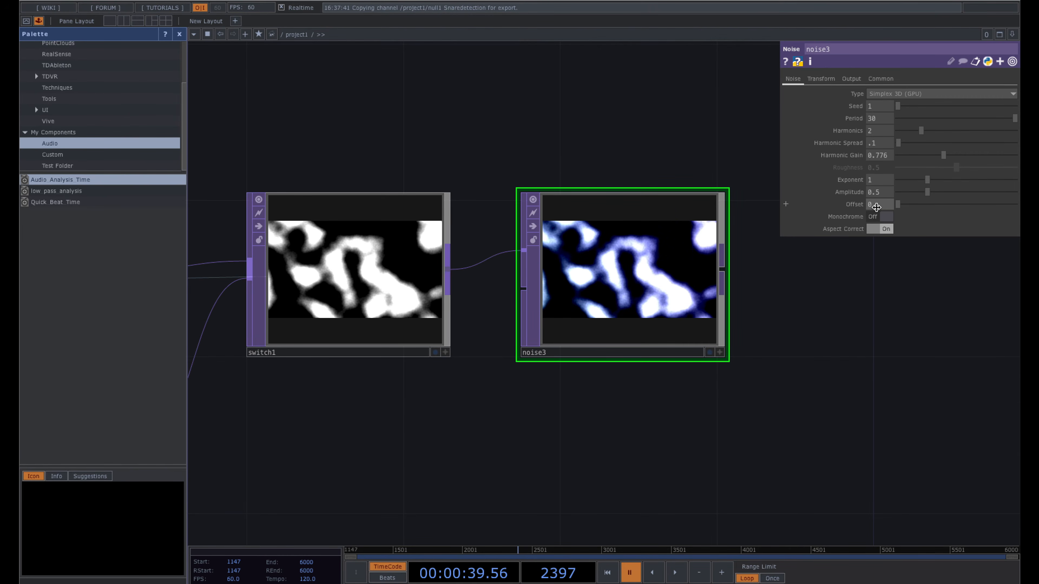
click(875, 207)
drag(927, 193, 971, 198)
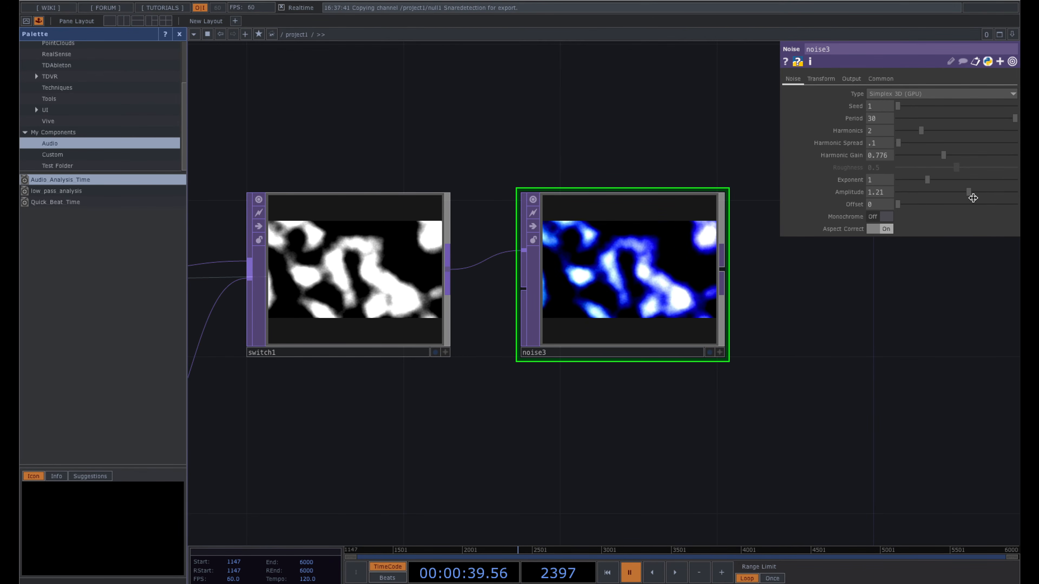
scroll(479, 141, down, 3)
drag(386, 130, 569, 129)
mouse_move(452, 124)
mouse_down()
mouse_move(490, 123)
mouse_move(445, 140)
mouse_up()
- Copy noise1's audio-driven Translate Z expression into noise3's Translate Z
click(407, 224)
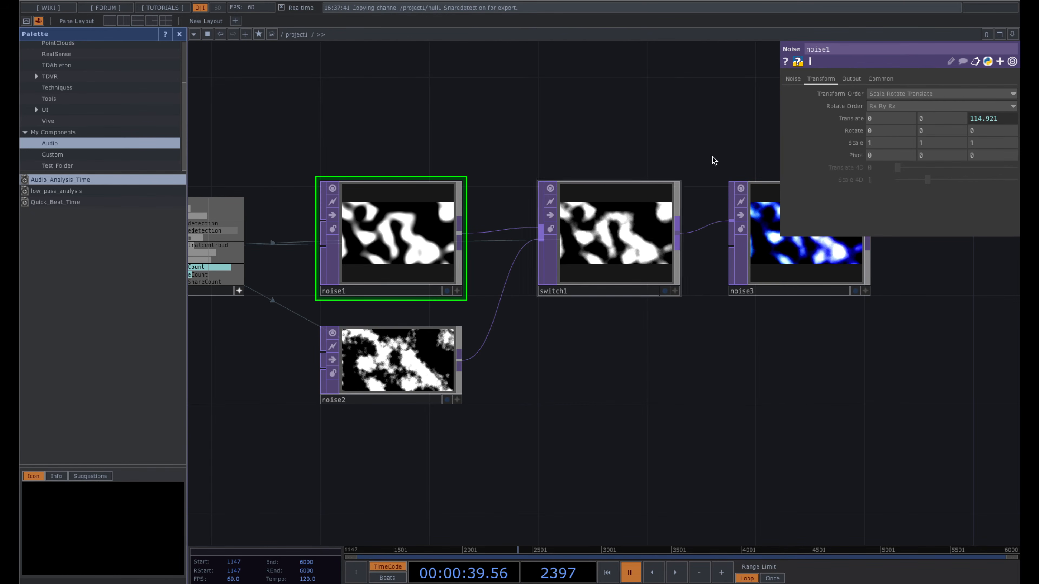
click(850, 118)
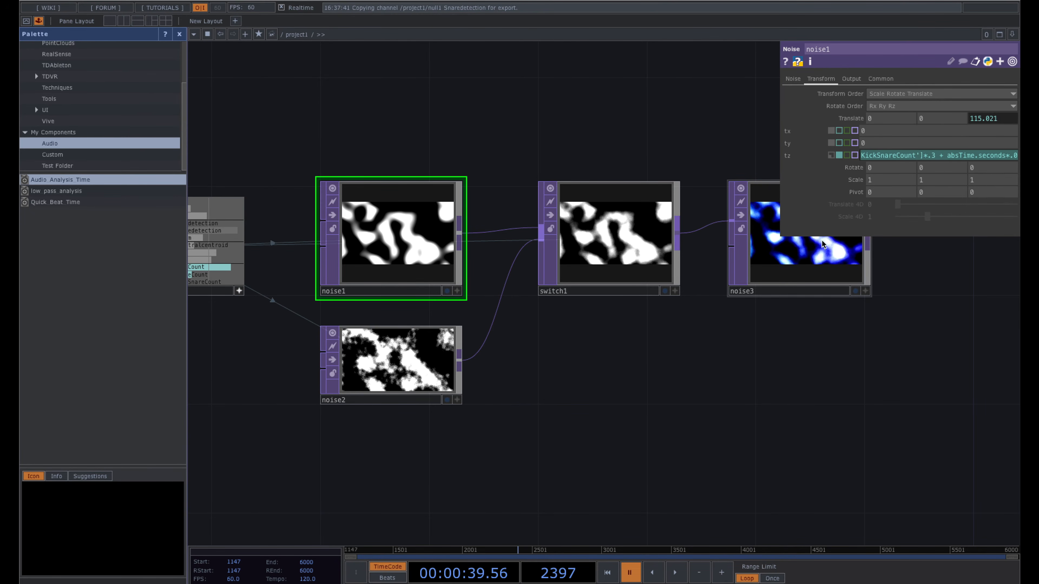
click(834, 237)
drag(719, 117, 661, 115)
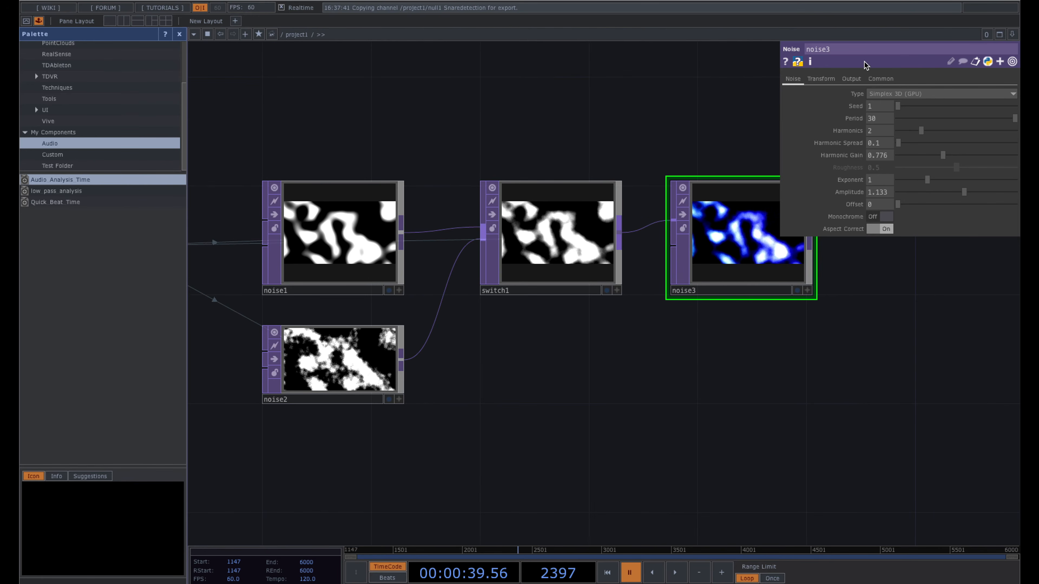
click(821, 78)
key(Return)
- Pan the network so noise3 sits left with free space to its right
drag(675, 404, 504, 431)
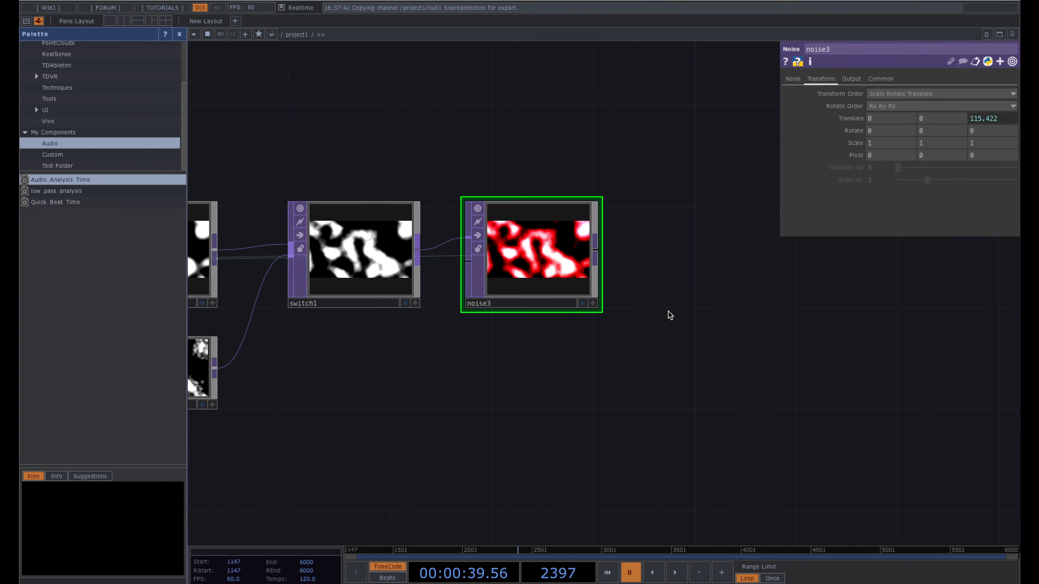
scroll(533, 270, up, 3)
scroll(579, 264, down, 5)
drag(776, 299, 626, 299)
drag(696, 292, 560, 291)
scroll(560, 292, down, 1)
scroll(560, 291, down, 3)
drag(793, 306, 731, 304)
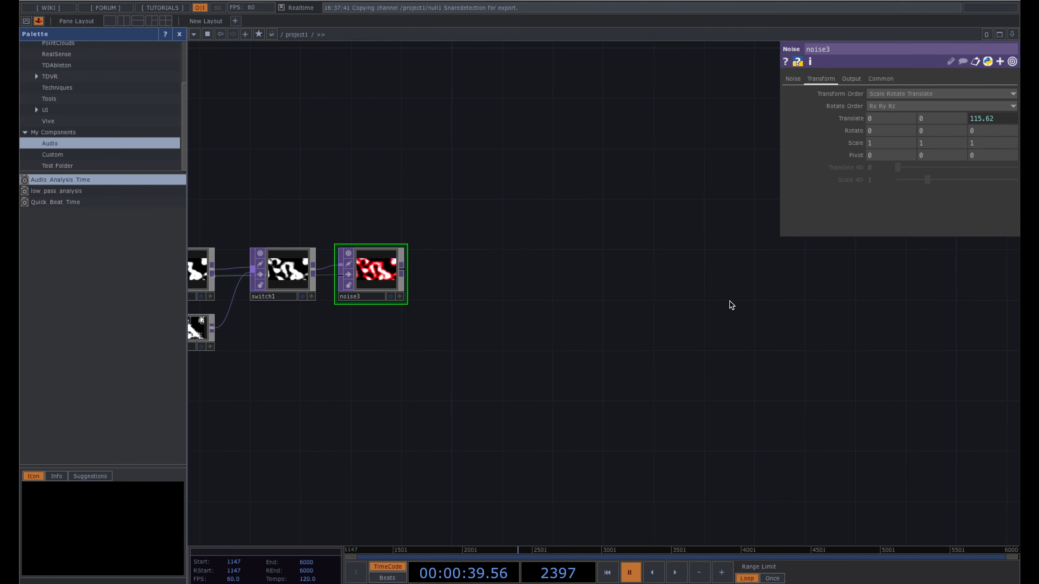
- Add an Out TOP, out1, after noise3 and display it behind the network
right_click(403, 268)
text(out)
click(350, 344)
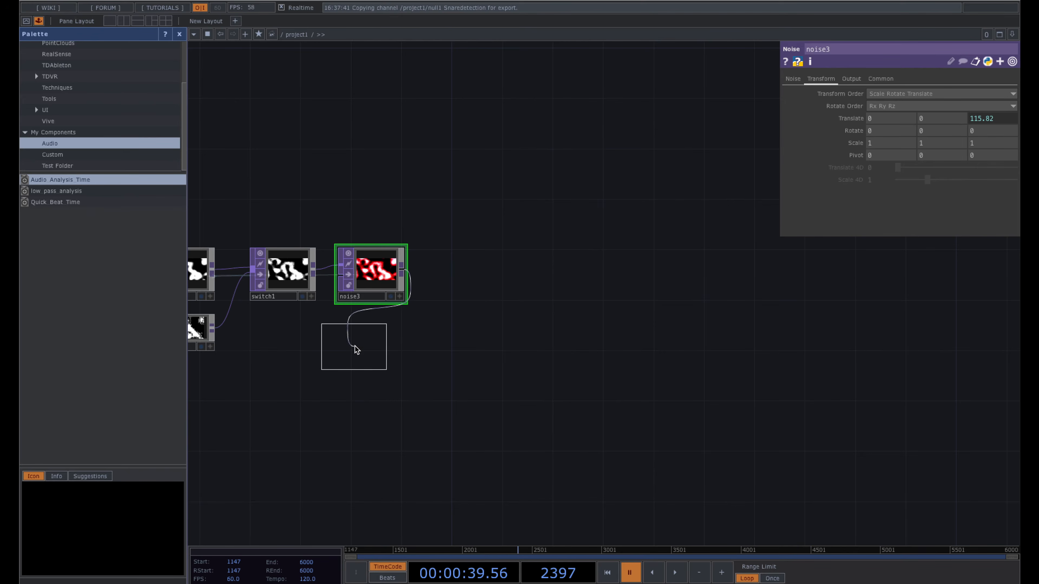
click(1014, 275)
drag(702, 331, 544, 332)
drag(852, 286, 877, 274)
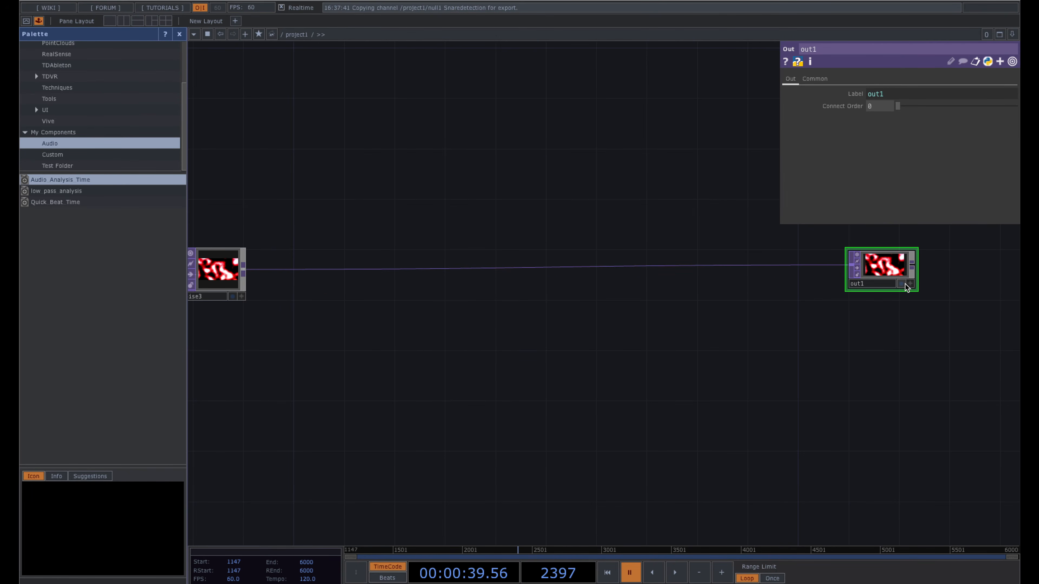
click(902, 284)
- Jump back to around frame 1780 and play the animated noise, then pause
drag(375, 347, 644, 352)
drag(714, 352, 758, 358)
drag(670, 223, 714, 223)
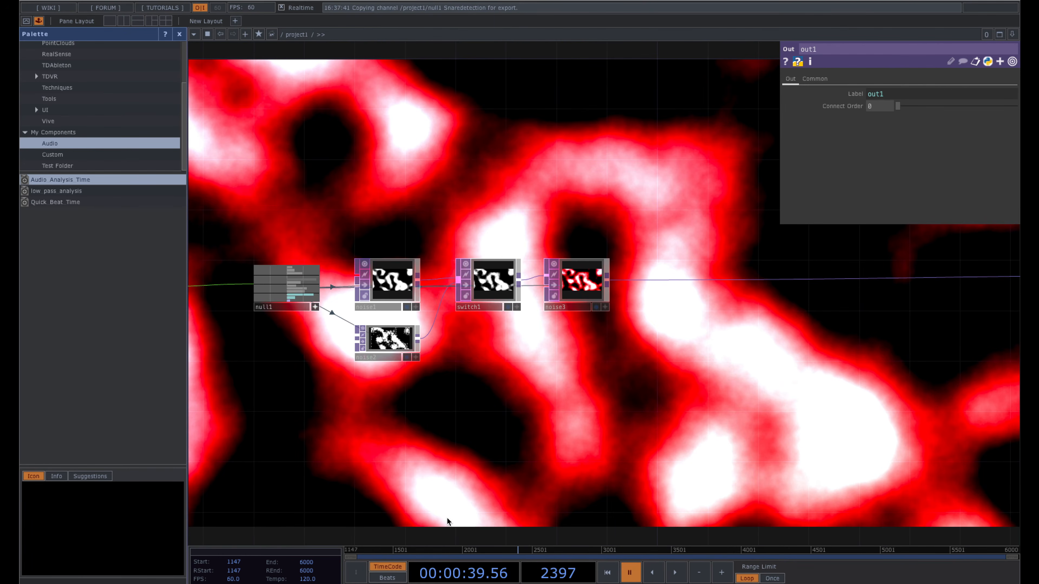
click(432, 550)
key(space)
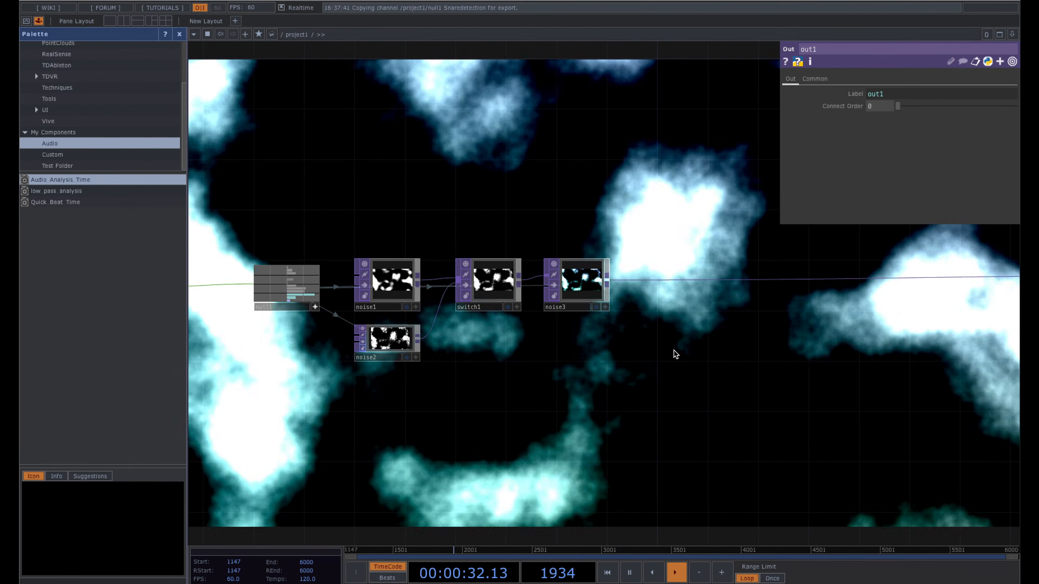
drag(669, 306, 632, 329)
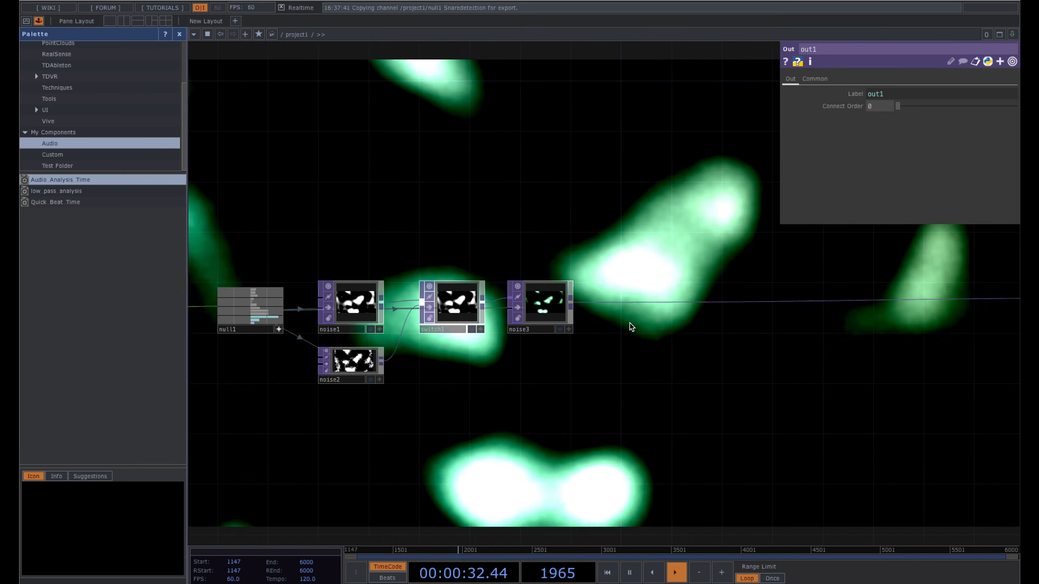
scroll(633, 329, up, 3)
key(space)
drag(624, 276, 525, 265)
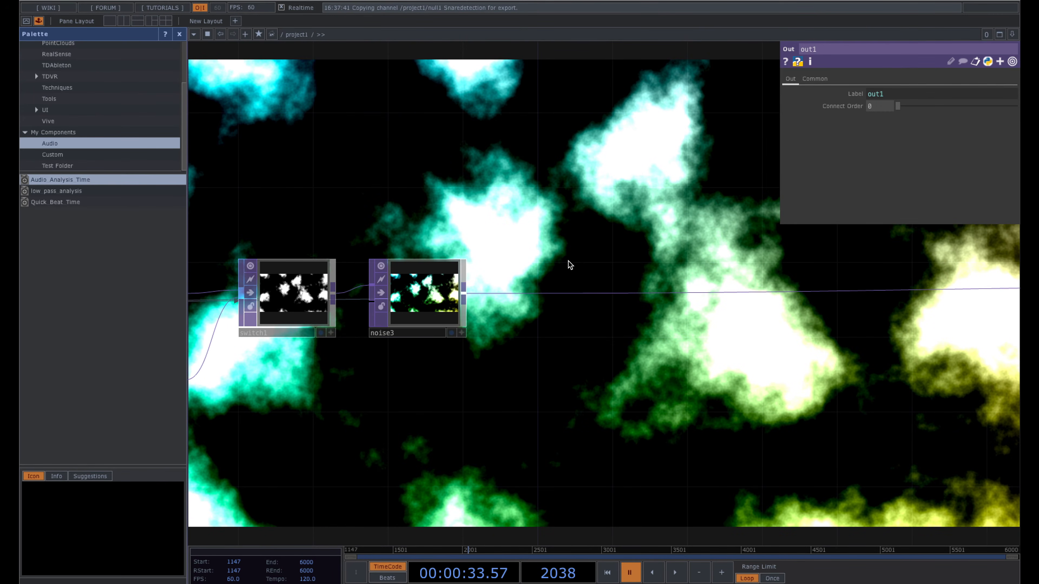
scroll(596, 262, down, 3)
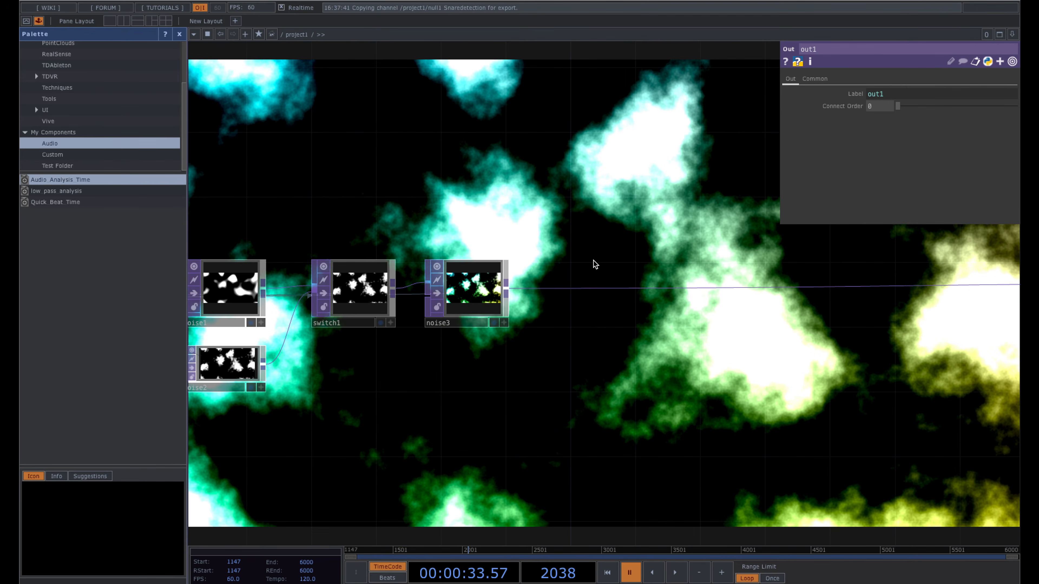
key(Tab)
- Add a Displace TOP, displace1, after noise3 and move it clear of the wire
text(displace)
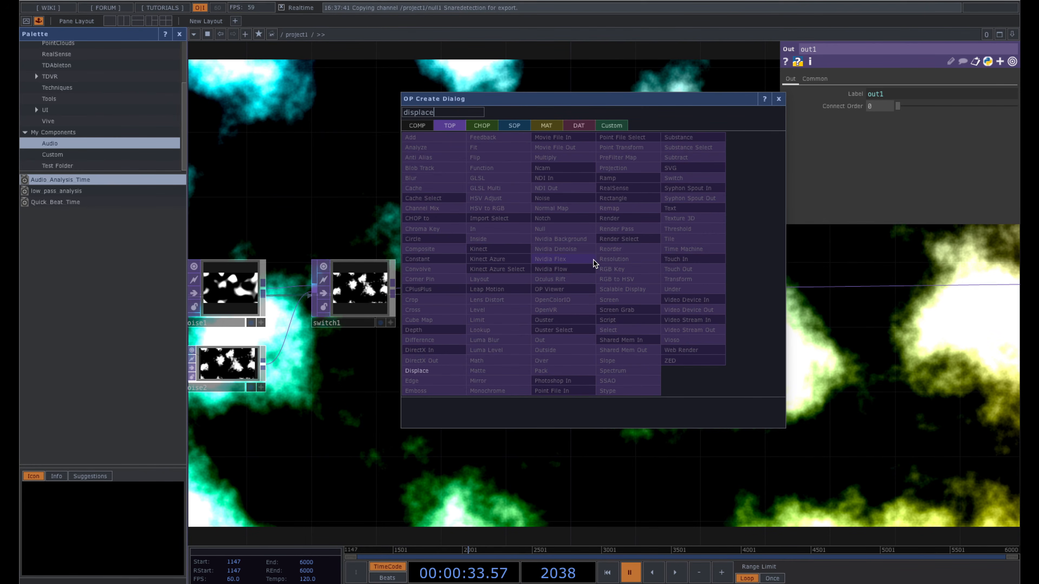
click(442, 368)
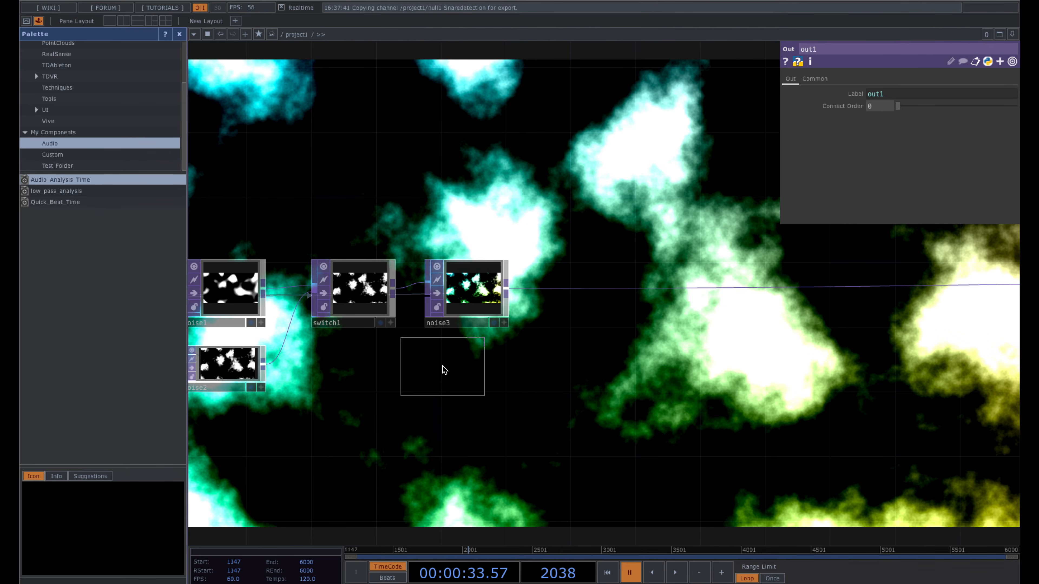
click(597, 300)
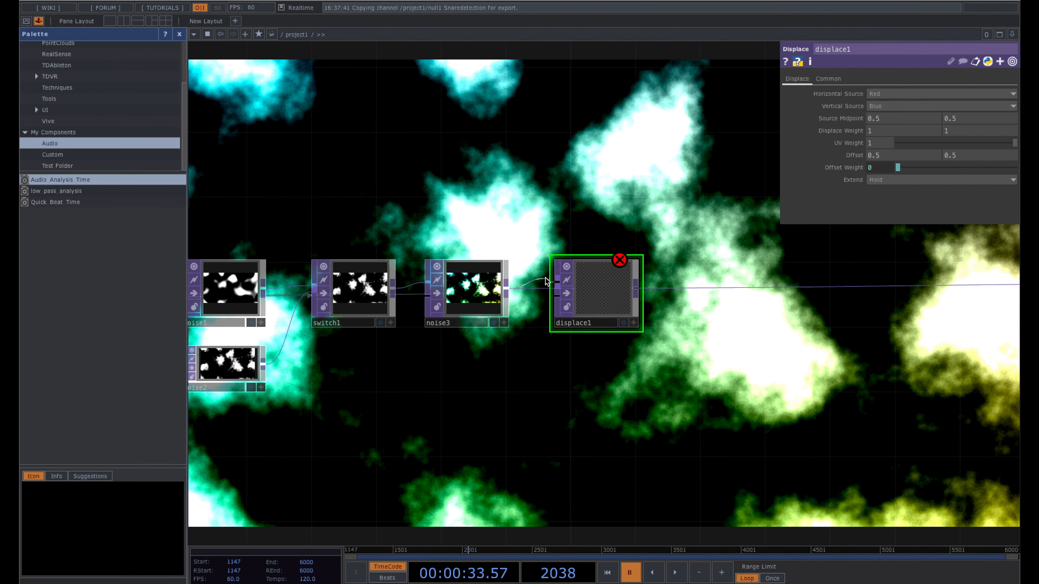
drag(595, 293, 643, 309)
drag(522, 374, 518, 339)
drag(634, 275, 632, 292)
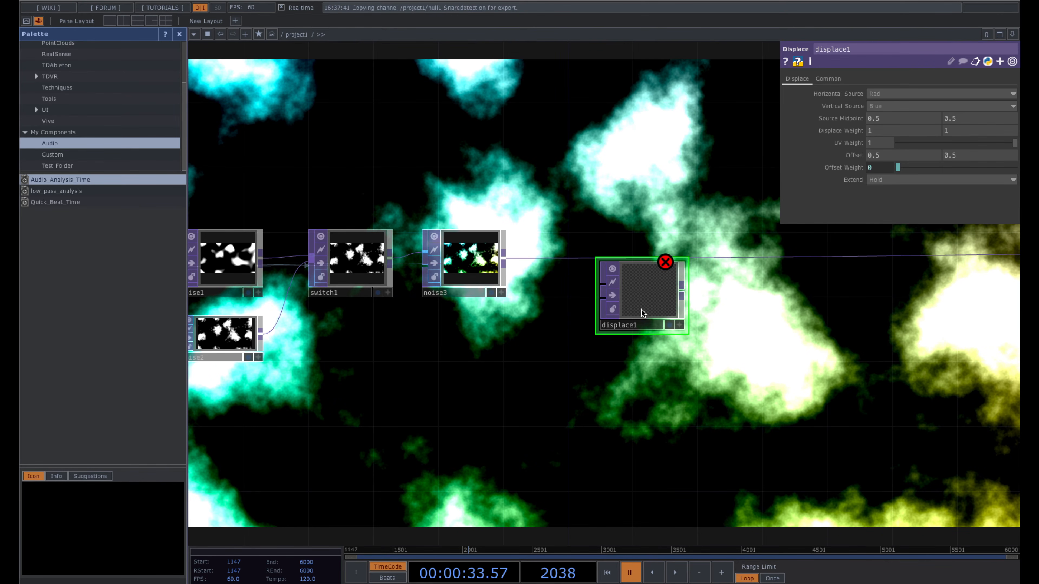
drag(644, 312, 645, 329)
- Add a Circle TOP, circle1, and wire it into displace1
key(Tab)
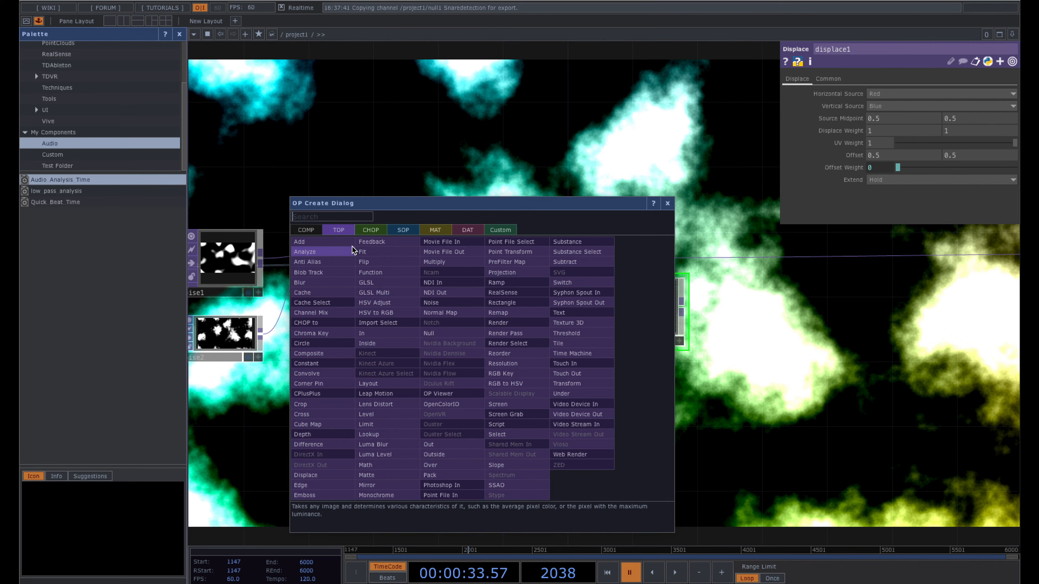
text(c)
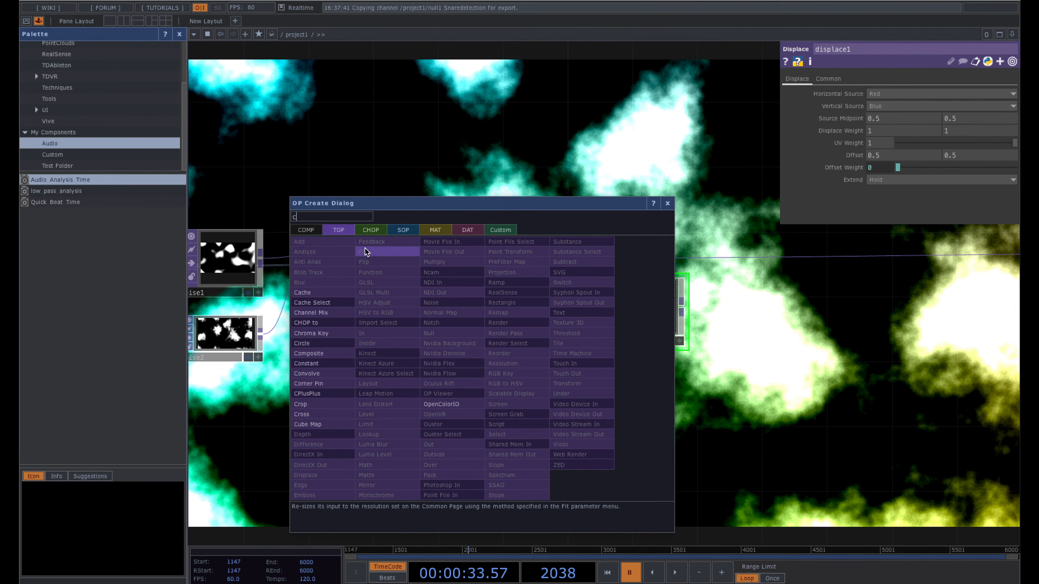
text(irc)
click(328, 343)
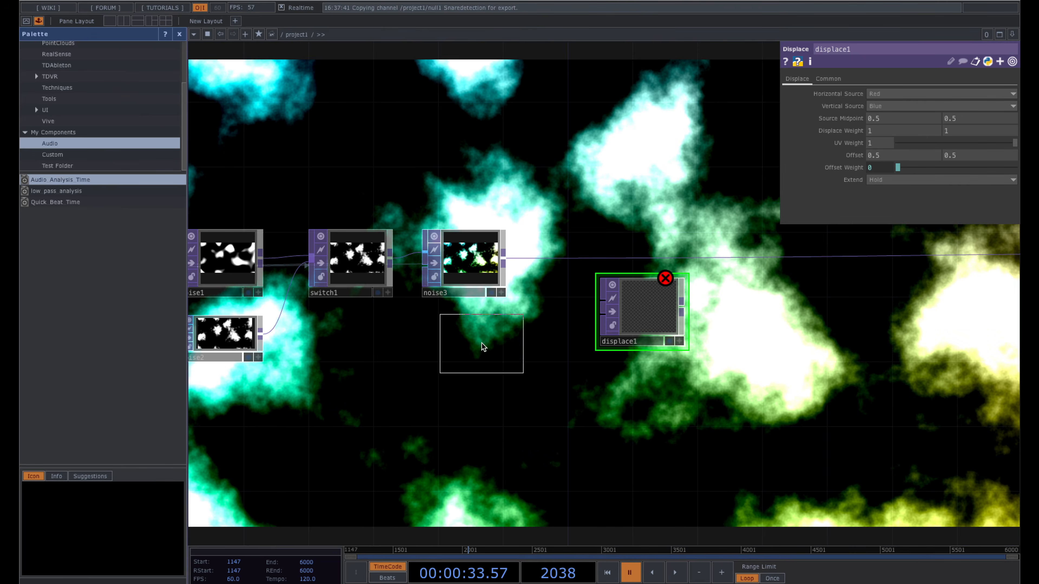
click(528, 339)
drag(519, 339, 603, 301)
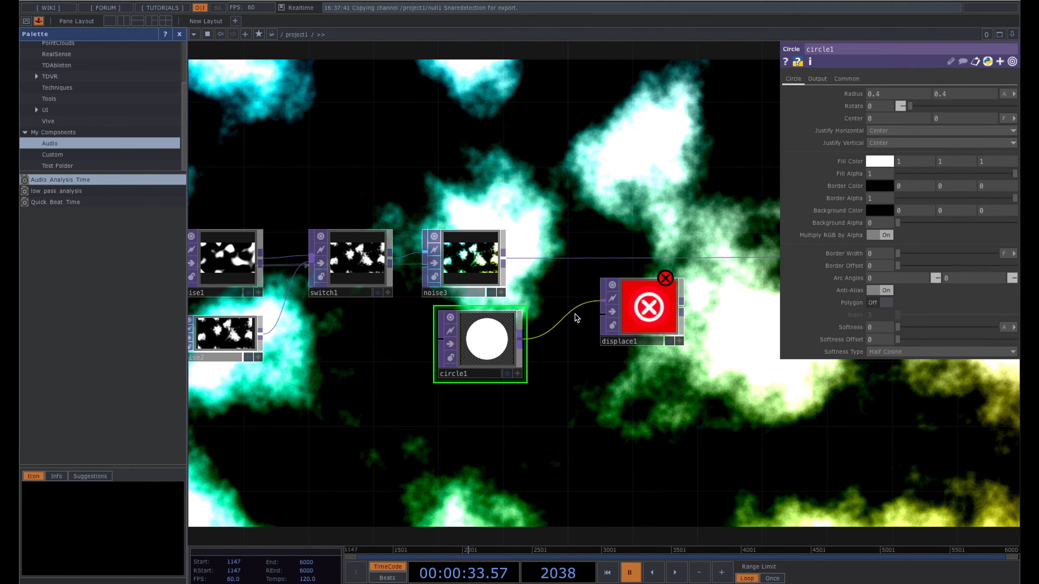
mouse_move(484, 360)
mouse_down()
mouse_move(511, 359)
mouse_move(500, 357)
mouse_up()
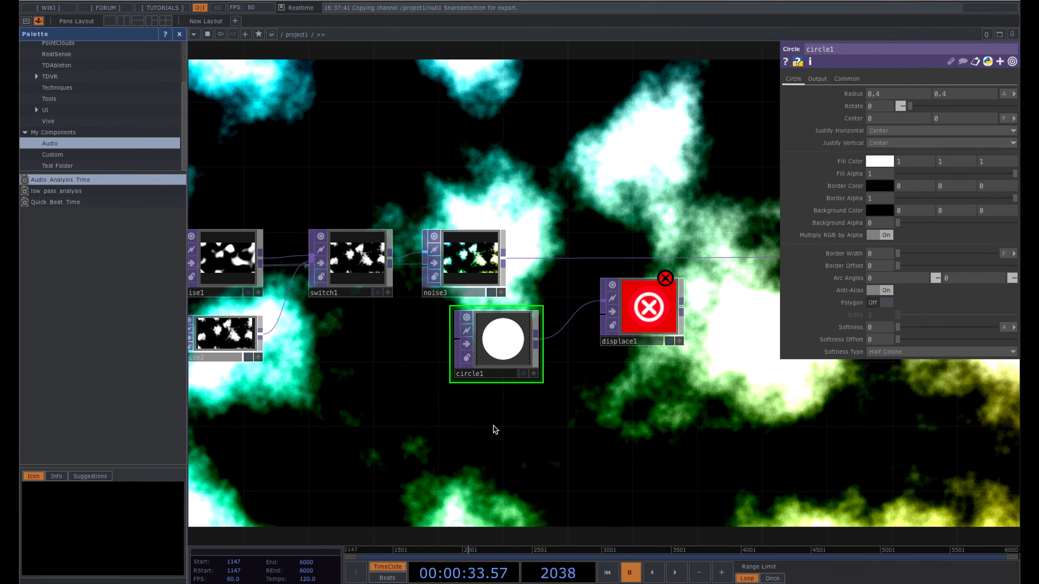
key(Tab)
- Add a Constant TOP and wire it into displace1's second input, placed below circle1
text(const)
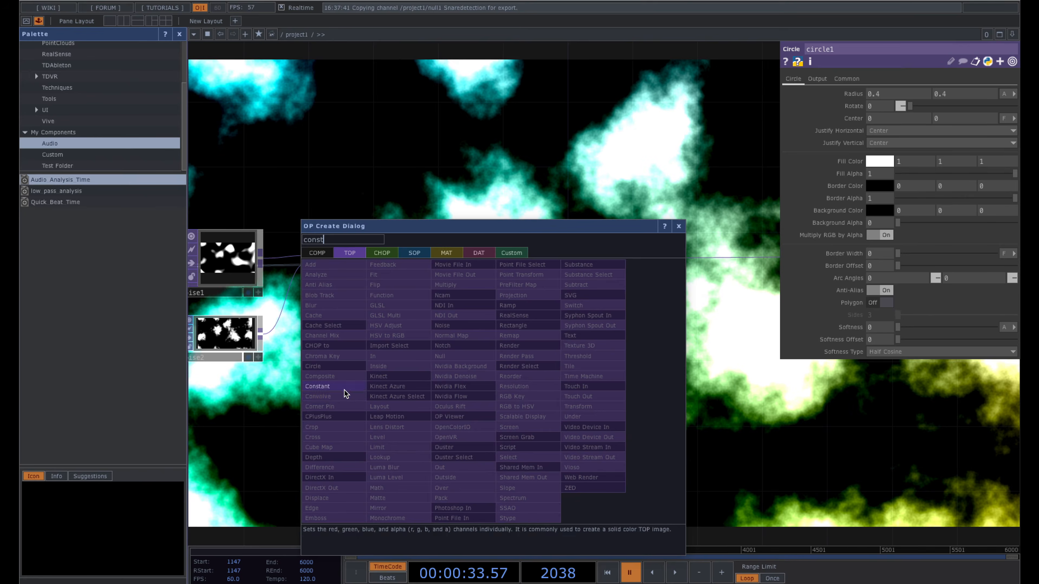
click(344, 388)
click(432, 428)
drag(471, 417, 602, 314)
drag(445, 401, 509, 417)
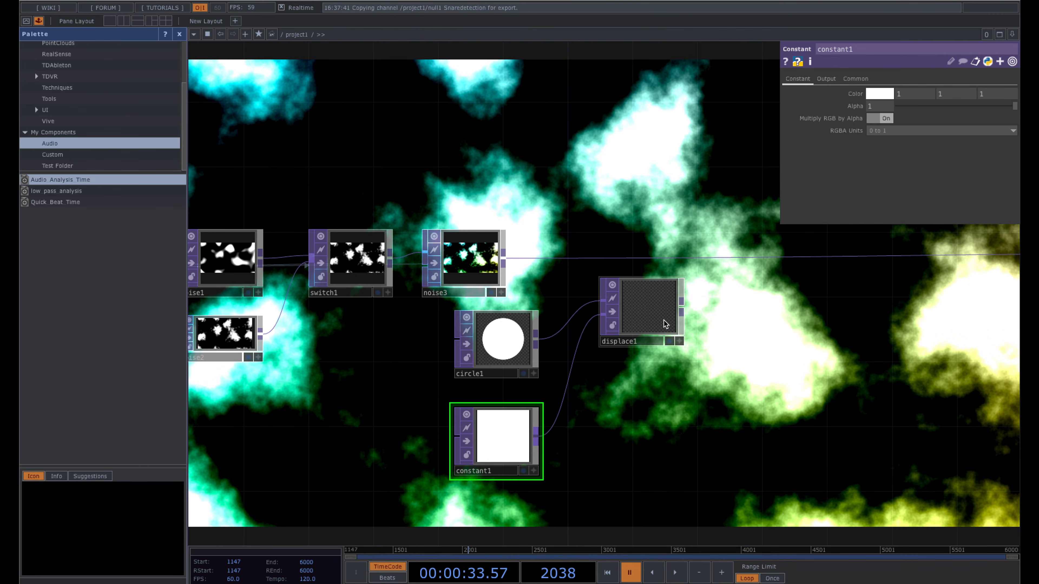
drag(654, 311, 654, 327)
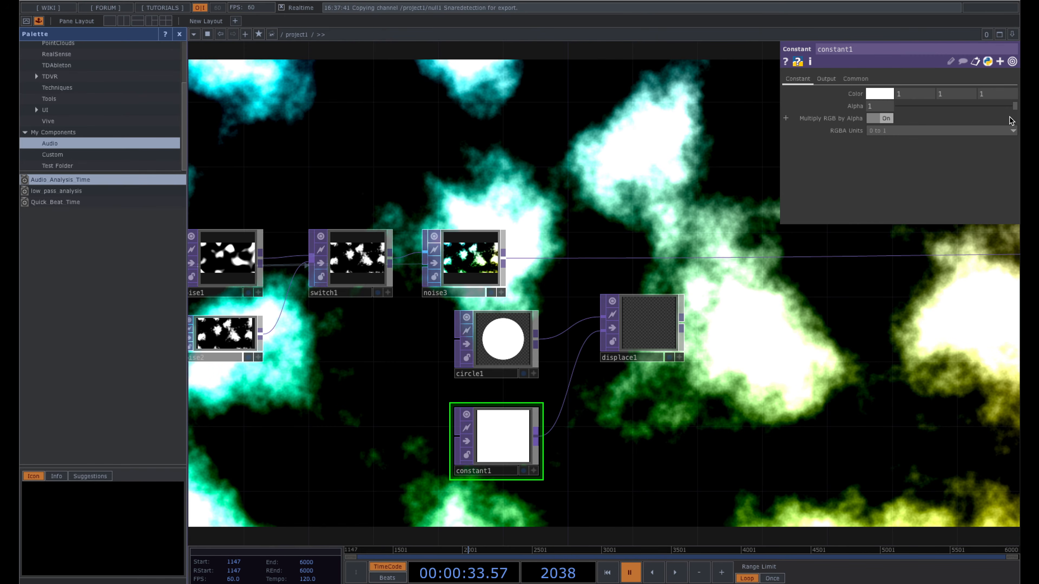
- Set constant1's alpha to 0.5 and reposition displace1 beside circle1
drag(1015, 109, 952, 107)
click(876, 108)
text(.5)
key(Return)
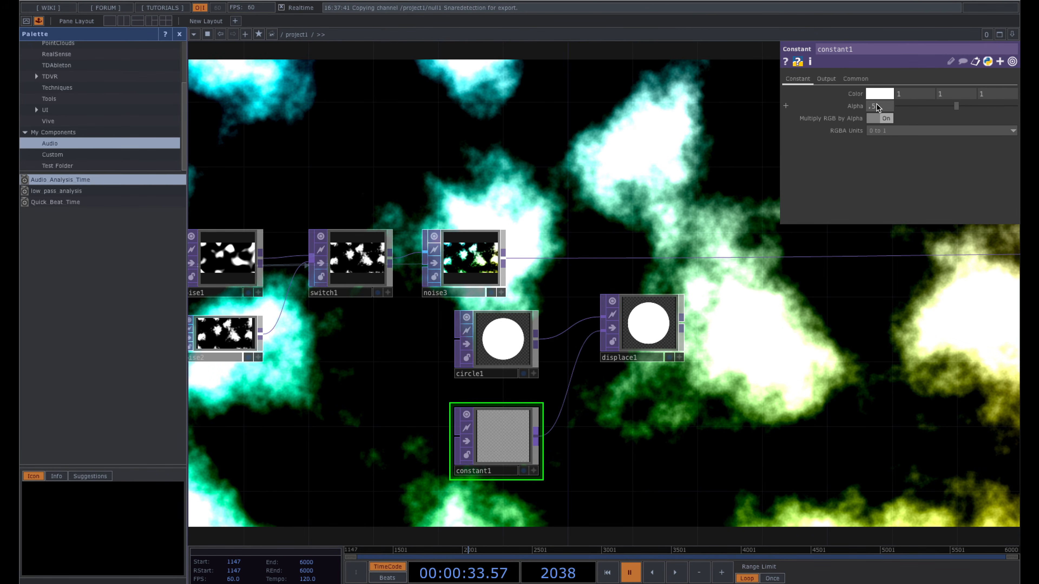
drag(632, 381, 617, 324)
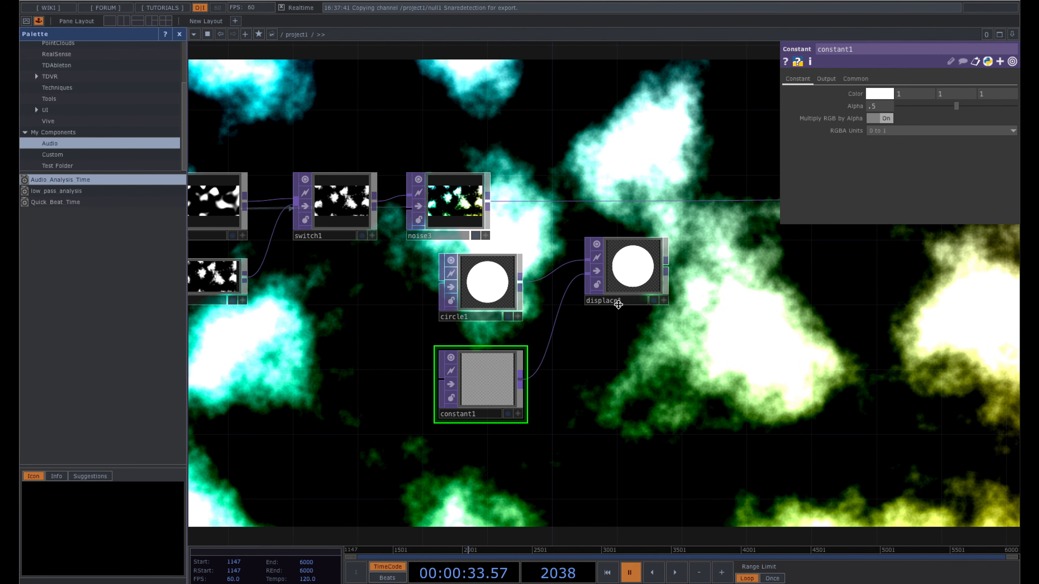
drag(634, 273, 635, 305)
click(635, 306)
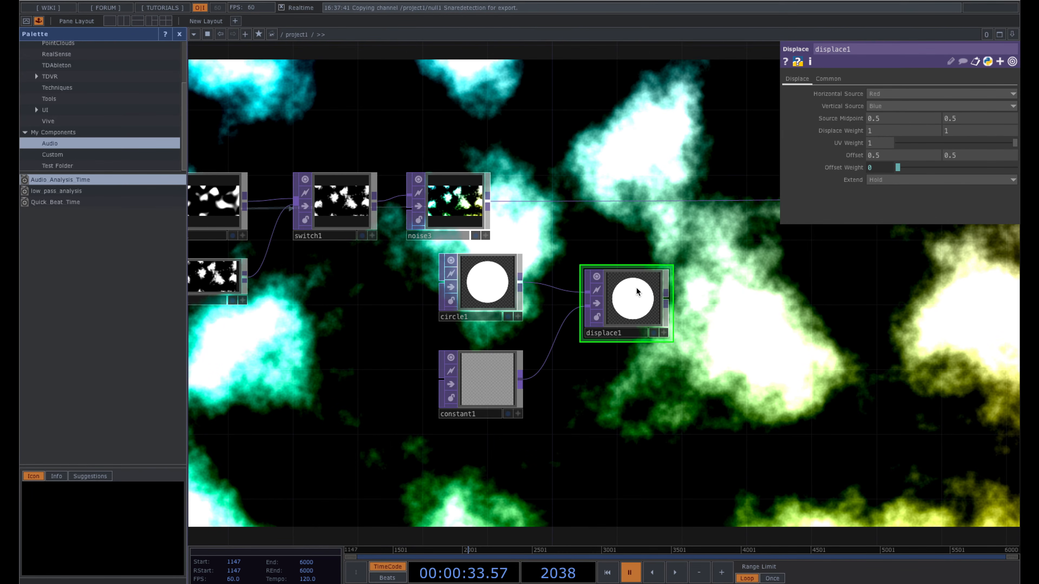
drag(636, 303, 636, 288)
- Set constant1's colour to 1.1, 1, 0.9 for a pale yellow tint
click(500, 377)
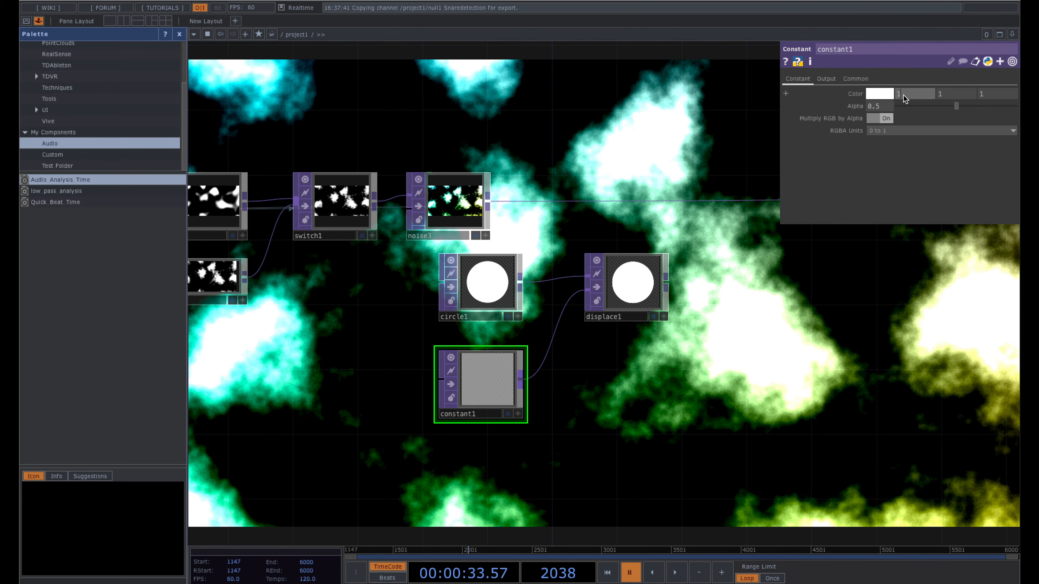
key(Return)
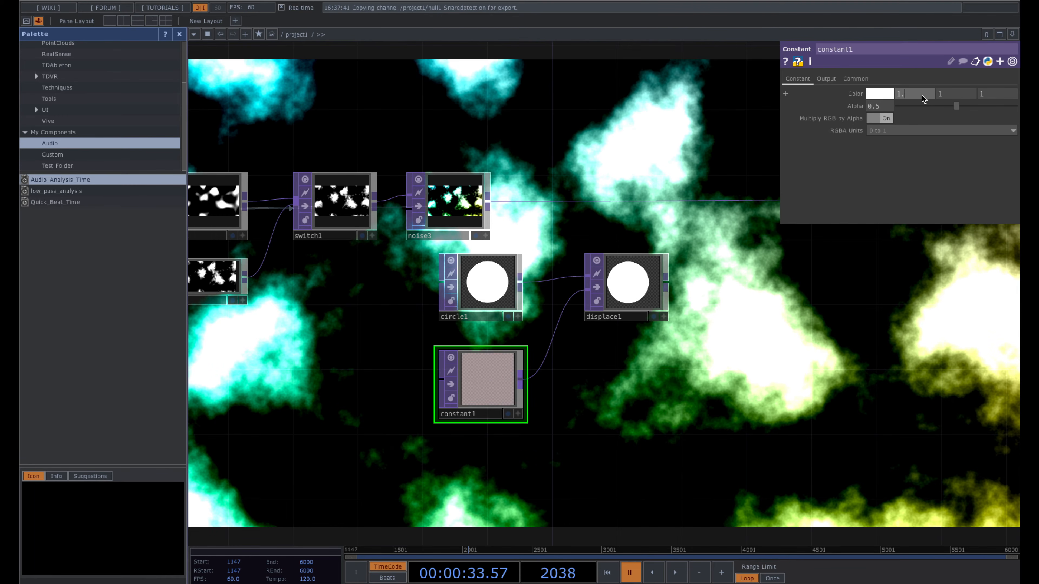
click(922, 95)
text(.9)
key(Return)
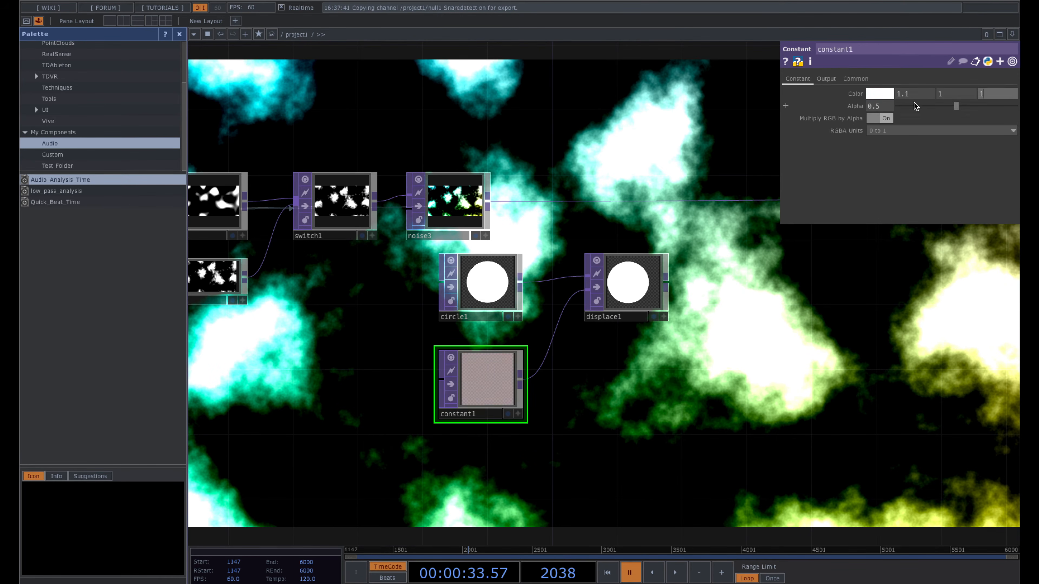
key(Return)
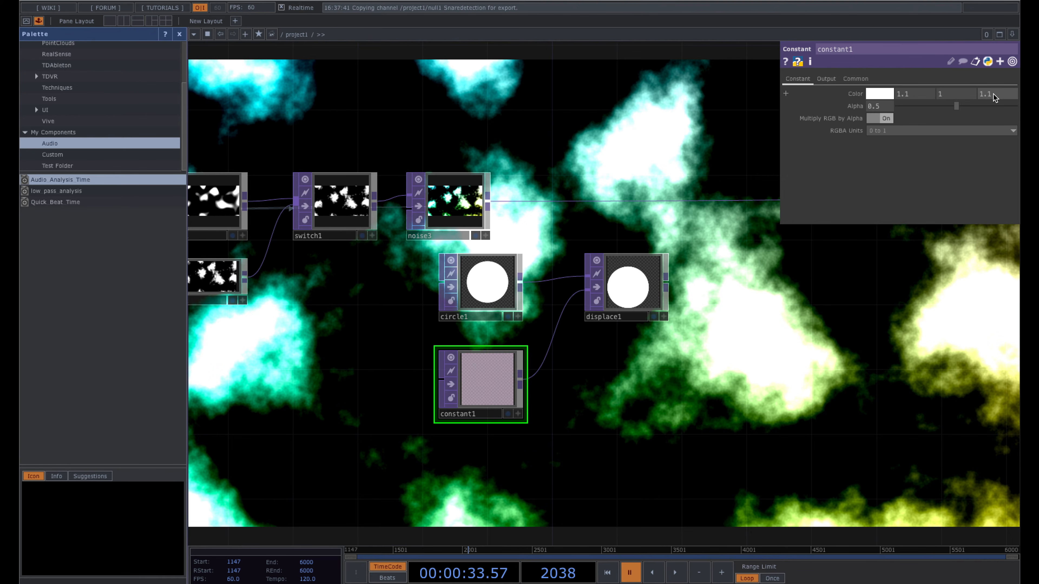
click(994, 97)
text(.9)
key(Return)
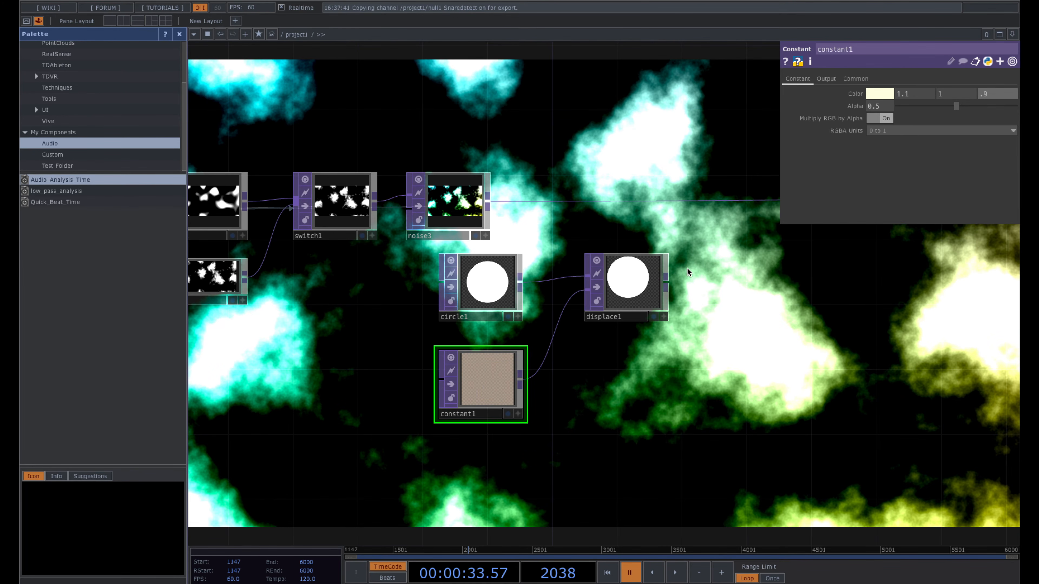
- Delete constant1 and circle1, then wire noise3 into displace1
key(Delete)
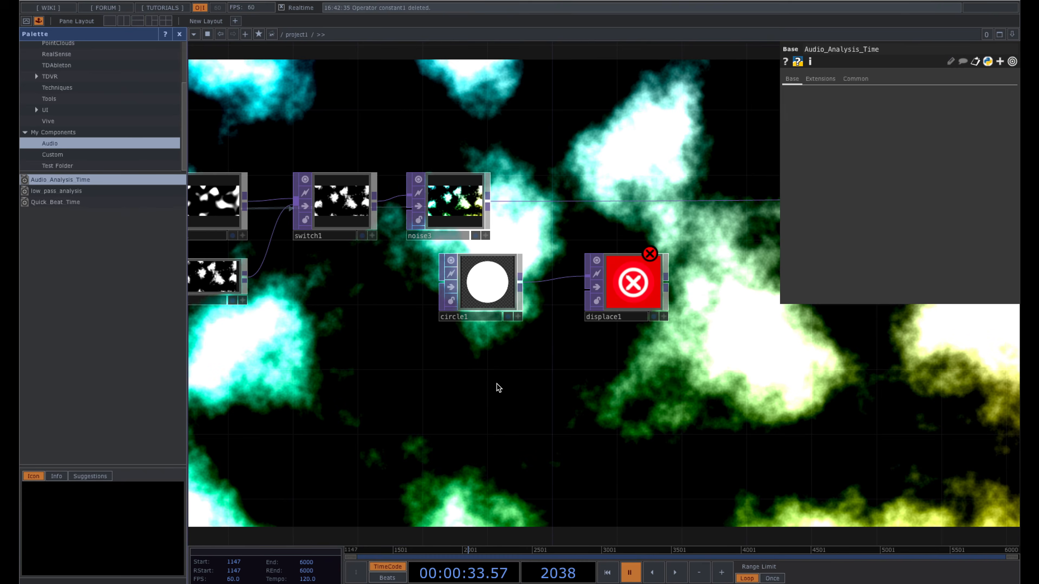
click(487, 299)
key(Delete)
drag(618, 287, 570, 205)
drag(488, 200, 540, 215)
- Set displace1's Displace Weight to 0.1, 0.1
scroll(566, 213, up, 4)
click(567, 214)
scroll(573, 208, up, 4)
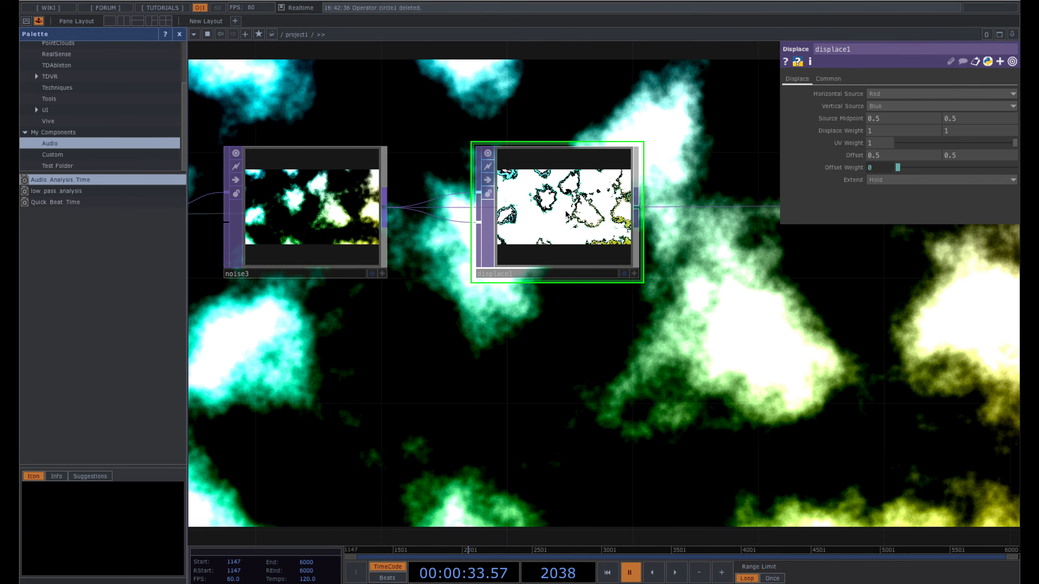
scroll(627, 224, down, 2)
scroll(624, 223, down, 4)
drag(649, 287, 544, 286)
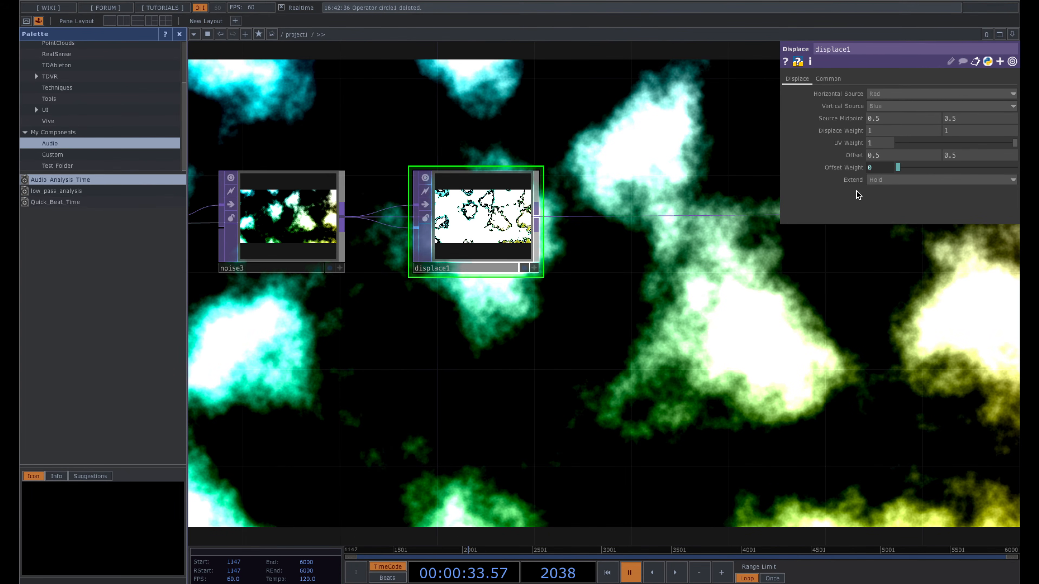
click(892, 131)
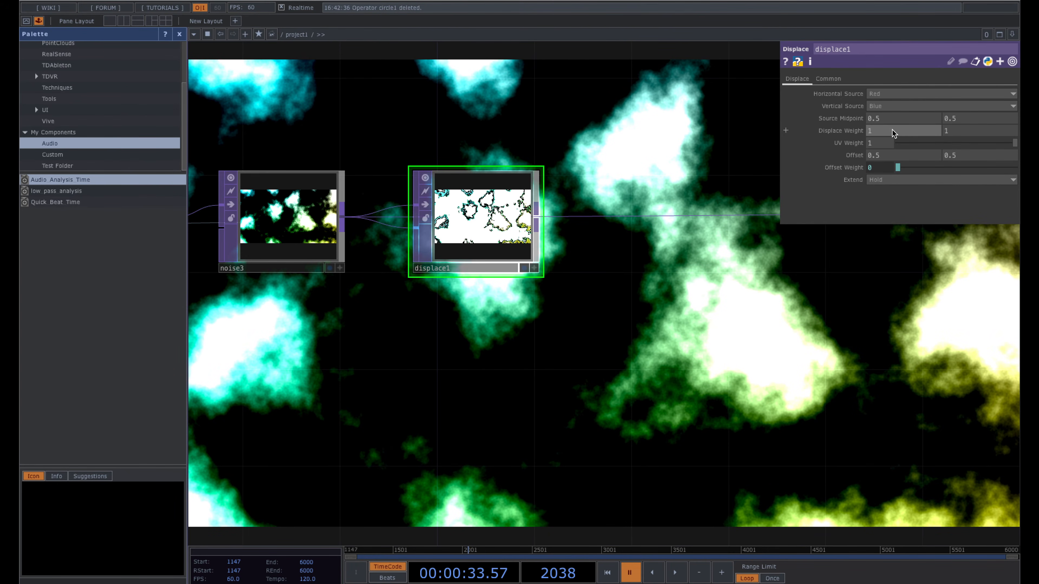
text(.1)
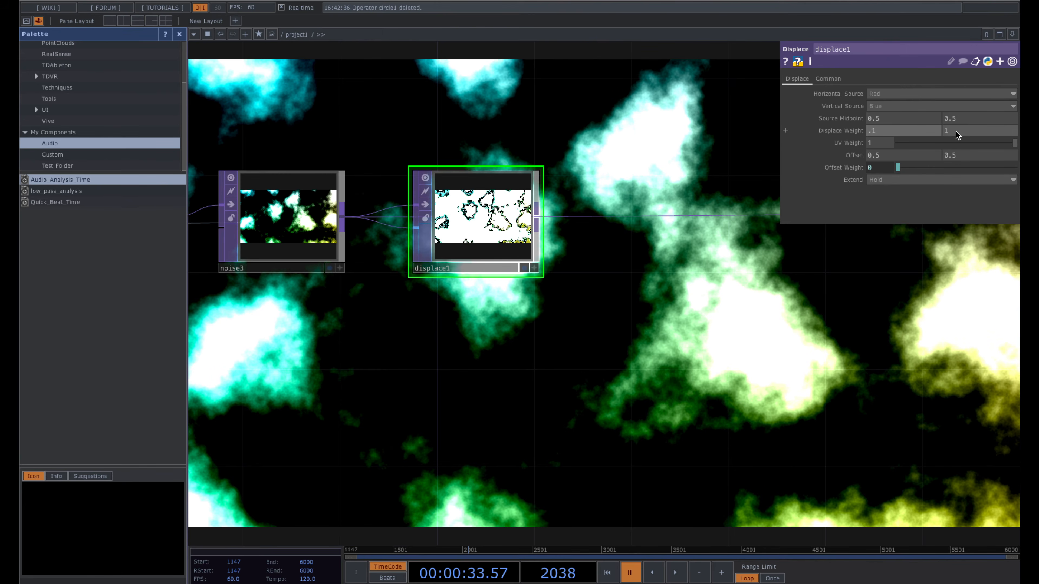
click(959, 131)
text(.1)
key(Return)
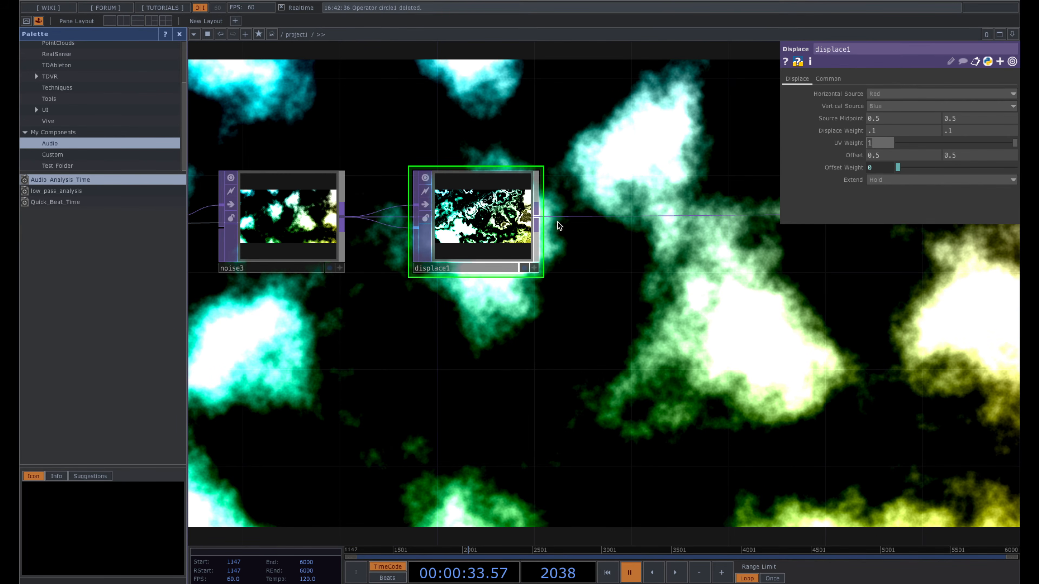
- Drop displace1 onto noise3's output wire and briefly play the animation to check it
drag(600, 217, 601, 217)
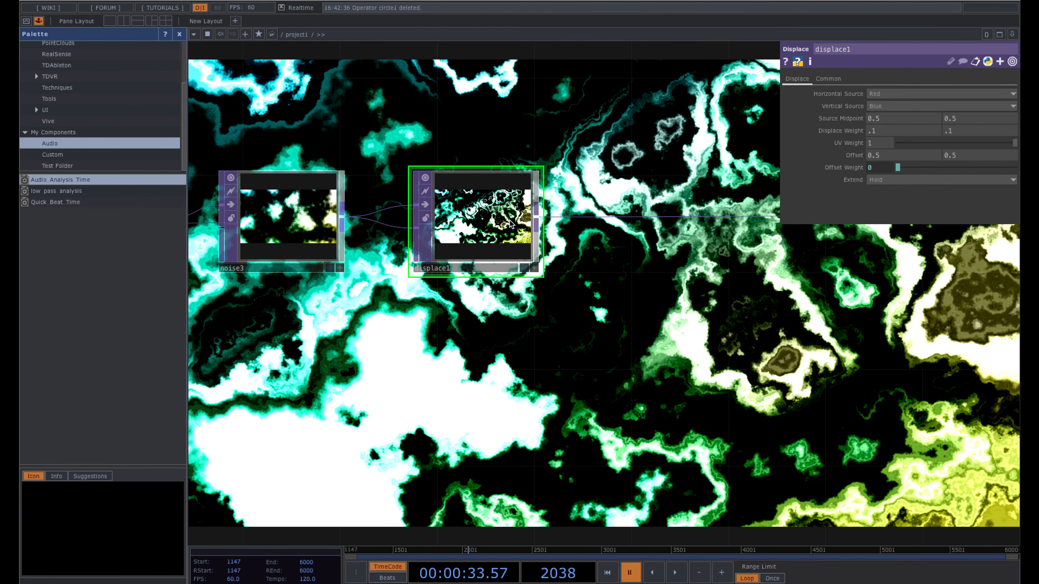
drag(517, 351, 582, 351)
key(space)
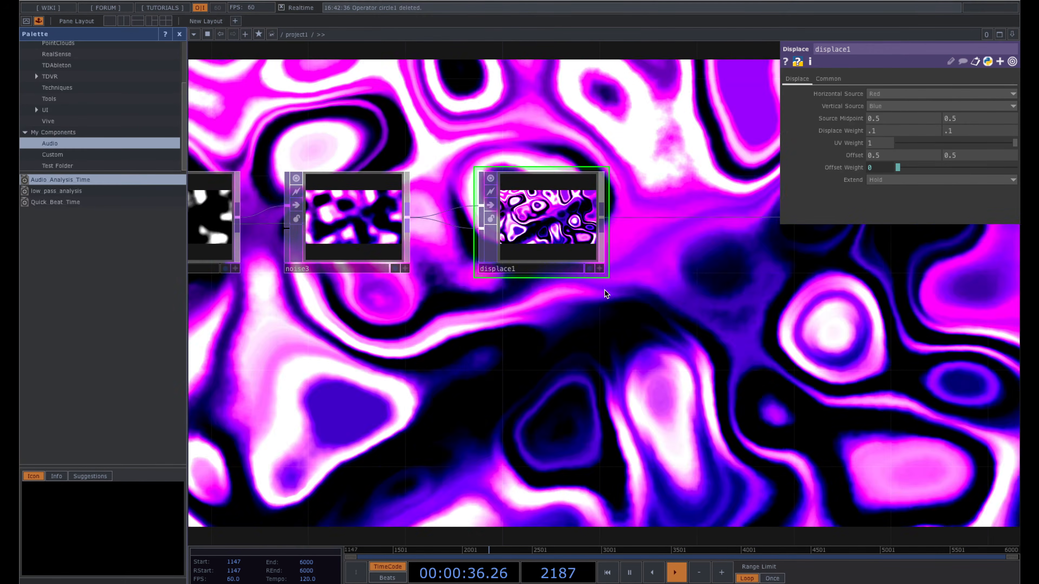
scroll(634, 293, down, 1)
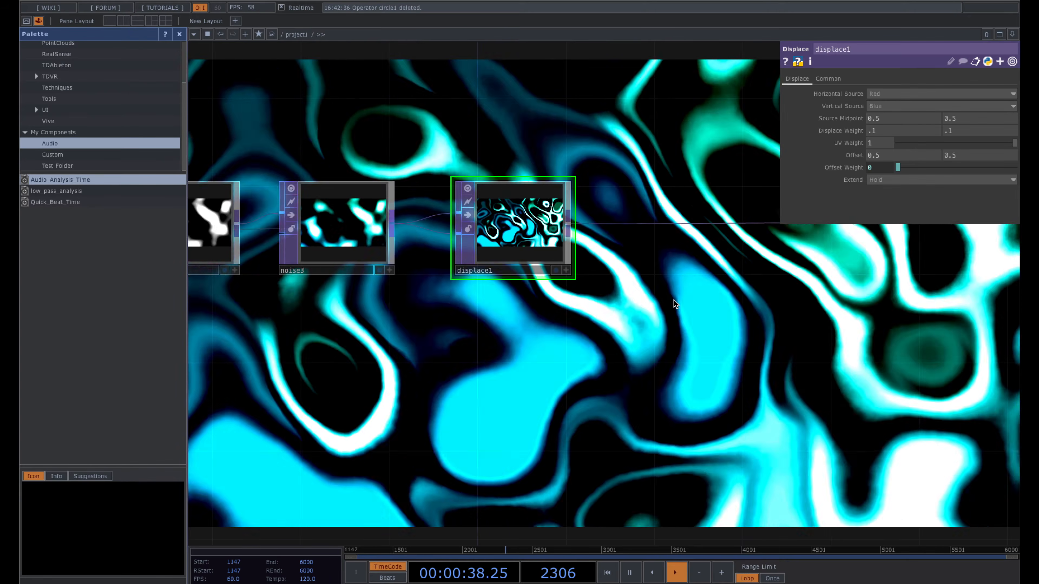
scroll(650, 316, down, 1)
key(space)
scroll(523, 367, down, 3)
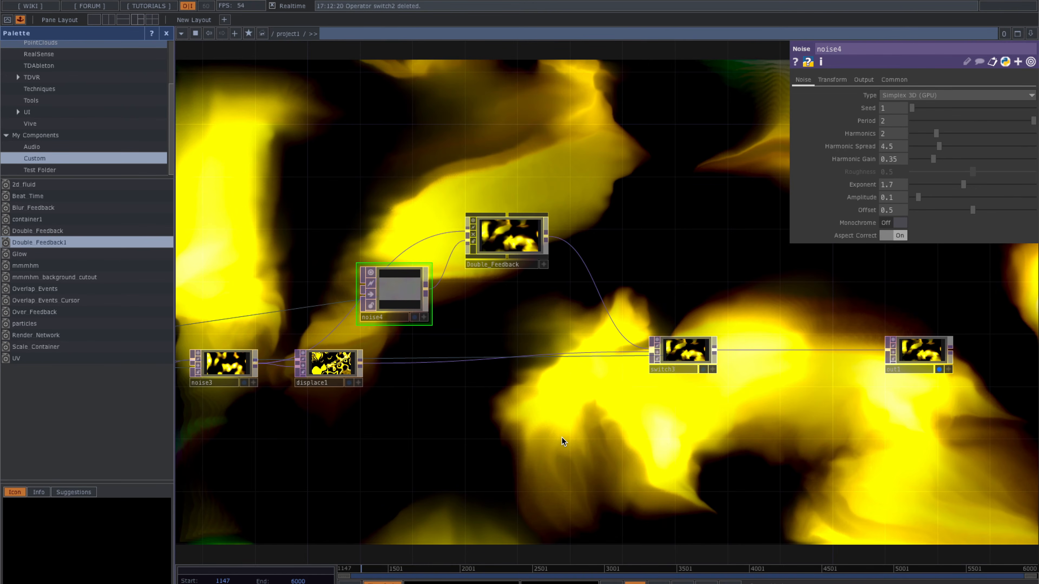
- Select Double_Feedback and hide the parameter pane to show the chain through switch3 to out1
click(490, 224)
drag(647, 188, 618, 187)
drag(647, 234, 632, 234)
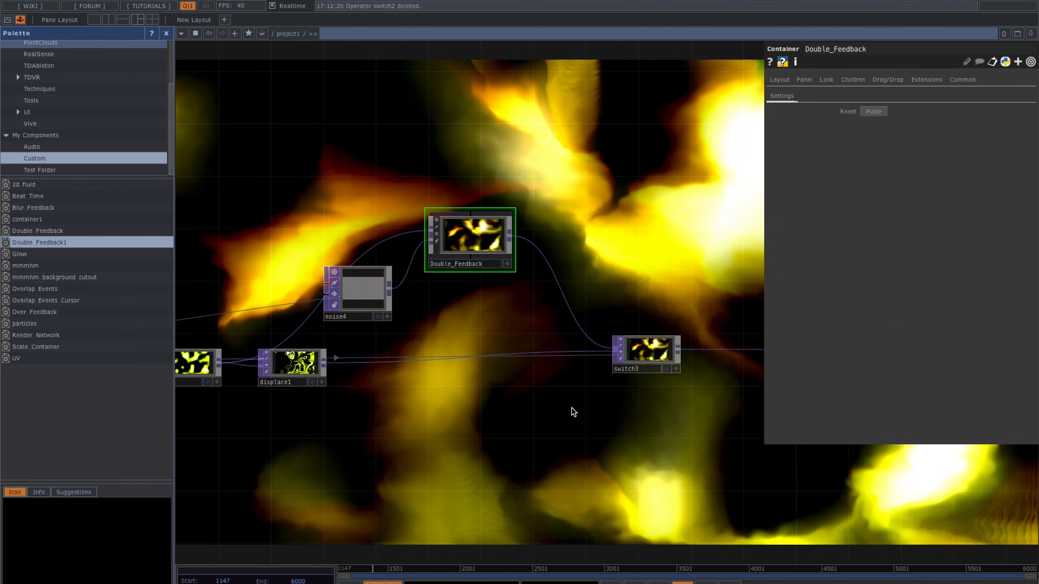
key(p)
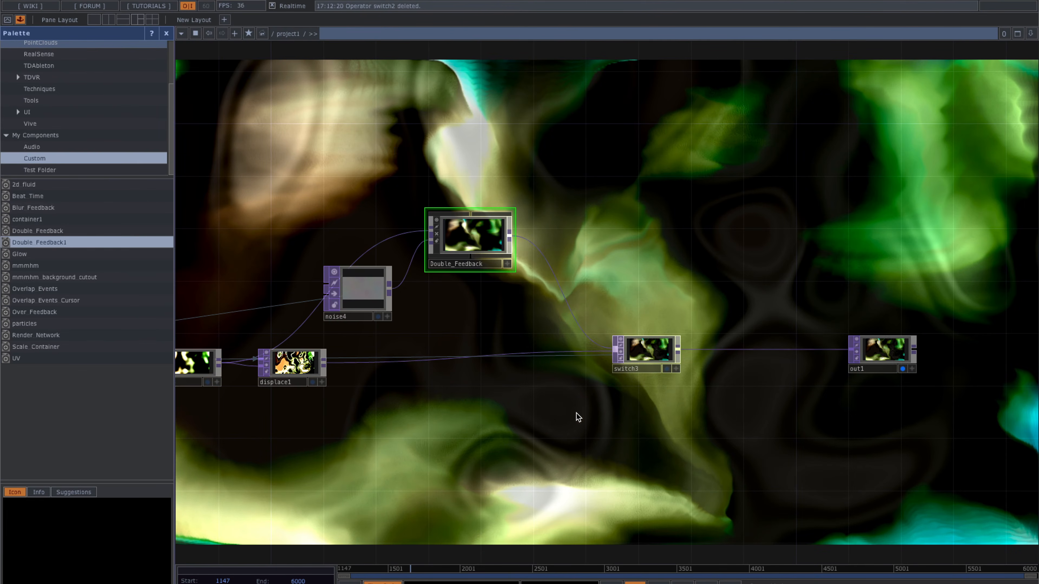
drag(547, 415, 574, 408)
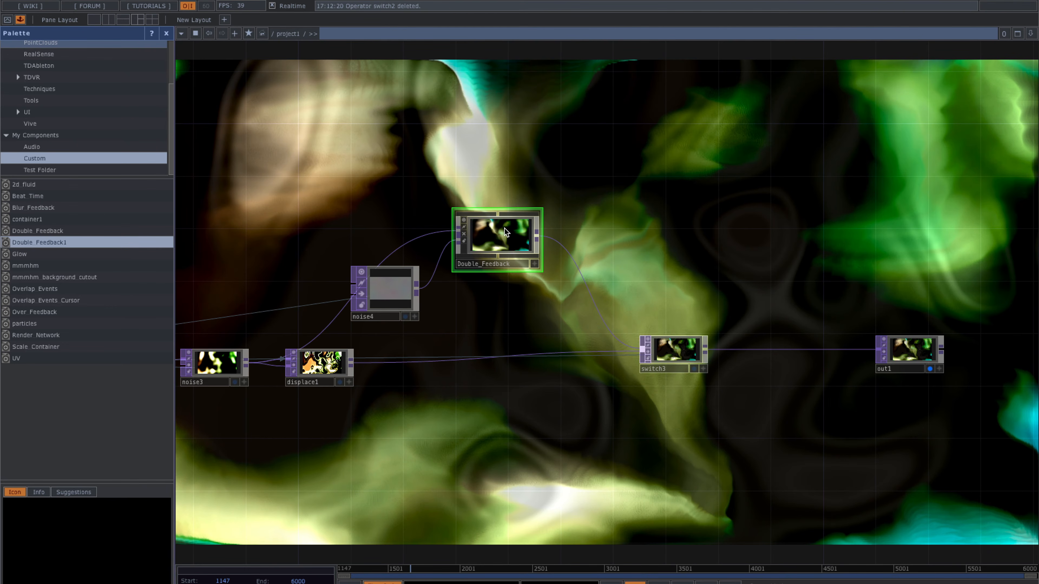
- Nudge the Double_Feedback node up one grid step, keeping its wires to noise4 and switch3
drag(590, 217, 575, 218)
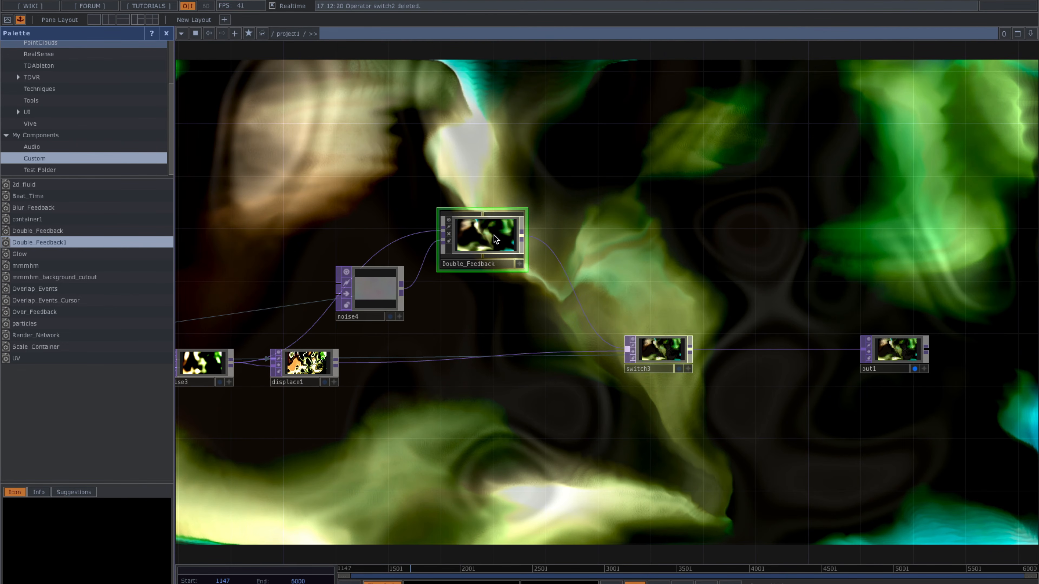
drag(629, 226, 618, 225)
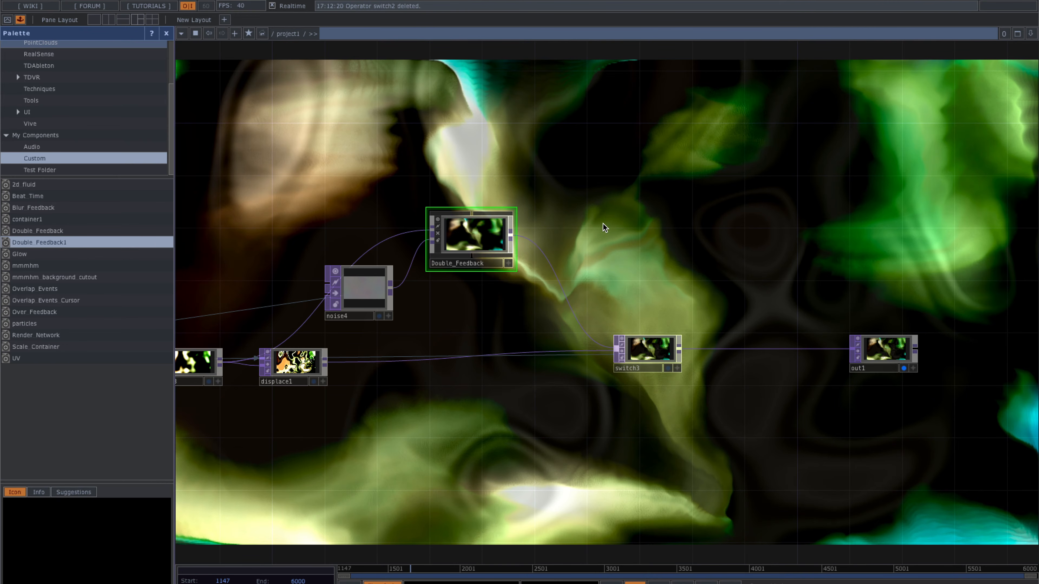
drag(472, 231, 473, 225)
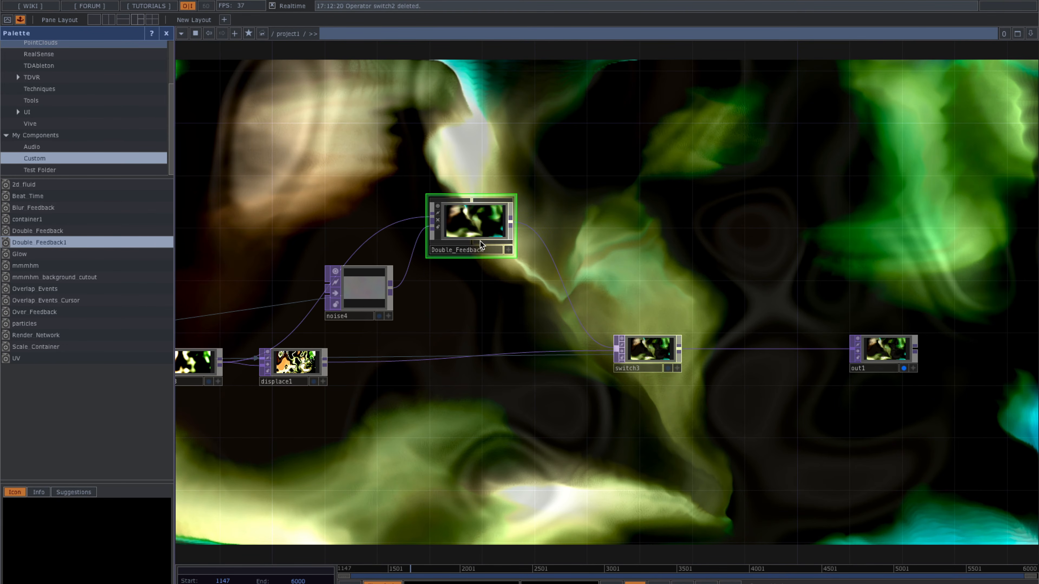
- Inspect noise4, Double_Feedback, switch3 and displace1 in turn
drag(456, 294, 453, 304)
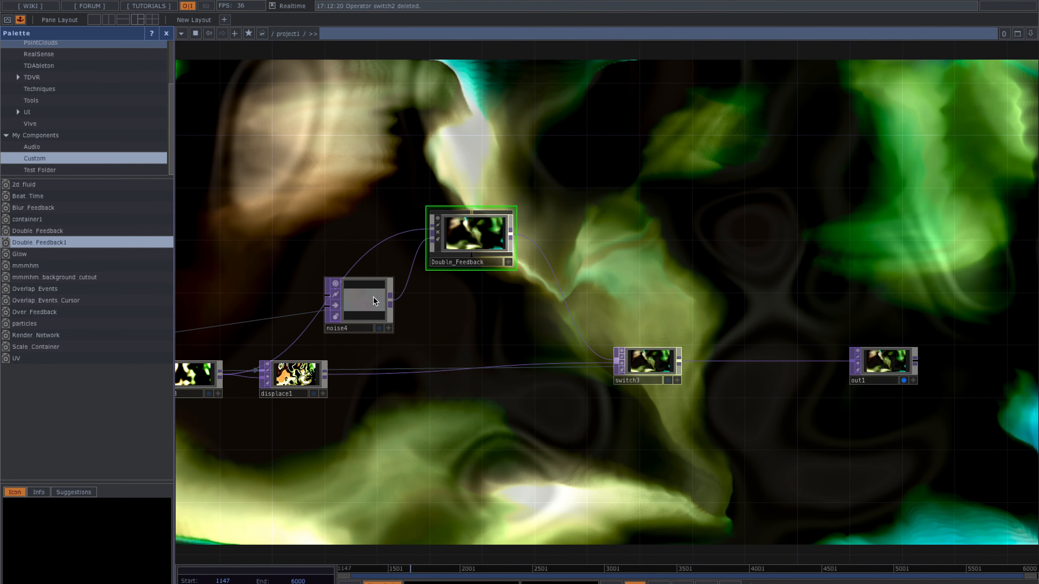
click(334, 299)
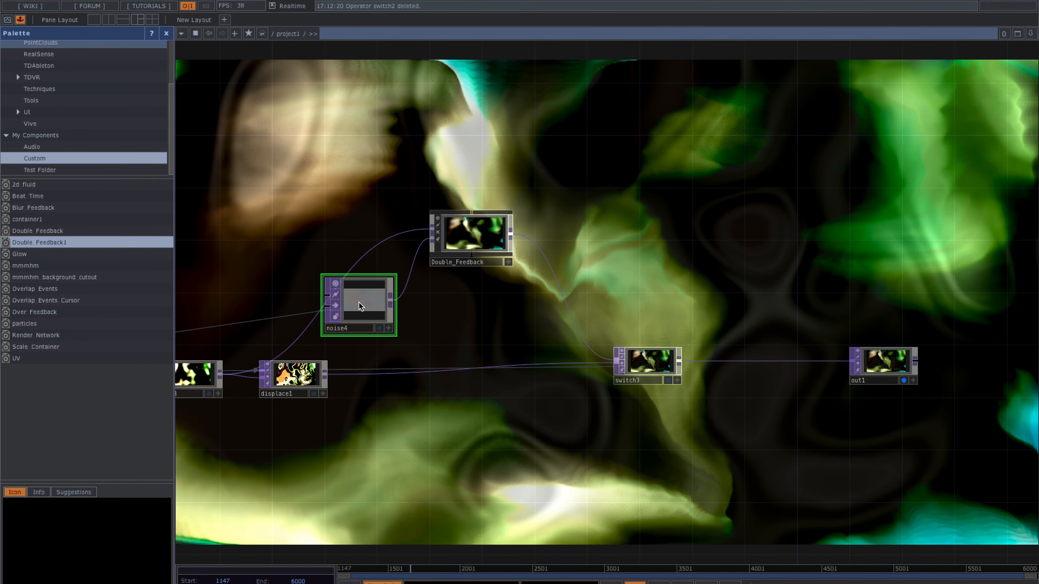
click(475, 235)
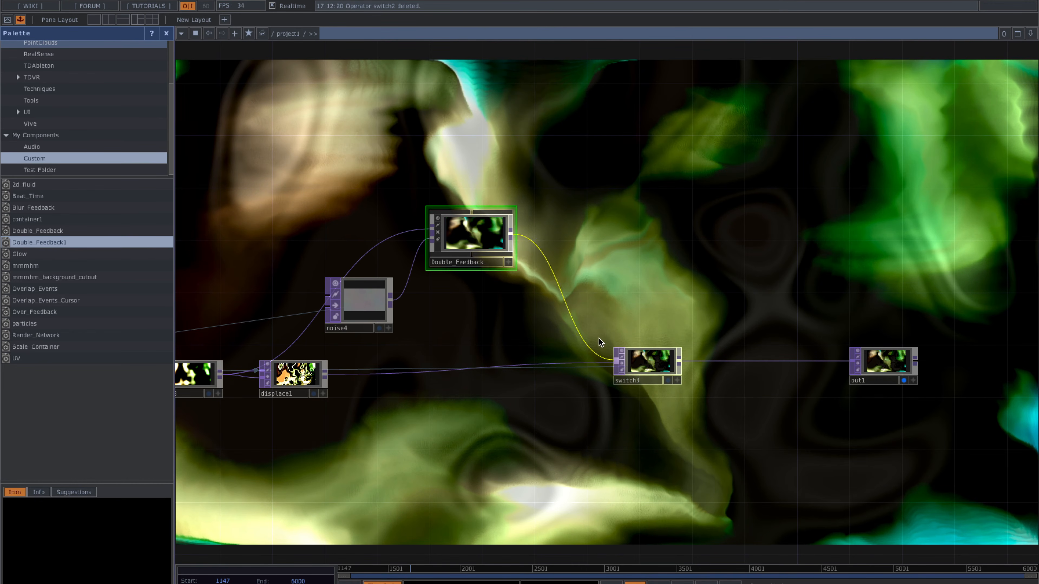
click(644, 363)
scroll(644, 362, up, 3)
scroll(381, 449, down, 1)
scroll(381, 450, down, 1)
drag(437, 459, 578, 459)
scroll(361, 425, down, 1)
click(284, 397)
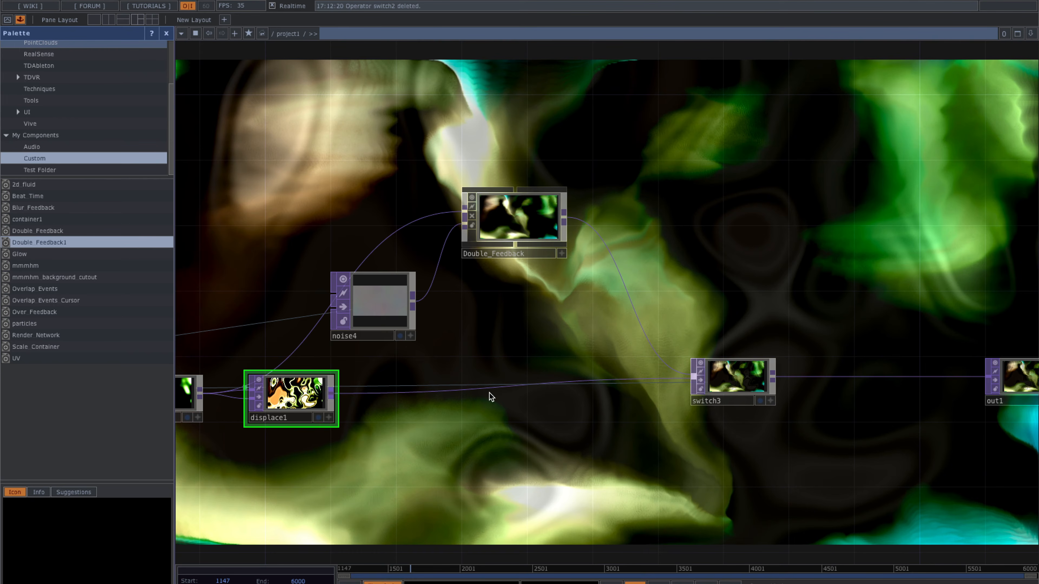
click(734, 383)
- Check switch3's Index expression, then inspect switch1 and noise4
key(p)
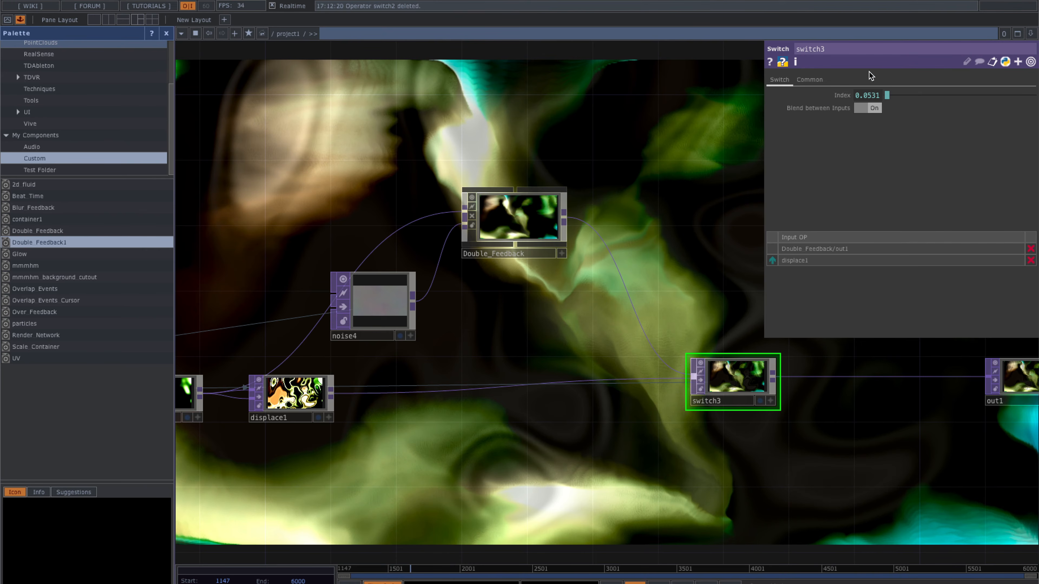
click(864, 94)
drag(537, 298, 792, 304)
scroll(791, 303, down, 2)
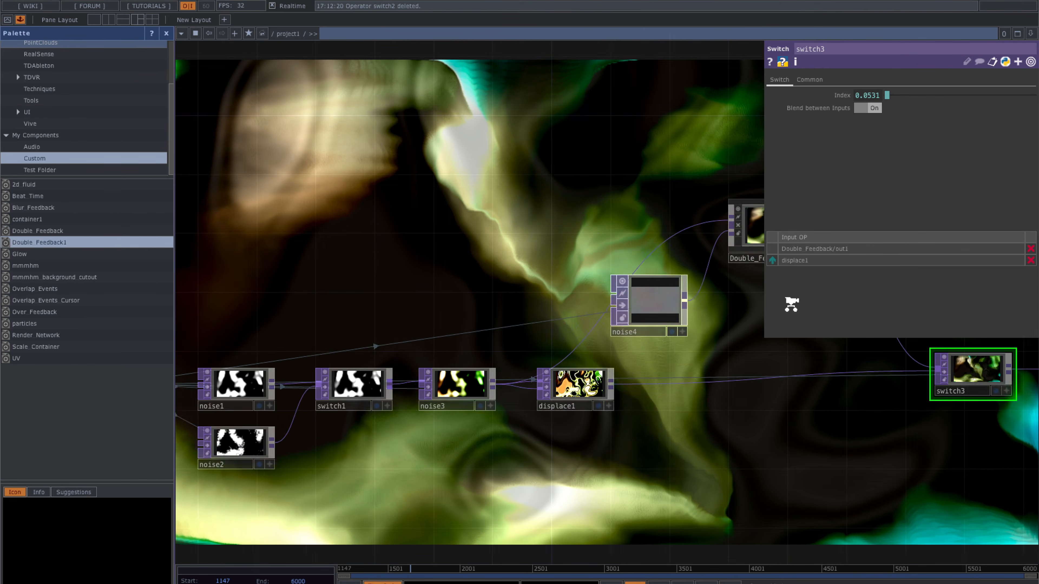
click(443, 364)
drag(460, 268, 385, 272)
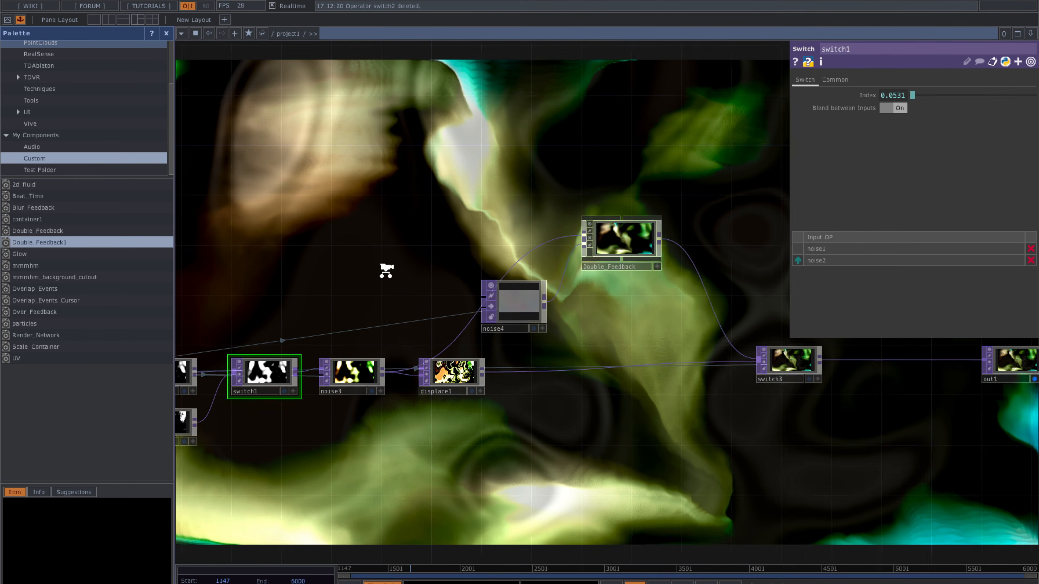
scroll(385, 271, down, 1)
click(511, 308)
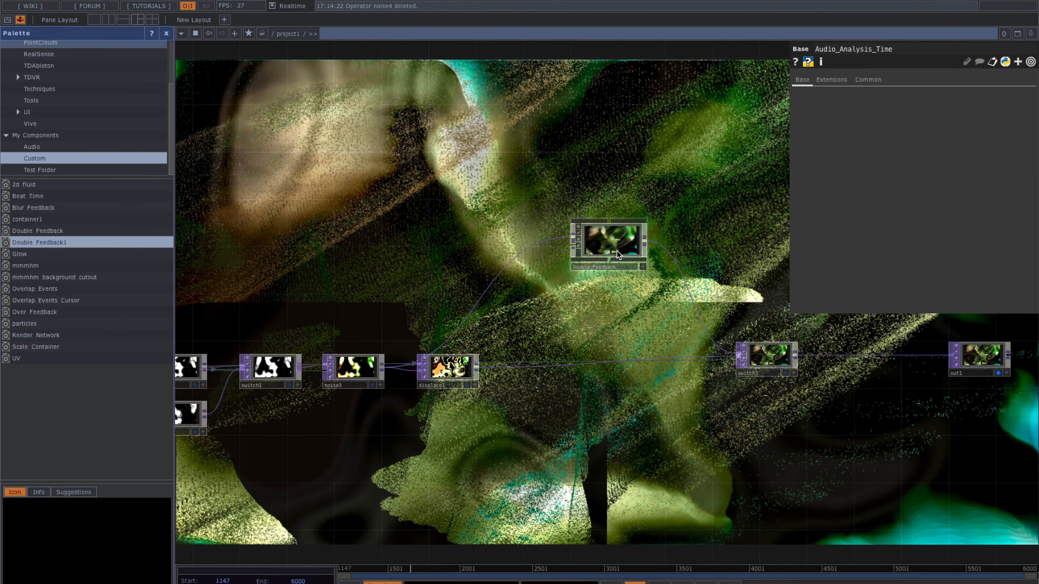
- Delete the old node and switch3, leaving displace1 wired straight to out1
click(617, 250)
key(Delete)
click(764, 361)
key(Delete)
drag(686, 297, 654, 302)
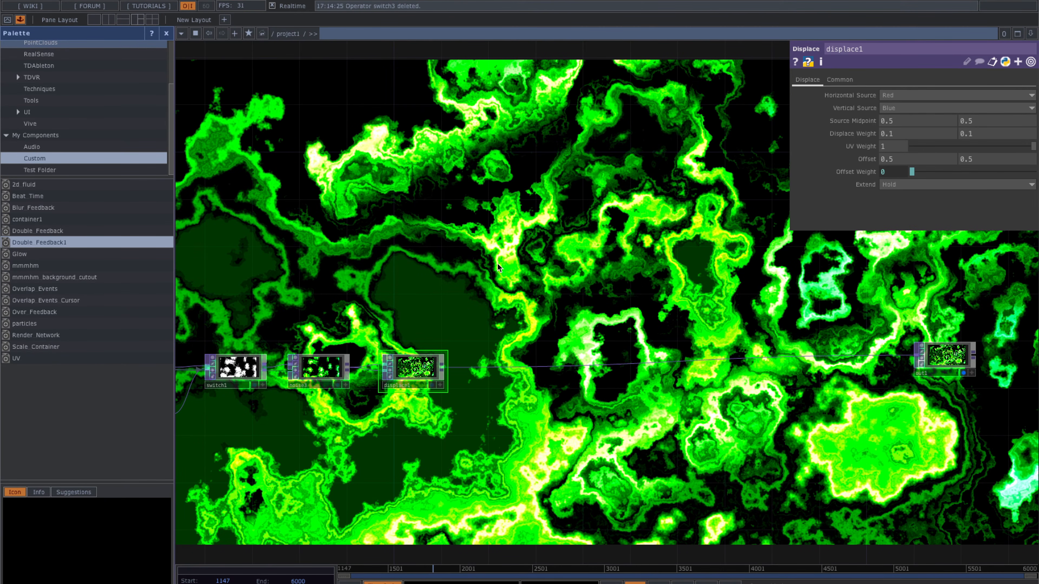
- Drop a new Double_Feedback component into the network and delete its stray input wire
mouse_move(491, 274)
mouse_down()
mouse_move(430, 258)
mouse_move(497, 266)
mouse_up()
scroll(464, 264, up, 1)
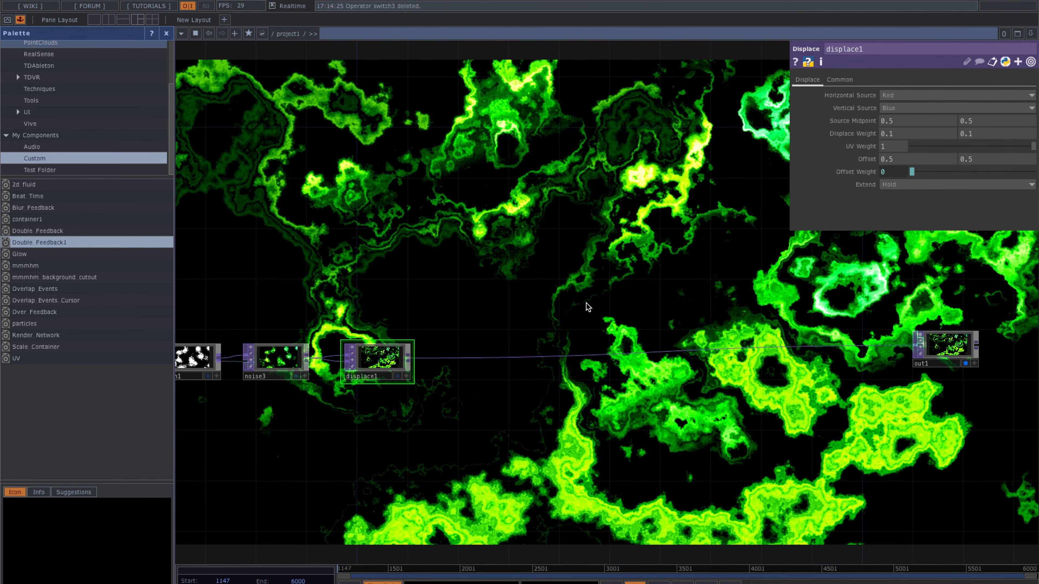
drag(586, 302, 586, 303)
drag(635, 267, 621, 305)
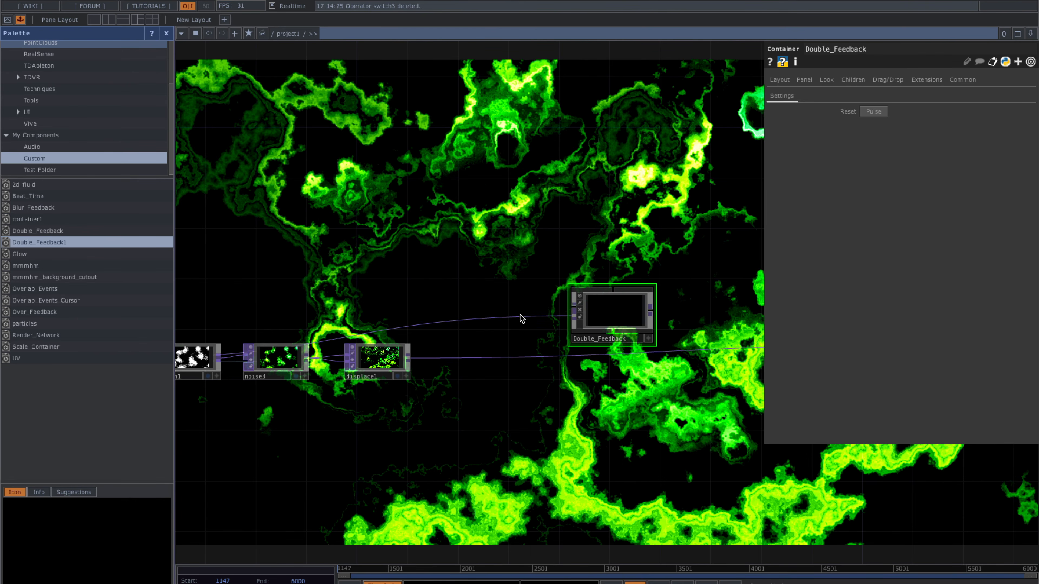
right_click(520, 318)
click(548, 355)
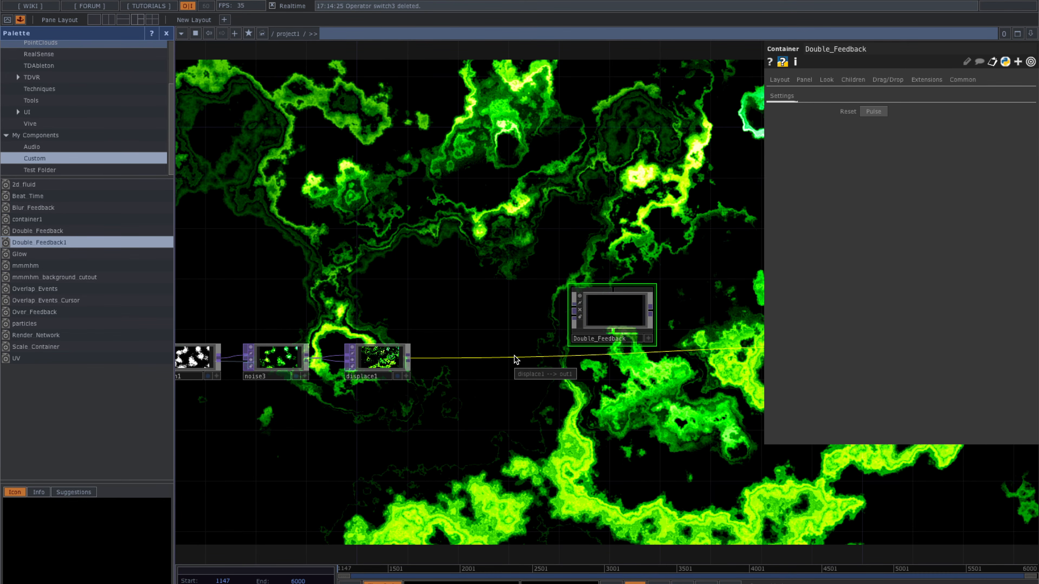
drag(615, 319, 552, 319)
- Wire noise3's output into the new Double_Feedback's input
scroll(553, 320, up, 2)
drag(421, 314, 429, 292)
drag(314, 292, 349, 293)
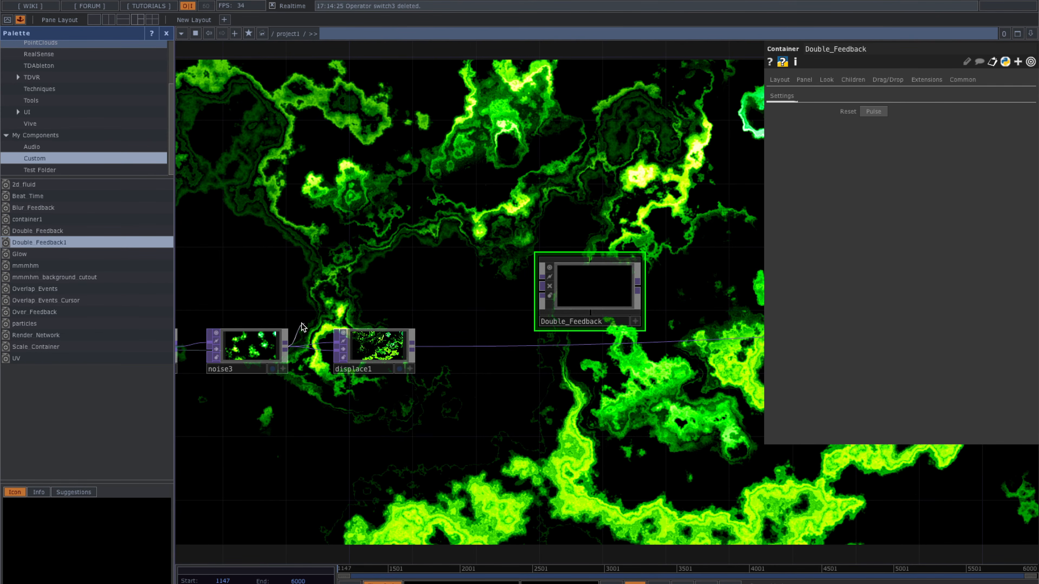
scroll(286, 350, up, 1)
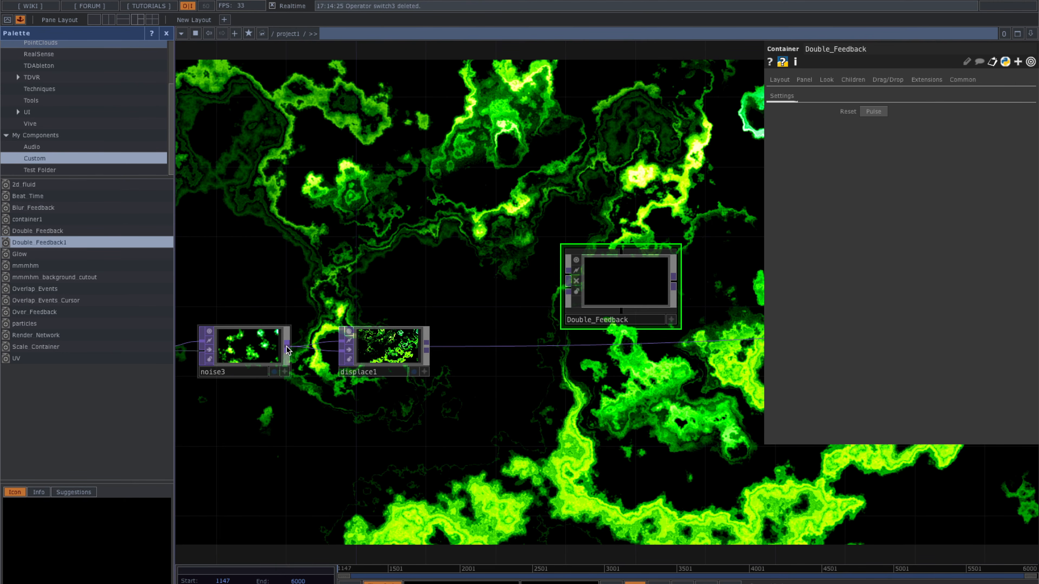
click(385, 347)
drag(287, 348, 681, 225)
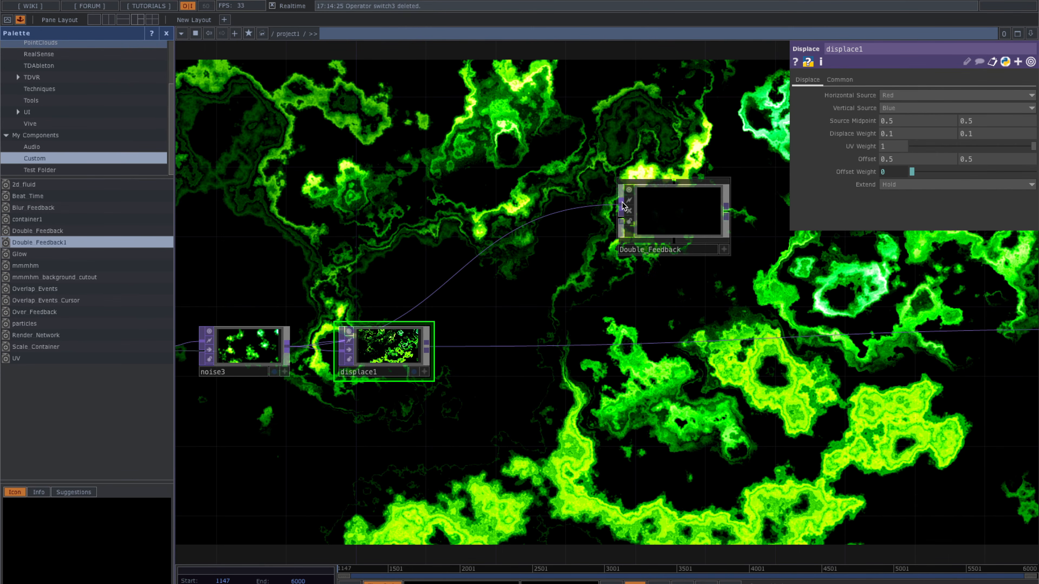
scroll(642, 205, up, 3)
scroll(637, 204, up, 3)
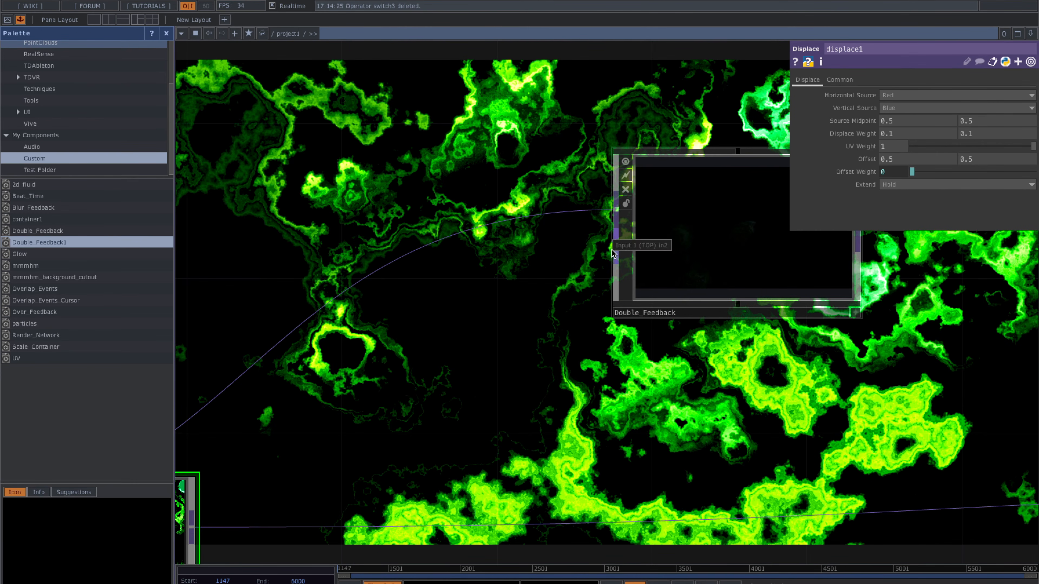
scroll(612, 250, down, 2)
scroll(491, 340, down, 2)
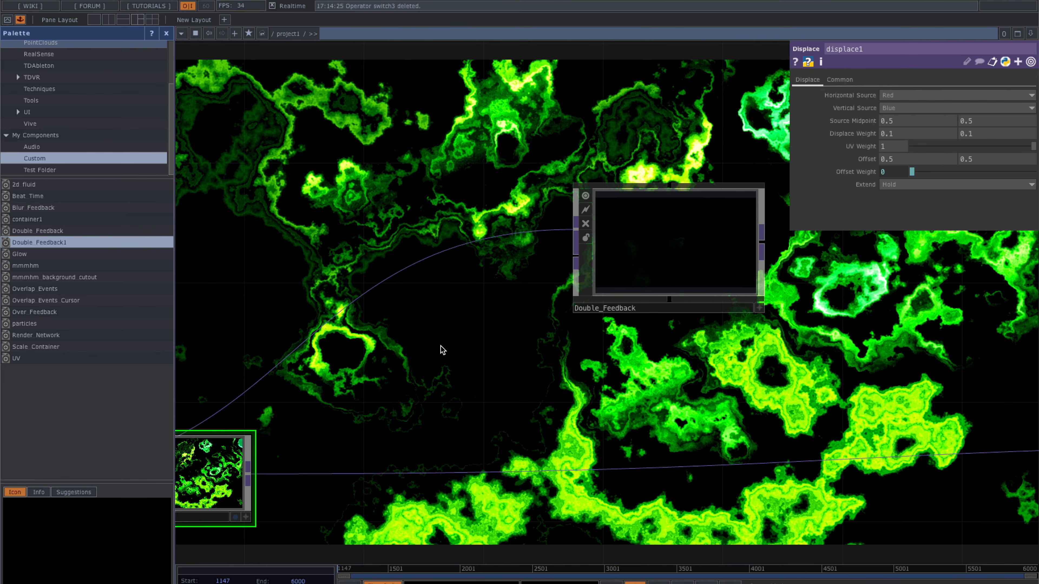
- Add a Null operator, null2, after Double_Feedback's output
right_click(762, 250)
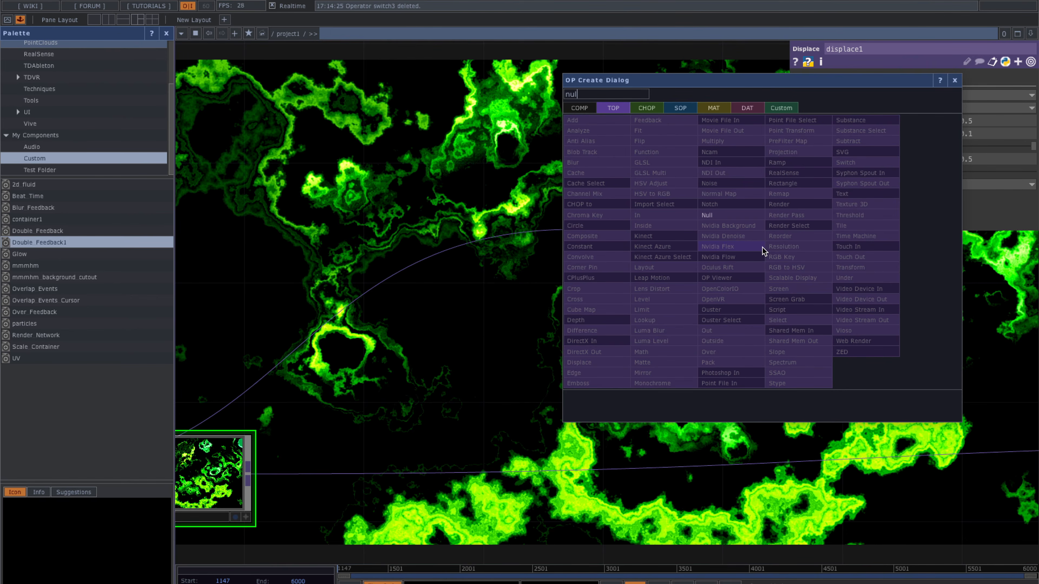
click(761, 248)
click(834, 270)
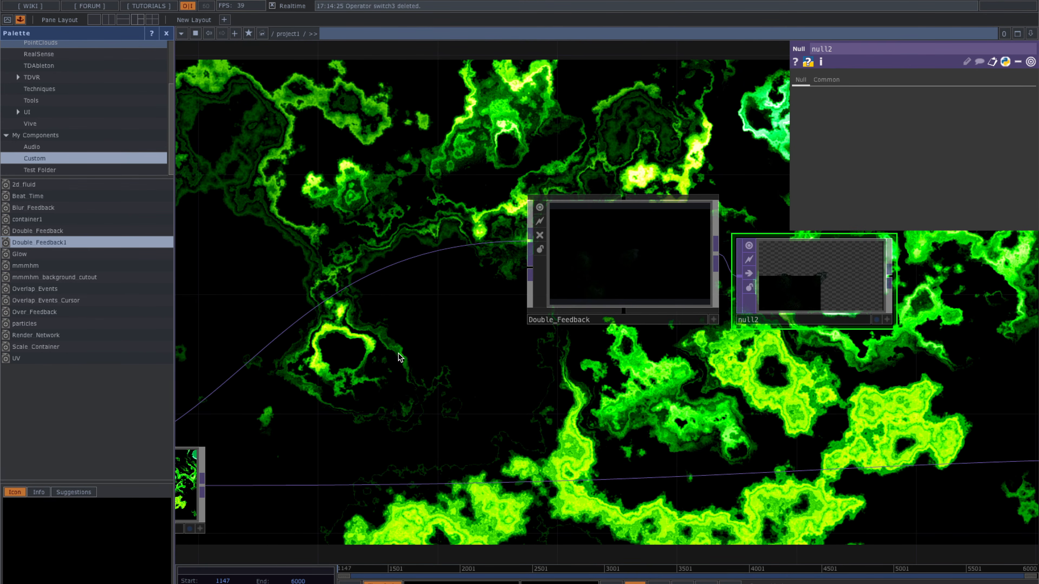
- Create a new noise4 TOP and wire it into Double_Feedback
key(Tab)
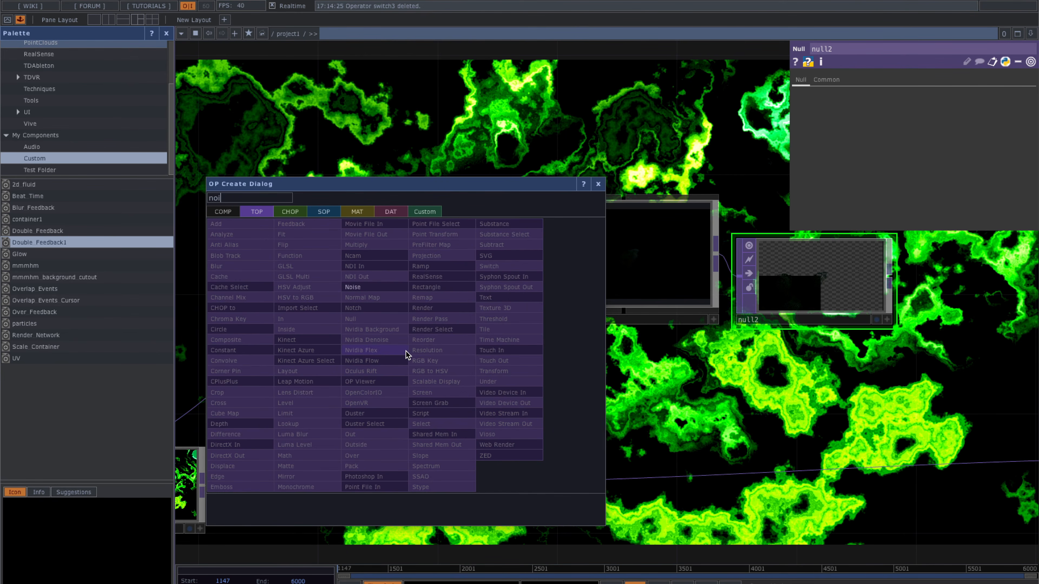
click(364, 288)
click(428, 346)
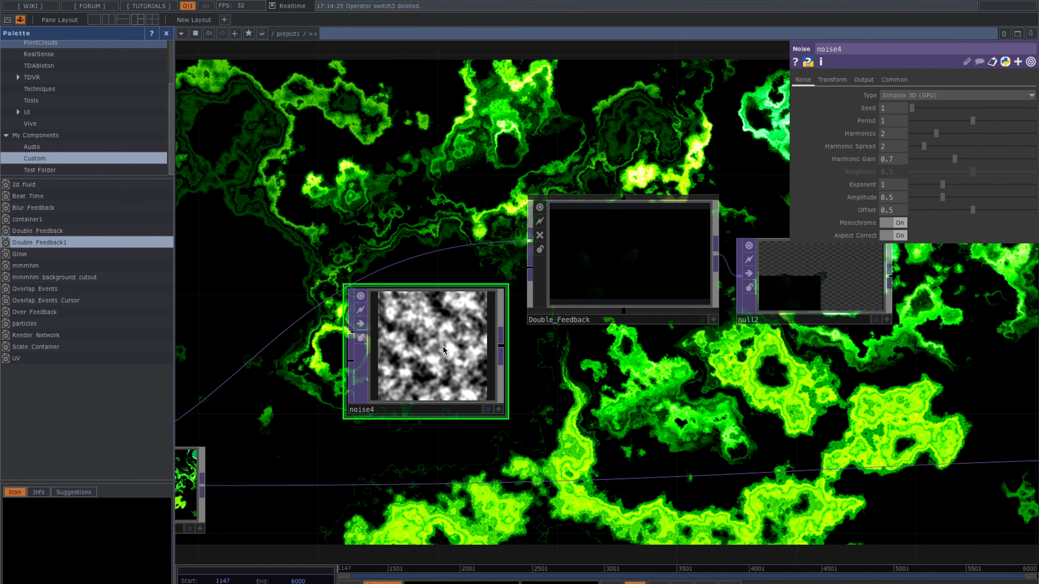
drag(503, 348, 530, 283)
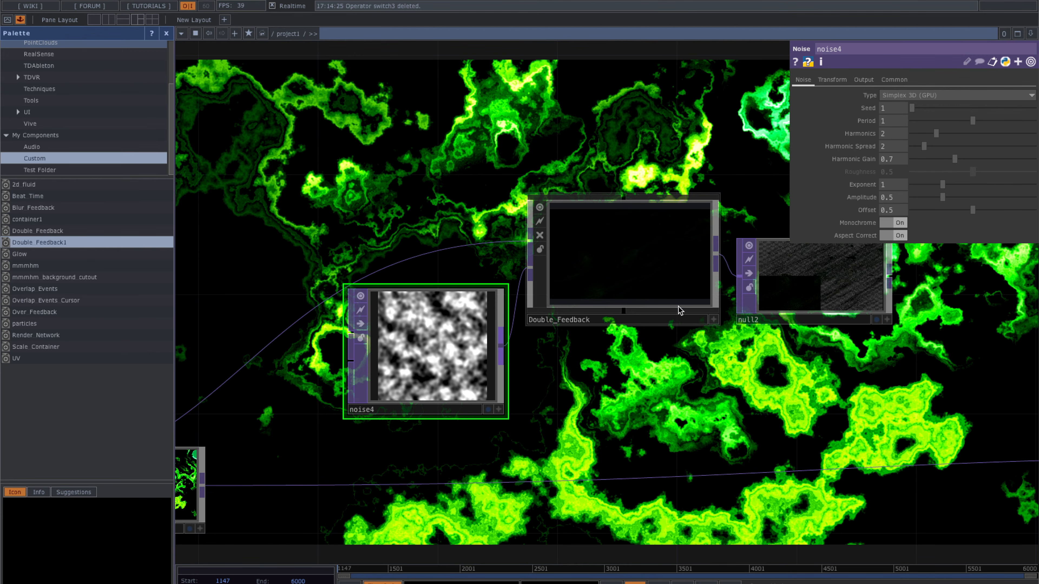
- Set noise4 to Parent Panel Size resolution, Monochrome off and Amplitude 0.1
click(897, 82)
click(905, 94)
click(911, 210)
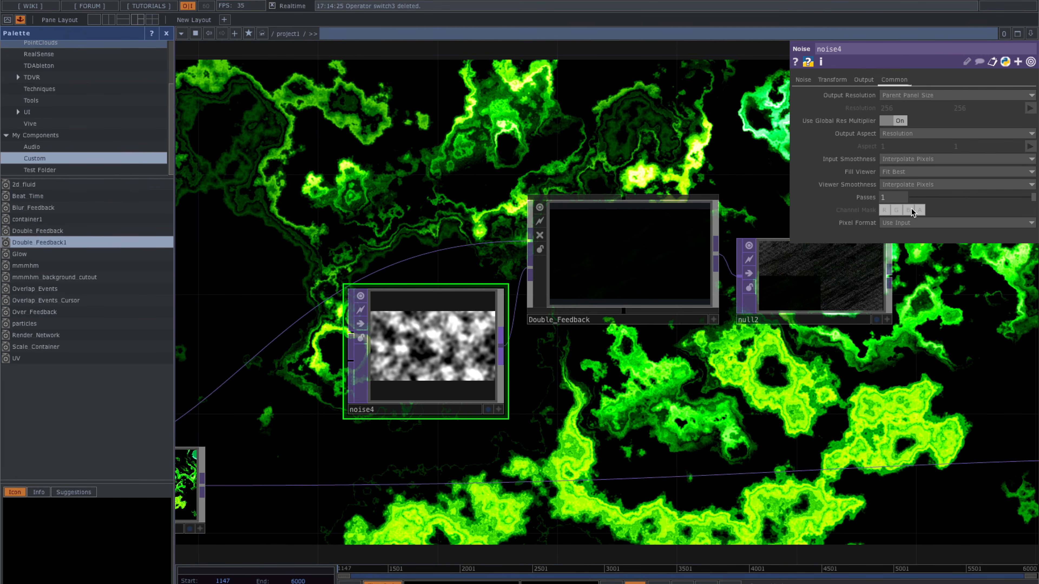
click(915, 223)
click(920, 273)
click(803, 80)
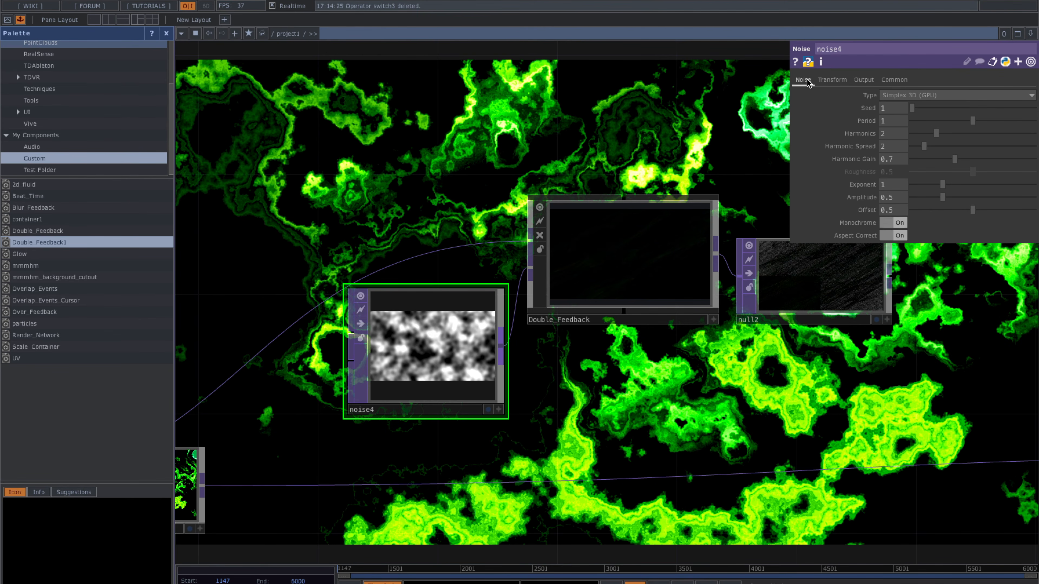
click(886, 224)
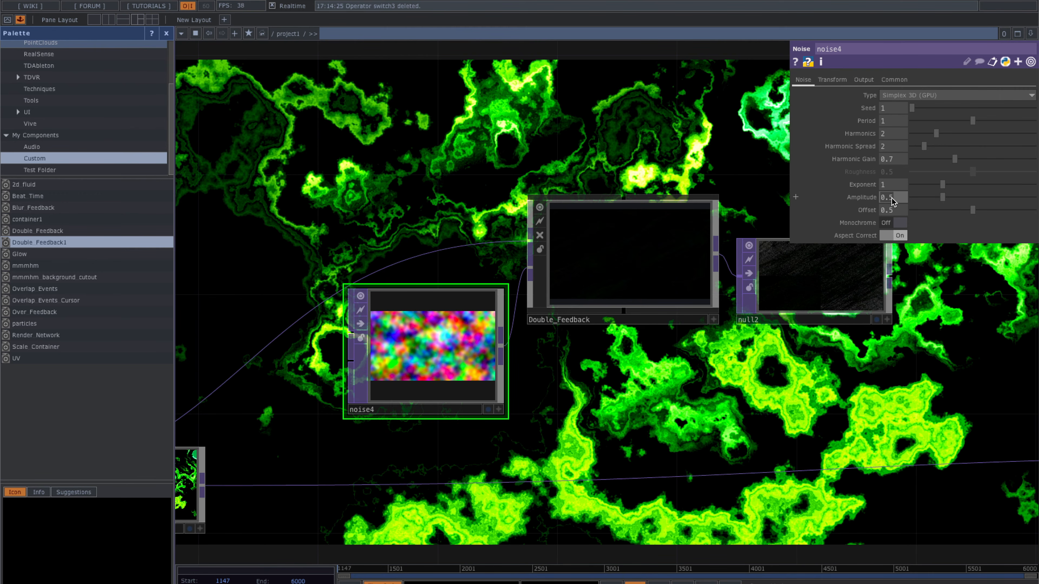
key(Return)
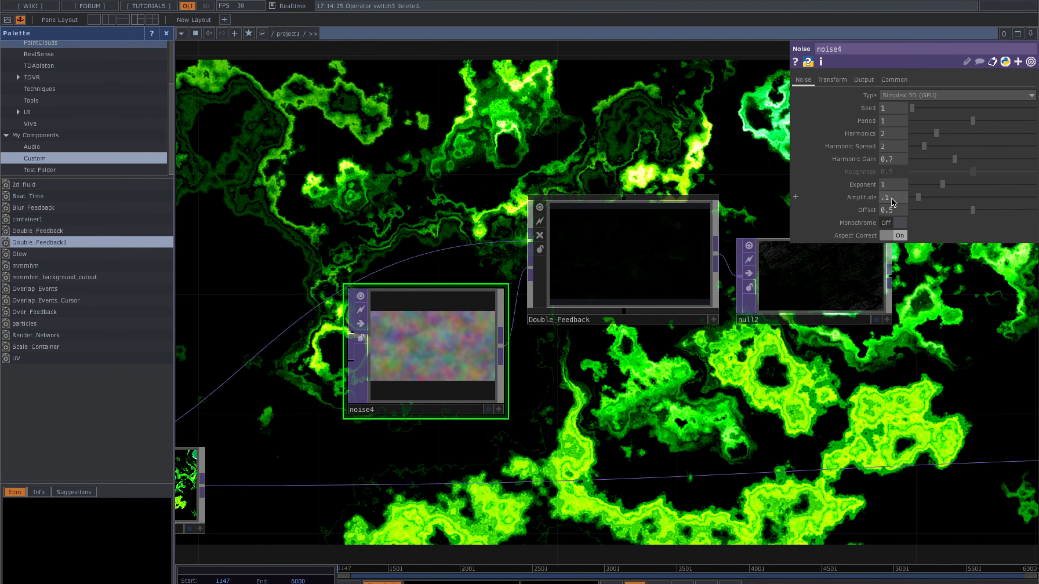
drag(768, 378, 758, 396)
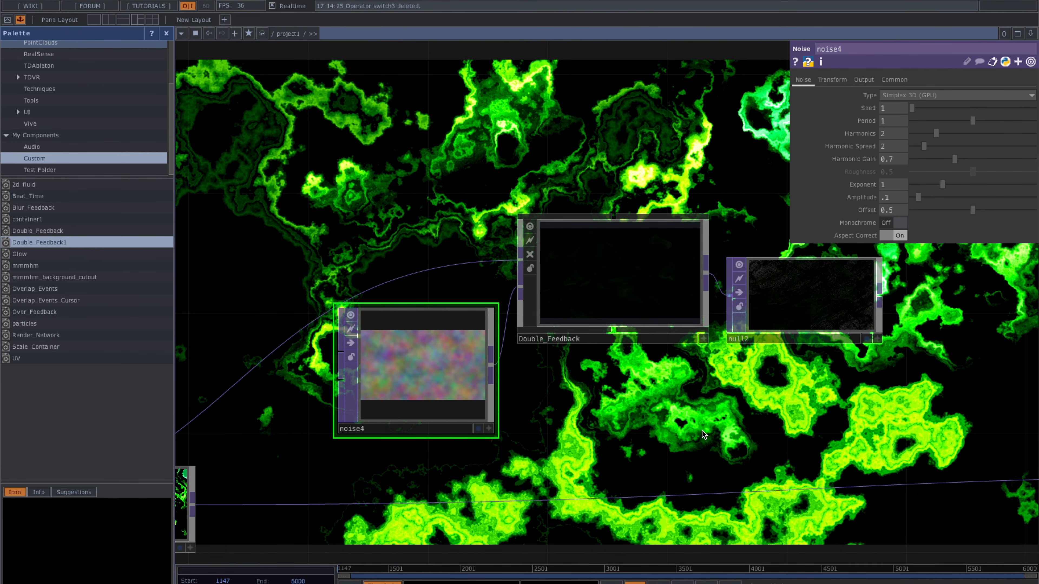
drag(702, 430, 672, 429)
scroll(672, 428, down, 3)
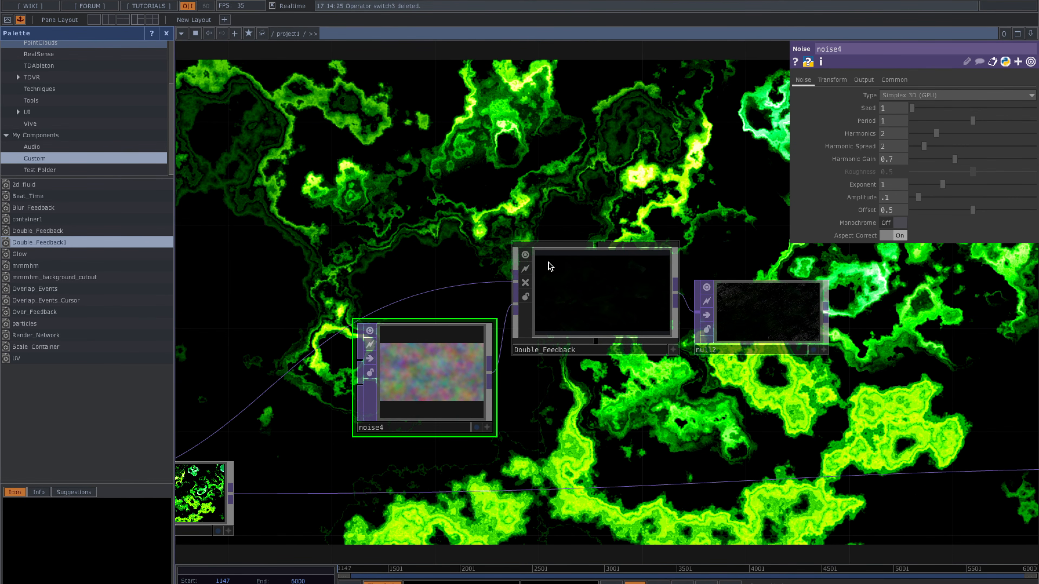
scroll(601, 303, up, 3)
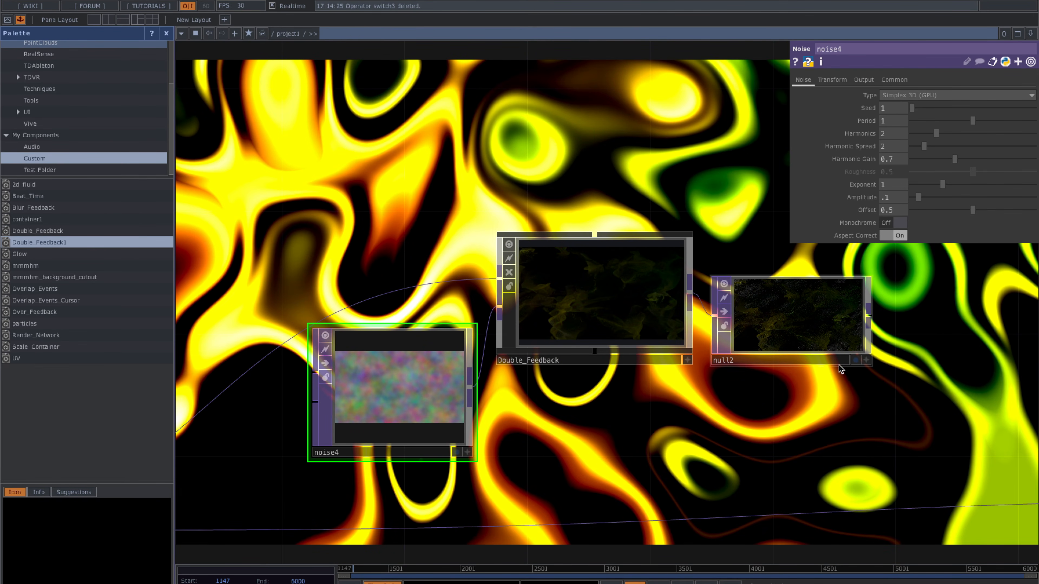
- Set noise4's Period to 2, Harmonic Spread 4.5 and Harmonic Gain 0.35
scroll(795, 305, up, 5)
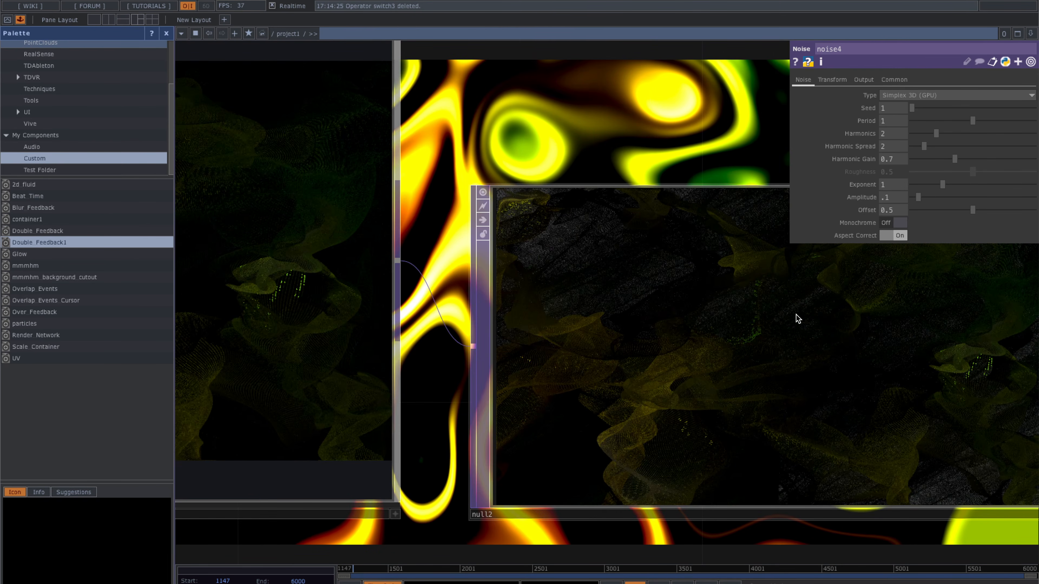
scroll(796, 315, down, 3)
scroll(796, 316, down, 5)
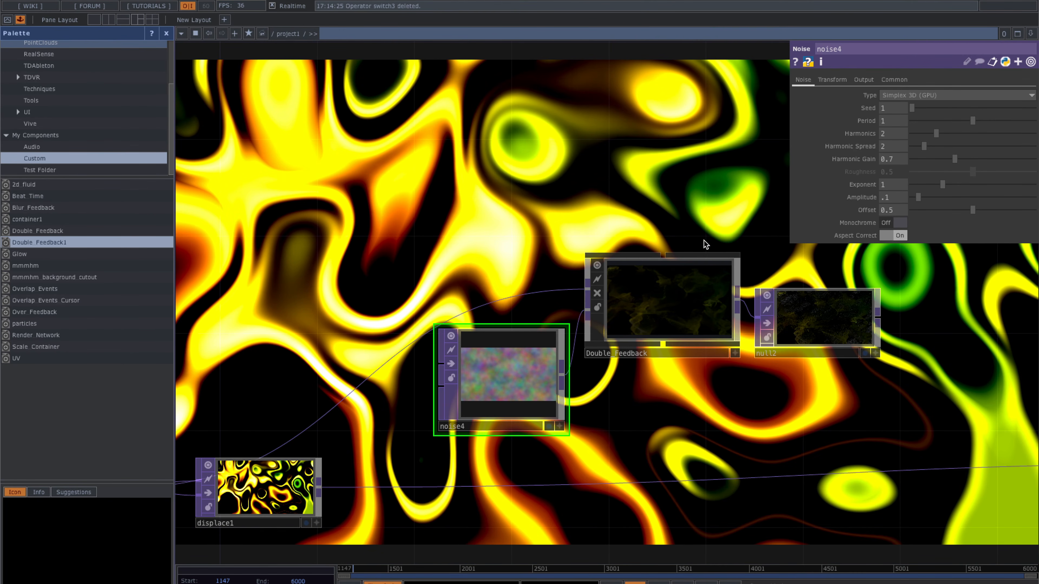
click(889, 129)
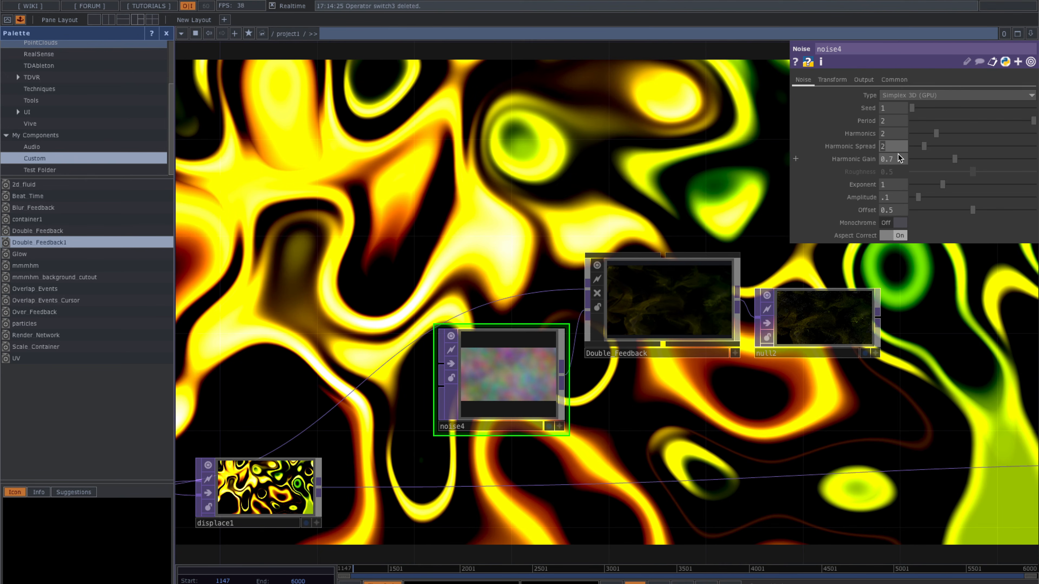
text(4.5)
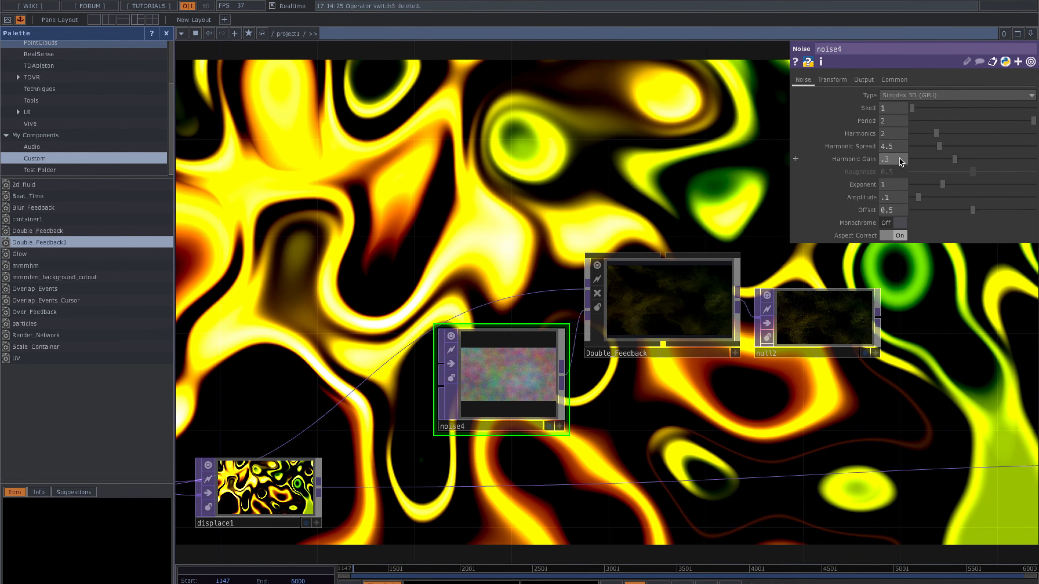
text(5)
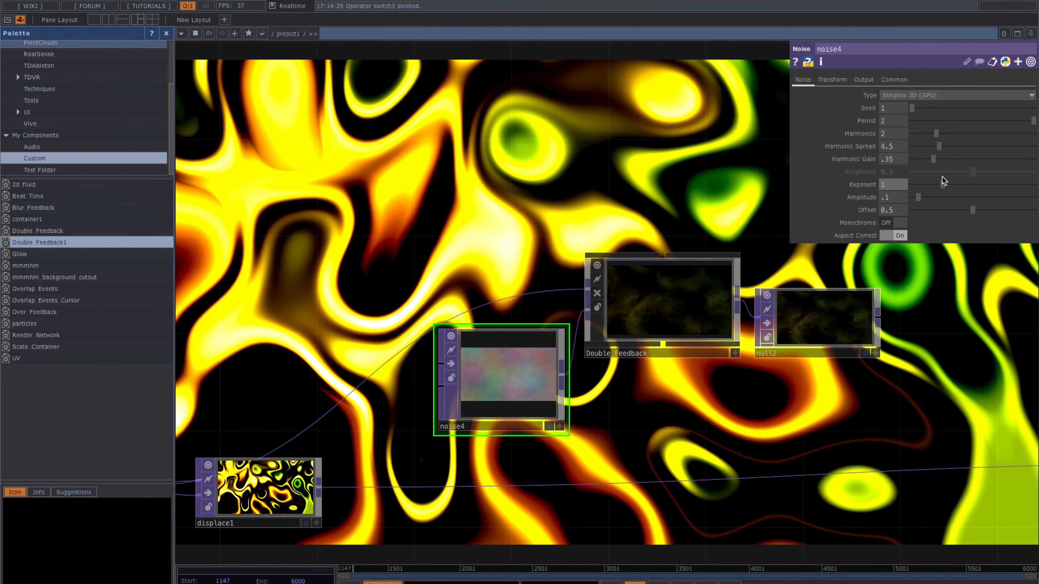
- Look at noise1's animated Translate tz expression for reference
drag(663, 150, 606, 143)
scroll(644, 141, down, 2)
scroll(719, 302, up, 2)
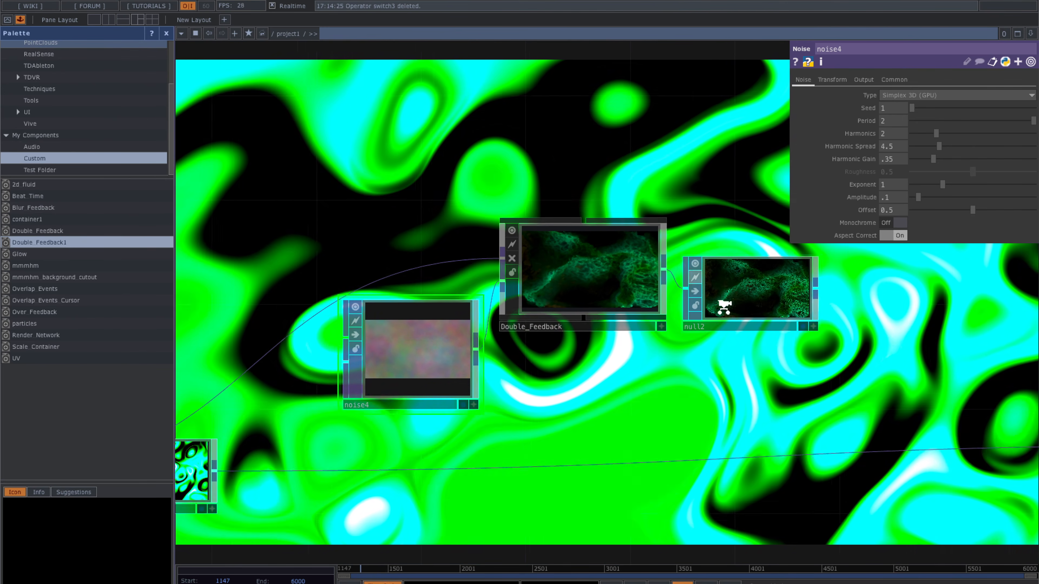
scroll(729, 311, up, 2)
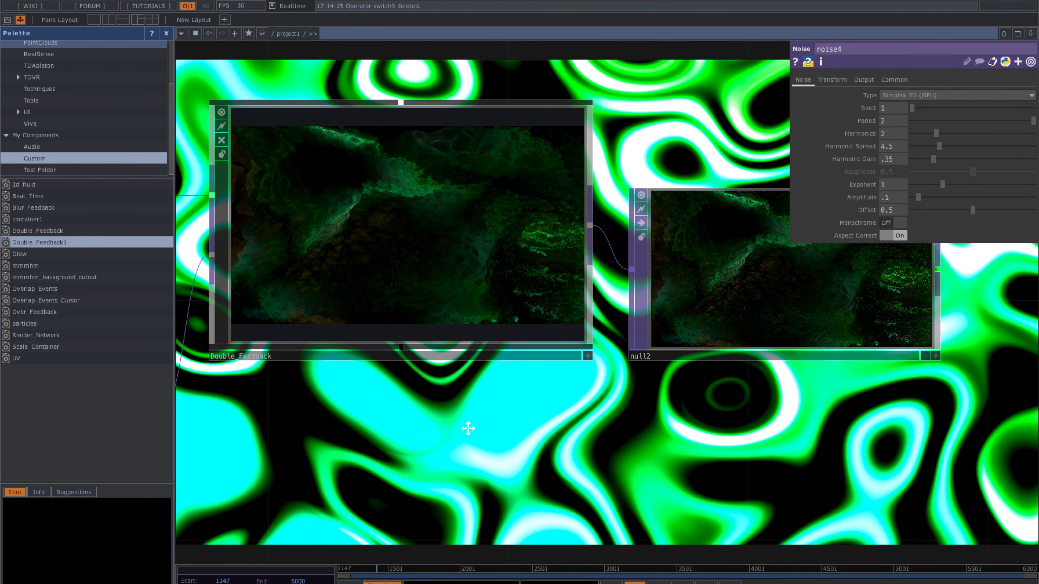
drag(395, 429, 533, 434)
scroll(534, 434, down, 1)
drag(487, 225, 710, 213)
scroll(530, 400, down, 3)
drag(323, 304, 684, 202)
scroll(553, 263, down, 3)
click(331, 353)
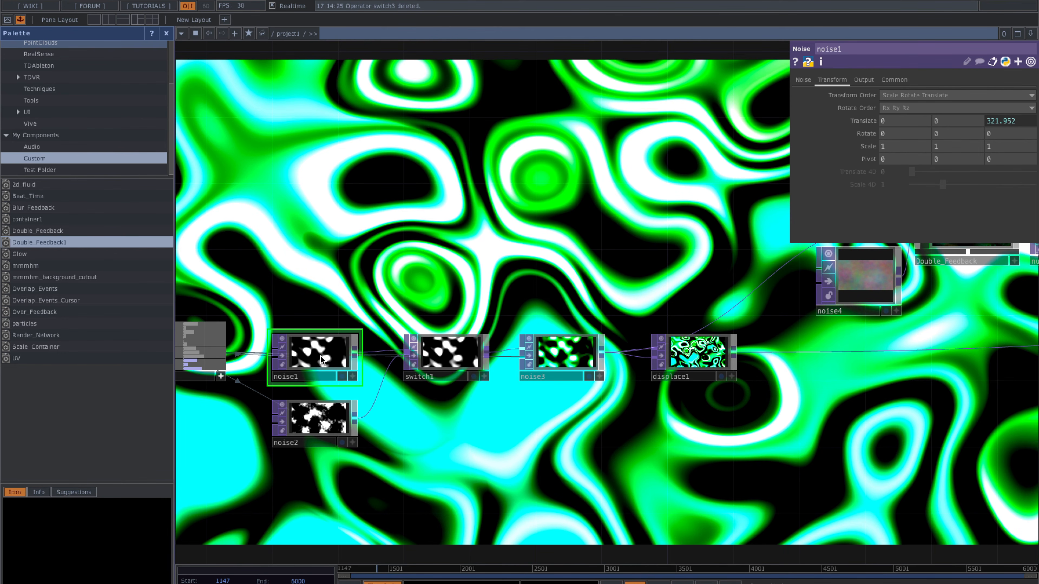
click(862, 120)
click(967, 159)
click(711, 268)
- Give noise4's Translate tz a time-based expression of seconds × .05
drag(768, 173, 542, 214)
click(644, 321)
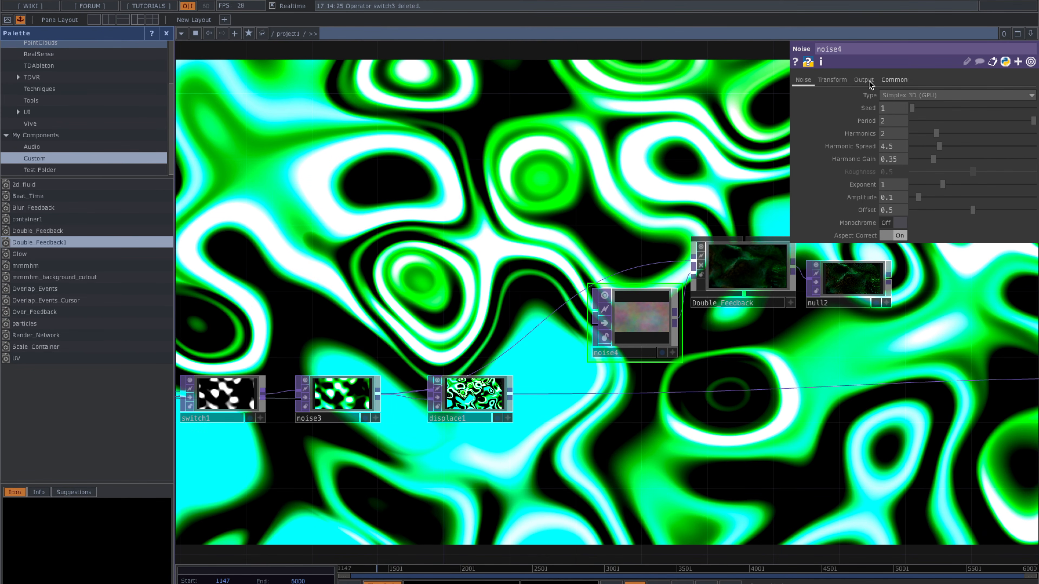
click(833, 79)
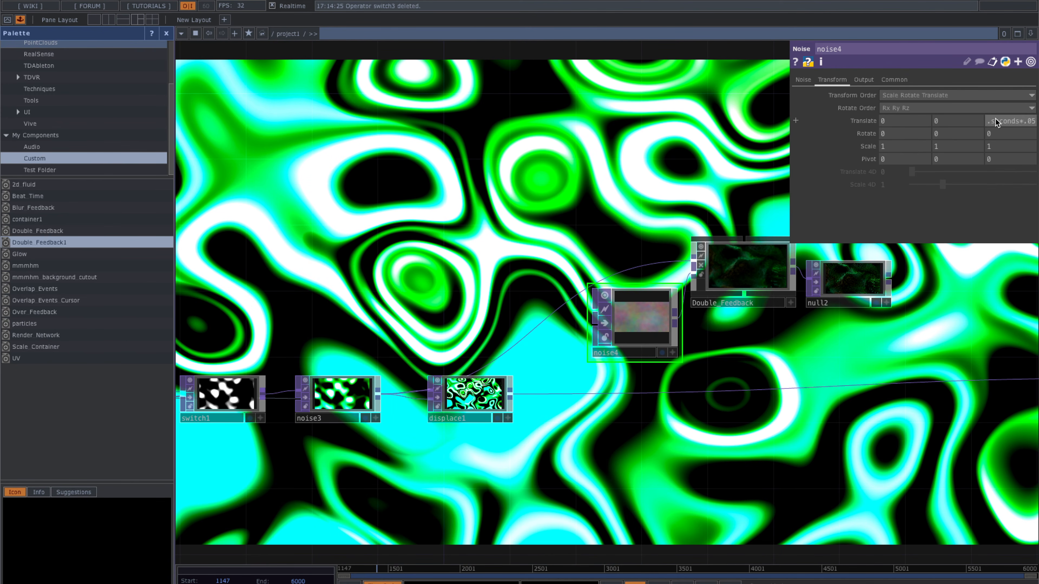
drag(615, 167, 464, 169)
scroll(729, 292, up, 2)
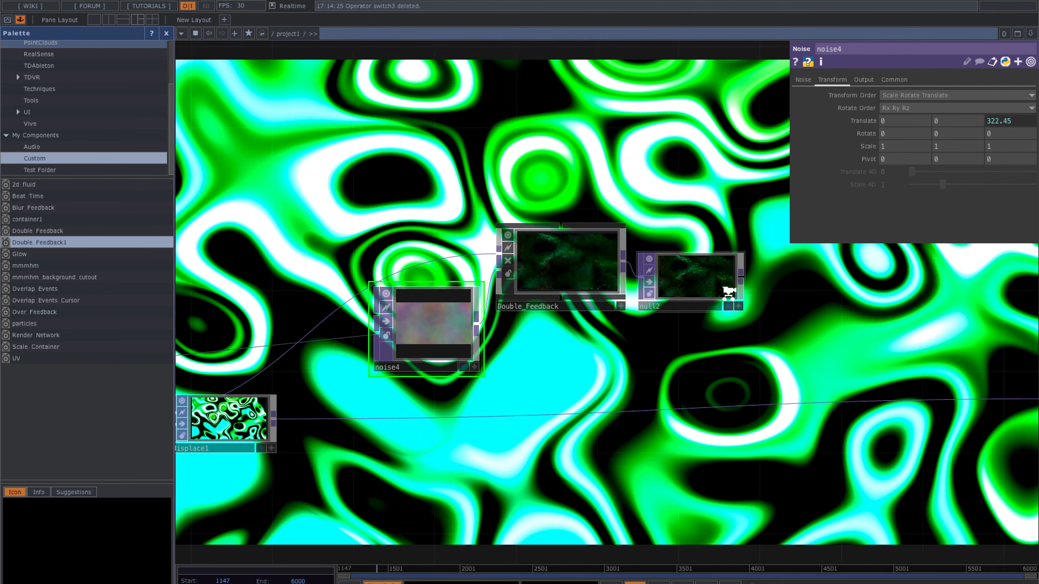
scroll(729, 292, up, 2)
drag(772, 309, 674, 309)
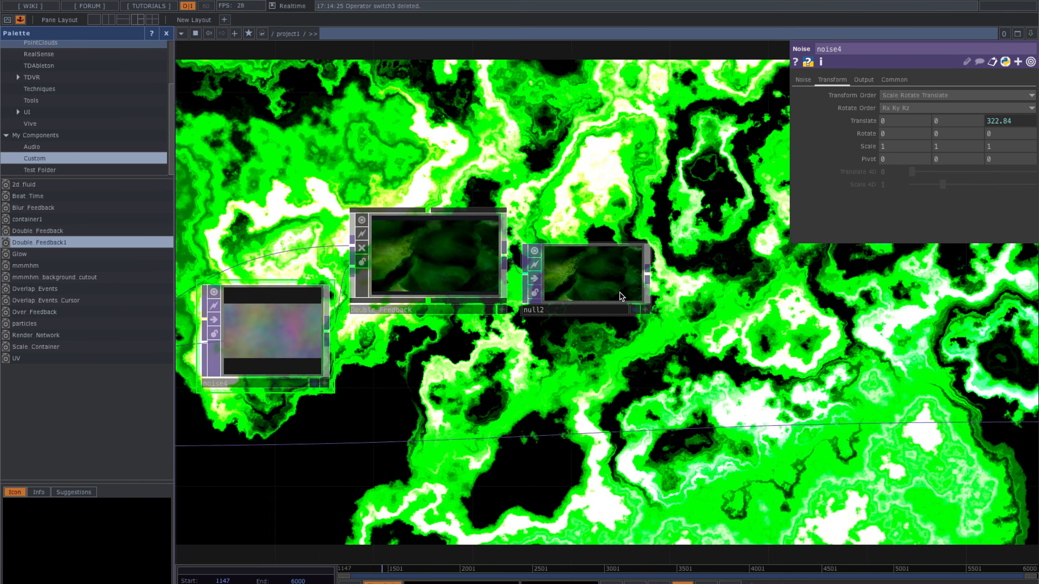
scroll(622, 295, up, 1)
scroll(640, 294, up, 1)
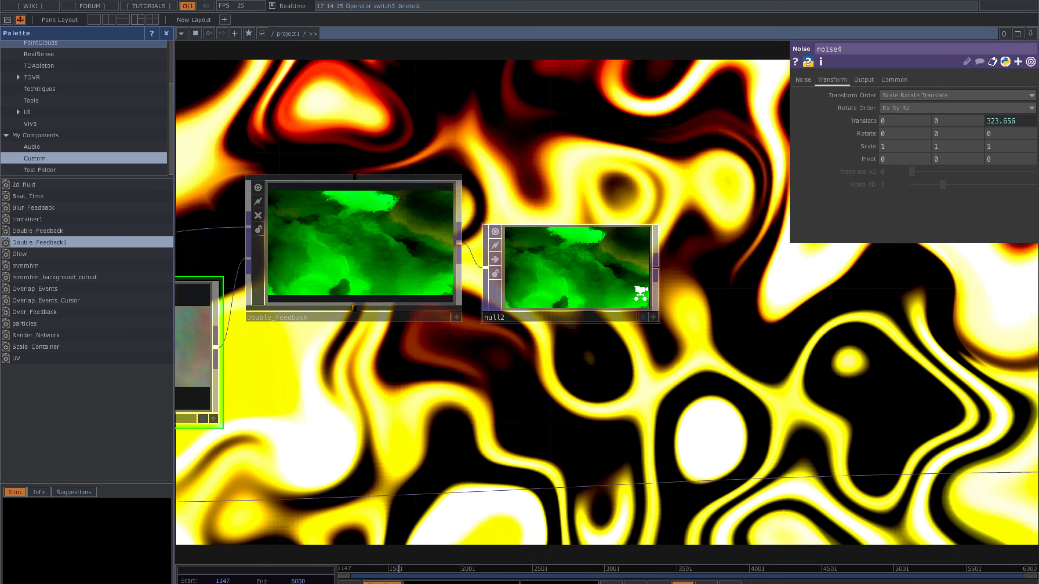
scroll(641, 293, up, 5)
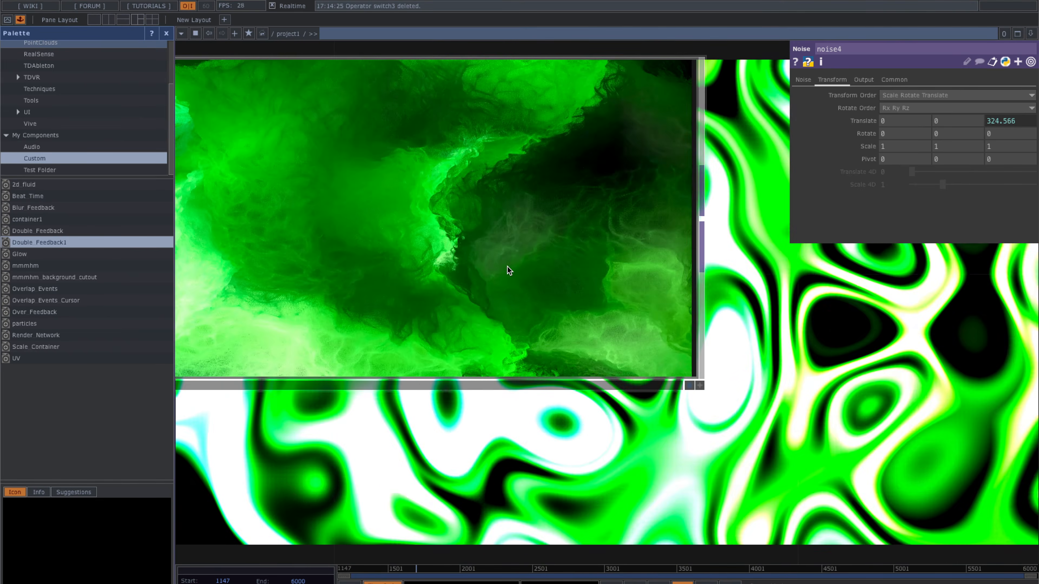
scroll(507, 268, down, 4)
scroll(610, 348, down, 2)
scroll(605, 339, down, 3)
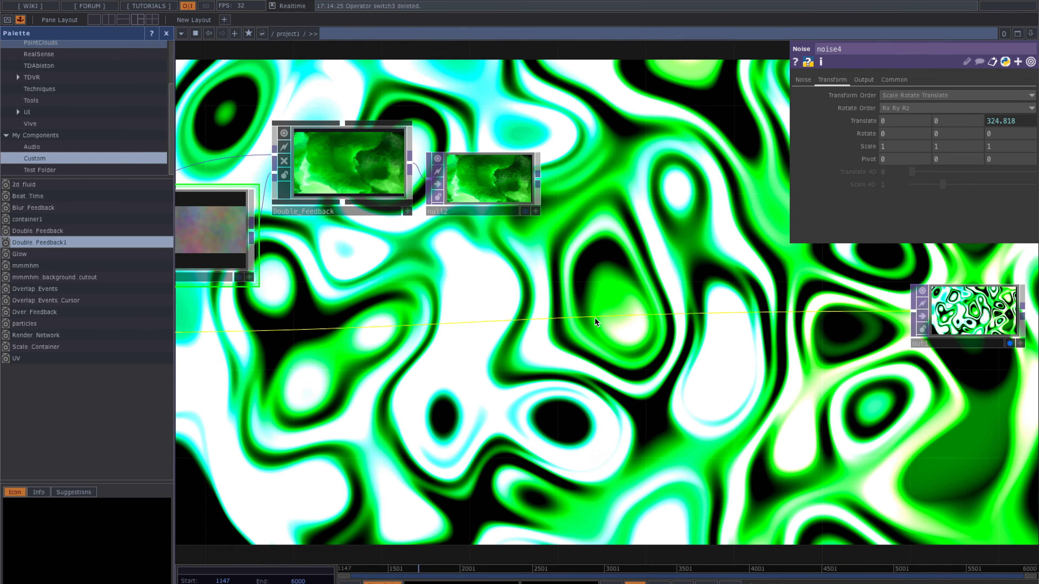
- Insert a Switch operator, switch2, on the wire feeding out1
right_click(593, 318)
click(623, 306)
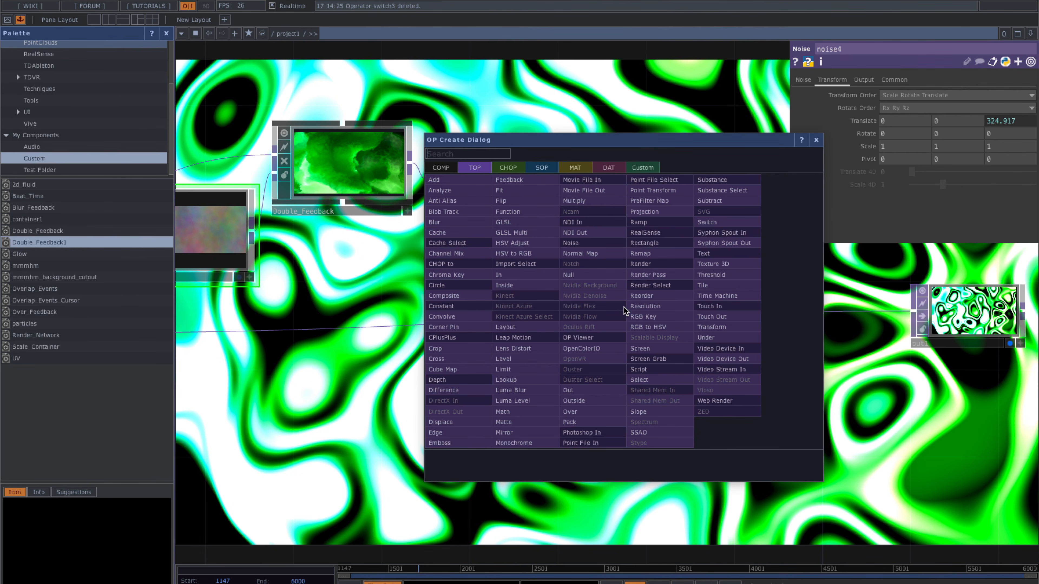
click(730, 216)
key(Escape)
right_click(563, 316)
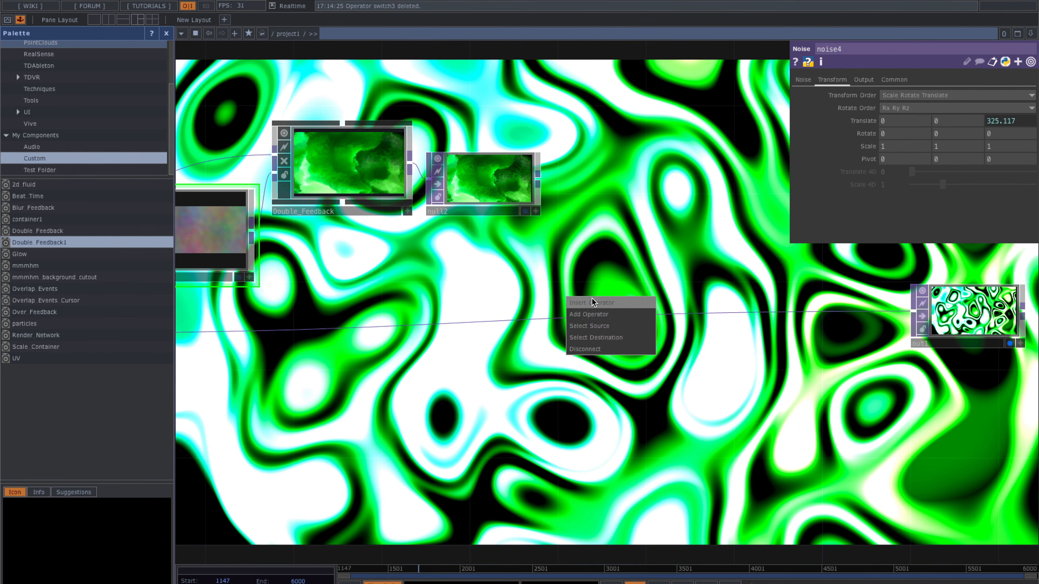
click(592, 298)
text(swit)
key(Return)
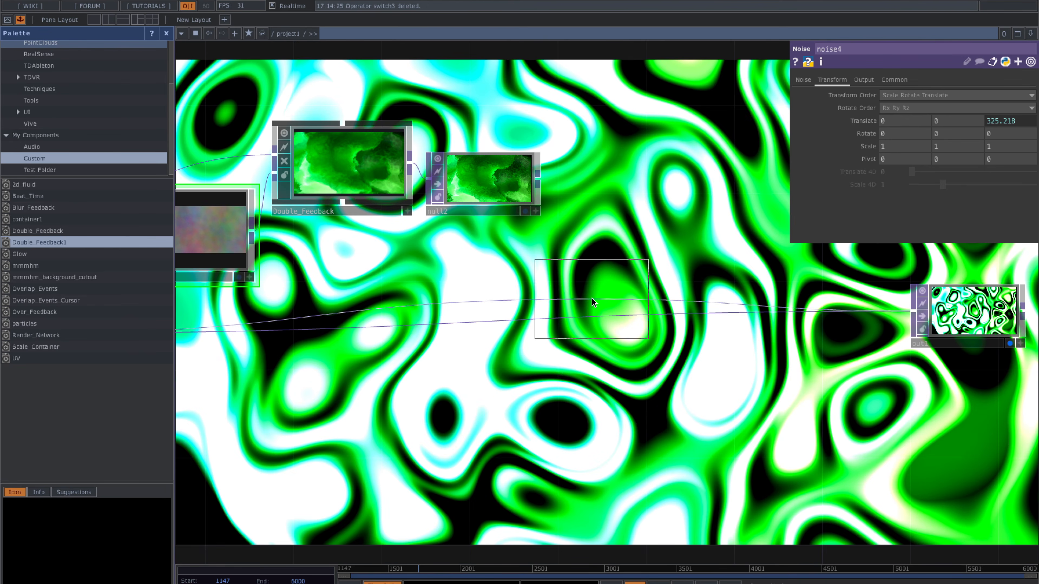
click(592, 310)
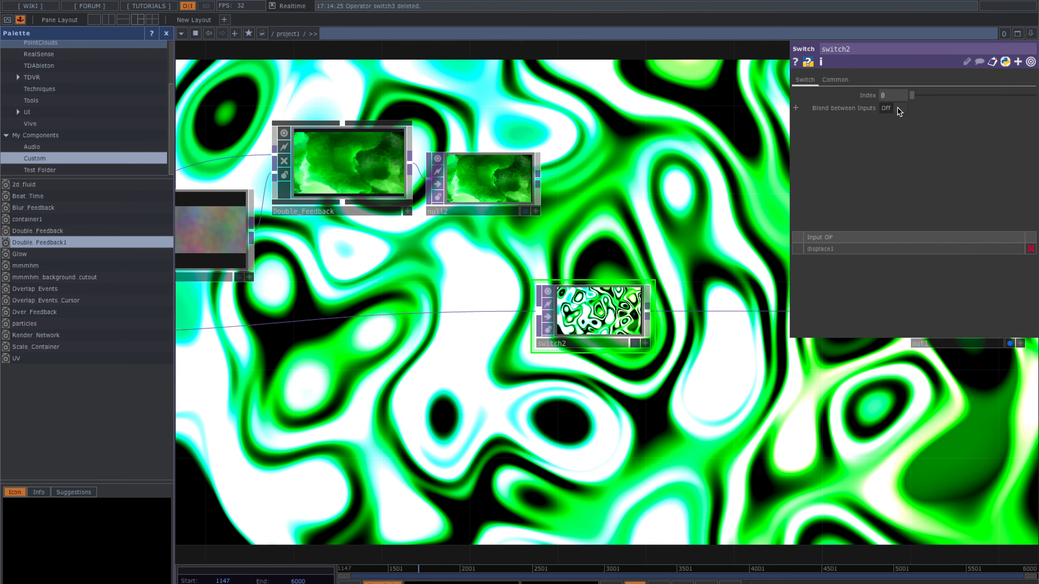
- Connect null2 into switch2 and make it the first input ahead of displace1
drag(535, 184, 537, 321)
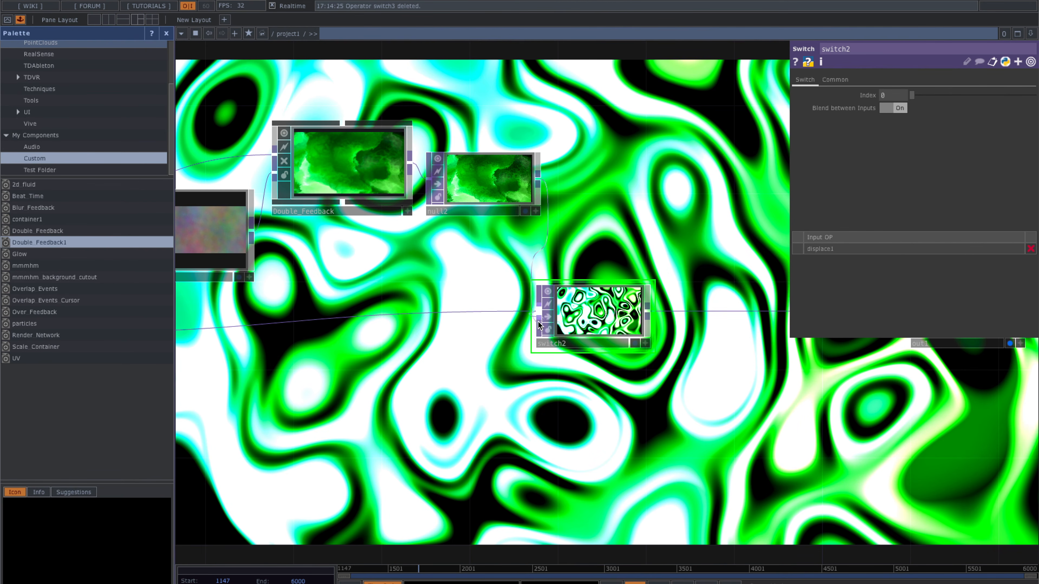
drag(667, 213, 636, 211)
click(472, 163)
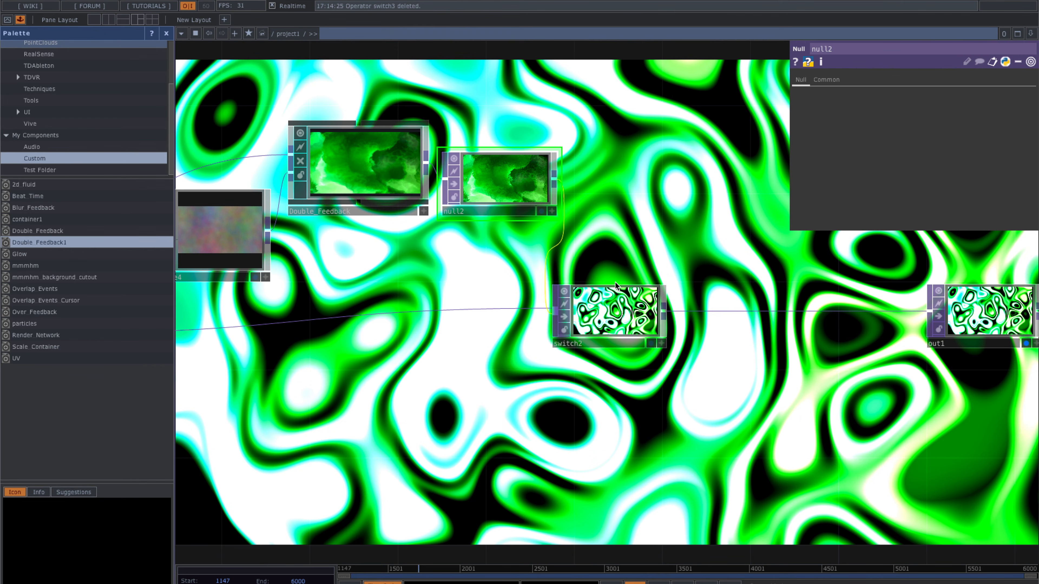
click(591, 292)
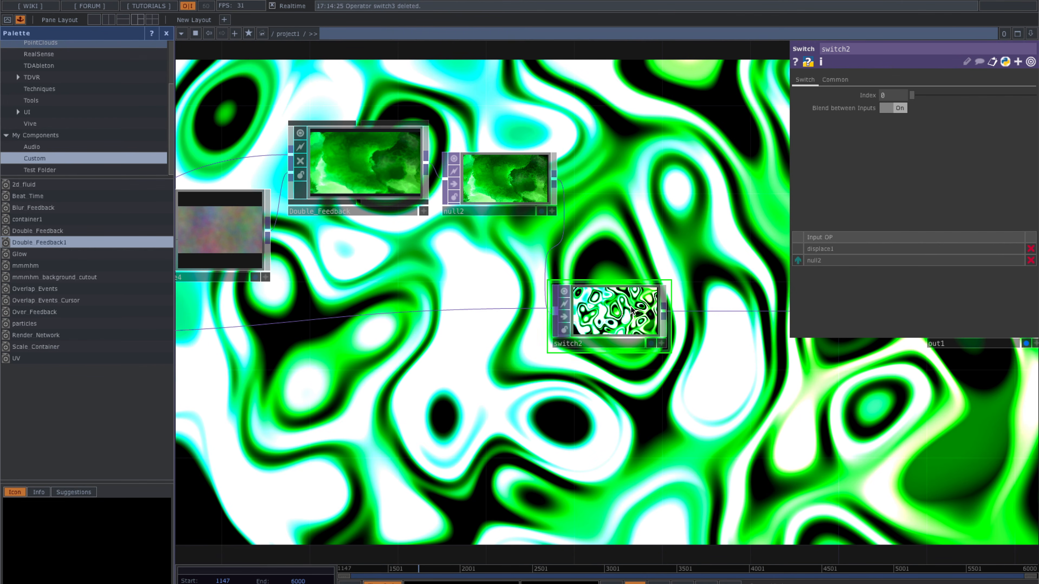
click(798, 260)
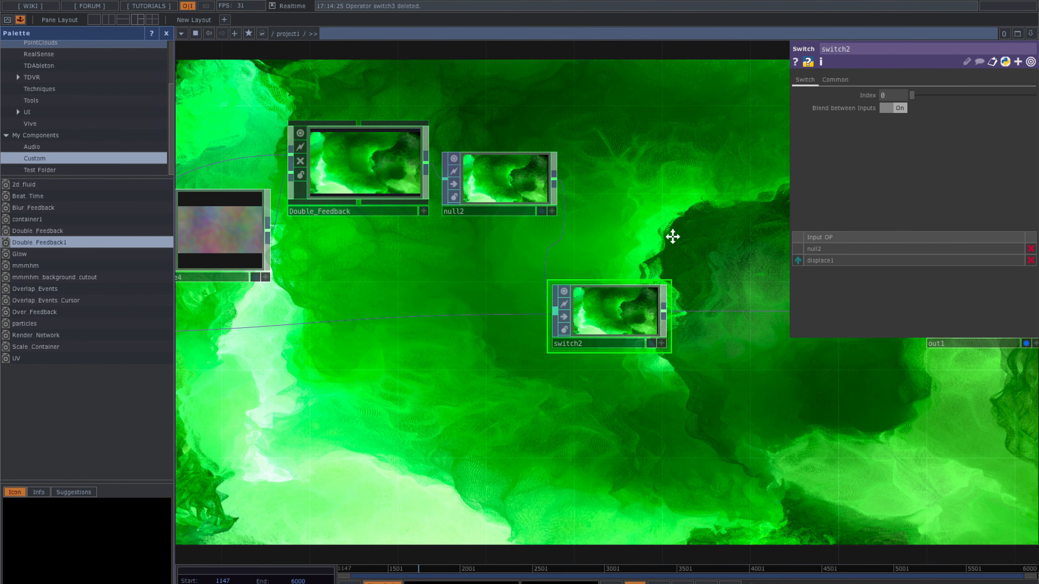
drag(673, 236, 686, 236)
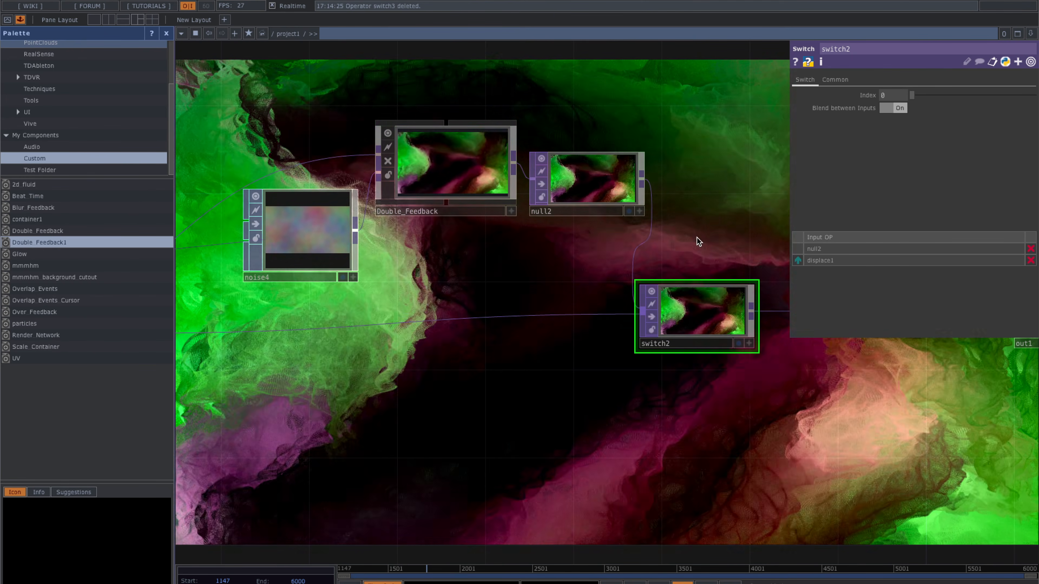
drag(479, 310, 514, 389)
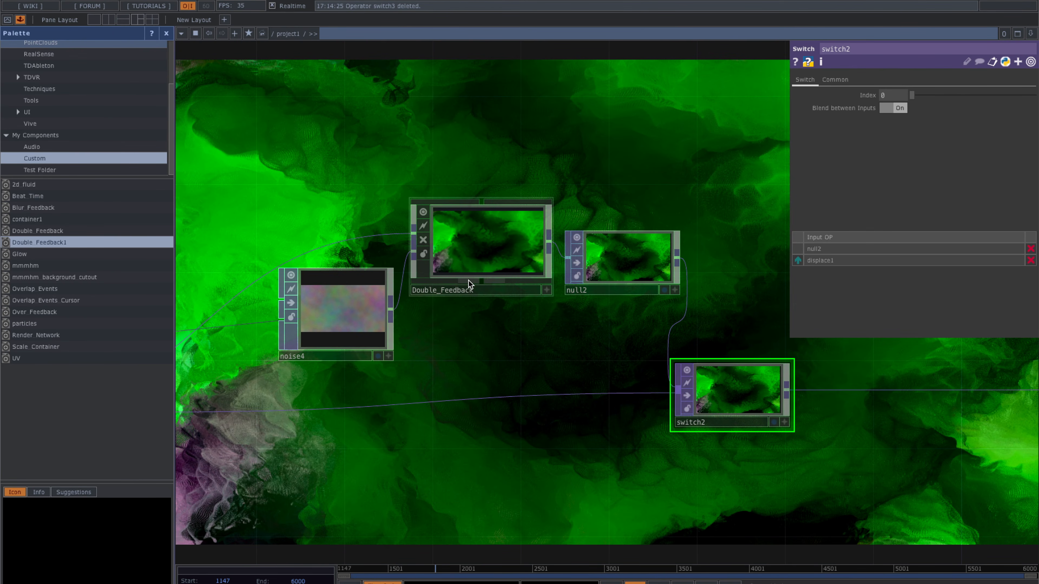
- Try several Exponent values on noise4's Noise page and settle on 1.7
click(327, 318)
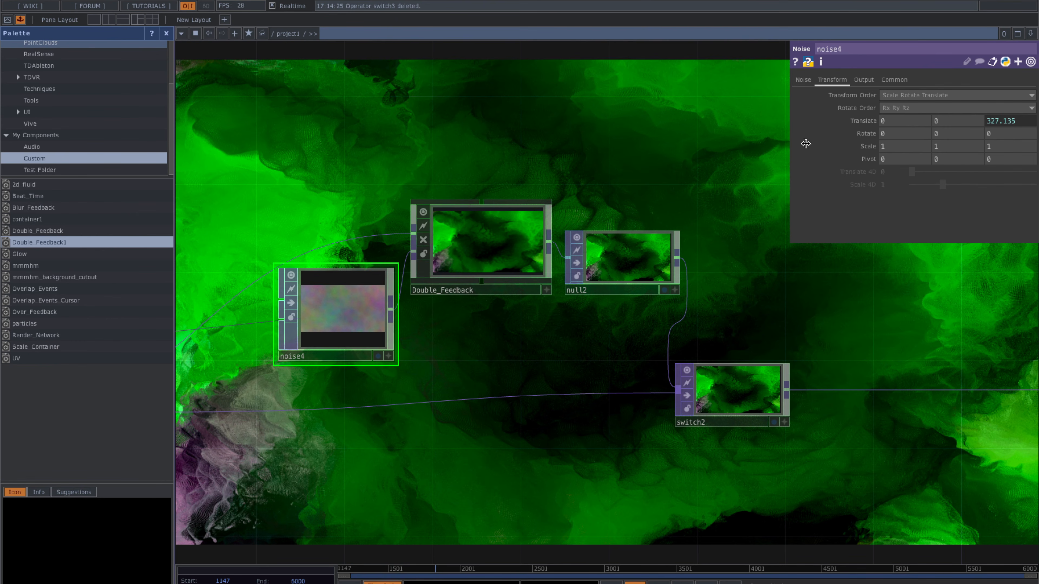
click(803, 80)
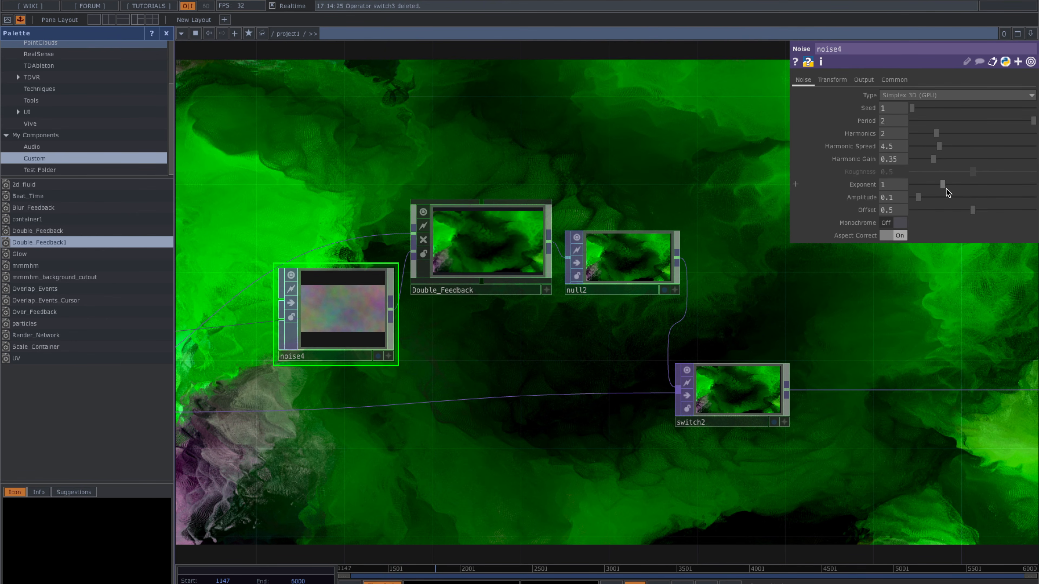
drag(945, 185, 966, 189)
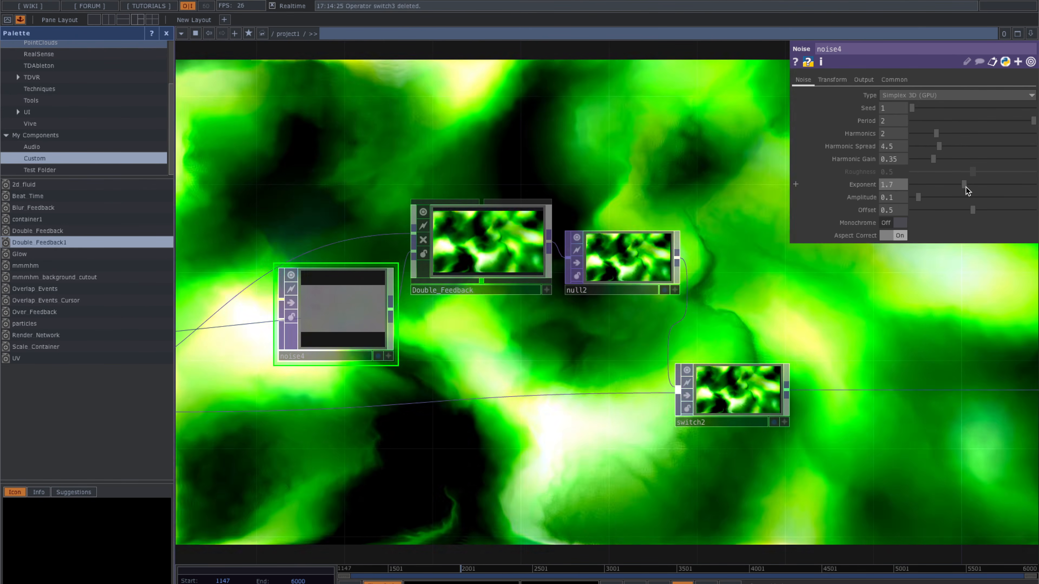
drag(965, 184, 960, 184)
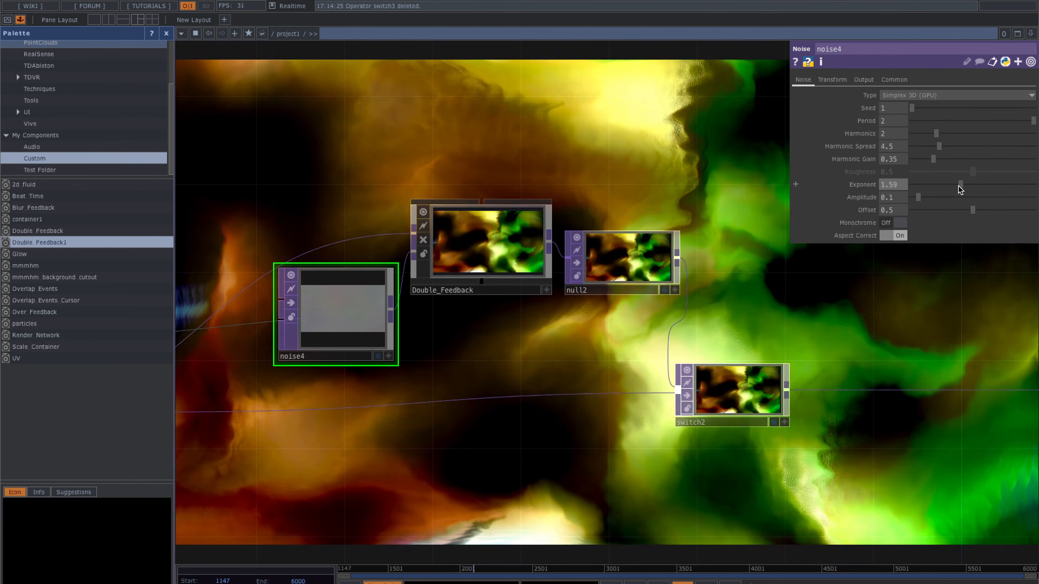
mouse_move(959, 185)
mouse_down()
mouse_move(929, 189)
mouse_move(972, 192)
mouse_up()
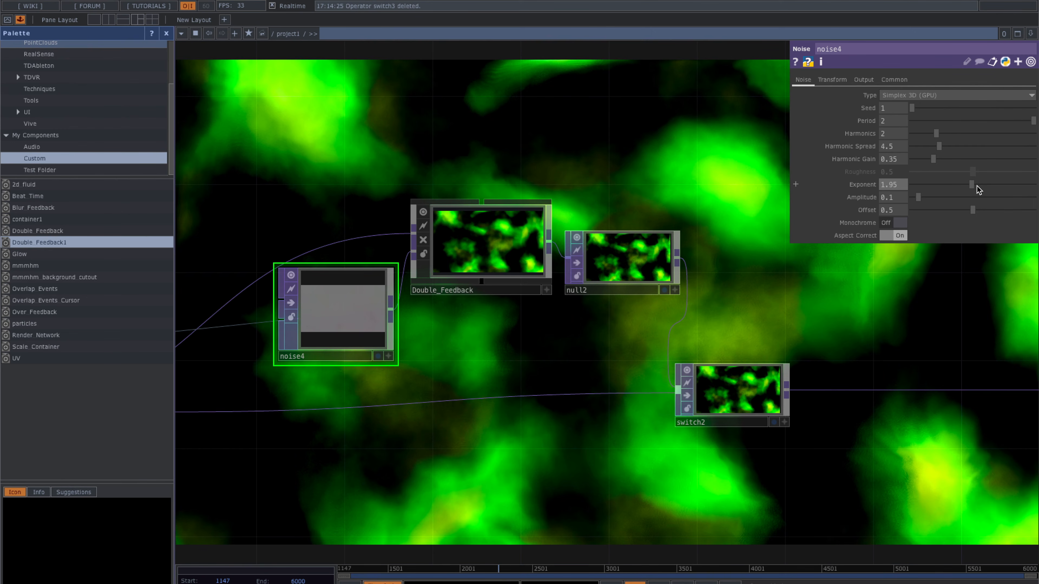
drag(986, 186, 954, 190)
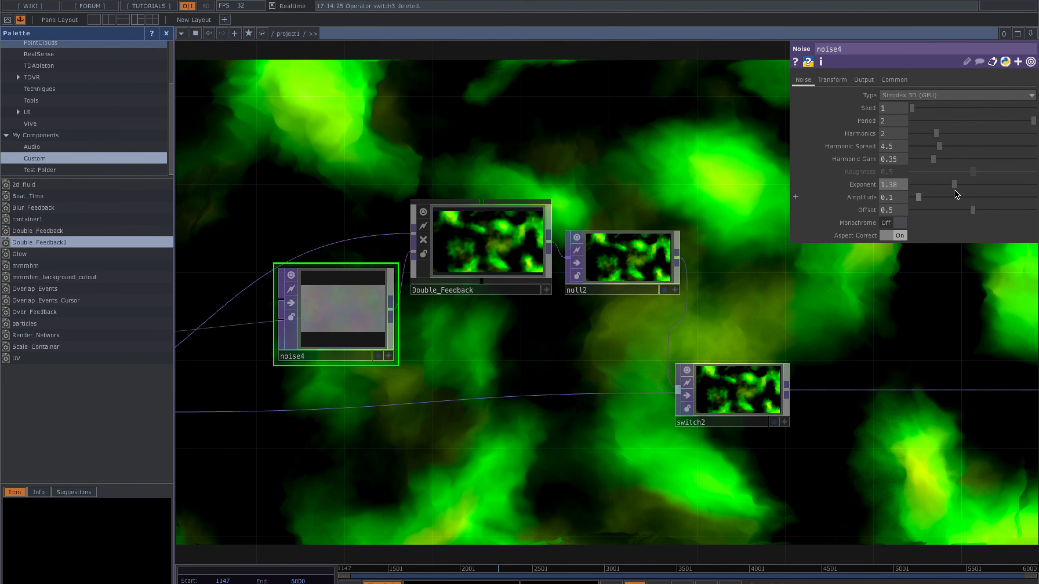
click(889, 185)
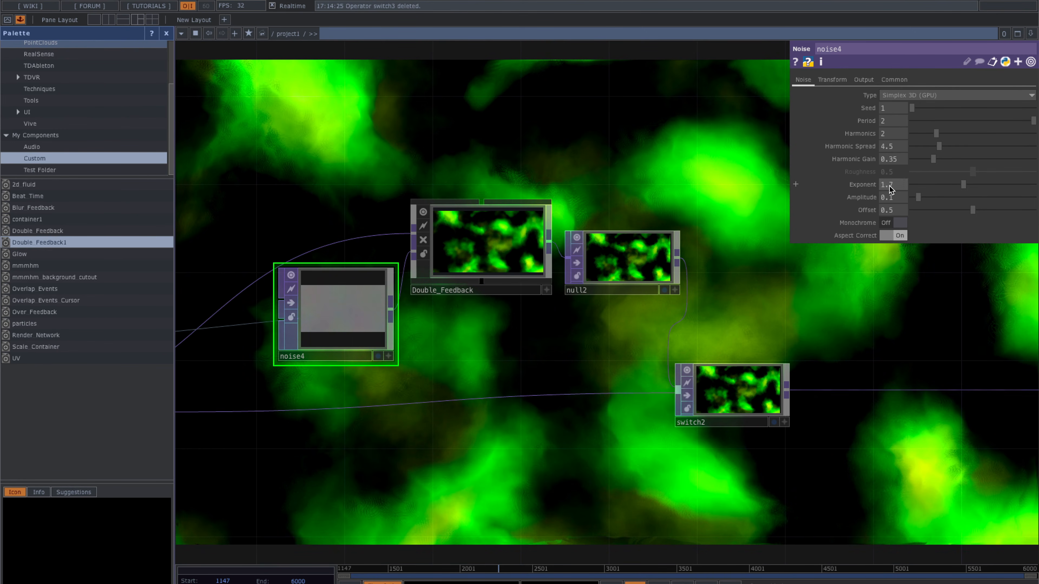
click(588, 149)
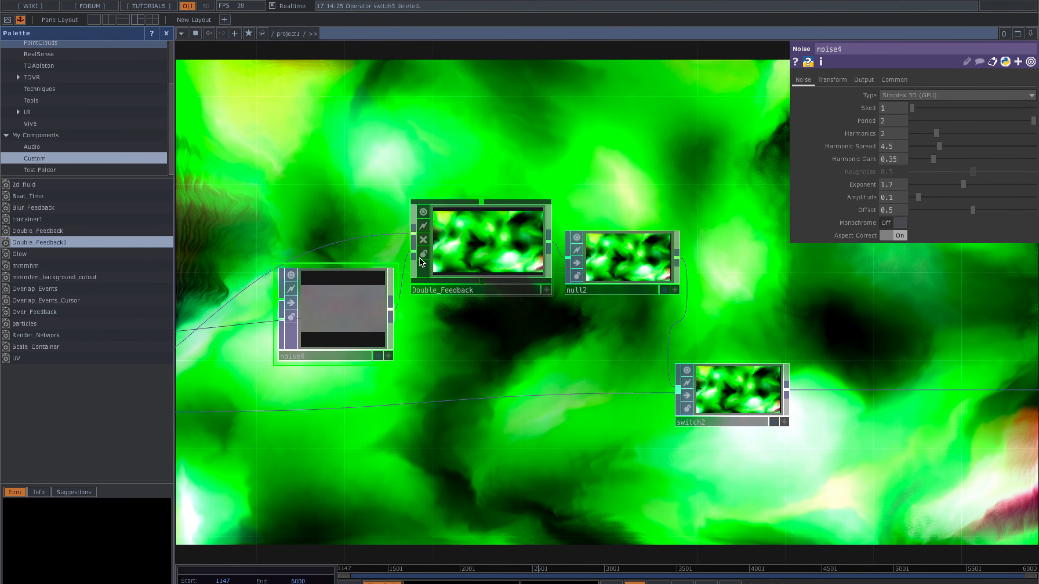
click(512, 222)
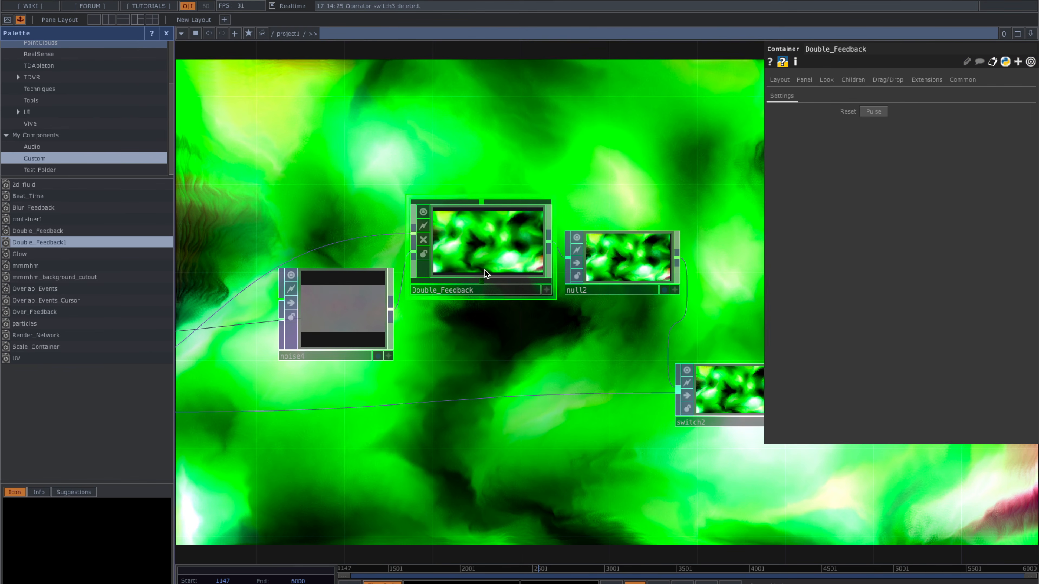
- Inspect switch2 and displace1, then check switch1's animated Index expression
scroll(422, 173, down, 1)
drag(542, 156, 482, 155)
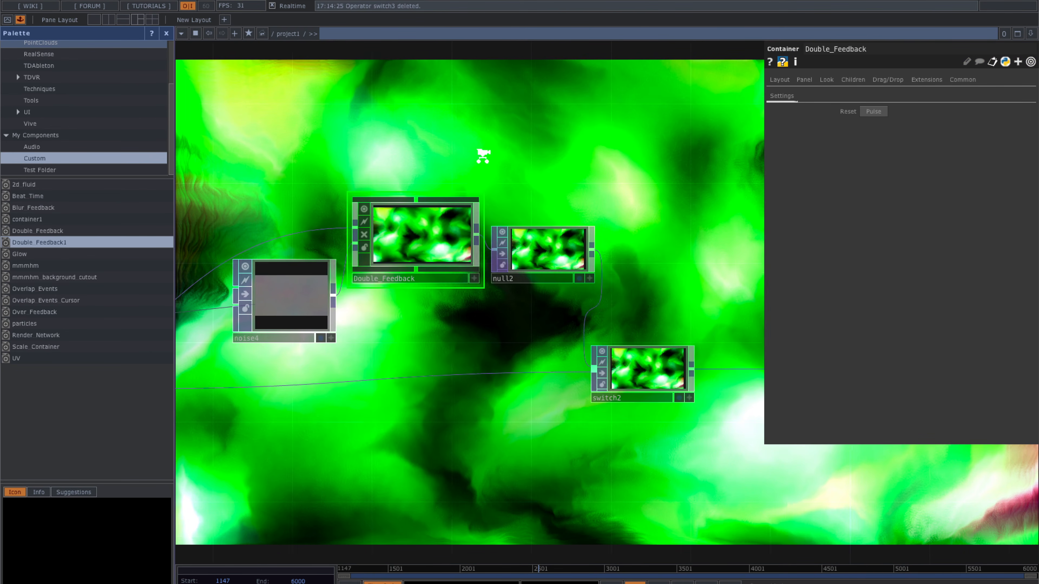
scroll(482, 155, down, 1)
click(630, 347)
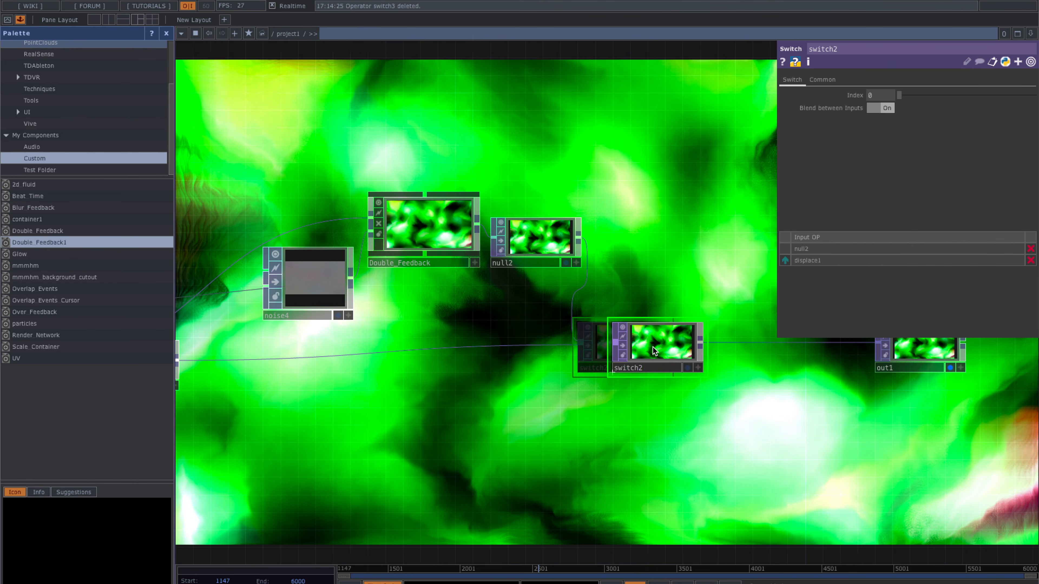
drag(286, 397, 454, 410)
click(300, 360)
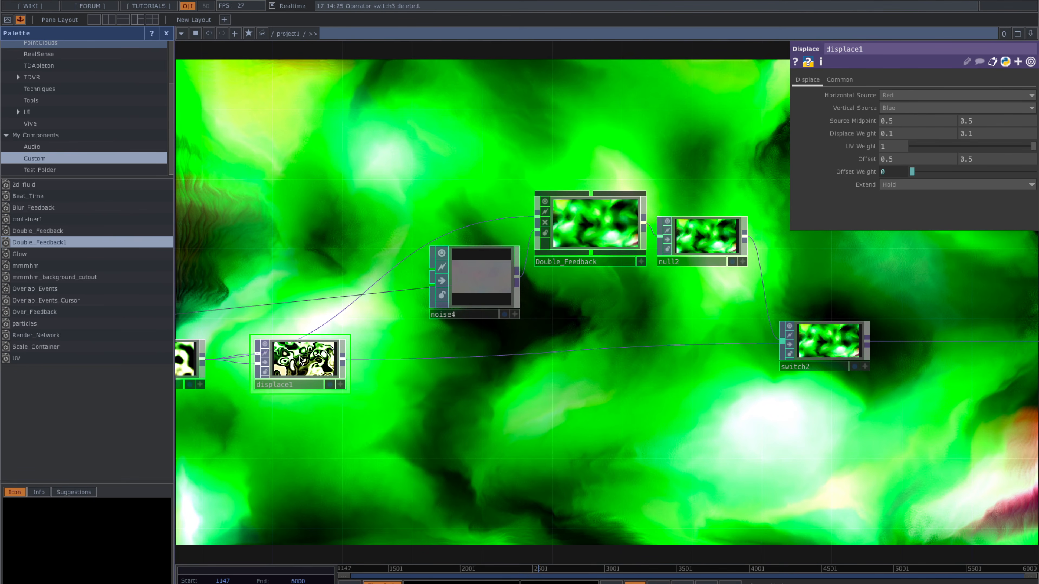
scroll(324, 378, up, 3)
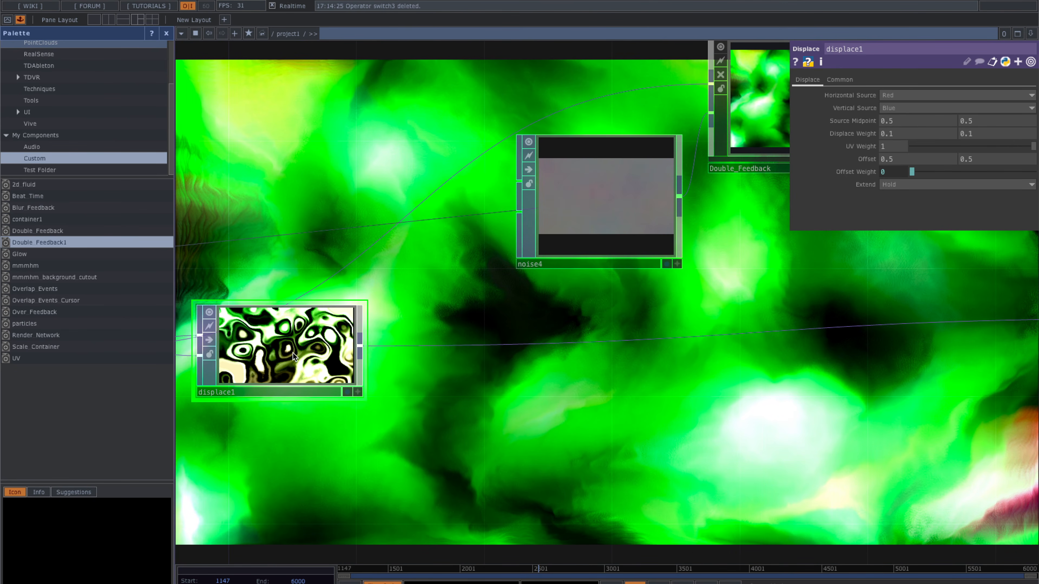
scroll(292, 352, down, 2)
scroll(467, 414, down, 2)
drag(384, 436, 552, 440)
scroll(552, 441, down, 1)
drag(440, 250, 554, 236)
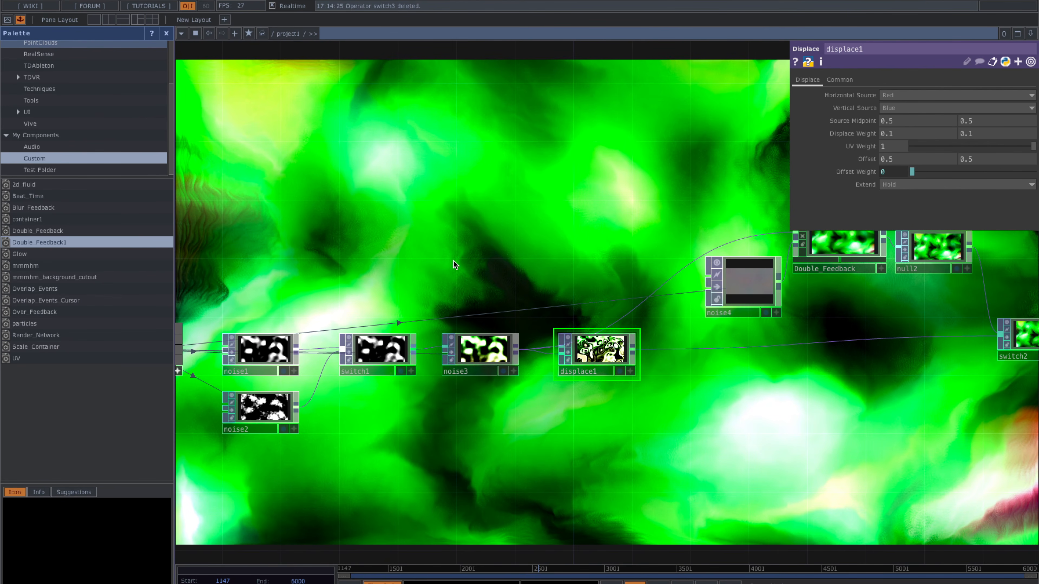
click(392, 359)
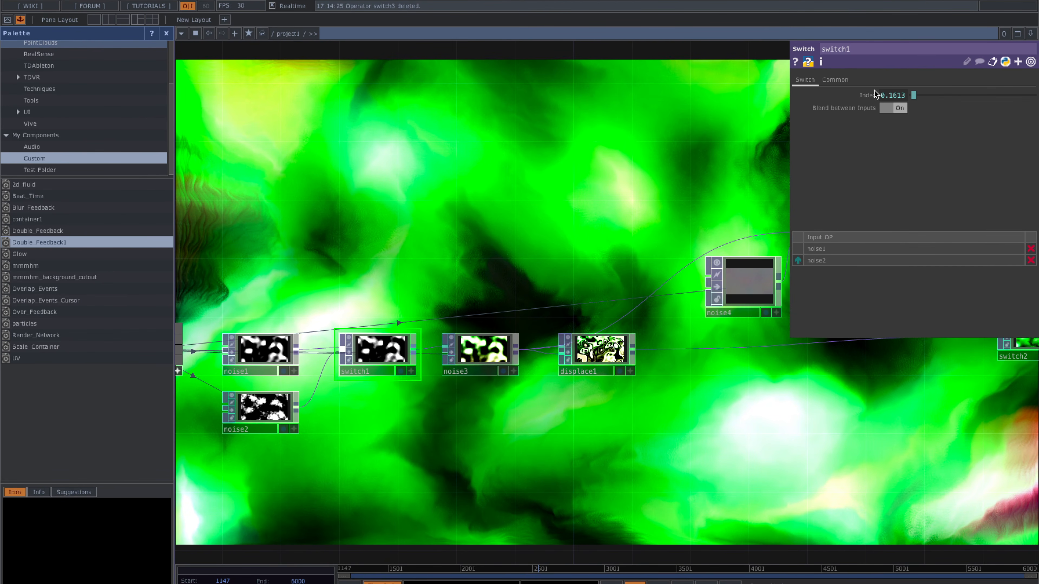
- Paste the animated Index expression into switch2's Index parameter
drag(838, 418, 706, 395)
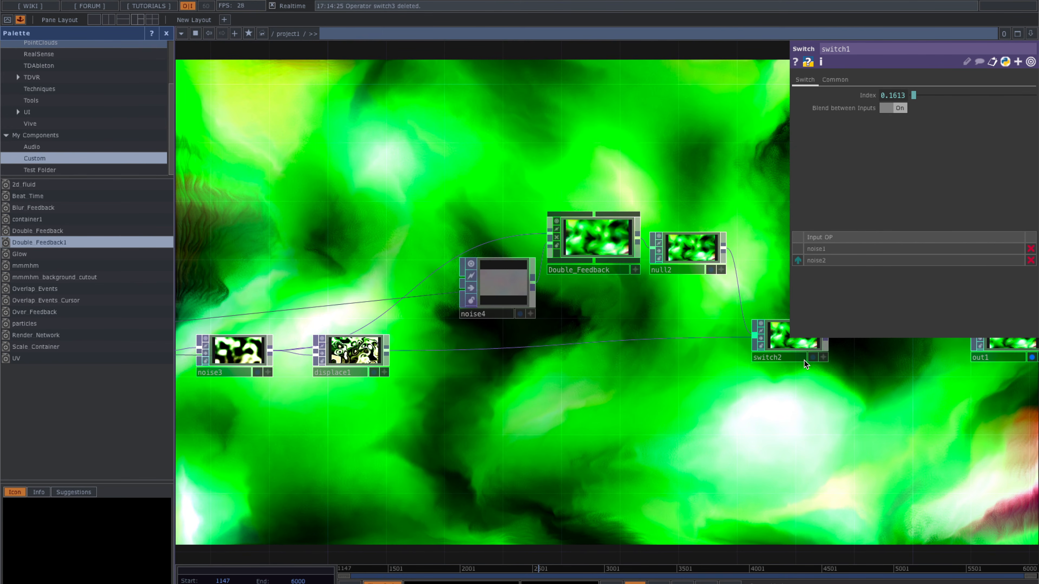
click(774, 349)
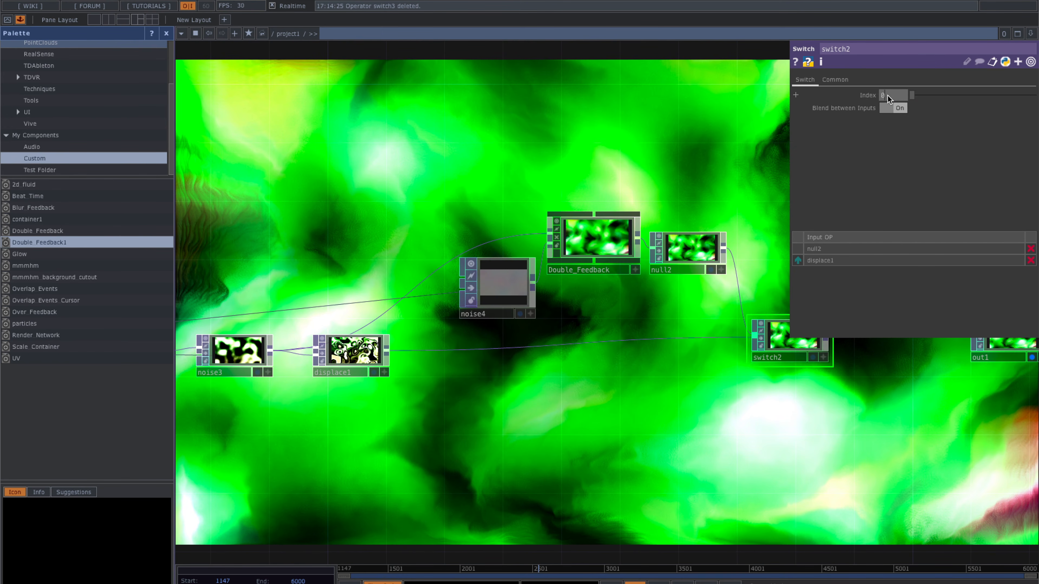
text(0.1613)
drag(666, 163, 510, 166)
scroll(511, 166, down, 2)
drag(580, 150, 568, 245)
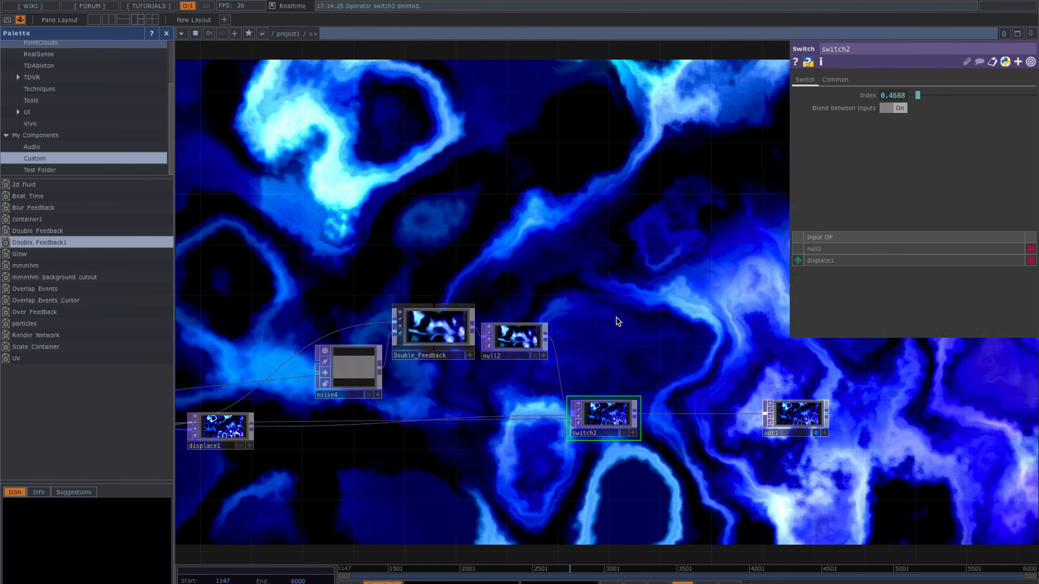
drag(642, 304, 600, 300)
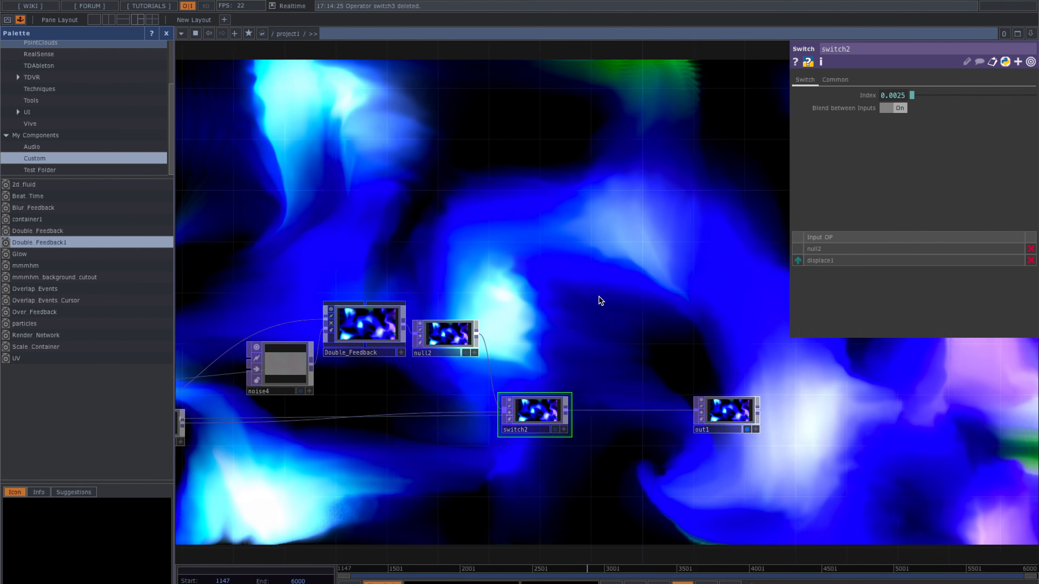